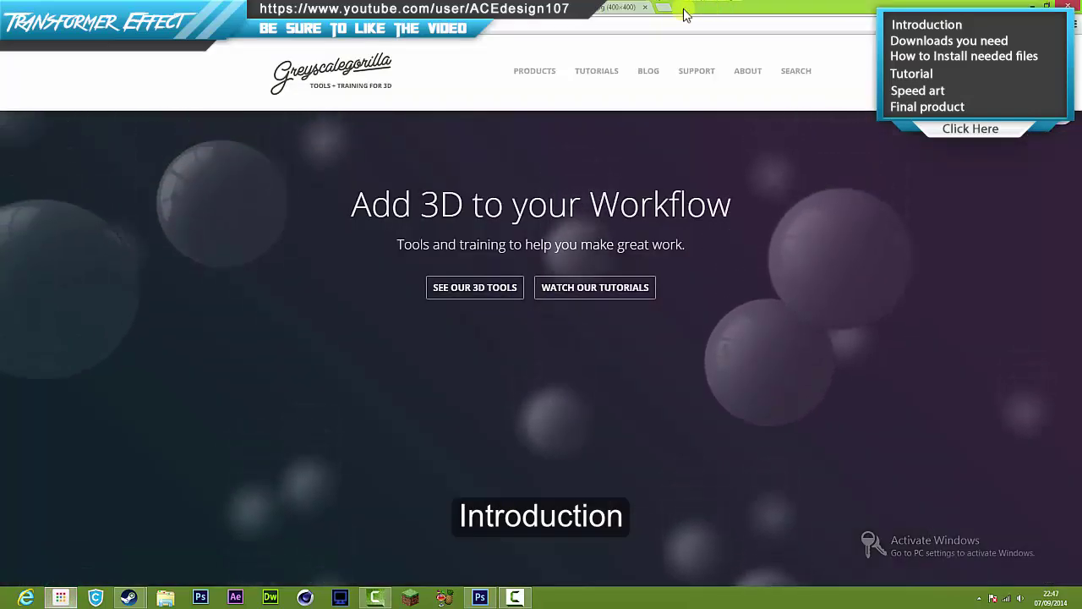
Open the ACEDesign107 YouTube channel in a new tab, view the featured video's full description and close the tab
click(668, 10)
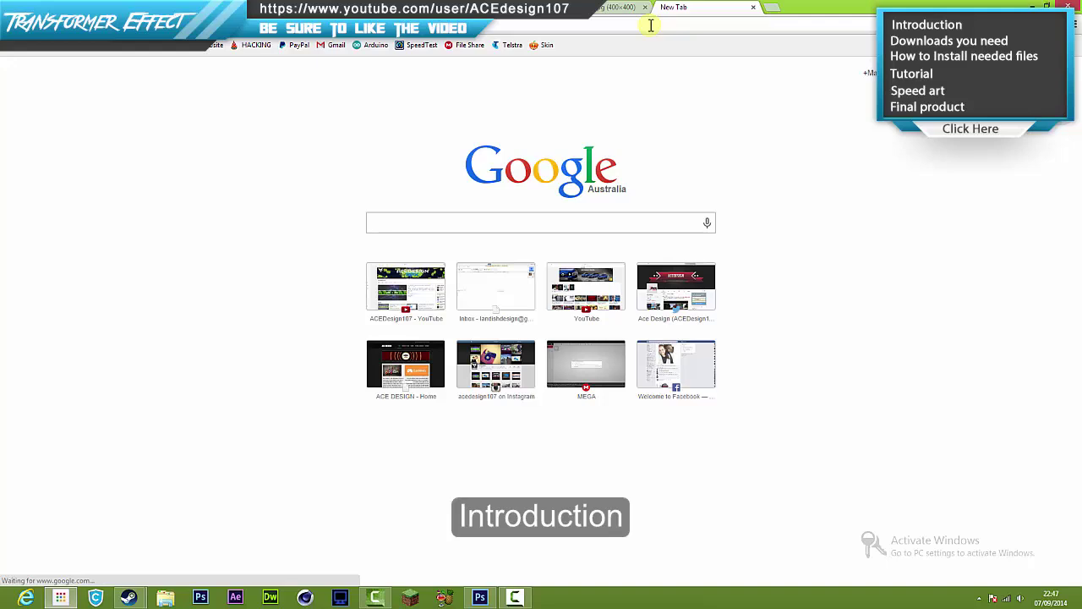
text(youtube)
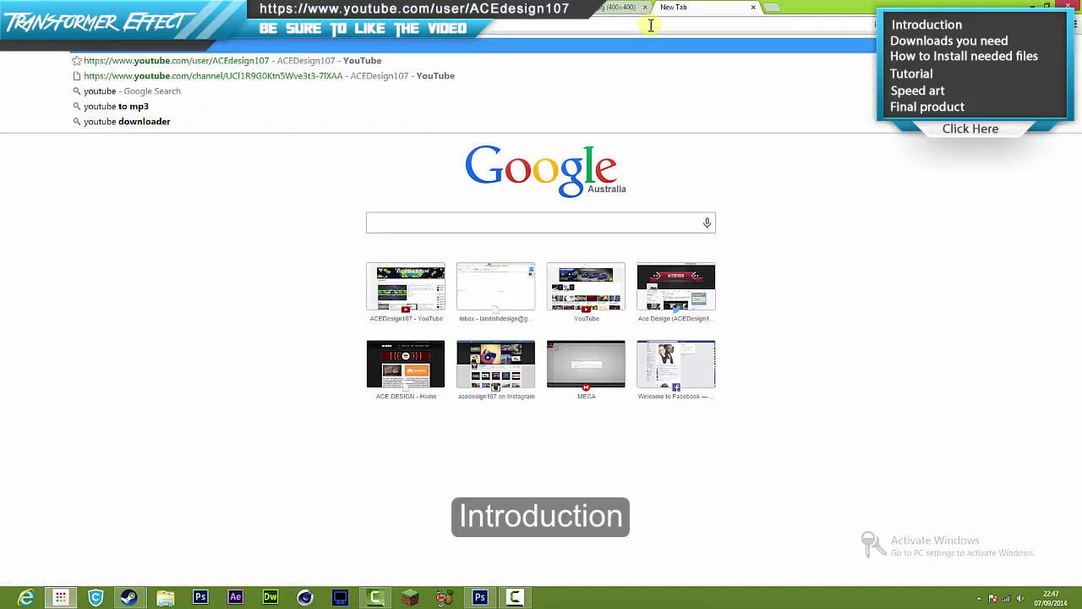
key(Return)
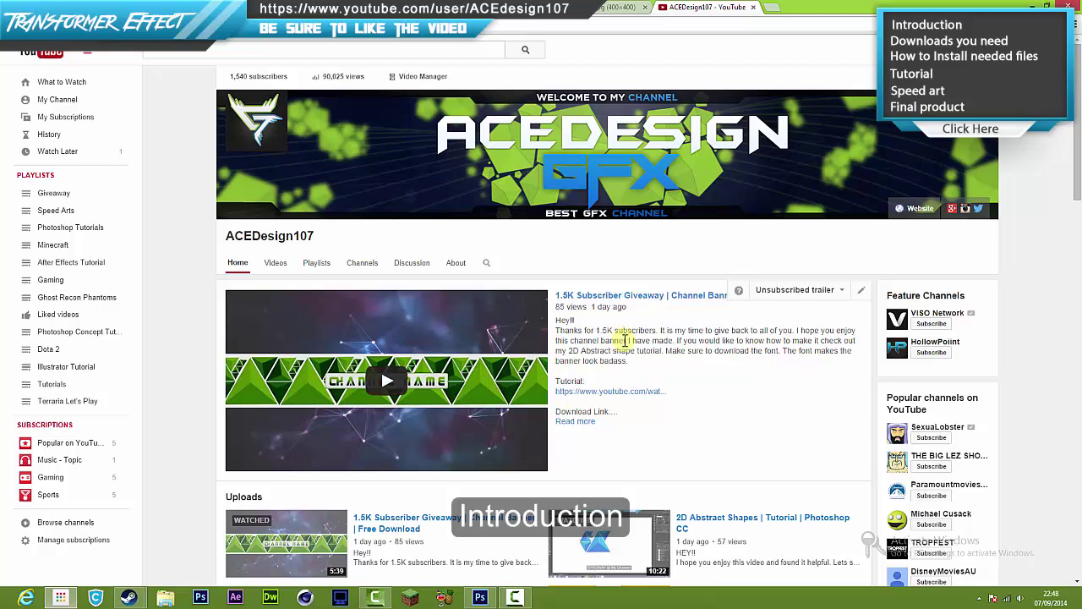
click(578, 422)
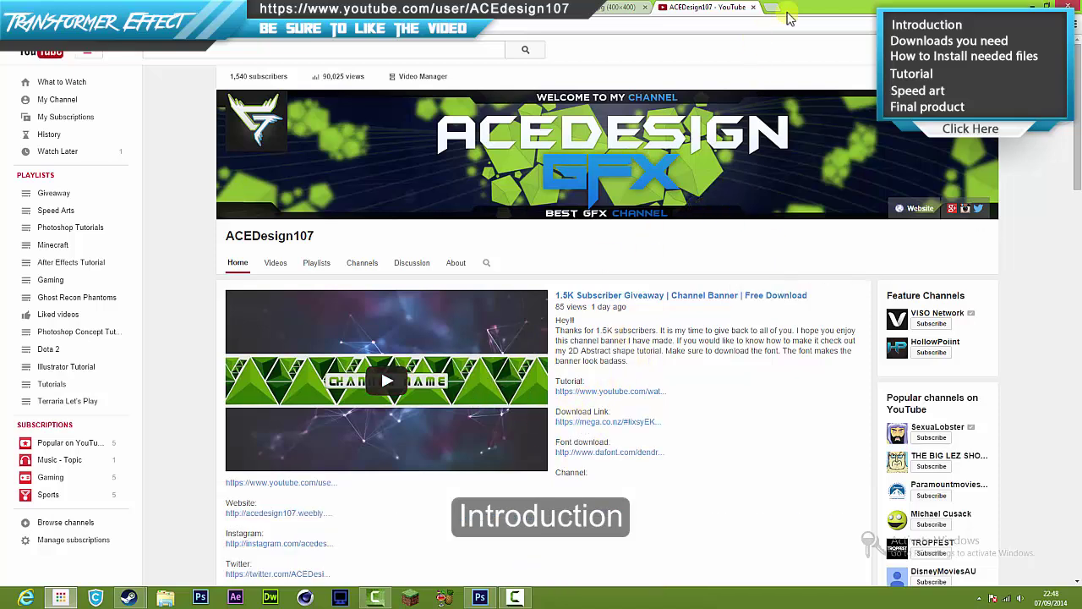
click(751, 8)
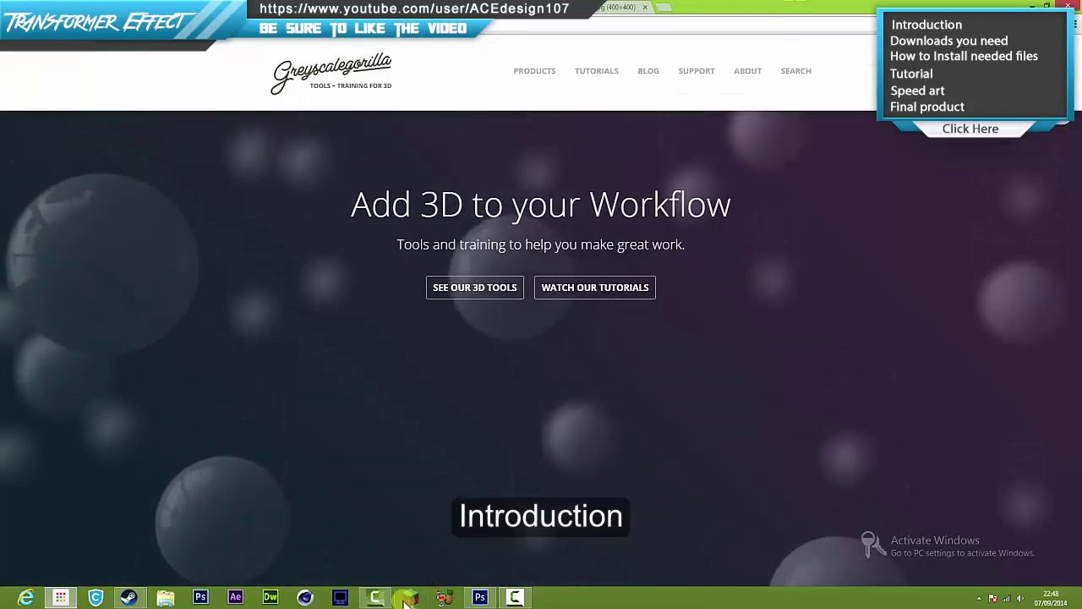
click(378, 598)
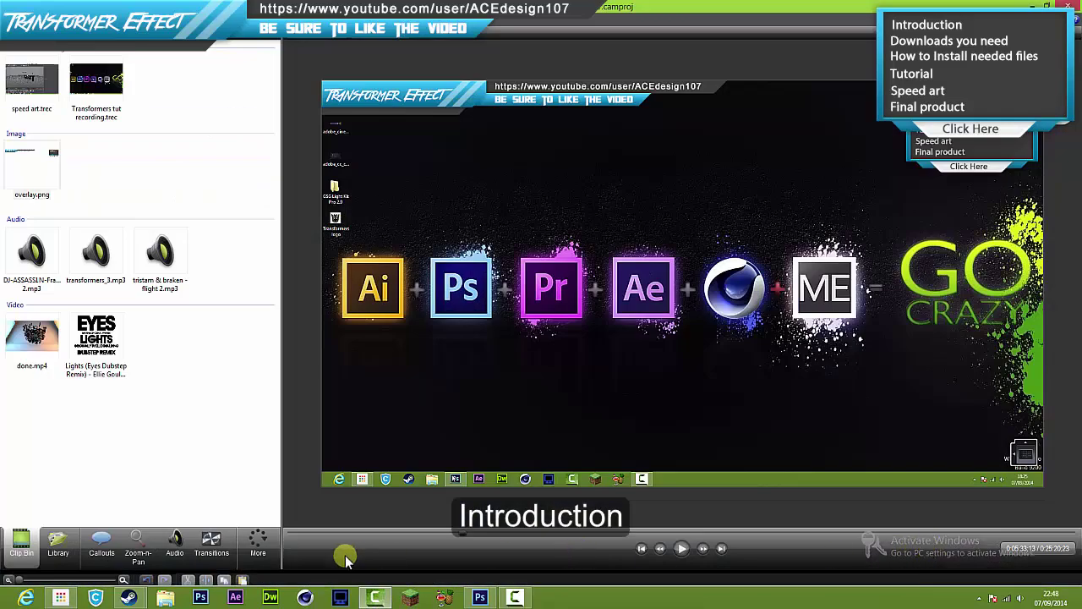
click(512, 598)
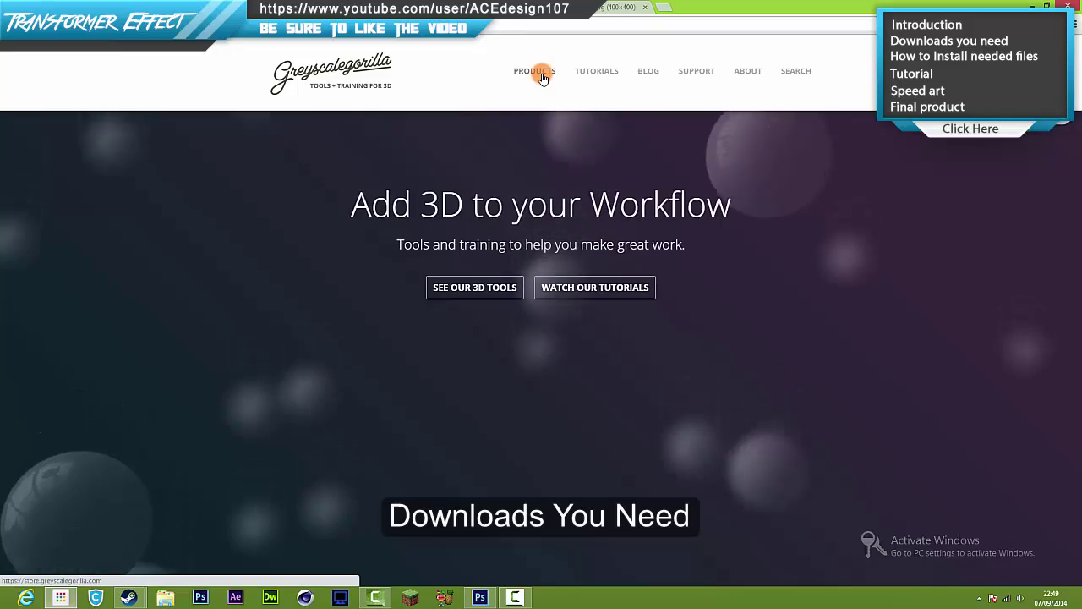
Open the Greyscalegorilla products page in its own tab and look through the list of Cinema 4D tools
middle_click(543, 77)
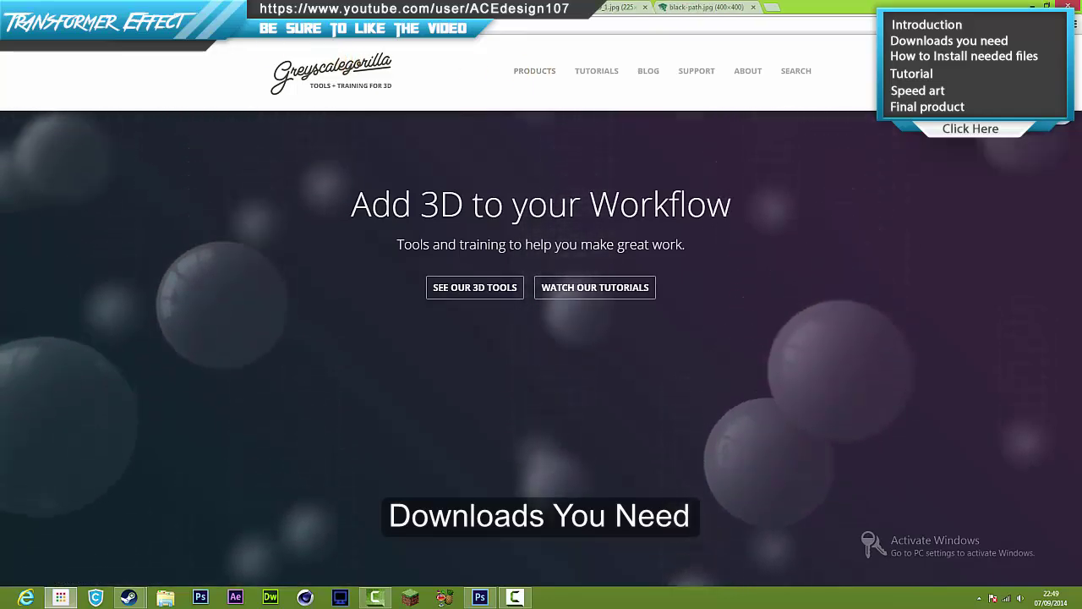
click(194, 8)
scroll(223, 301, down, 3)
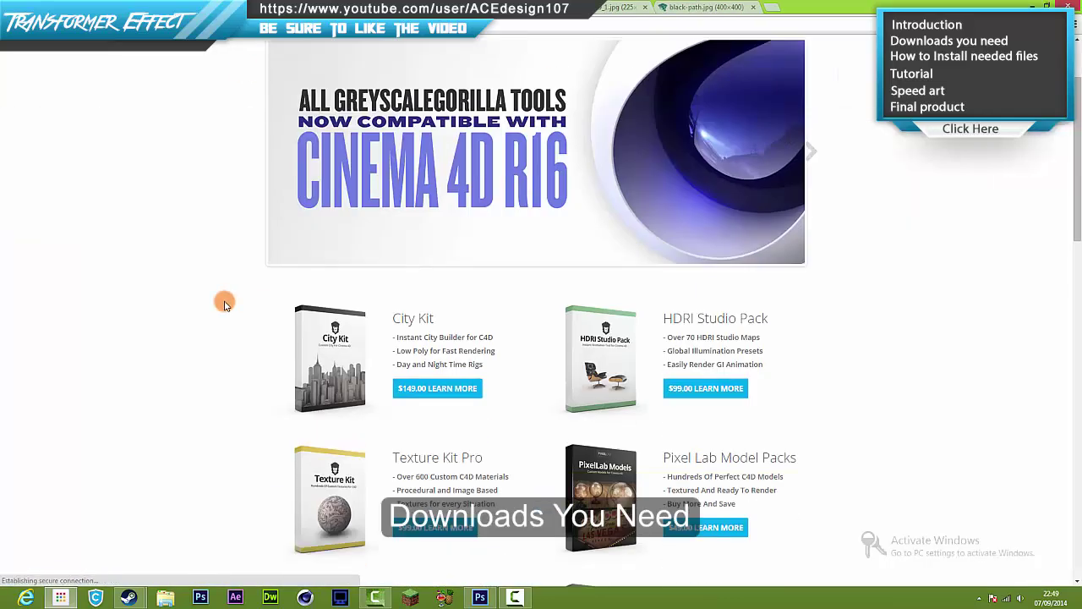
scroll(249, 303, down, 3)
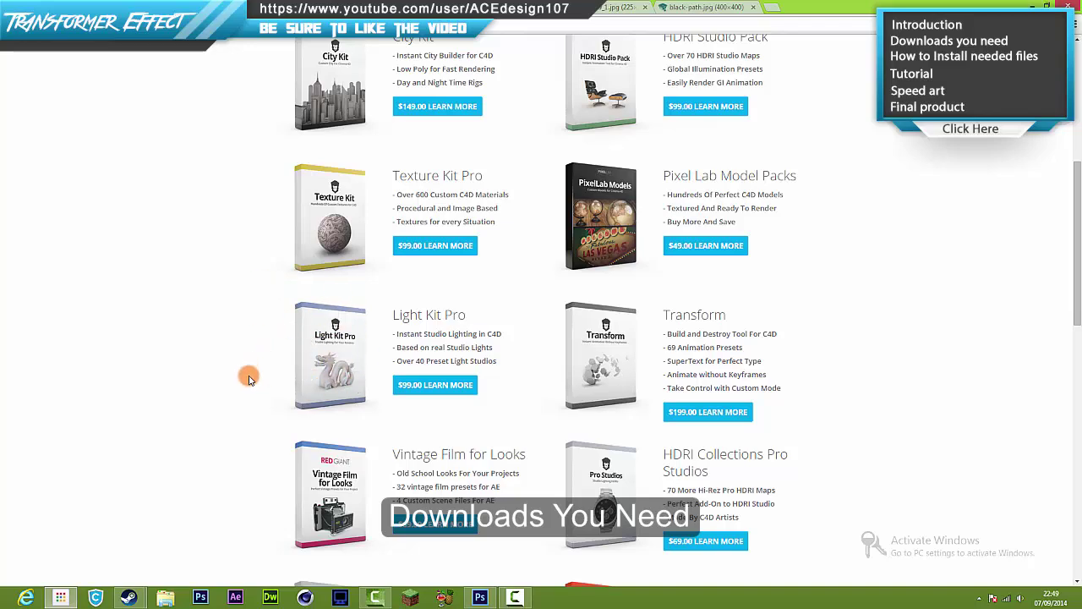
scroll(249, 378, up, 5)
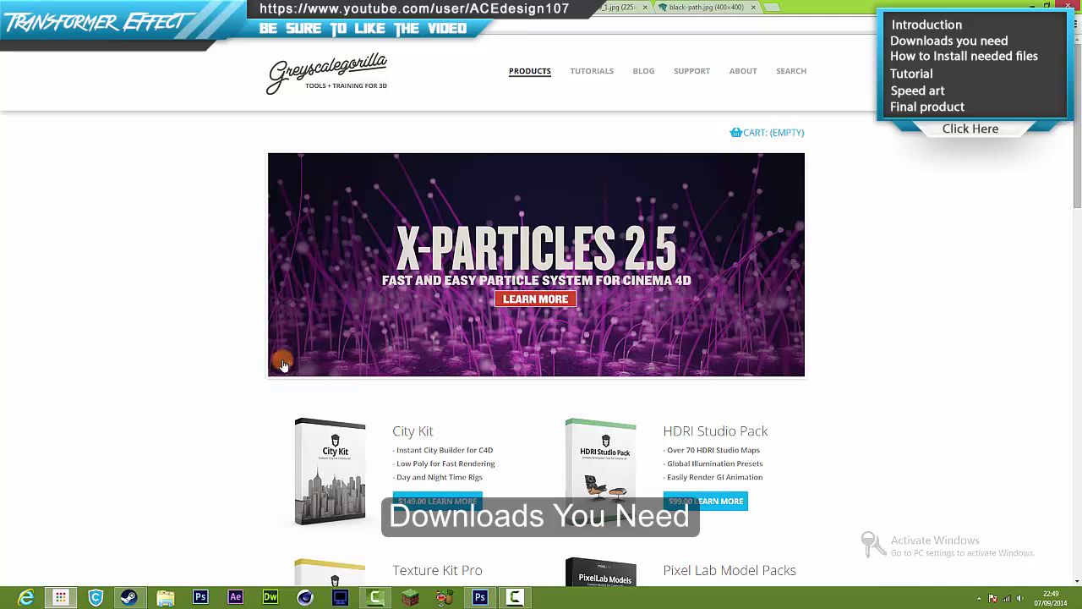
scroll(249, 425, down, 5)
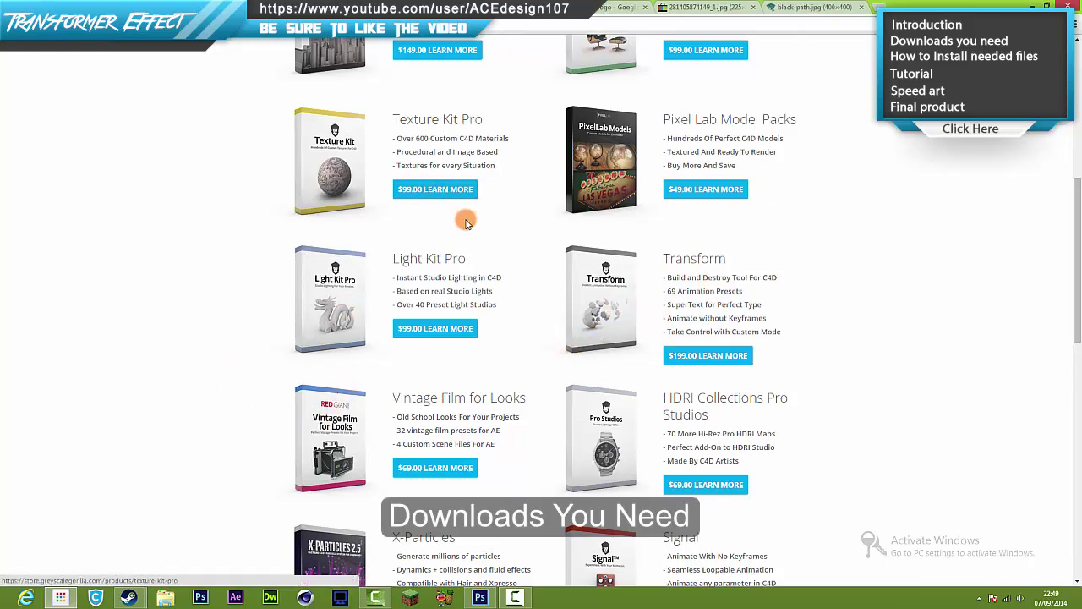
View the Transform product page, play part of its preview video and look through the feature descriptions
click(423, 6)
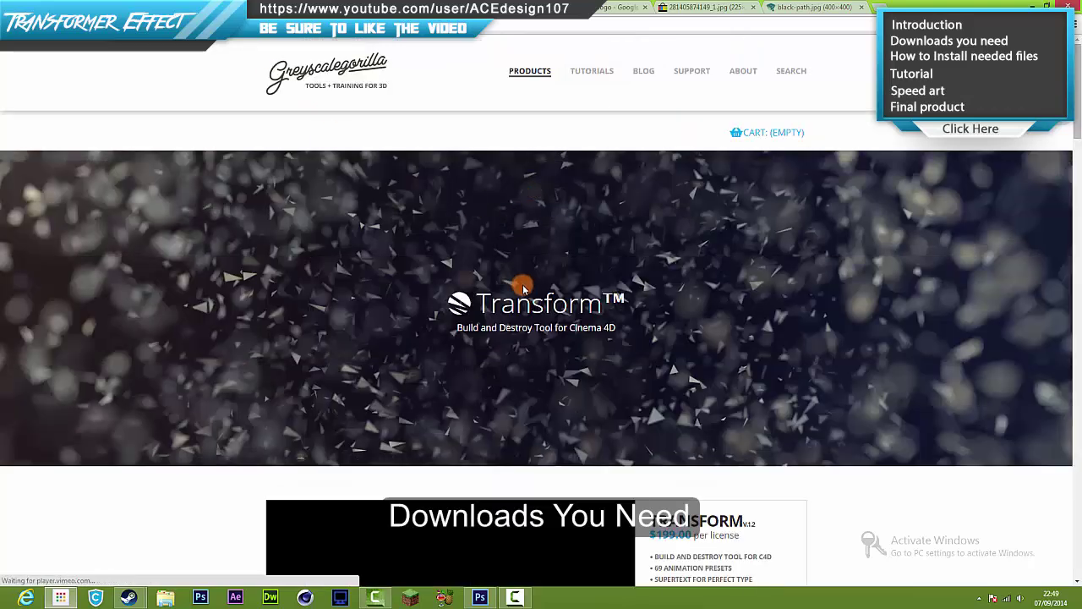
scroll(526, 286, down, 4)
scroll(616, 306, down, 1)
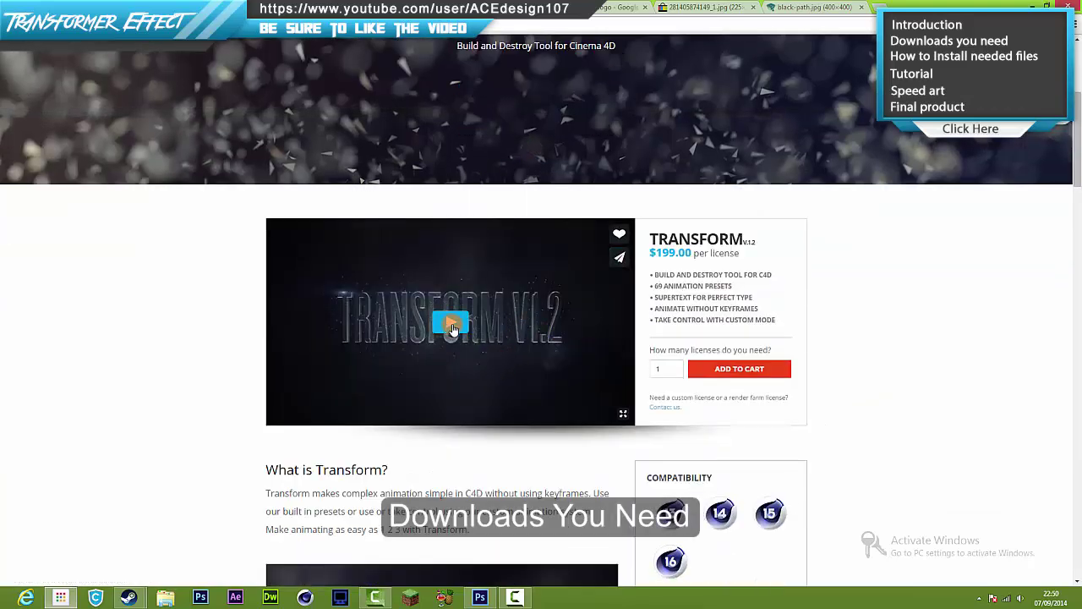
click(453, 340)
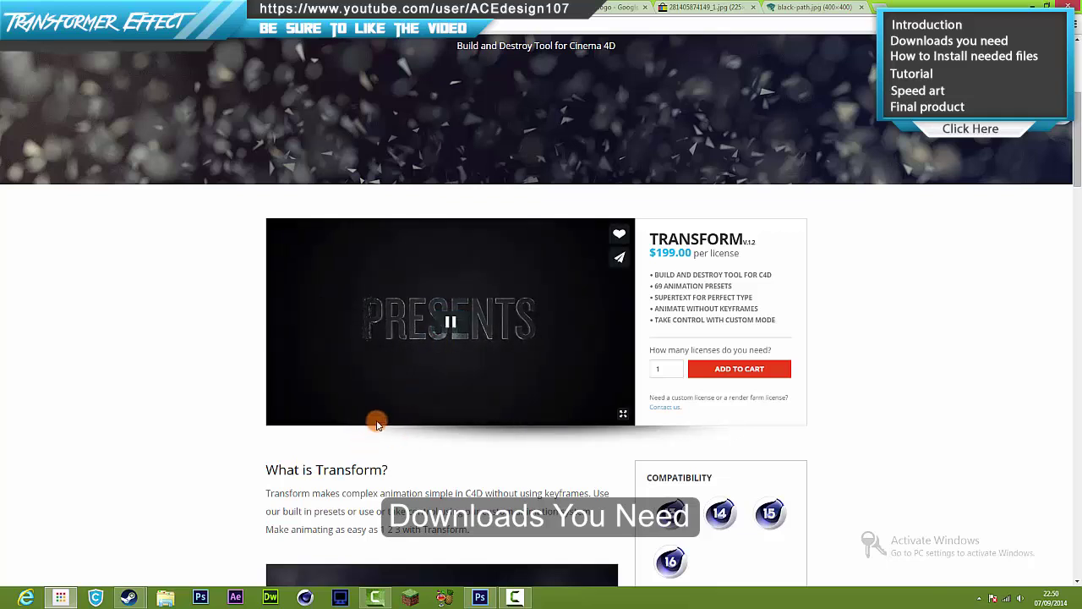
scroll(397, 404, down, 3)
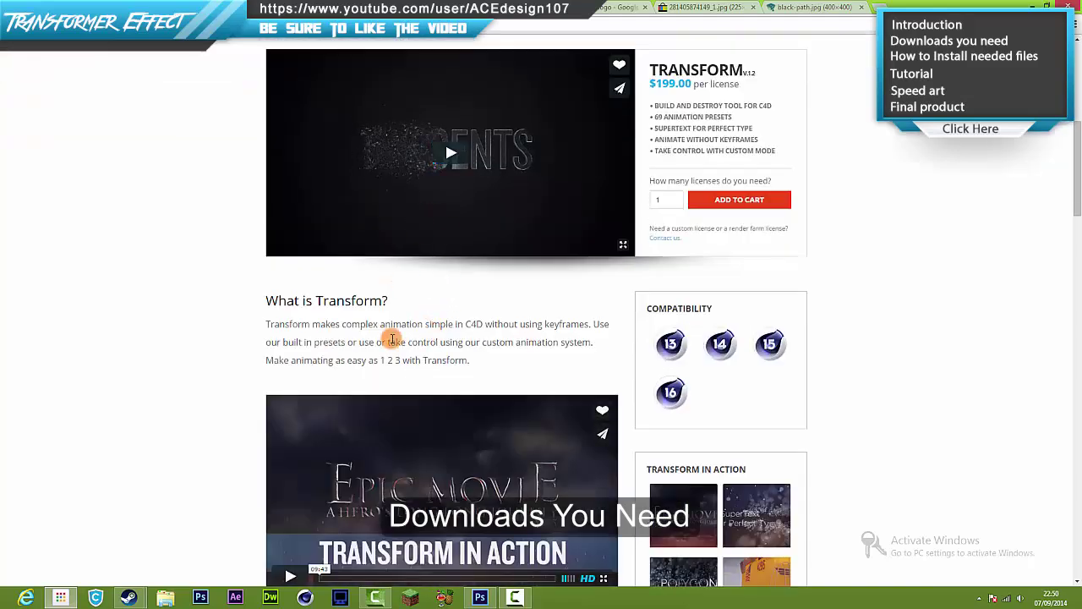
scroll(443, 370, down, 8)
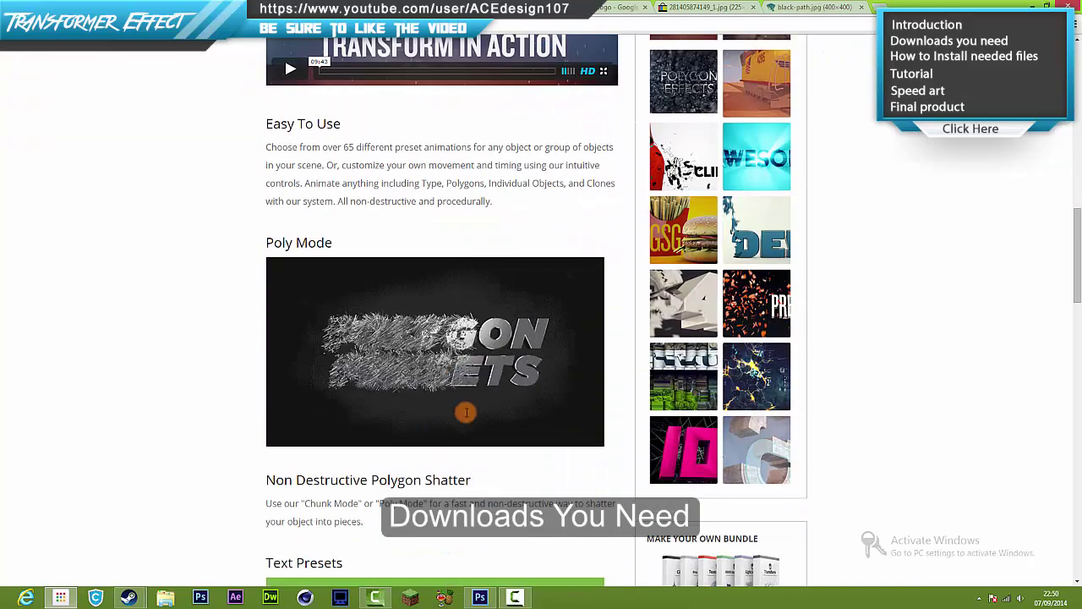
scroll(427, 432, up, 8)
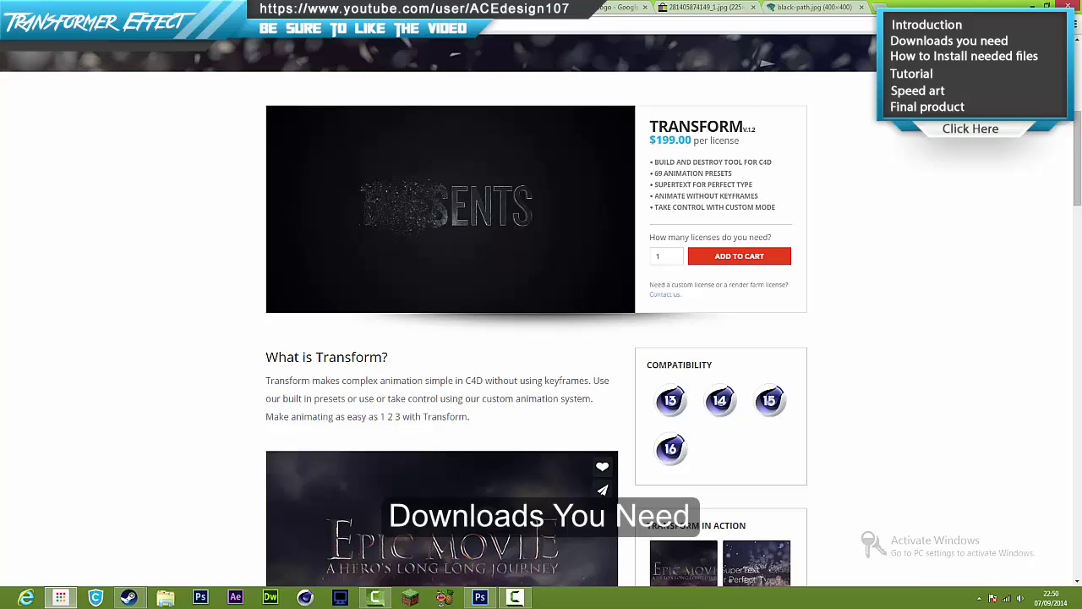
View the Thrausi plugin page on Nitro4D and open the Light Kit Pro product page to examine its details
click(213, 7)
click(169, 7)
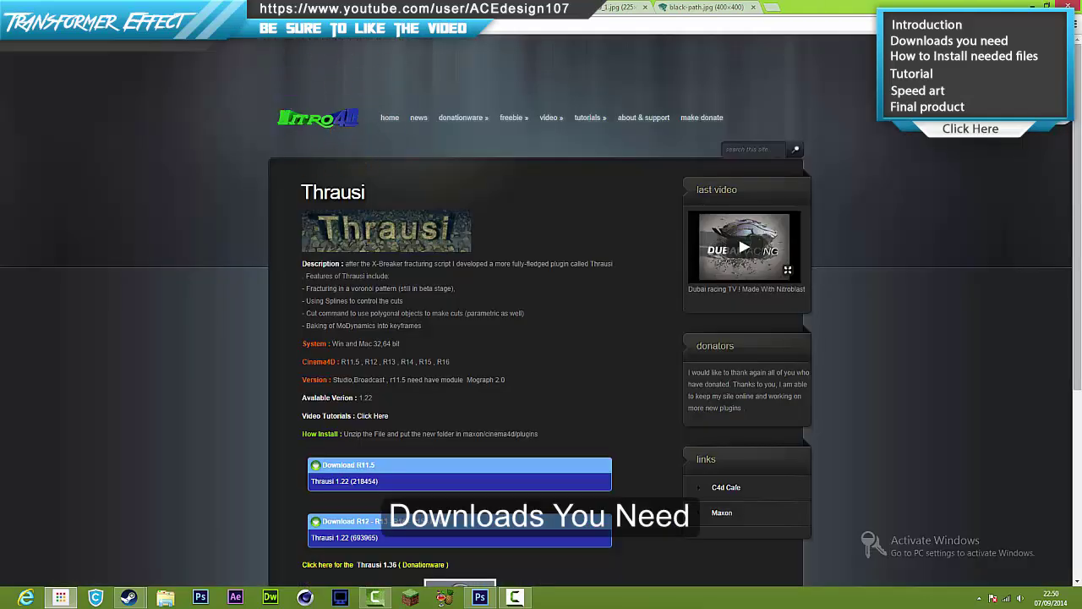
click(68, 7)
click(306, 308)
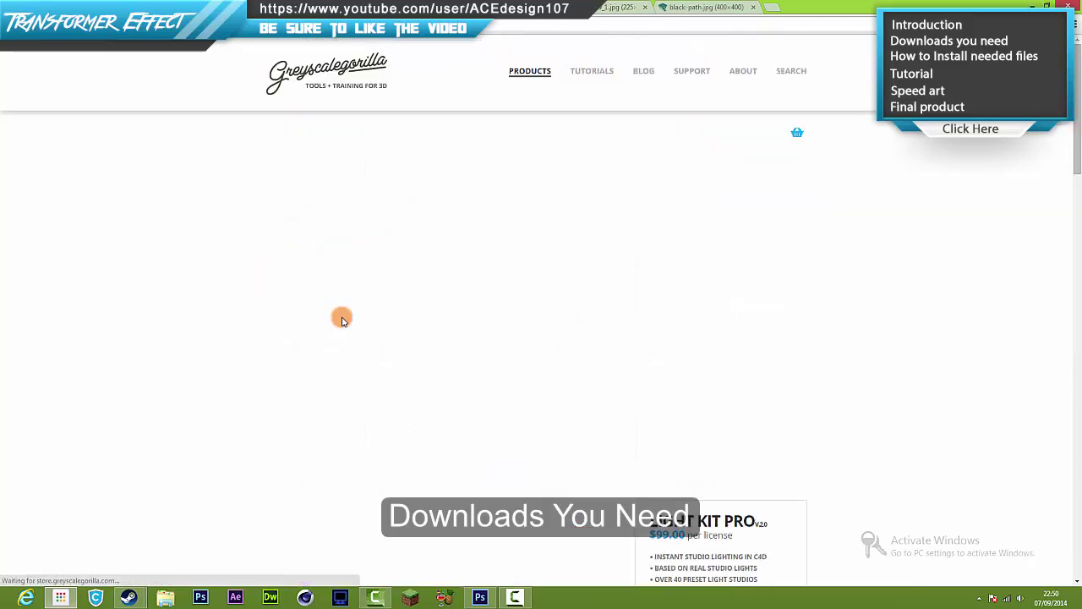
scroll(211, 355, down, 5)
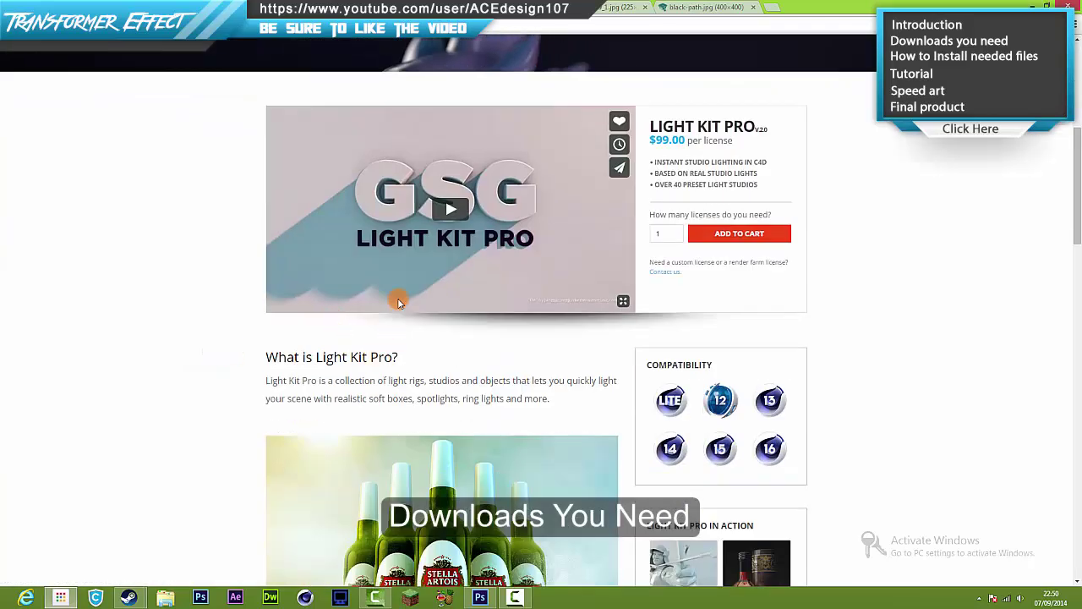
scroll(400, 302, down, 2)
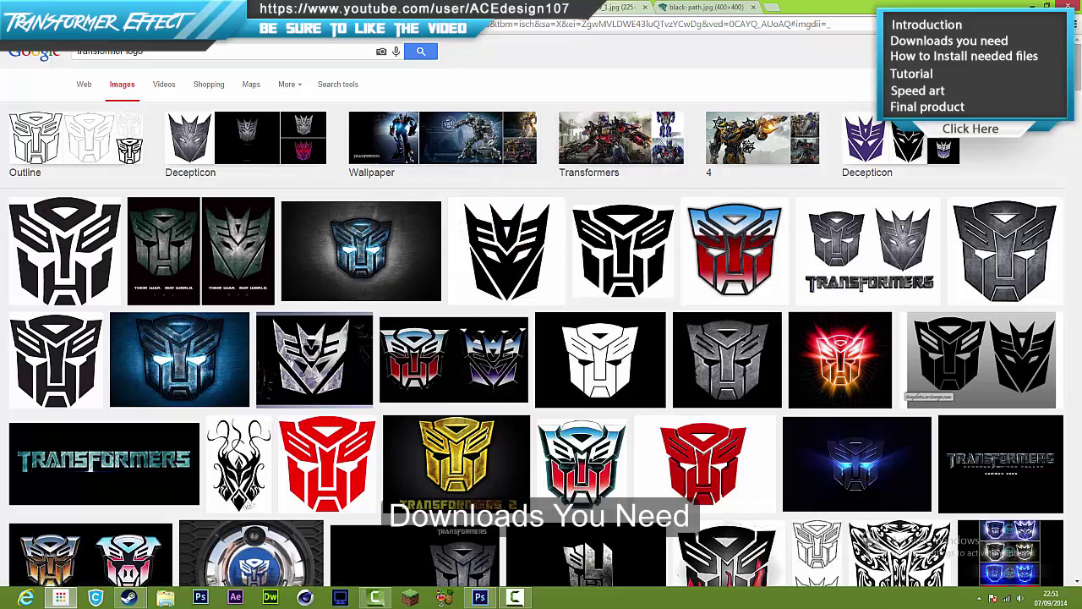
View the black Autobot and Decepticon logo images opened from the transformer logo image search, closing the Autobot image
click(577, 8)
click(517, 7)
click(606, 7)
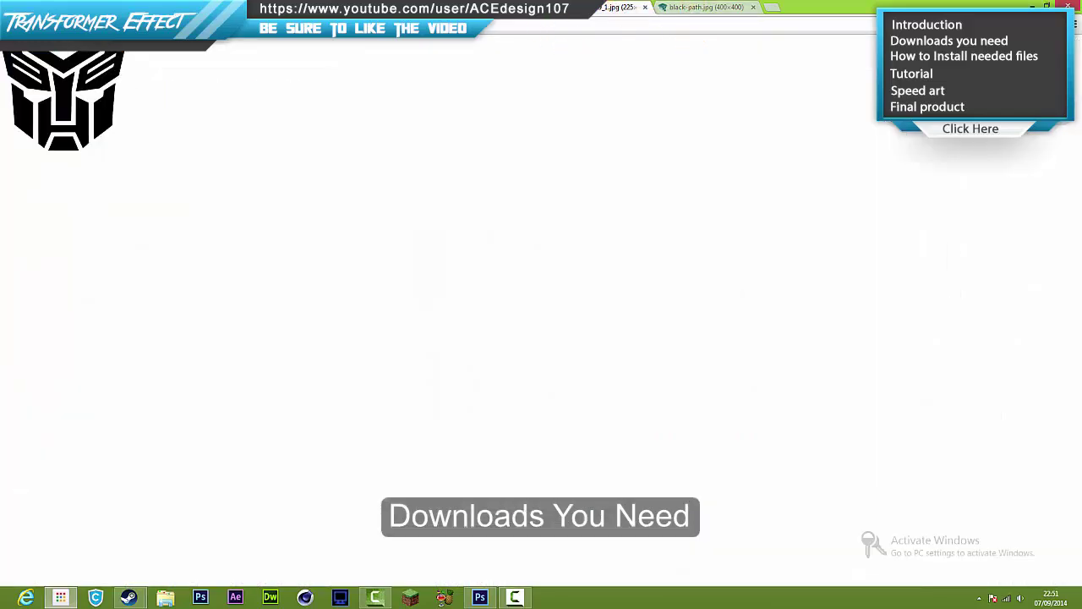
click(698, 7)
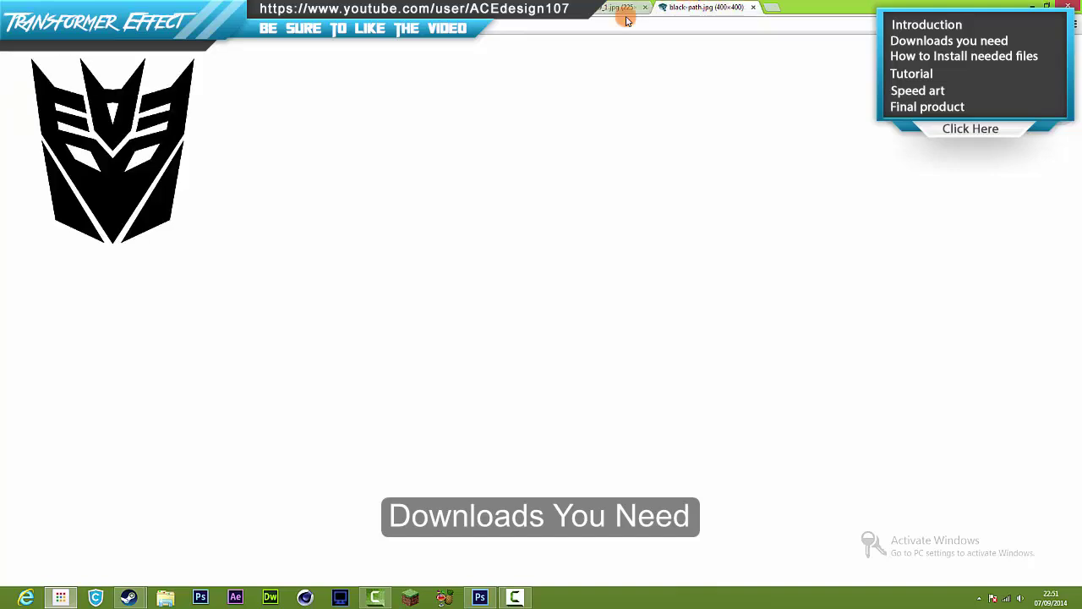
click(610, 6)
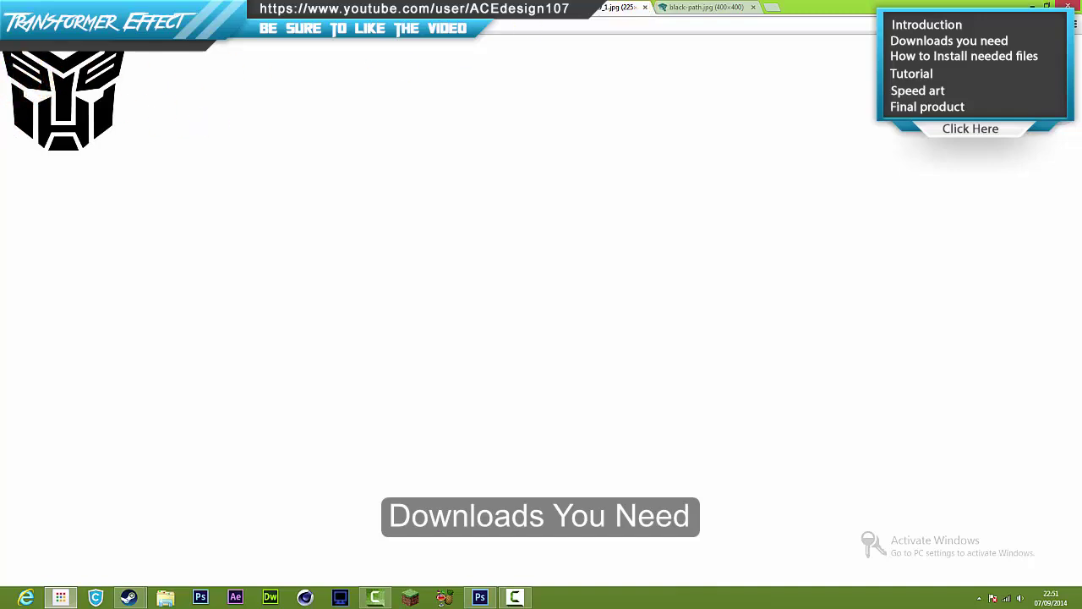
click(645, 8)
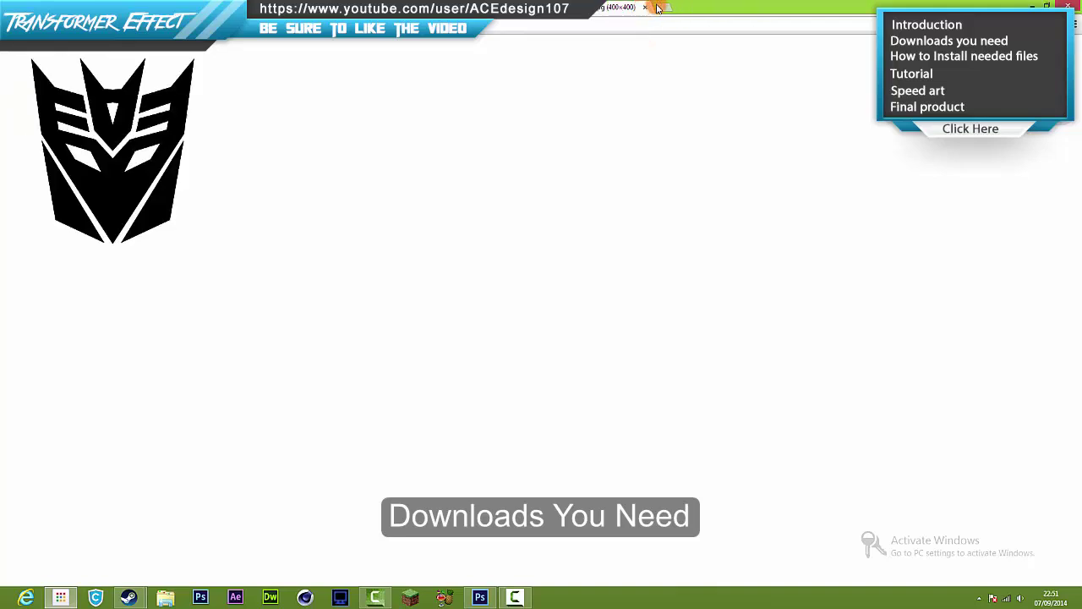
click(660, 7)
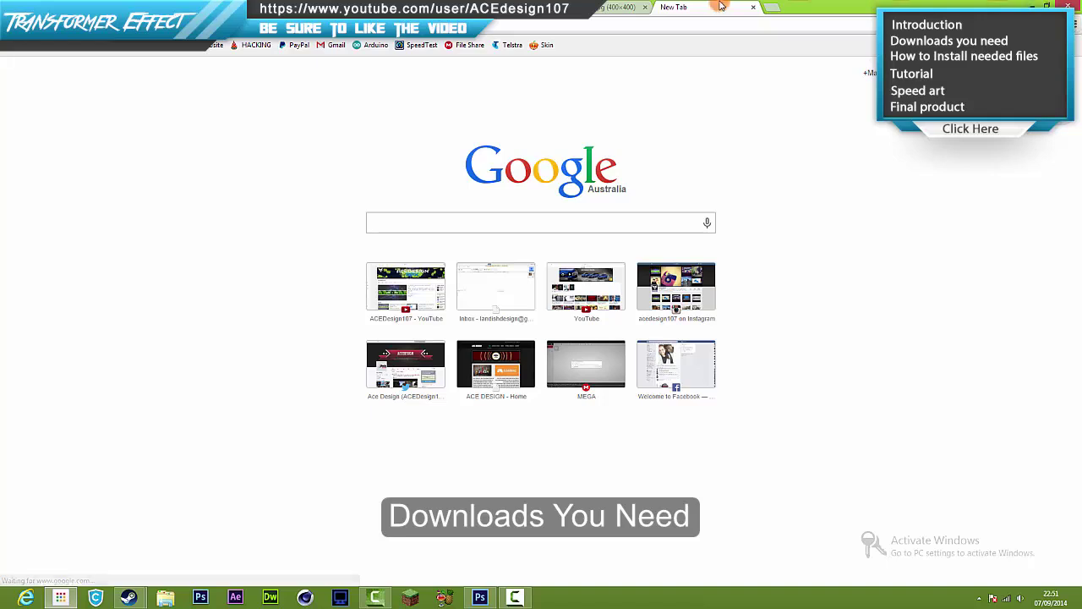
click(751, 9)
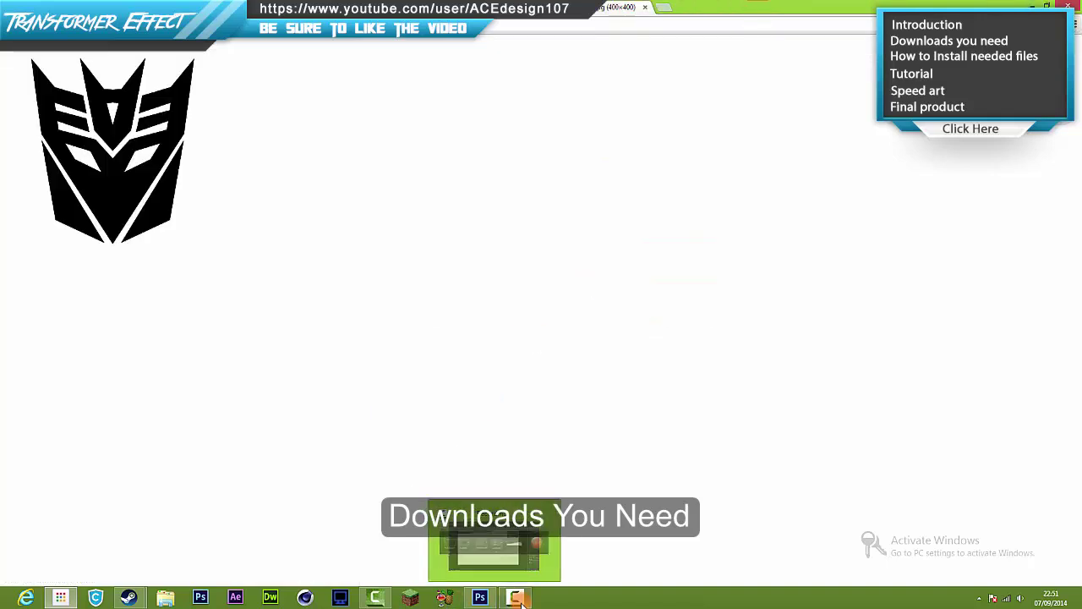
click(479, 598)
click(1060, 550)
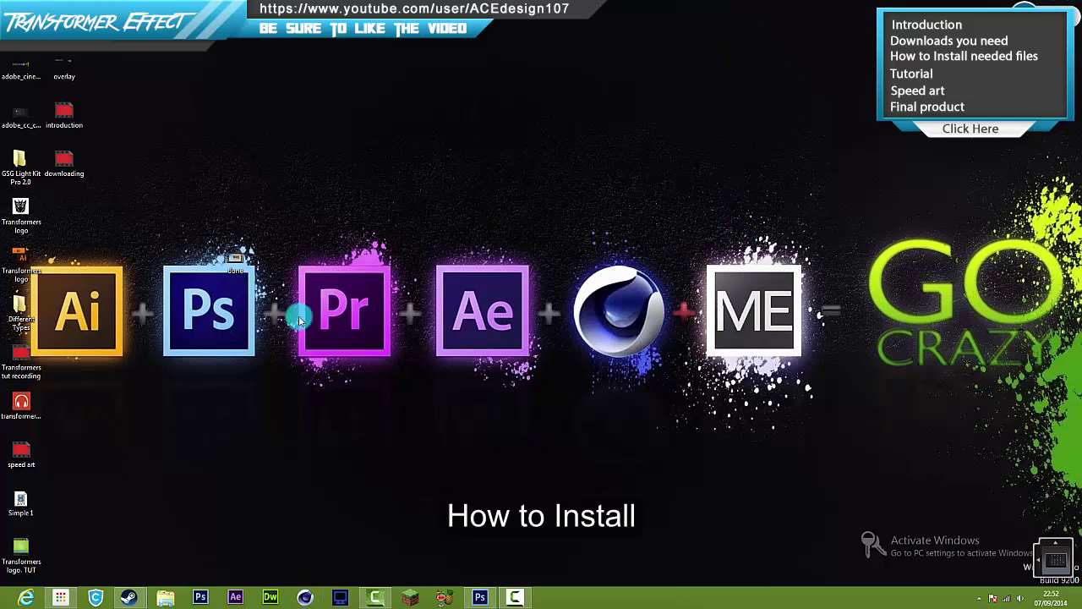
Rearrange the done file and the GSG Light Kit Pro 2.0 folder on the desktop, and check the folder's contents
drag(233, 258, 65, 214)
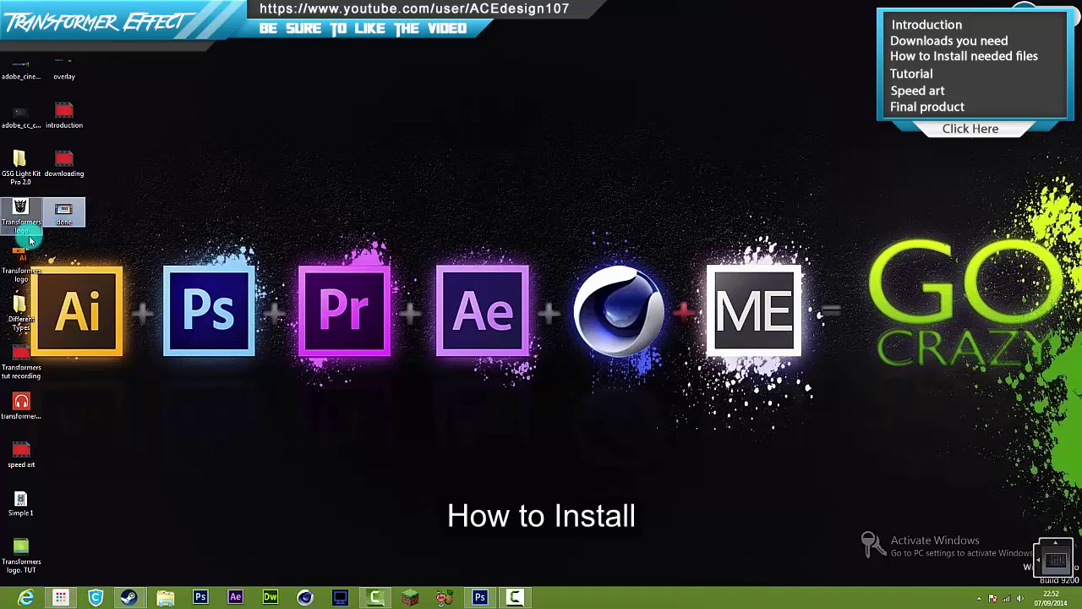
drag(19, 165, 315, 116)
double_click(315, 117)
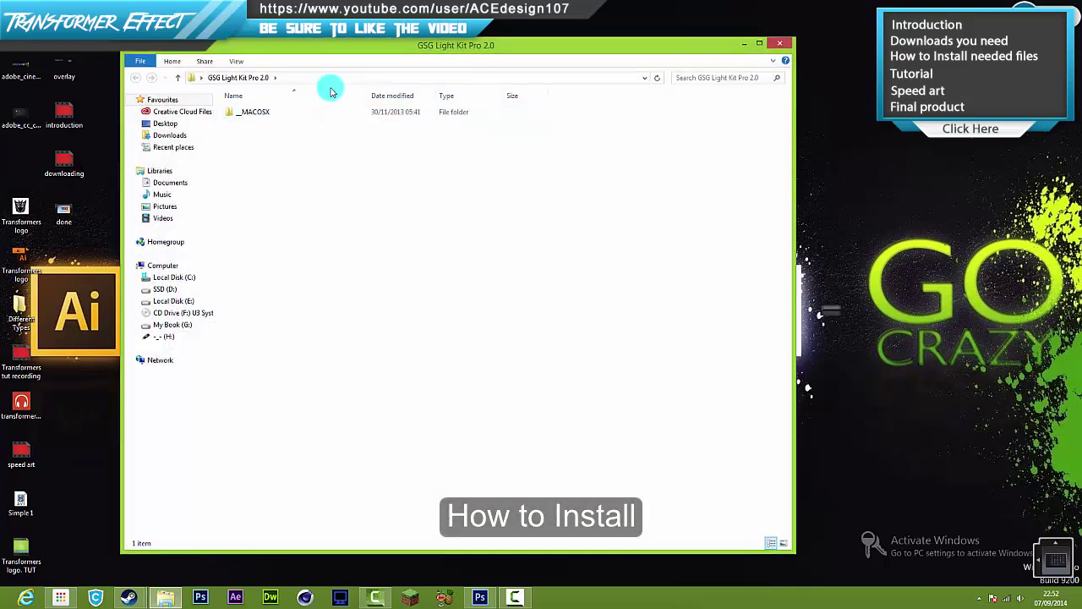
click(782, 44)
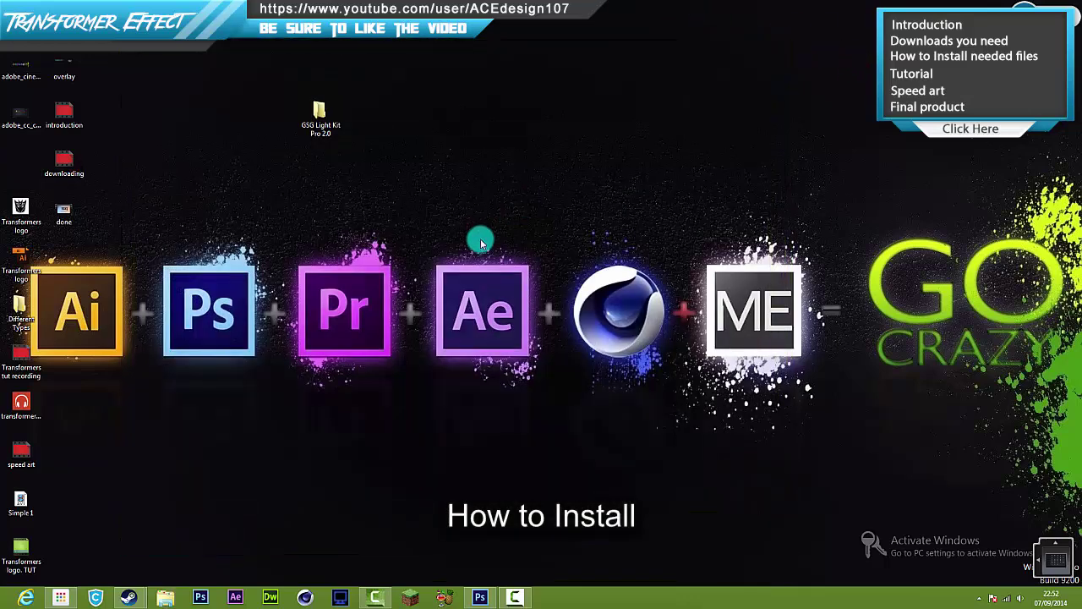
Open the browser's download history and show GSG Light Kit Pro 2.0.rar in its folder
click(64, 598)
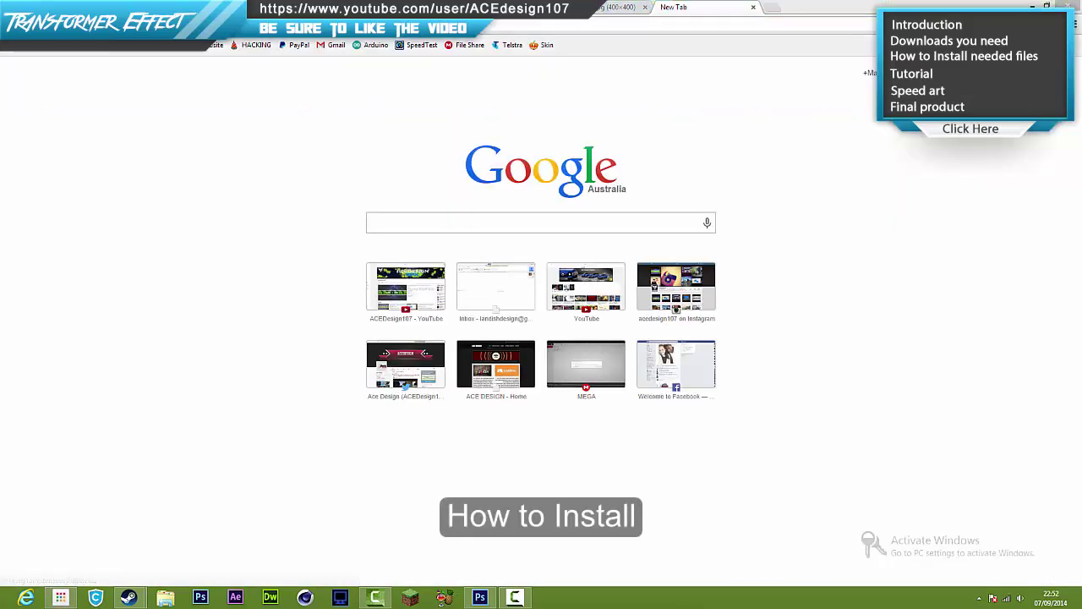
click(1075, 25)
click(914, 242)
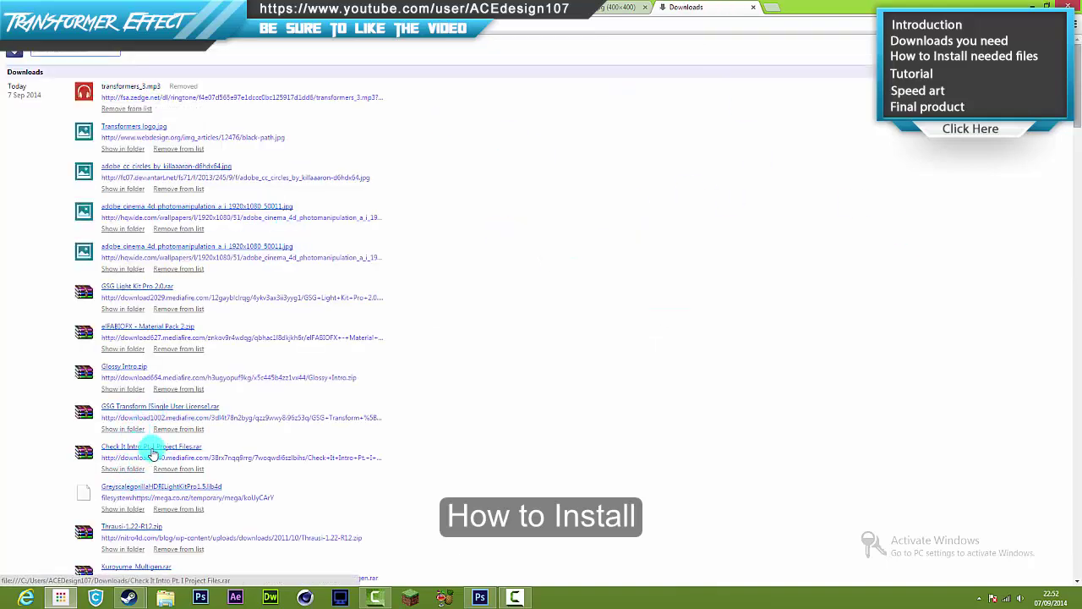
drag(1079, 112, 1078, 145)
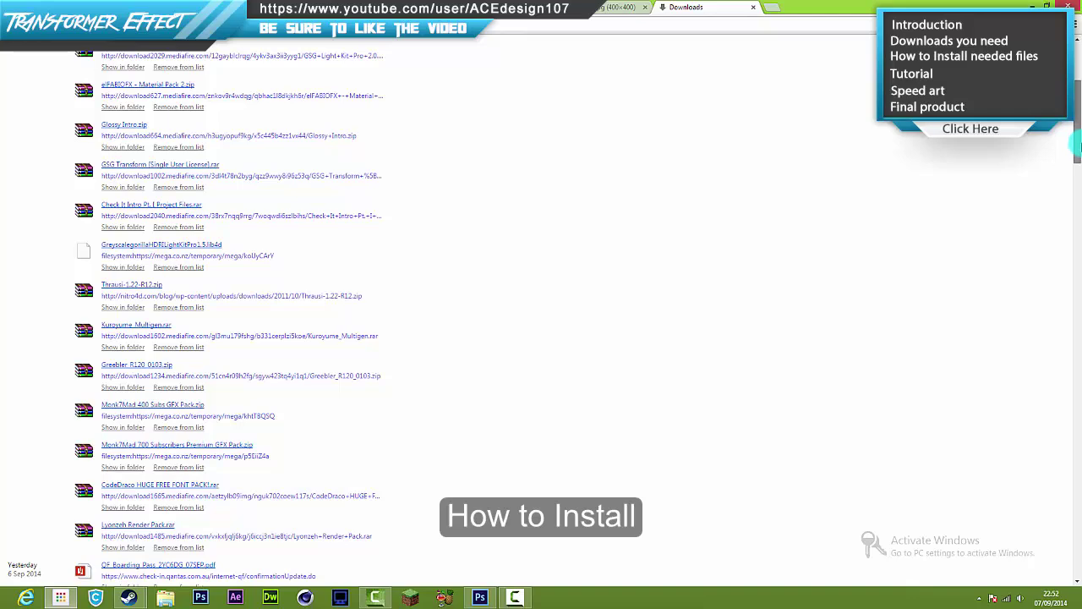
drag(1079, 146, 1079, 123)
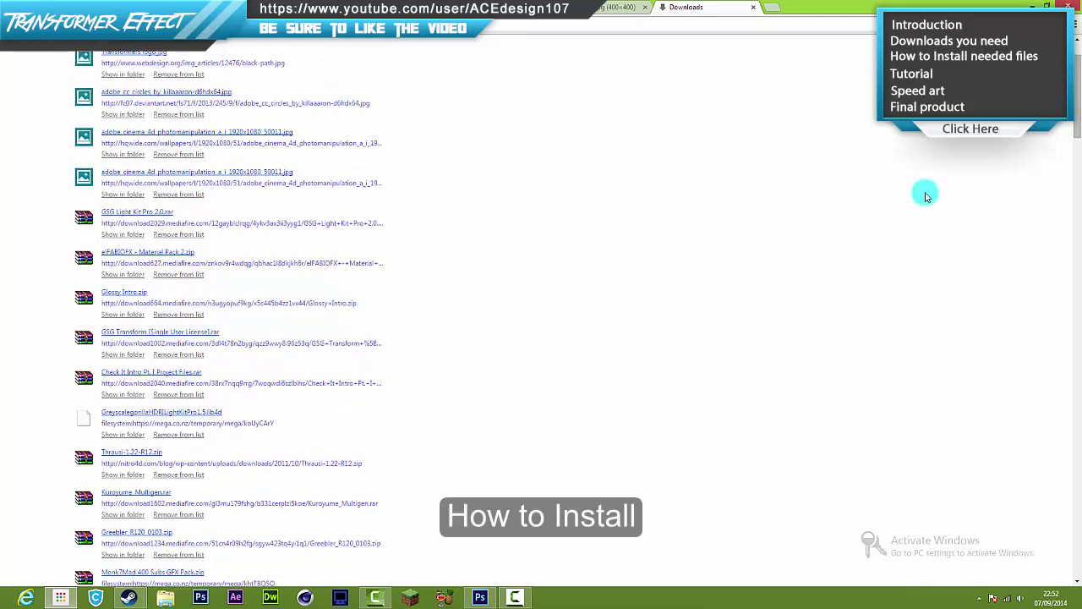
click(127, 235)
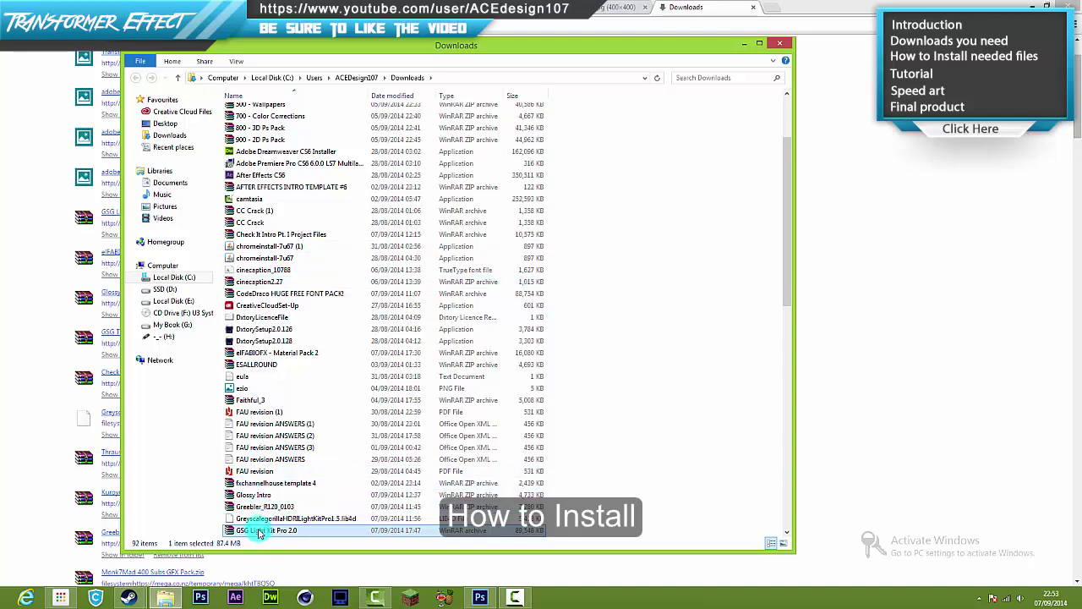
Extract the GSG Light Kit Pro 2.0 folder from its archive to the Desktop, replacing all existing files, and clear the open windows away
double_click(259, 531)
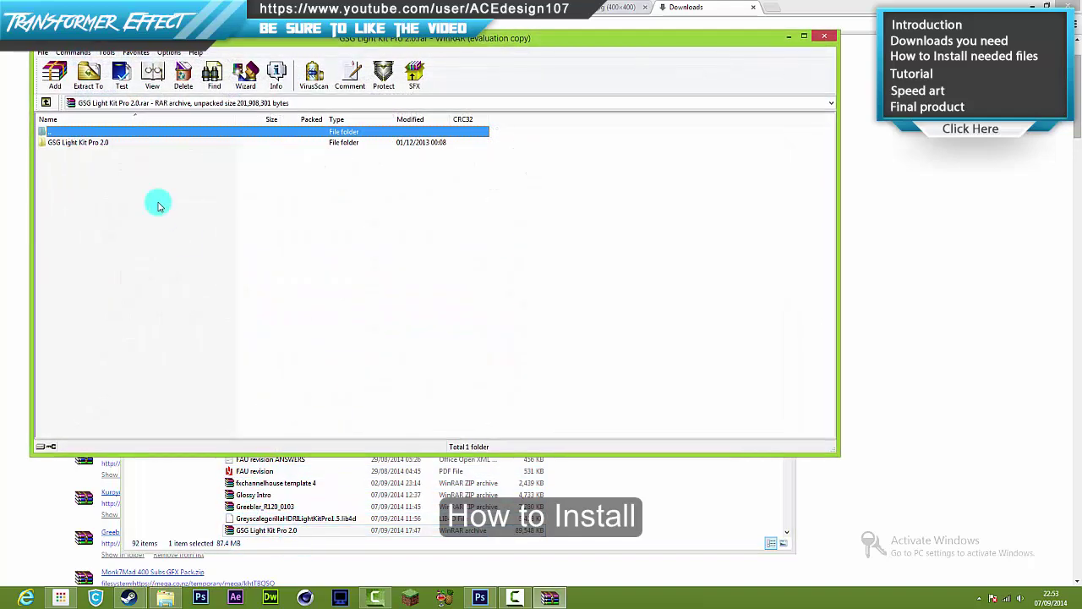
click(79, 143)
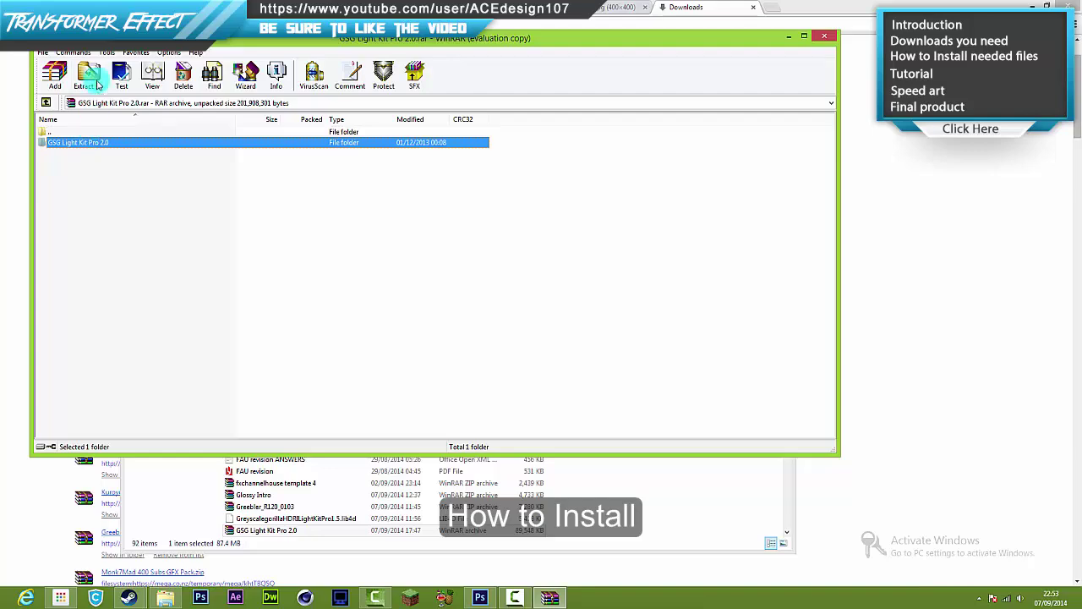
click(88, 75)
click(459, 182)
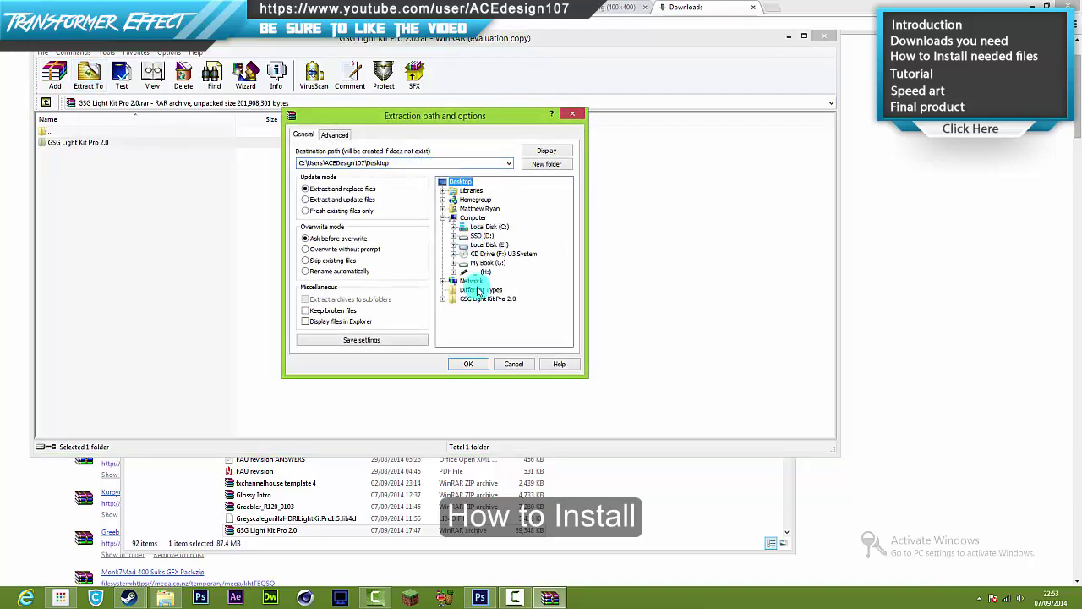
click(465, 366)
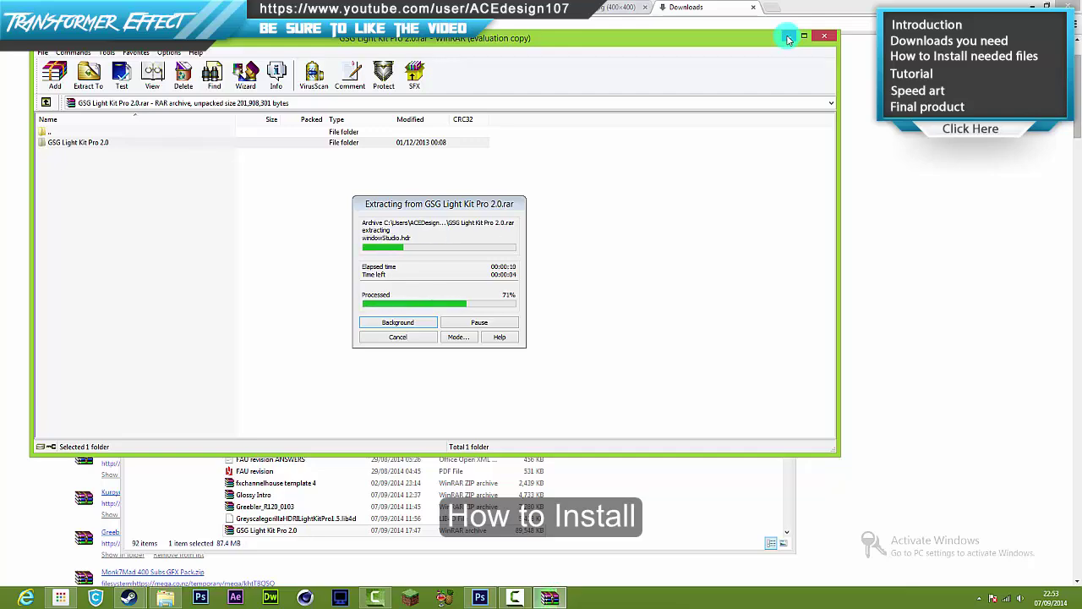
click(787, 37)
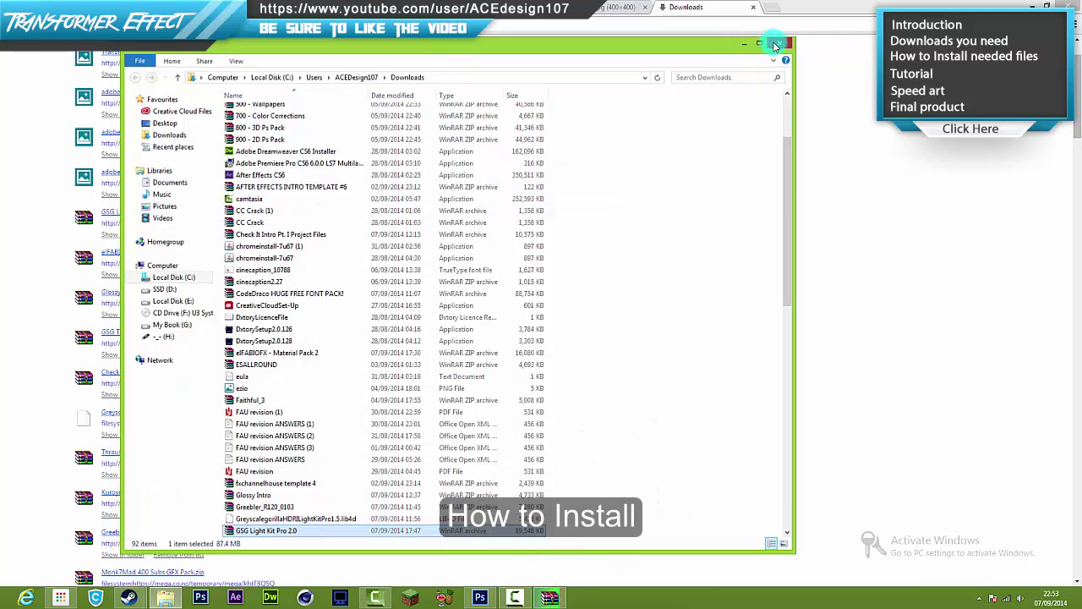
click(759, 44)
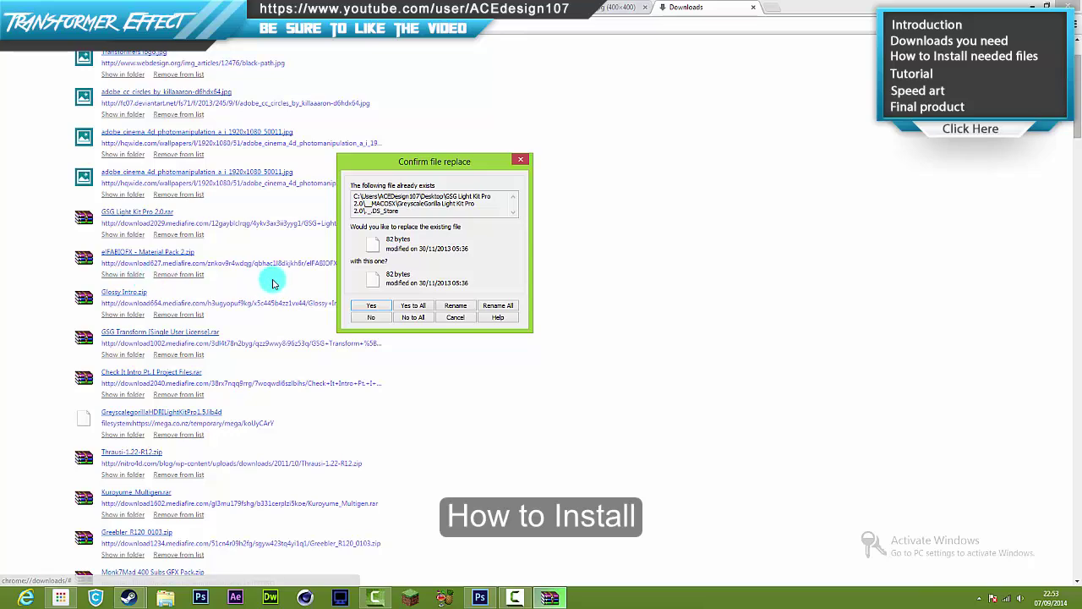
click(397, 306)
click(1032, 5)
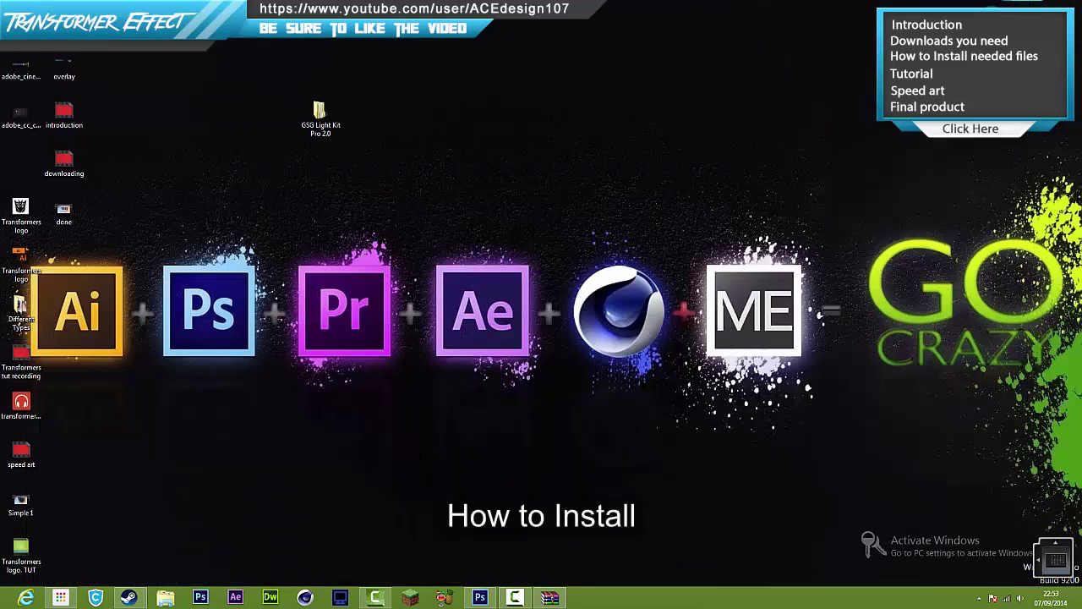
Reposition the GSG Light Kit Pro 2.0 folder on the desktop and open it to check its contents, including the __MACOSX folder
drag(321, 114, 352, 211)
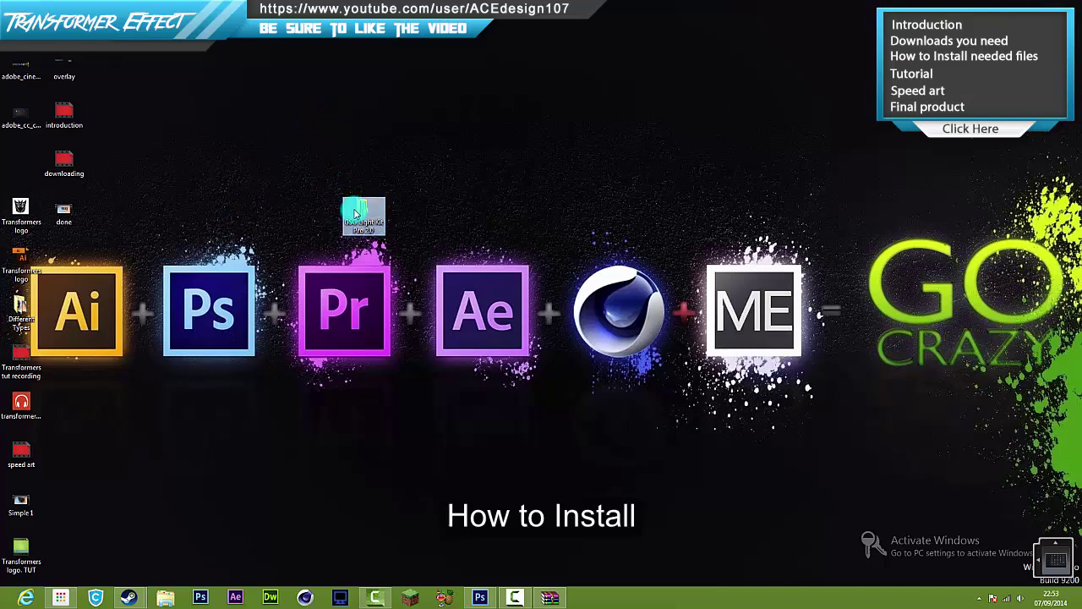
double_click(352, 212)
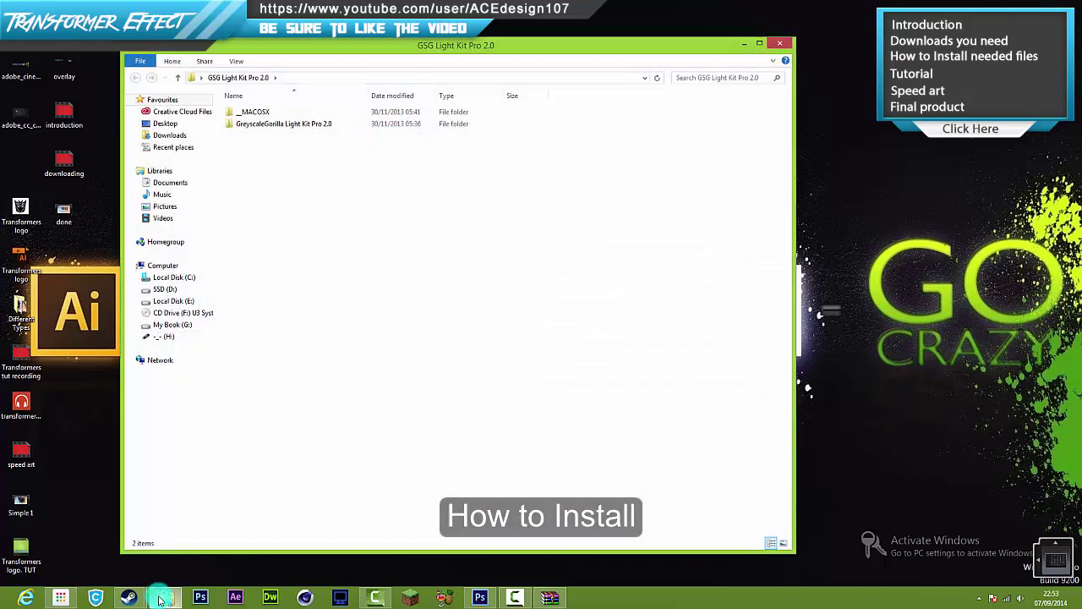
click(274, 133)
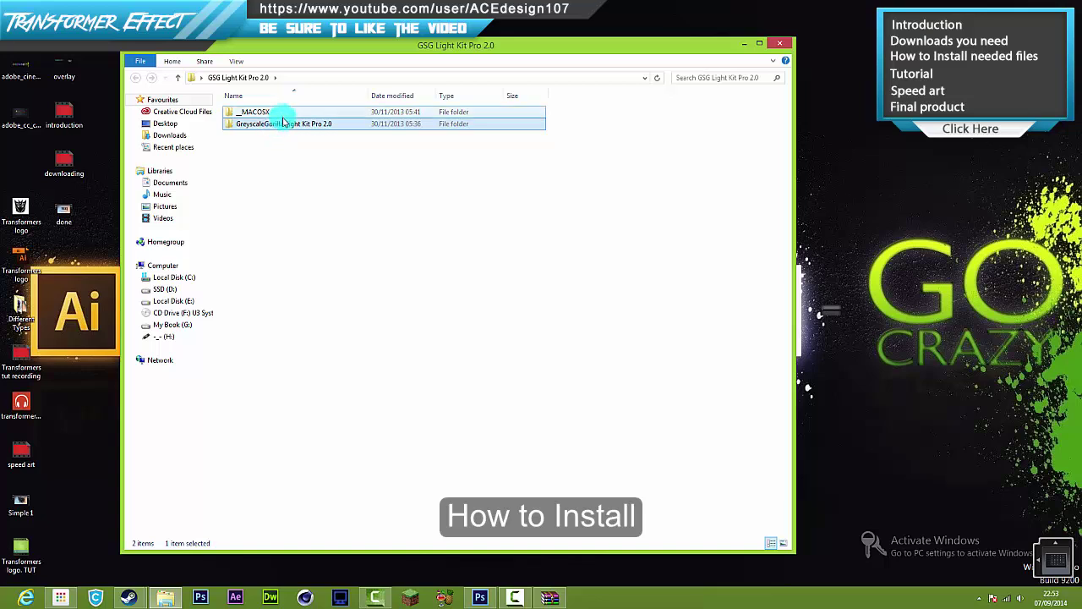
double_click(269, 111)
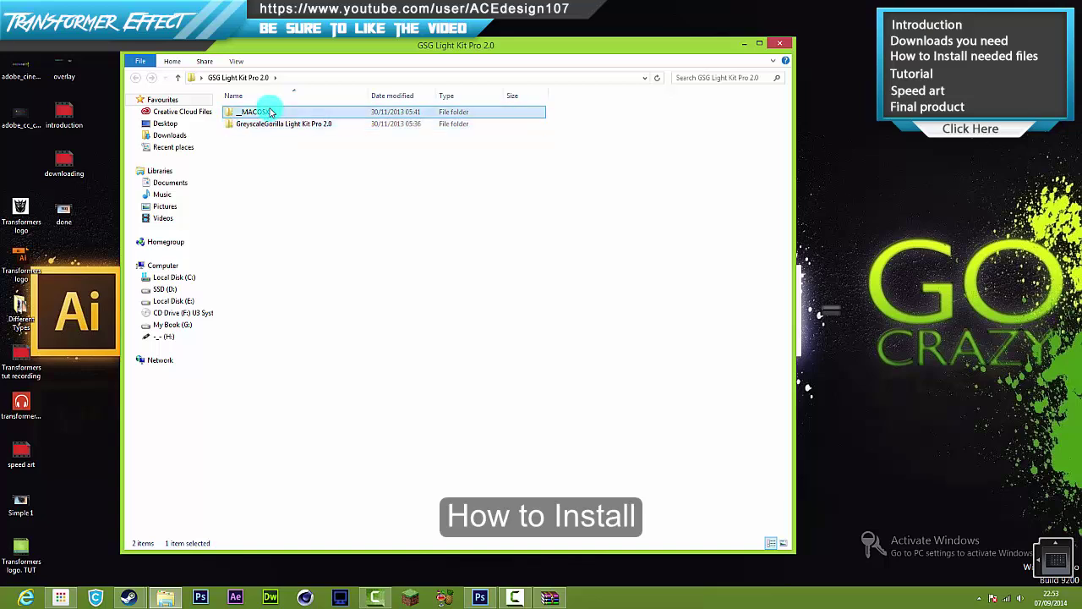
click(133, 78)
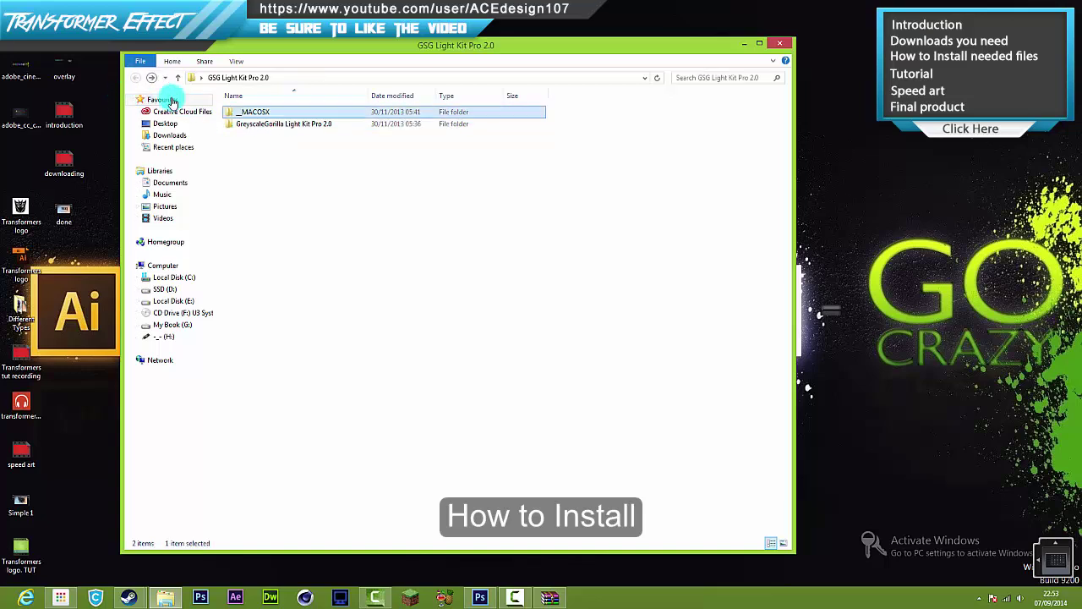
Open a second File Explorer window and arrange it side by side with the GSG Light Kit Pro 2.0 window
right_click(157, 597)
click(148, 543)
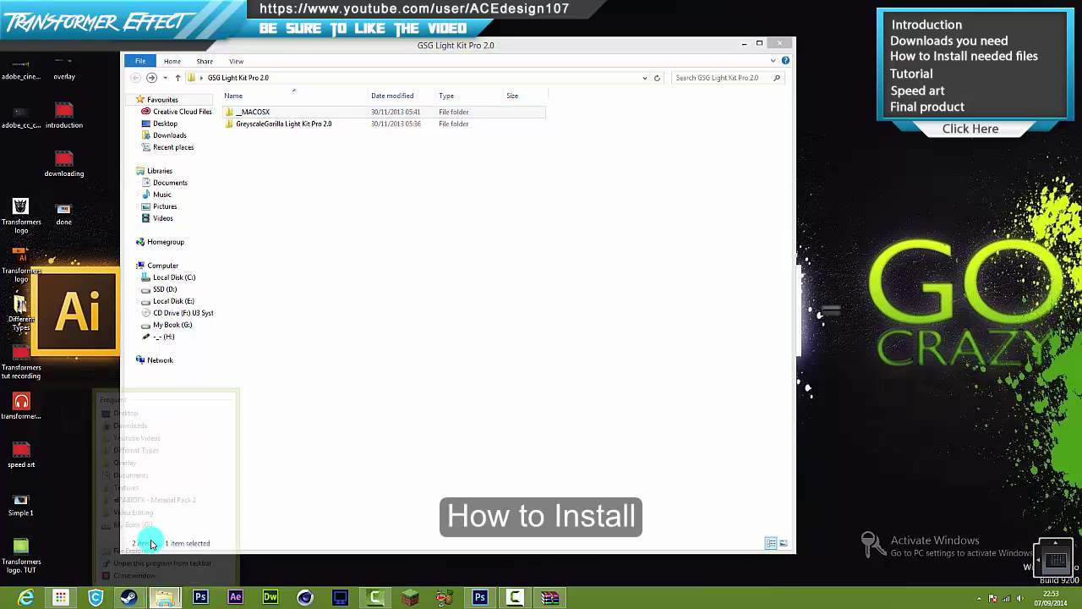
drag(343, 64, 1081, 12)
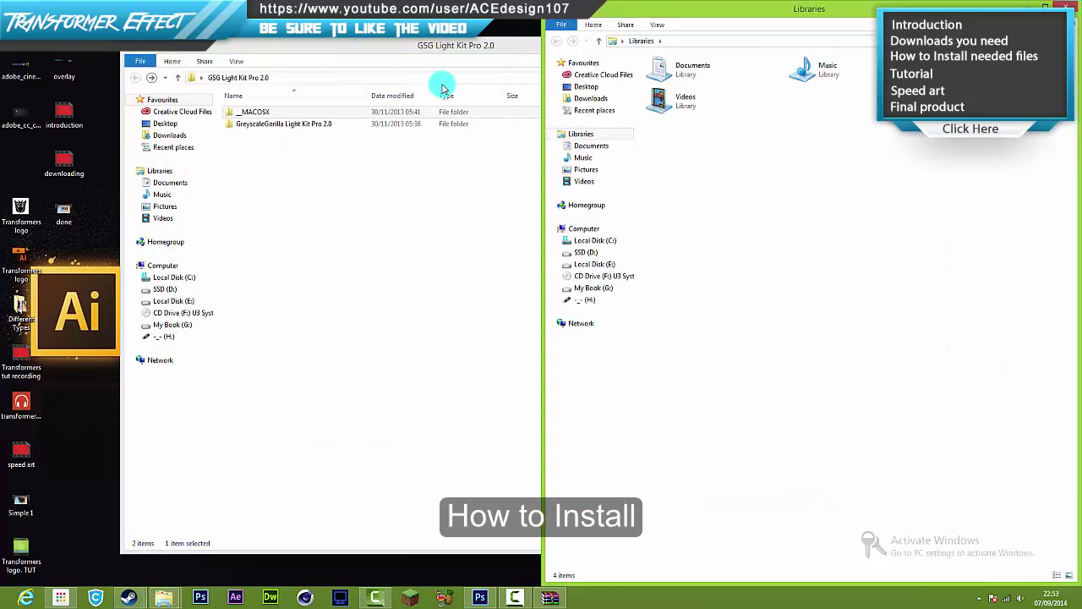
drag(413, 50, 0, 22)
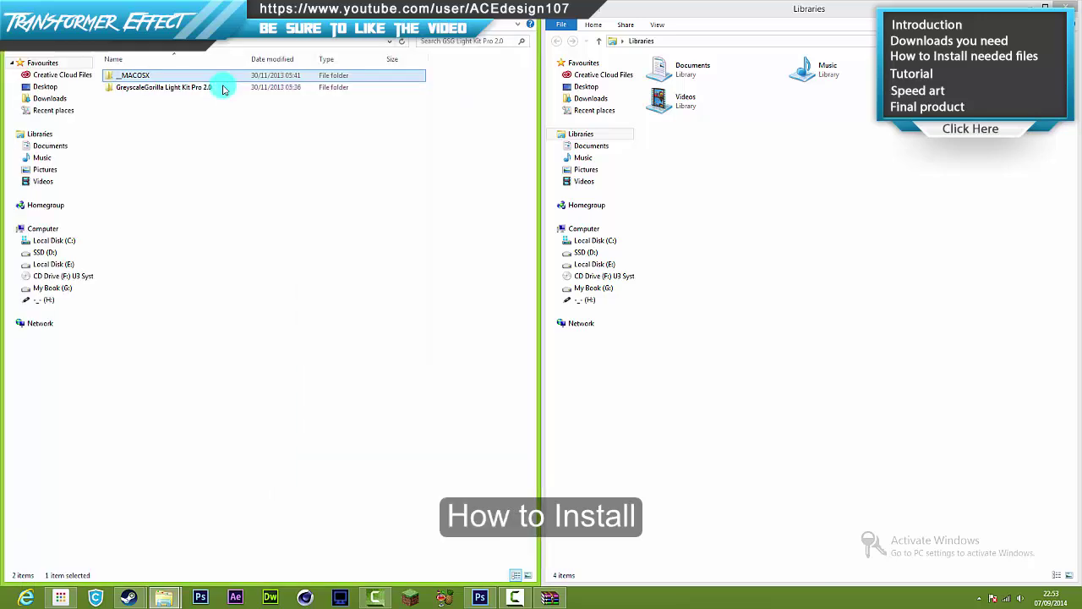
Browse the Libraries window to the CINEMA 4D R13 folder under C:, Program Files (x86), MAXON
click(649, 267)
click(592, 241)
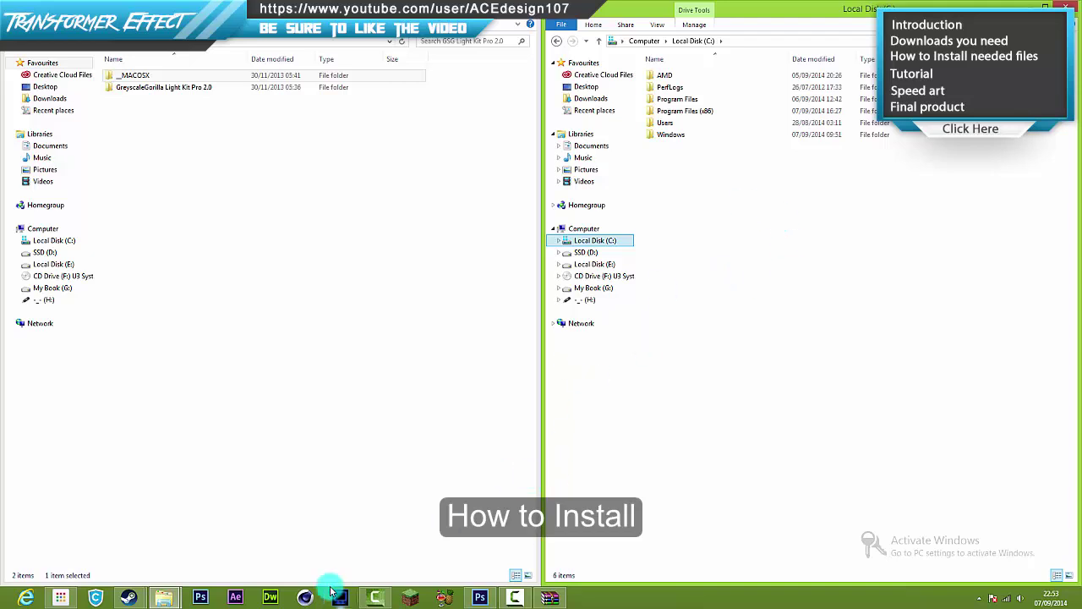
double_click(686, 110)
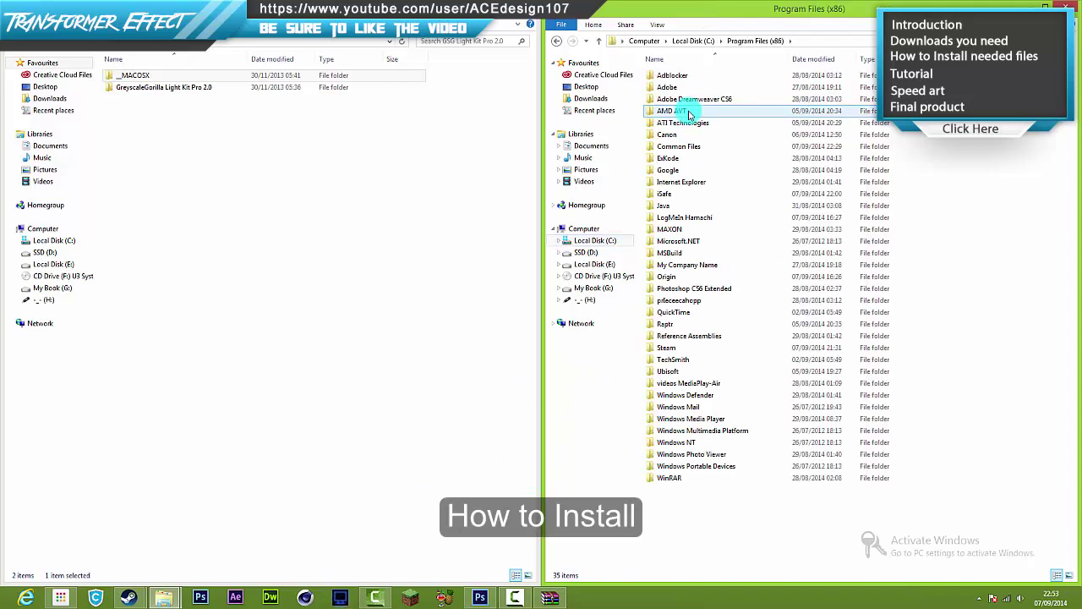
click(669, 277)
double_click(677, 229)
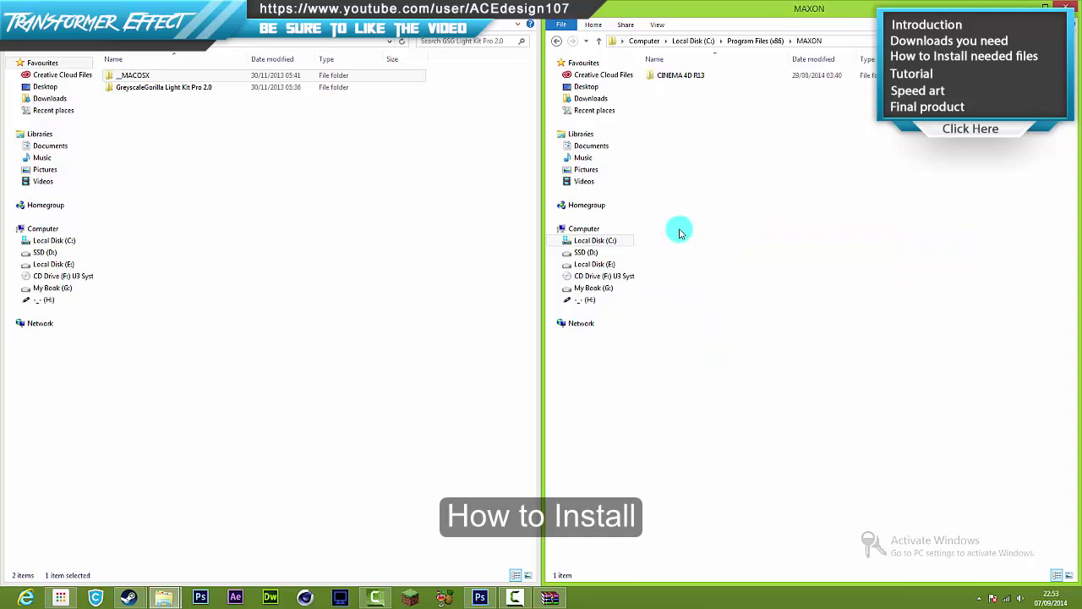
double_click(702, 76)
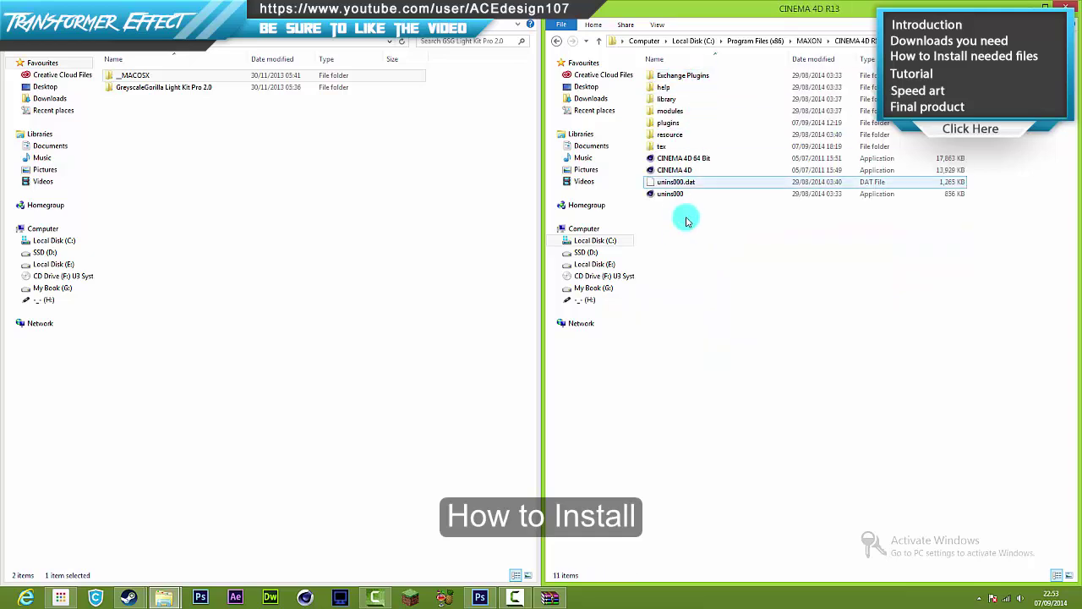
click(683, 125)
click(685, 134)
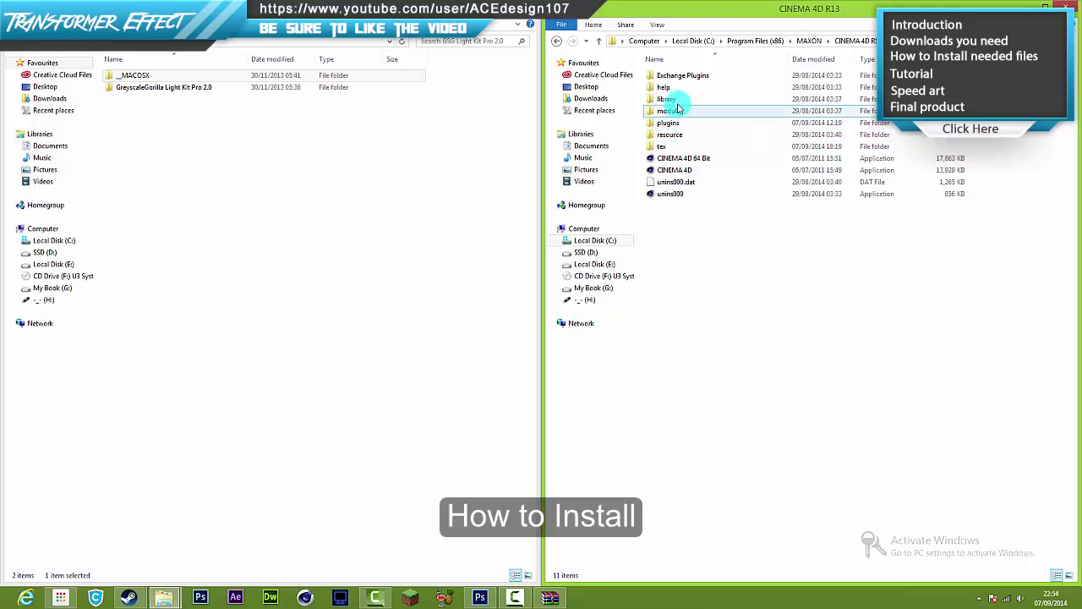
double_click(682, 136)
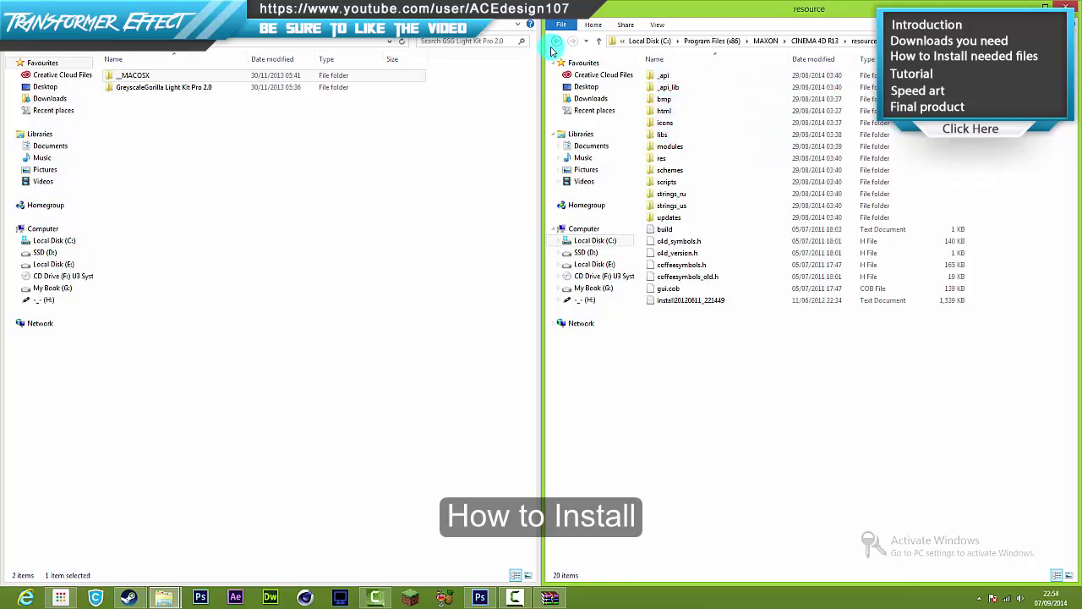
click(556, 42)
Open Cinema 4D's library browser folder in one window and the GreyscaleGorilla Light Kit Pro 2.0 folder in the other
double_click(681, 100)
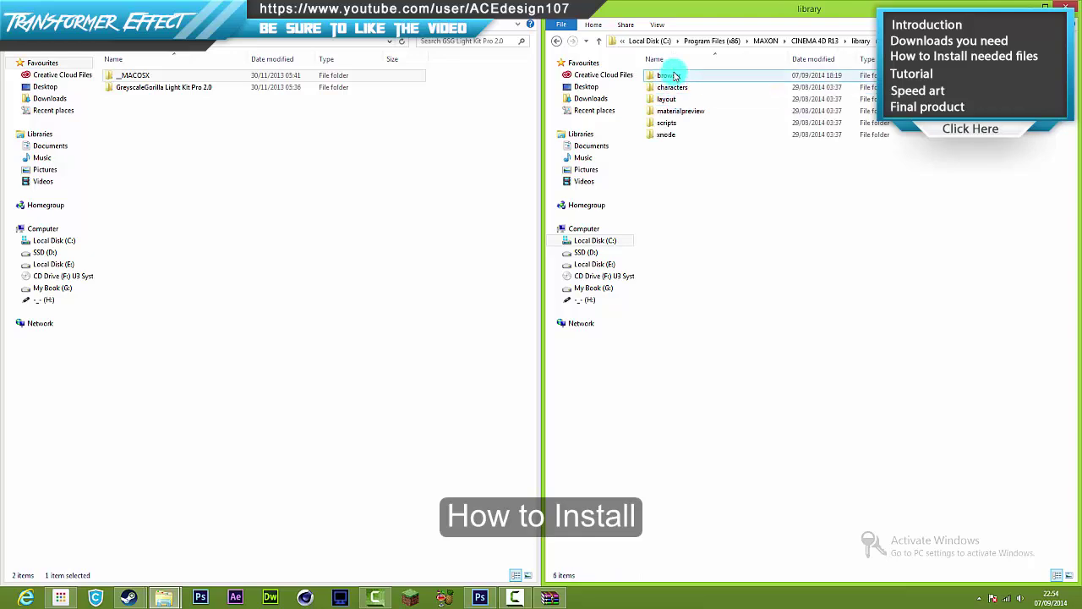
double_click(668, 77)
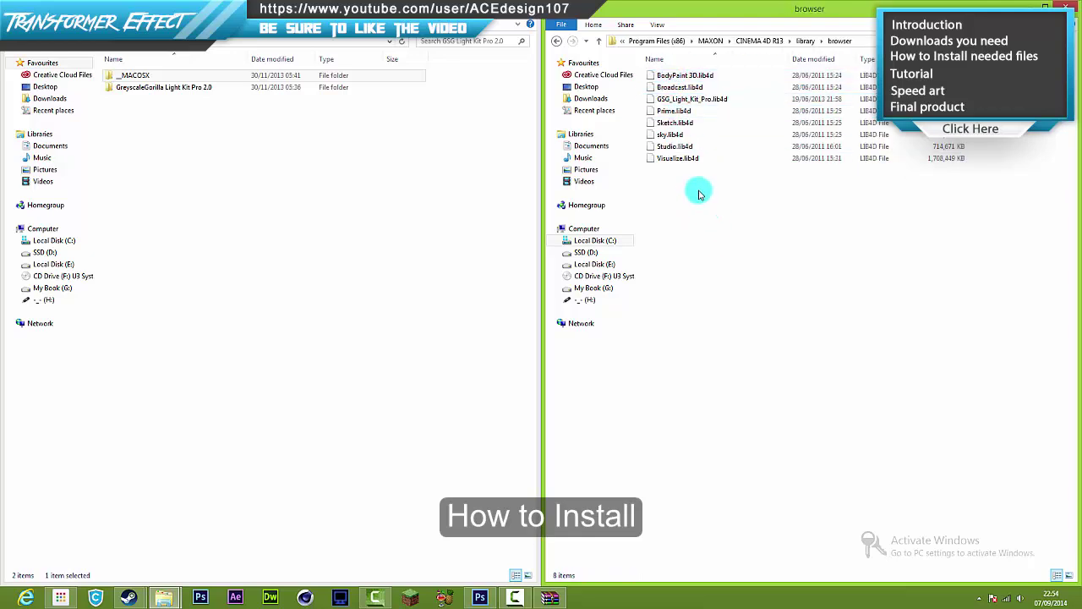
click(212, 92)
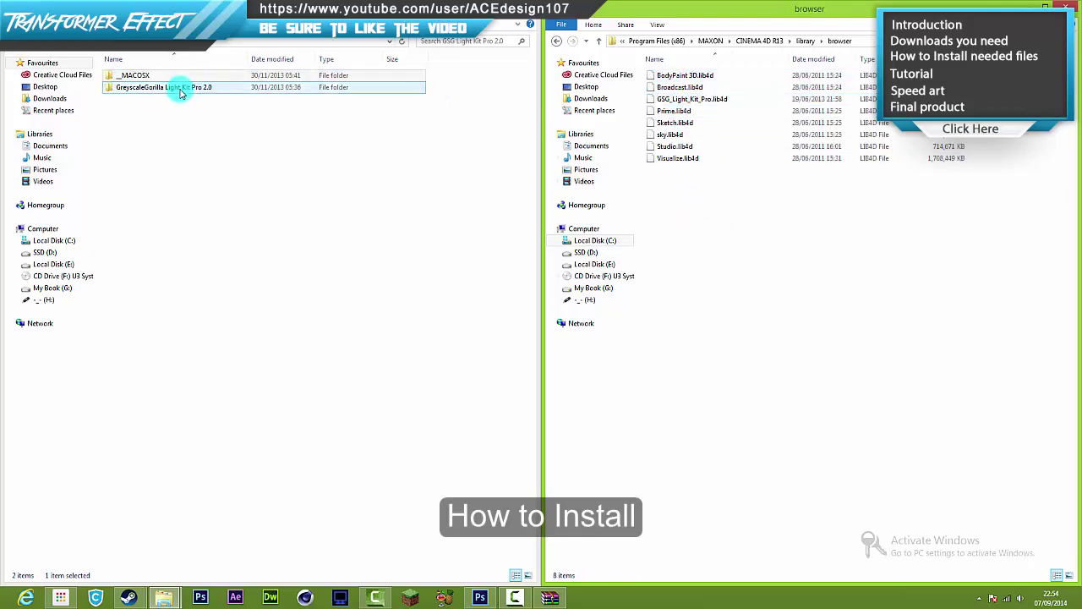
double_click(171, 94)
Copy GSG_Light_Kit_Pro.lib4d into Cinema 4D's browser folder, replacing the existing file with administrator permission, and return to the CINEMA 4D R13 folder
click(180, 147)
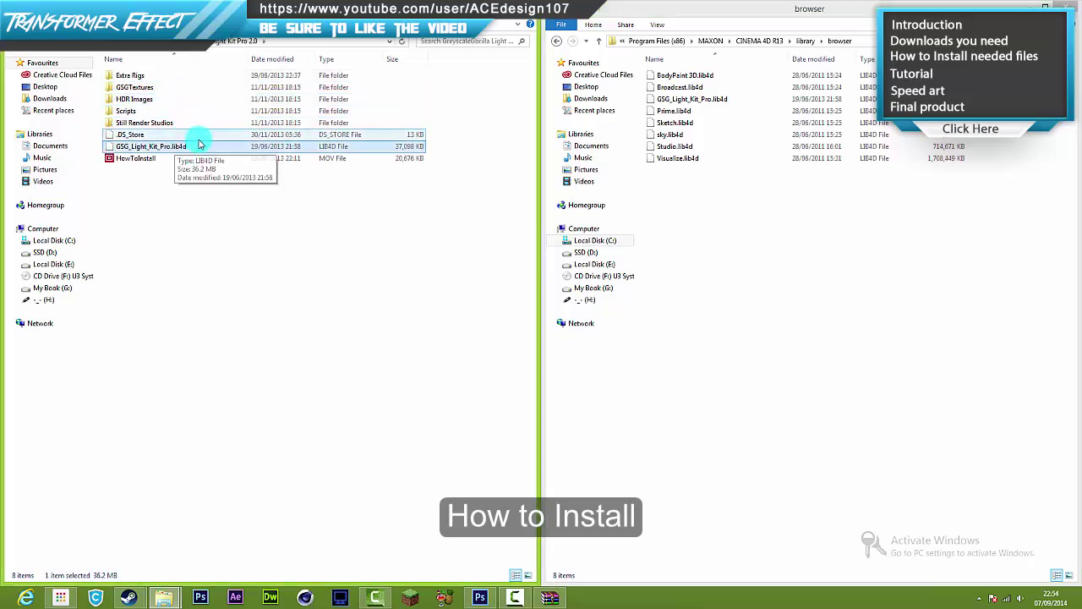
click(798, 178)
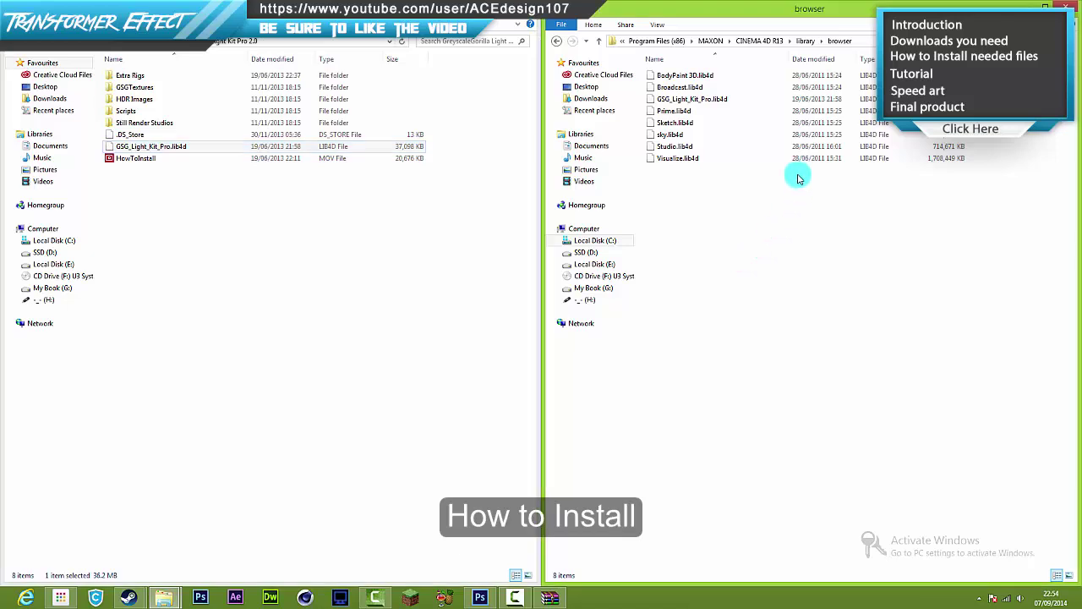
click(354, 146)
drag(393, 161, 773, 259)
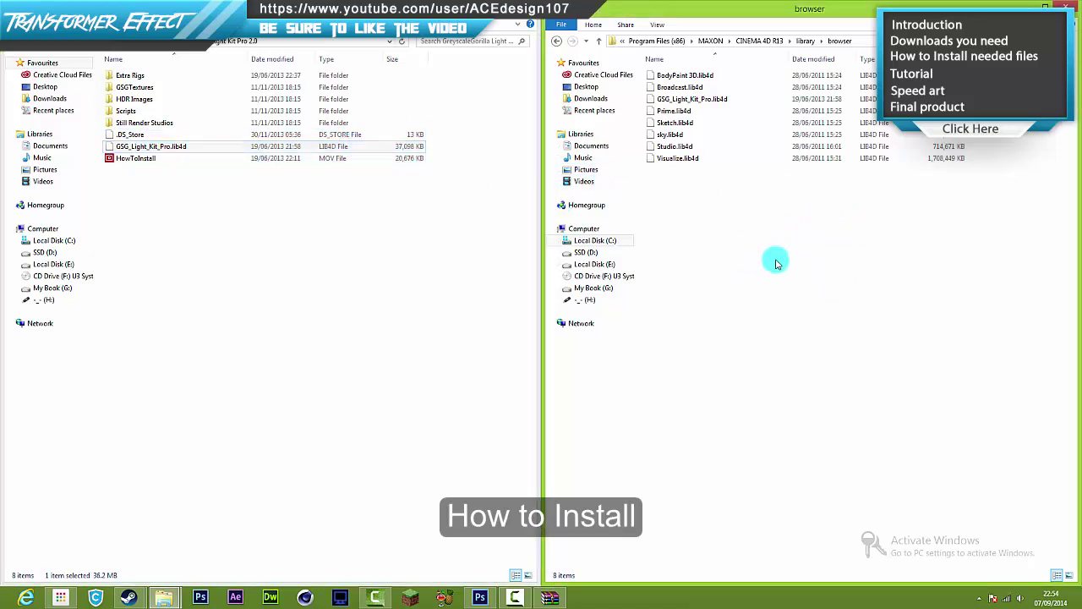
click(568, 222)
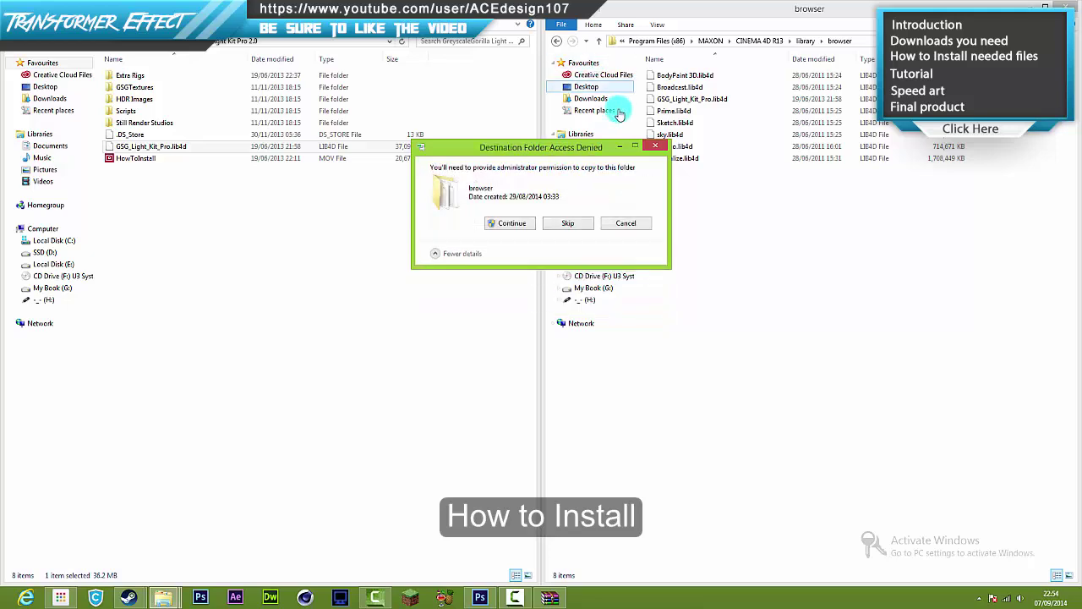
click(539, 223)
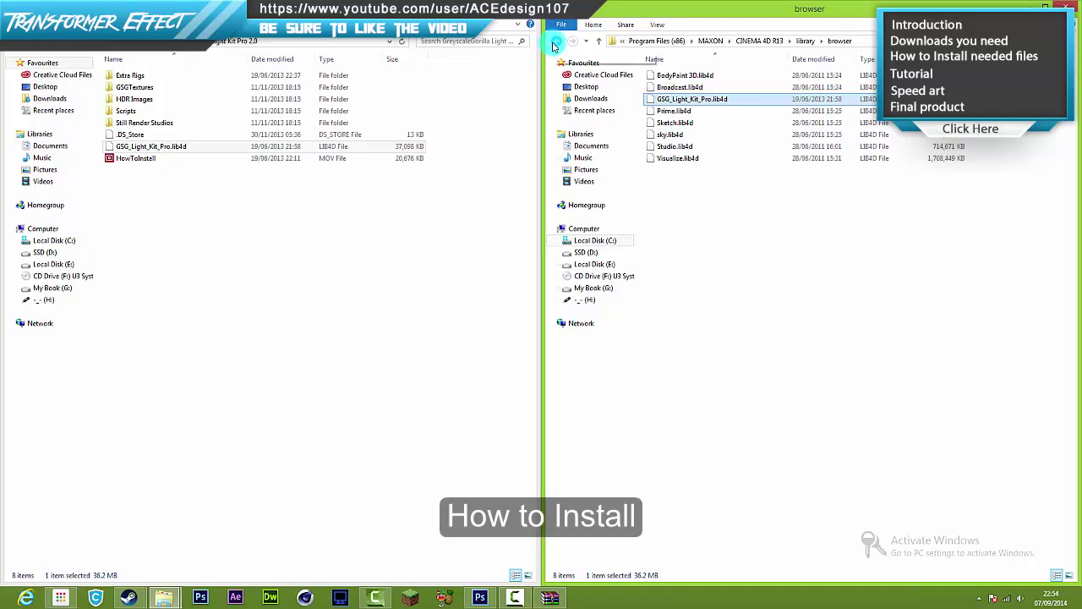
click(555, 43)
click(556, 42)
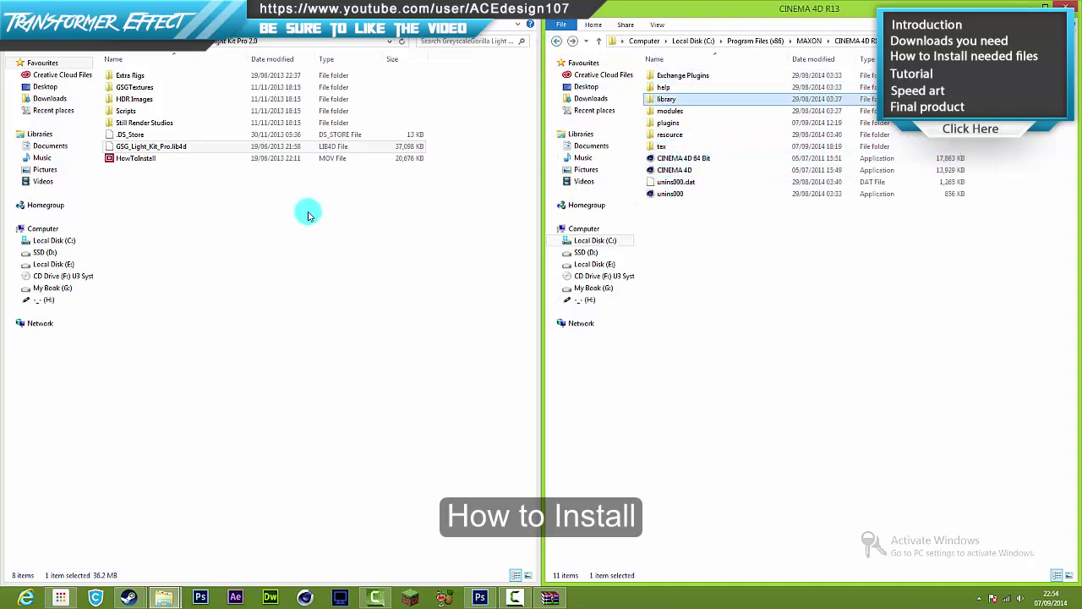
Copy the GSGTextures folder into Cinema 4D's tex folder, replacing existing files with administrator permission, and return to the MAXON folder
click(137, 88)
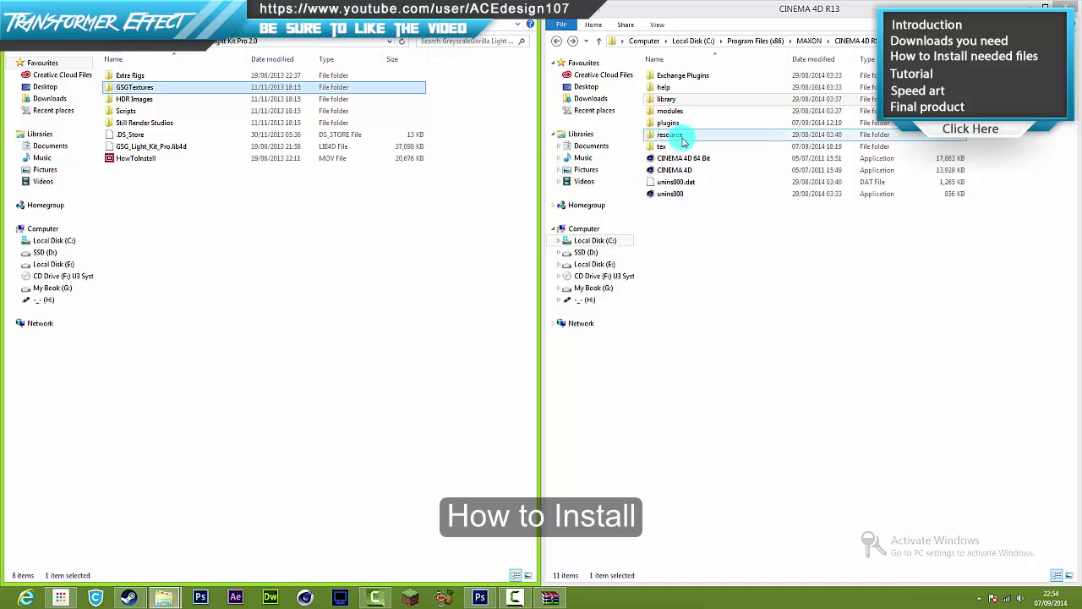
double_click(673, 148)
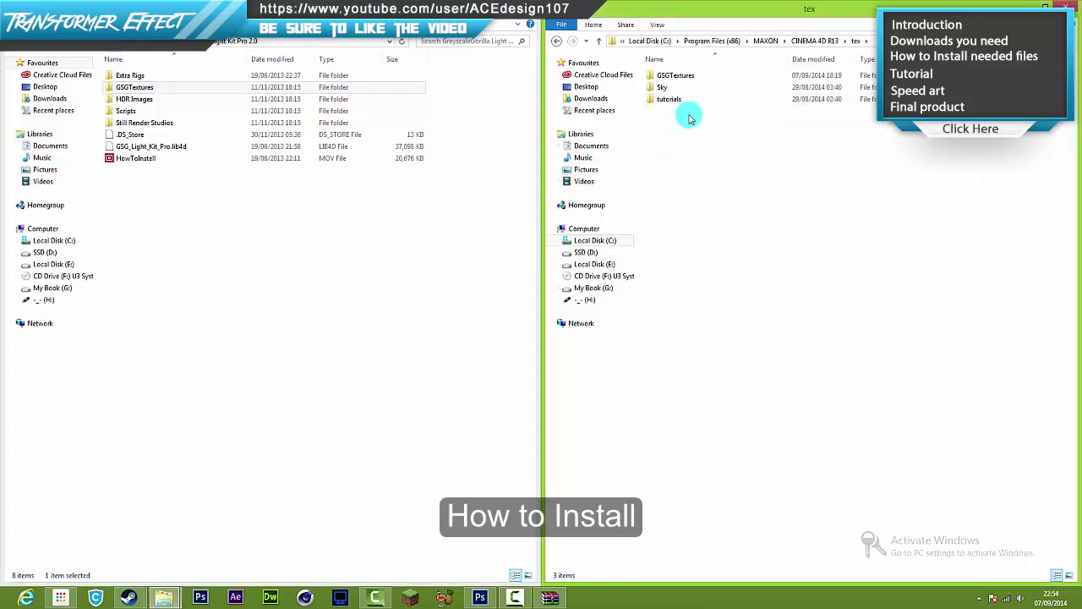
drag(689, 106, 687, 160)
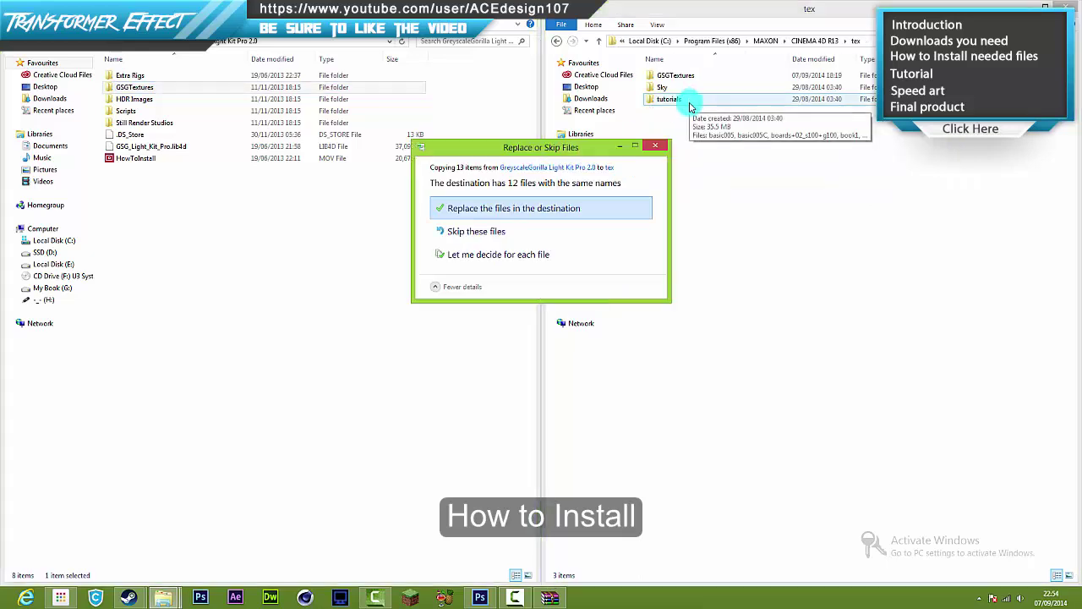
click(551, 207)
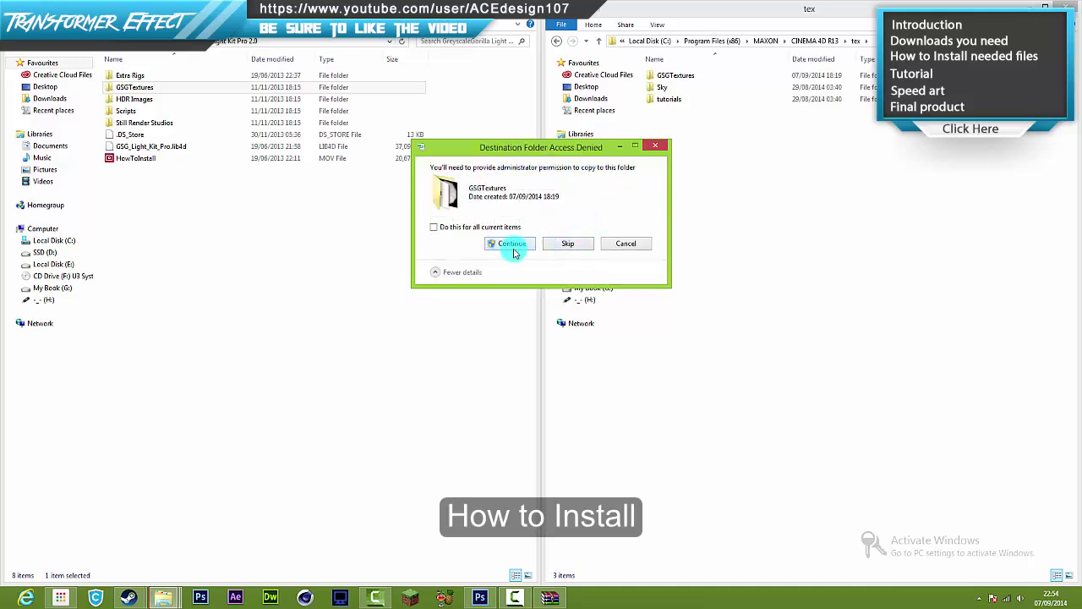
click(513, 246)
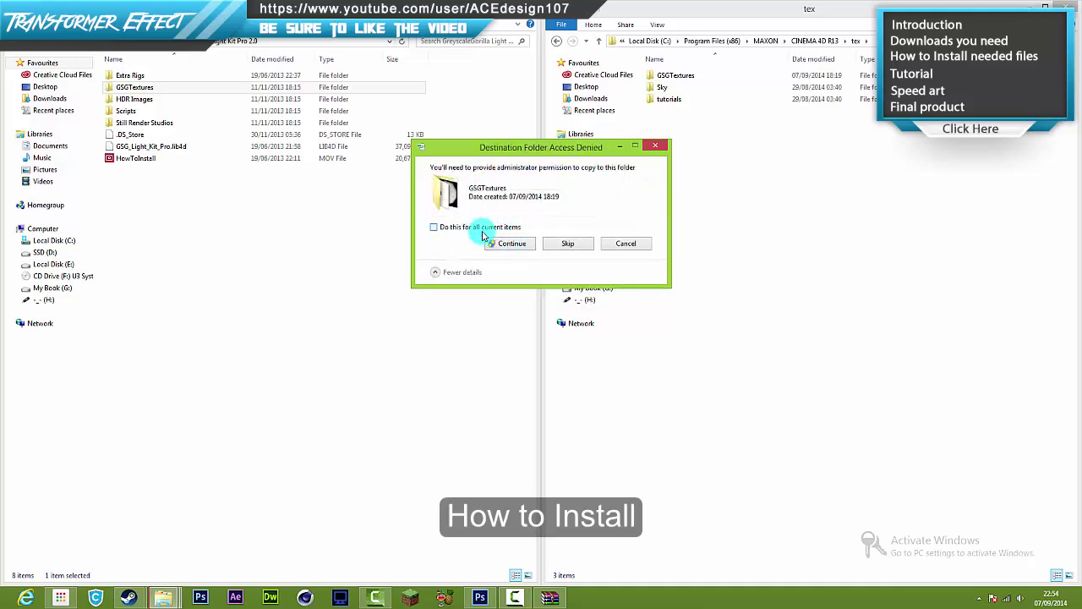
click(509, 243)
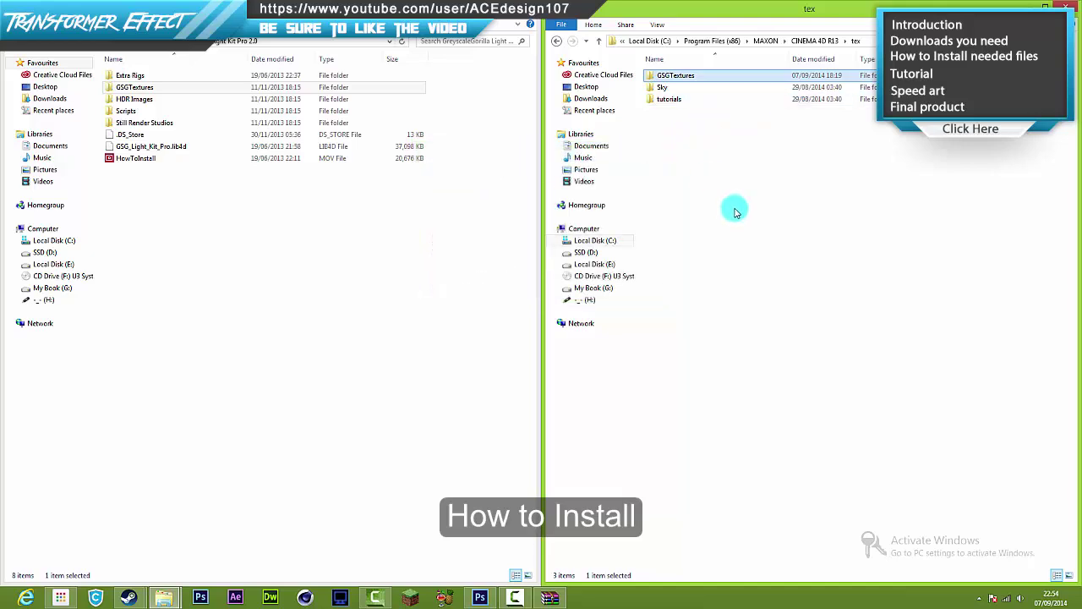
click(734, 212)
click(559, 41)
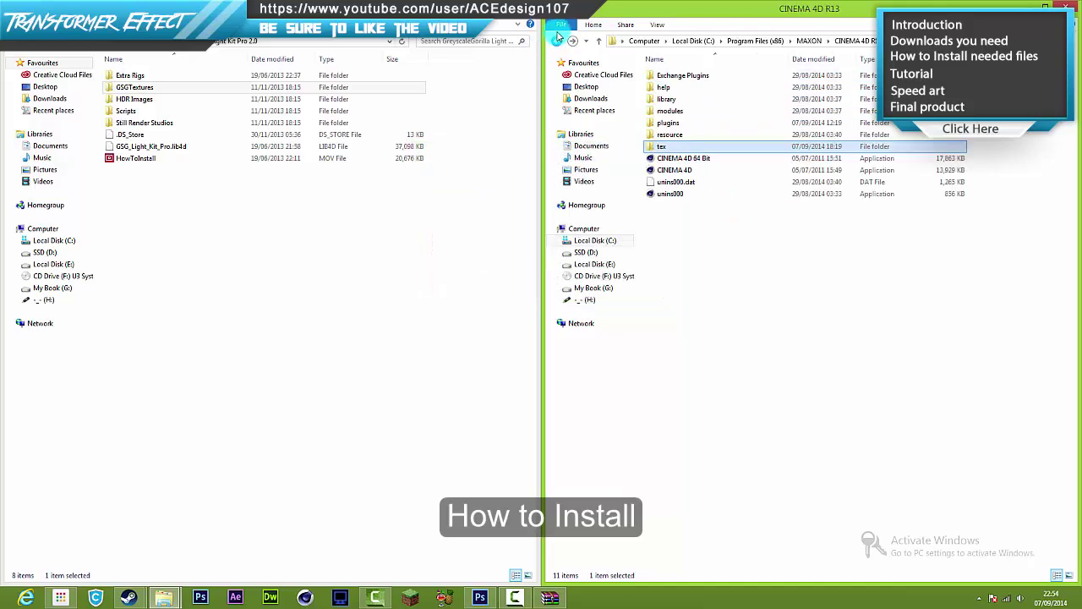
click(556, 42)
Play the HowToInstall video in Windows Media Player, skim through its later part and close it
right_click(410, 161)
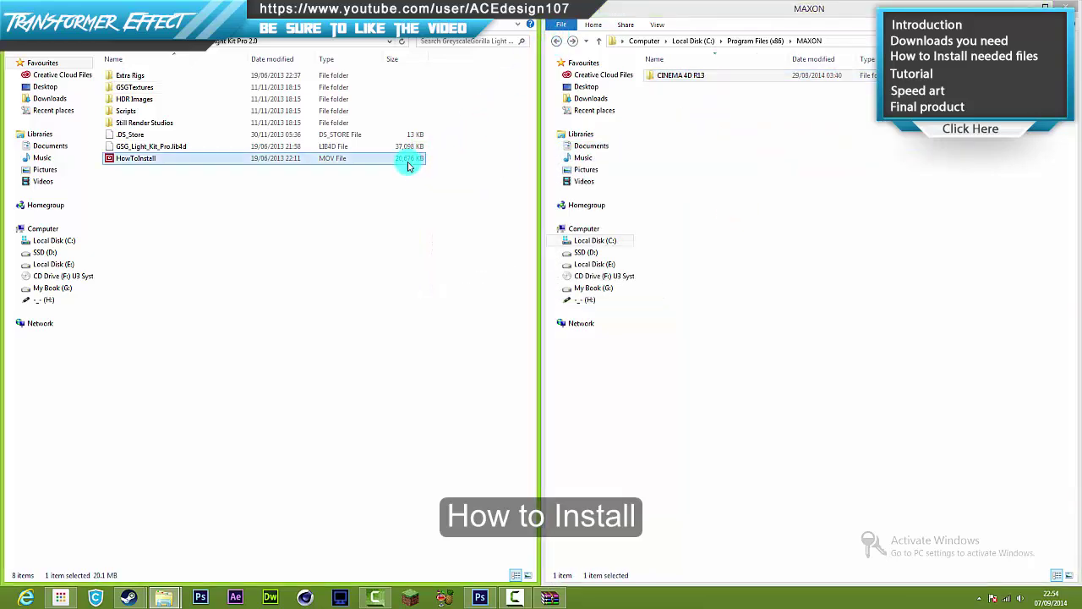
mouse_move(438, 182)
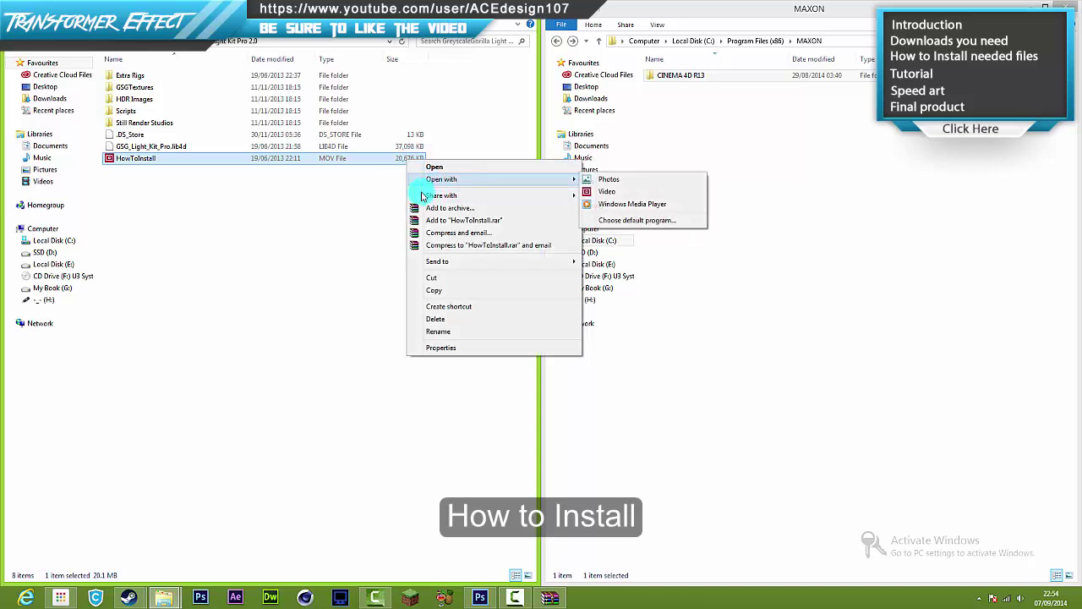
click(623, 205)
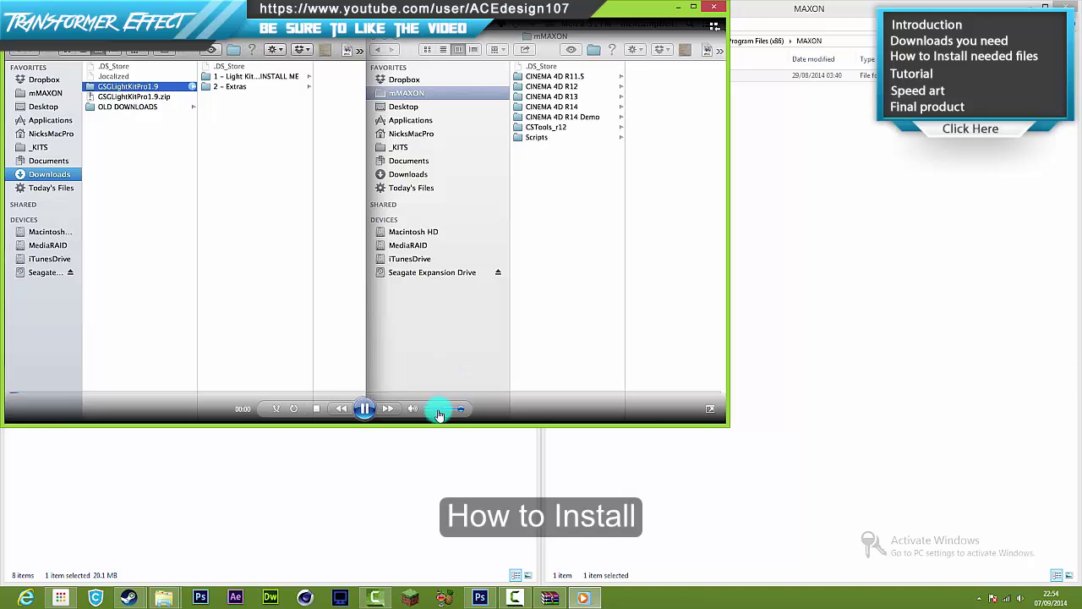
drag(440, 412, 393, 394)
click(392, 393)
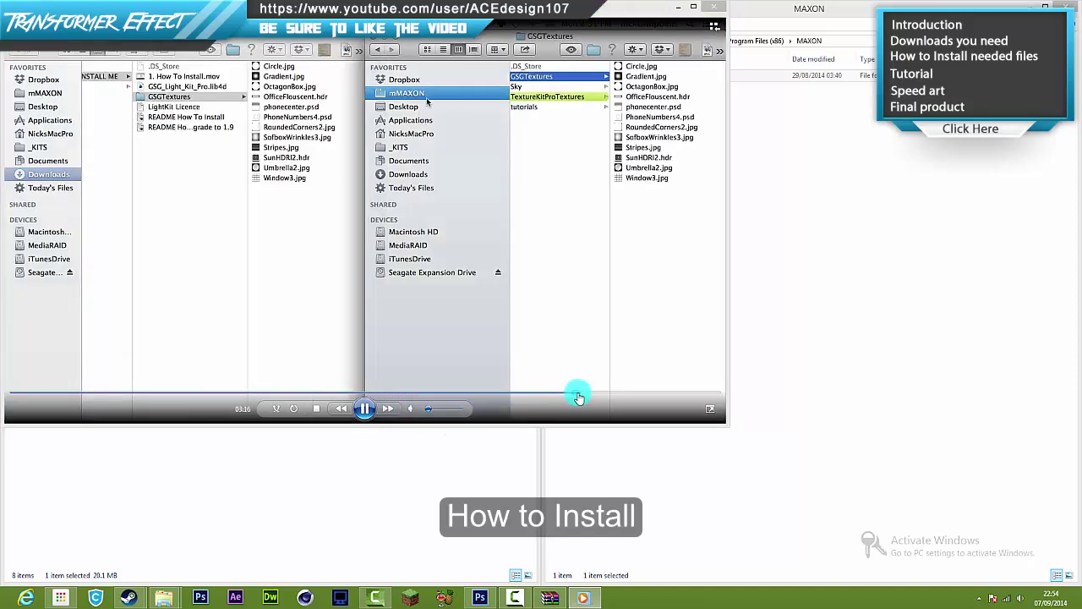
click(664, 394)
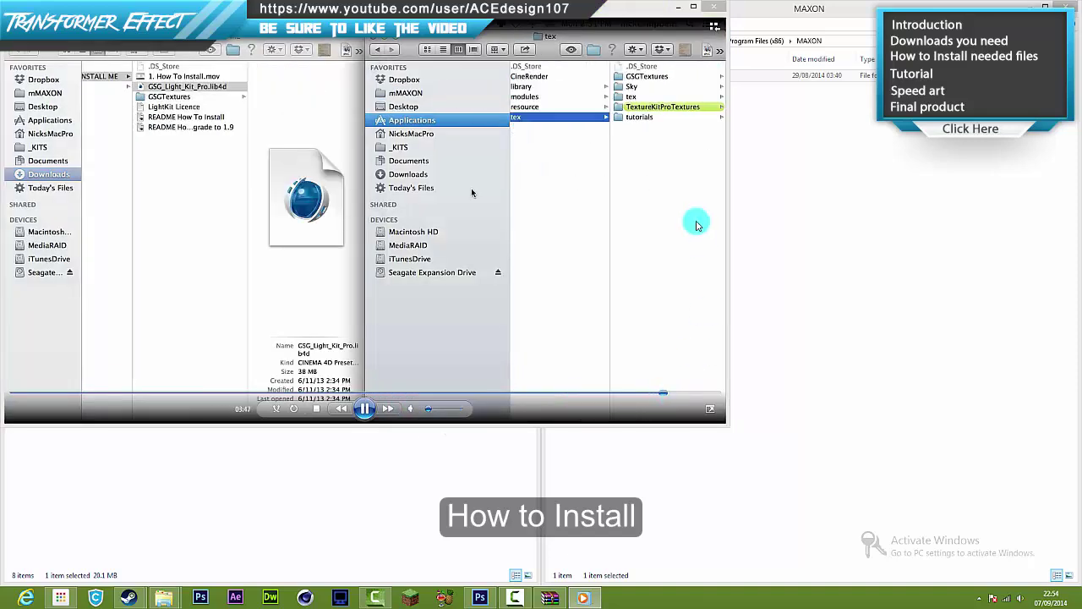
click(713, 5)
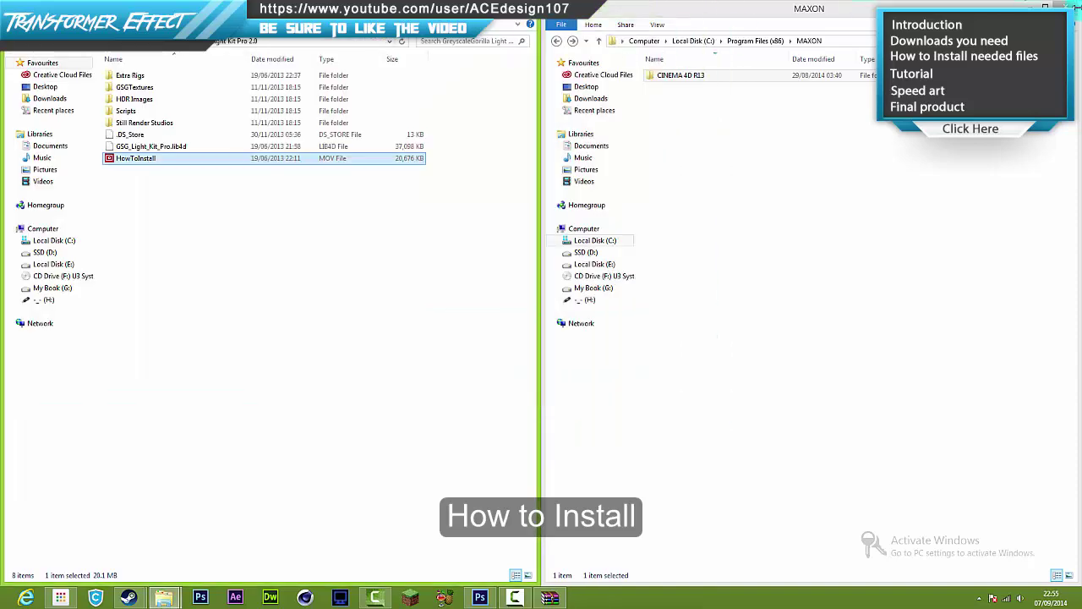
Minimise both folder windows and switch to the browser's Downloads page
click(1028, 5)
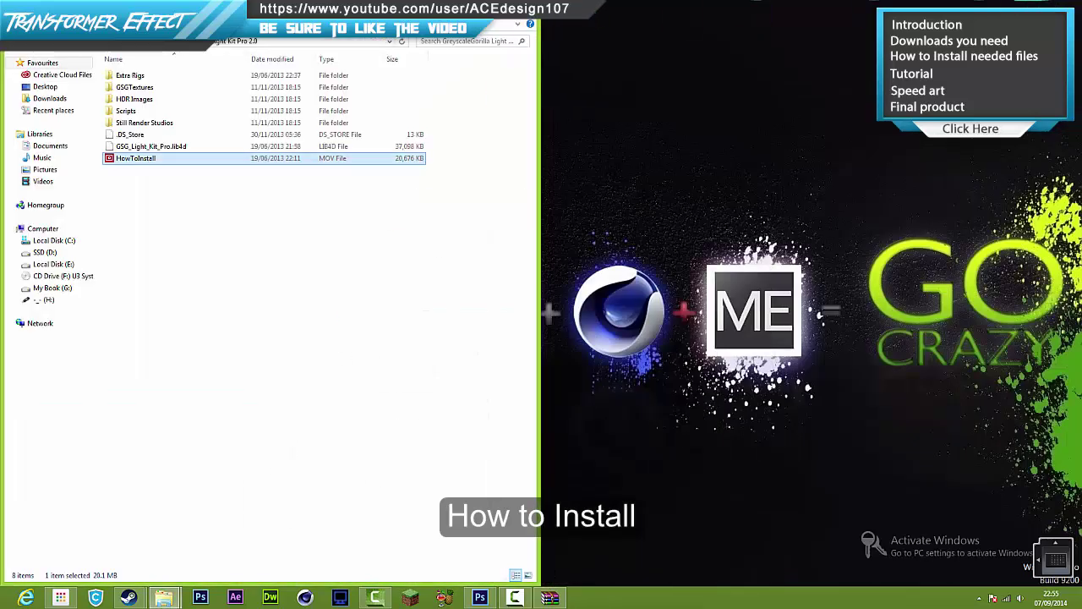
click(488, 6)
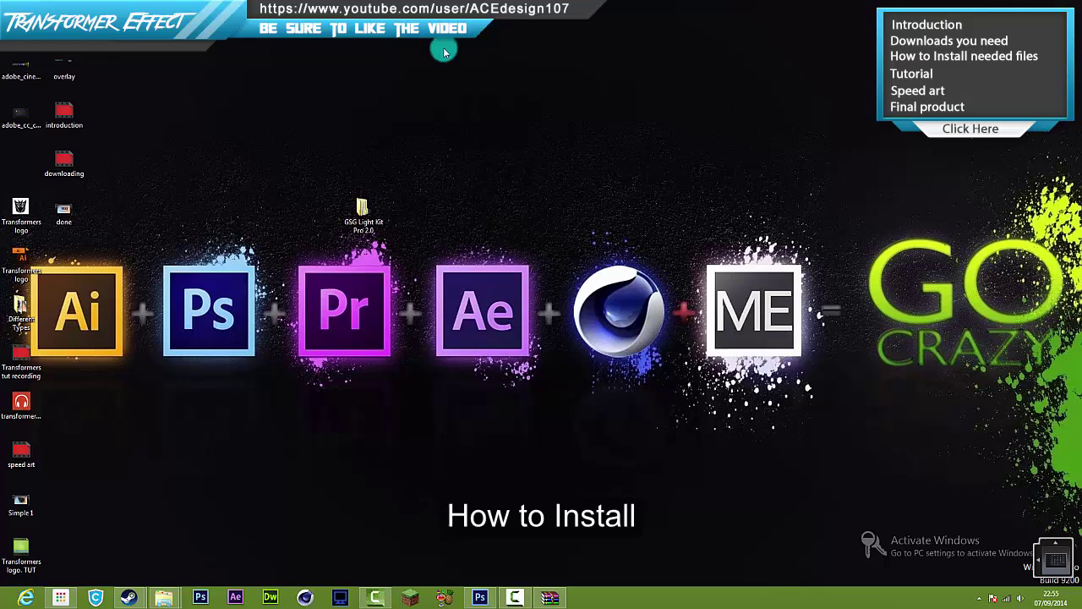
click(68, 599)
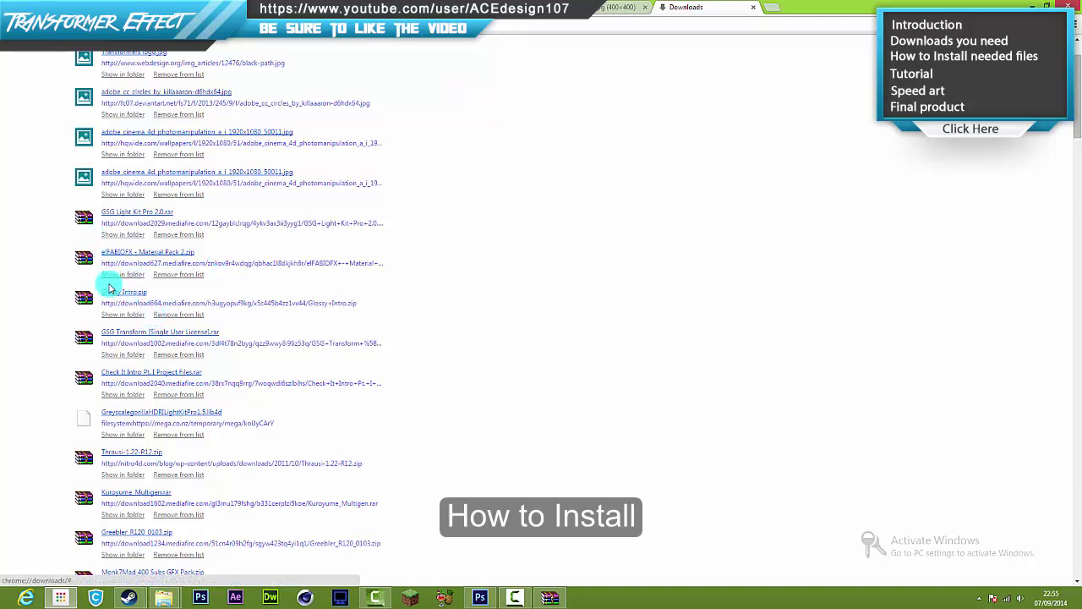
Show the Thrausi-1.22-R12.zip download in its folder and extract the Thrausi 1.22 R12 folder to the desktop, closing the archive and folder windows
click(123, 475)
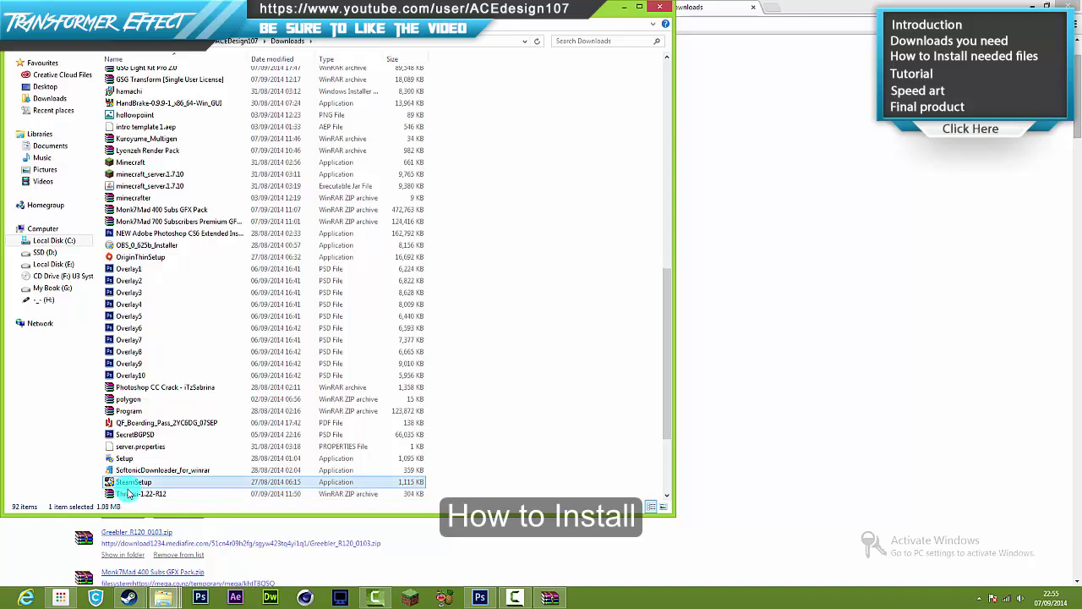
double_click(127, 495)
click(101, 172)
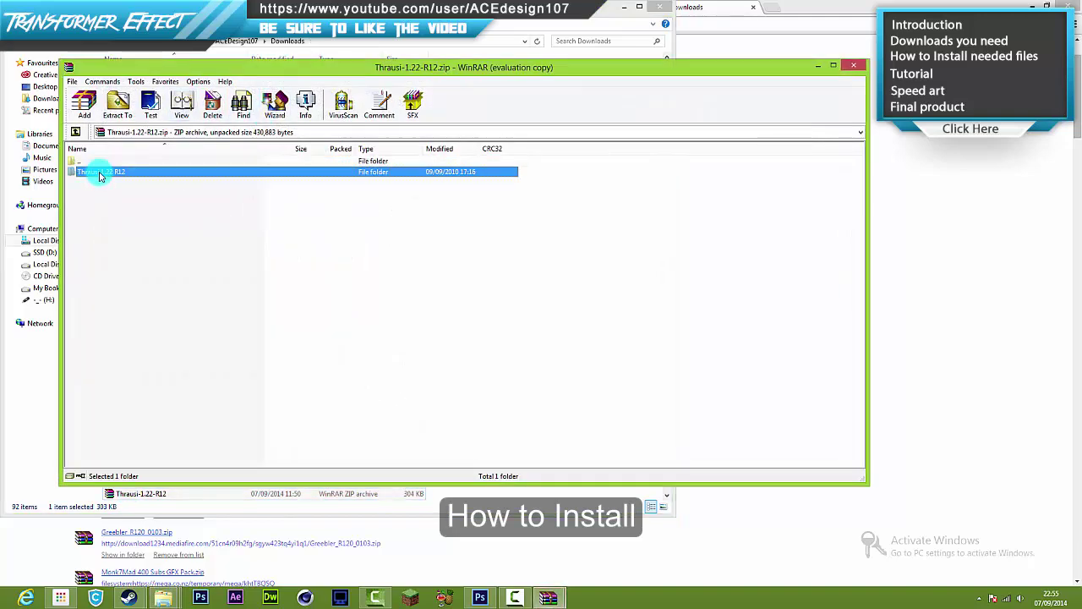
click(118, 108)
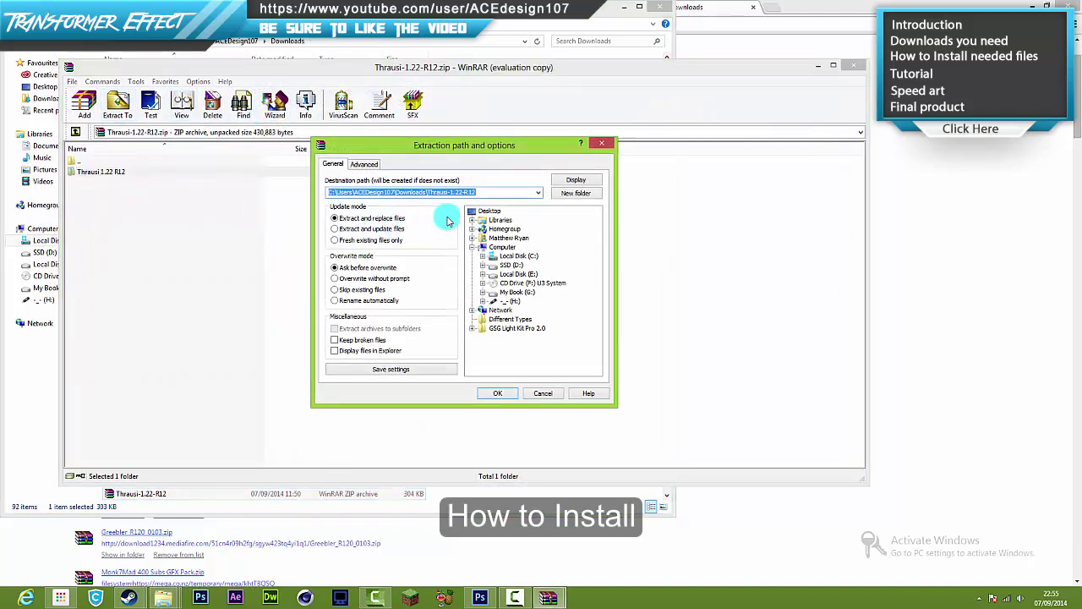
click(497, 392)
click(856, 68)
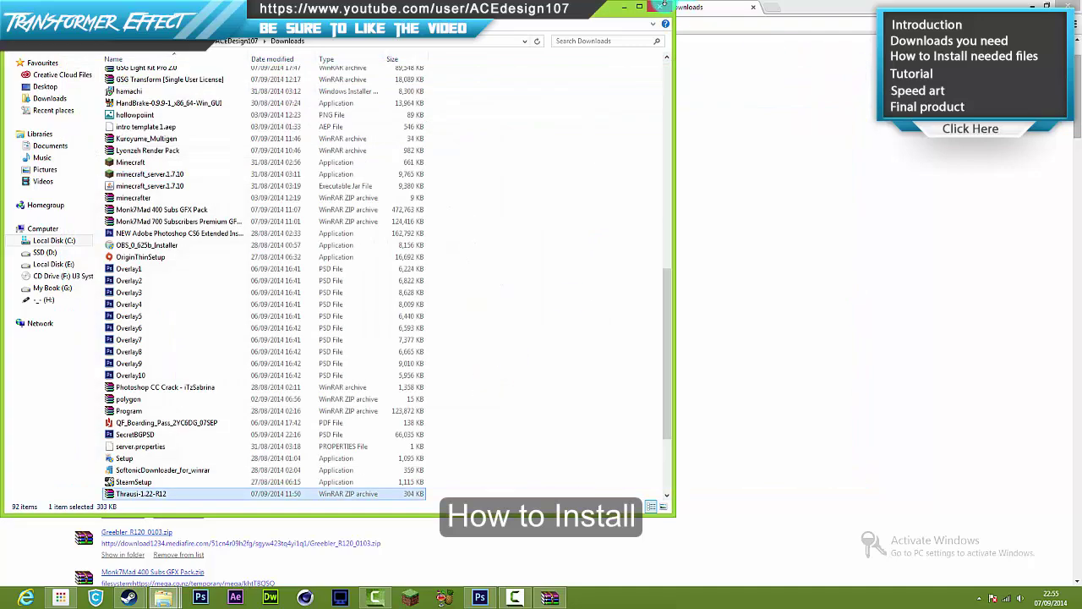
click(660, 6)
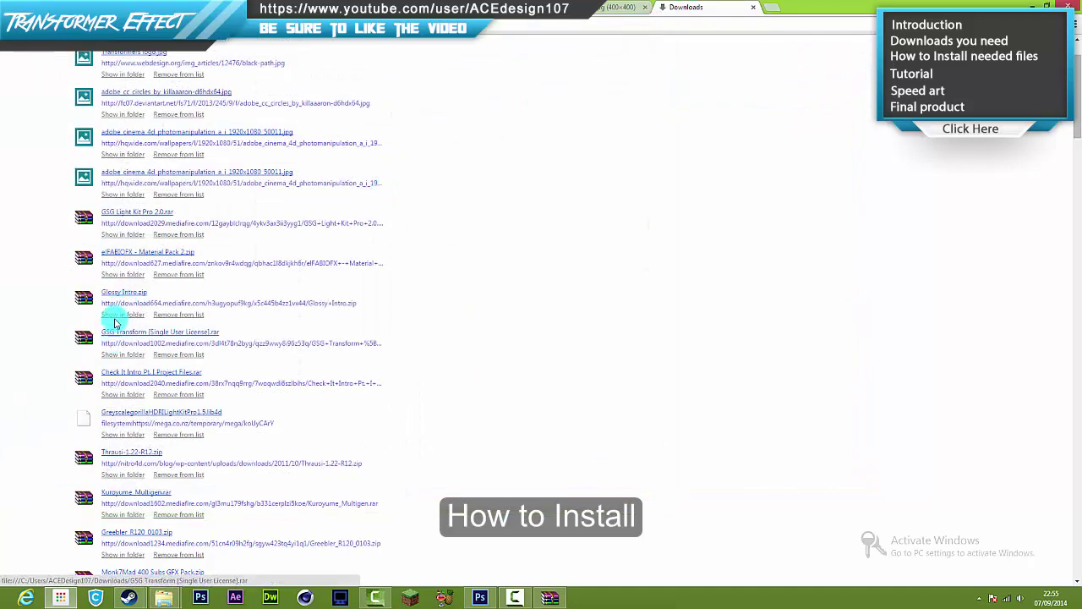
Show the GSG Transform [Single User License].rar download in its folder and extract its folder to the desktop, putting the windows away
click(117, 359)
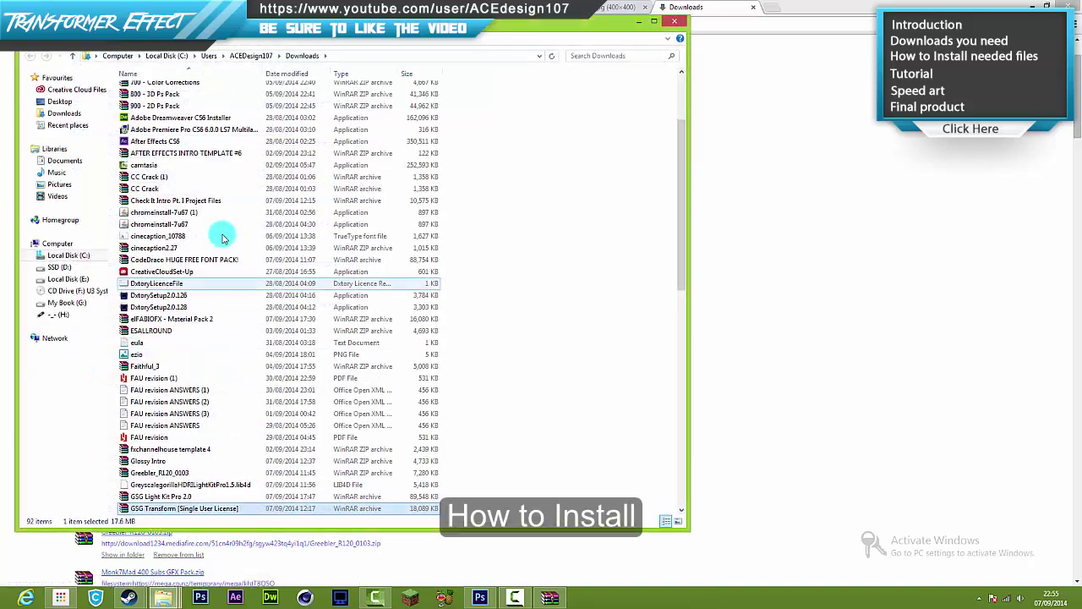
double_click(246, 509)
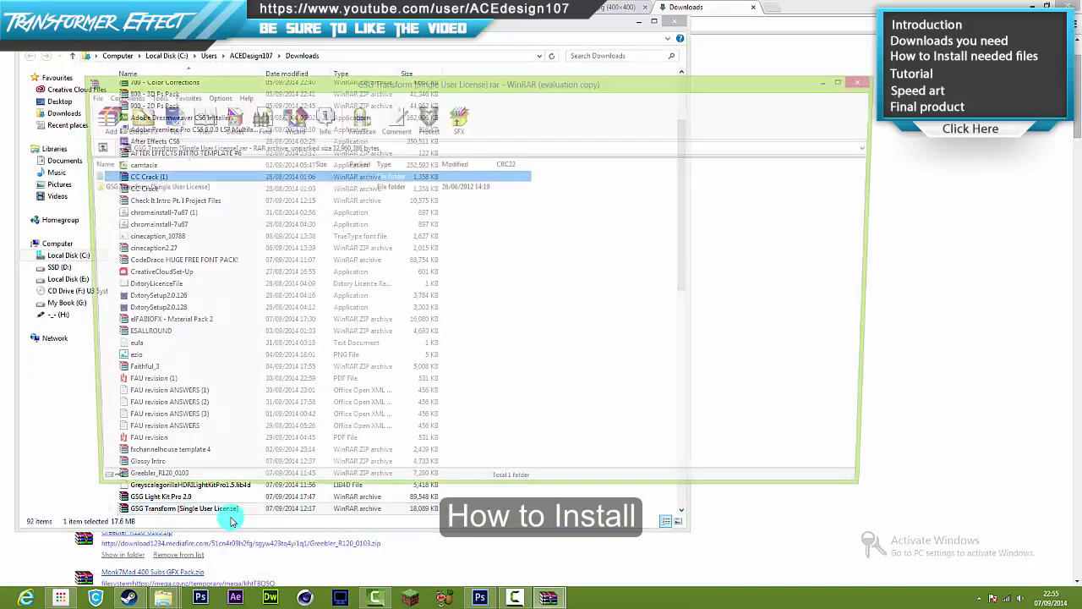
click(160, 186)
click(131, 123)
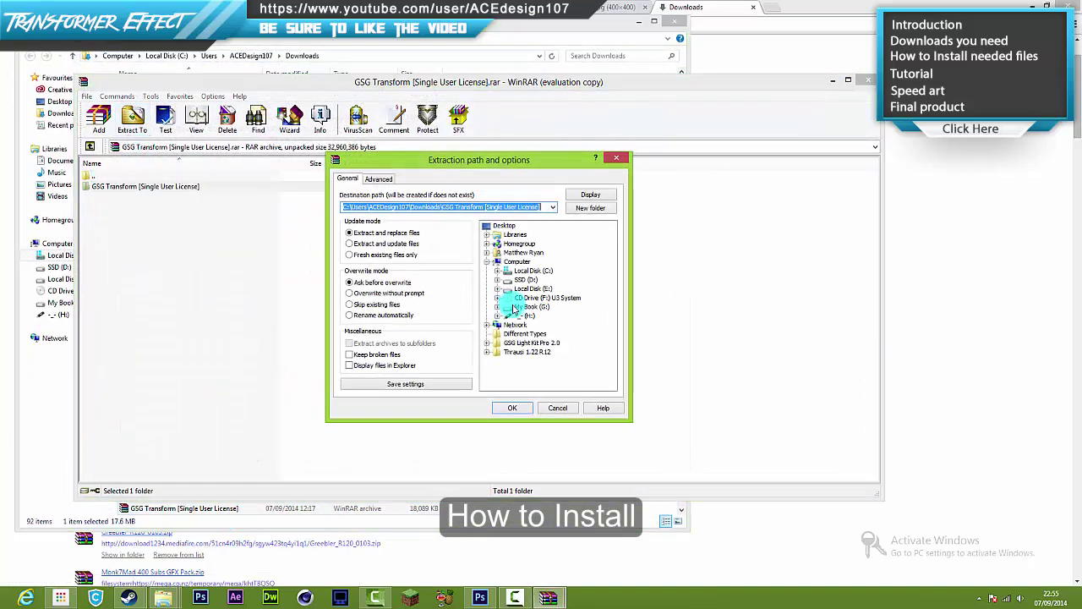
click(504, 226)
click(507, 409)
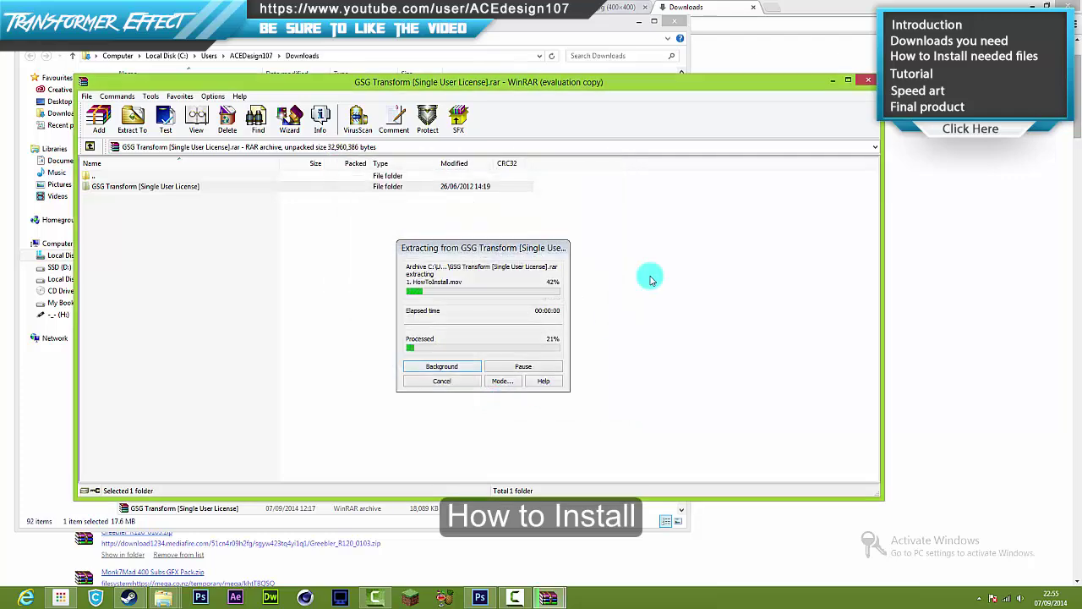
click(831, 80)
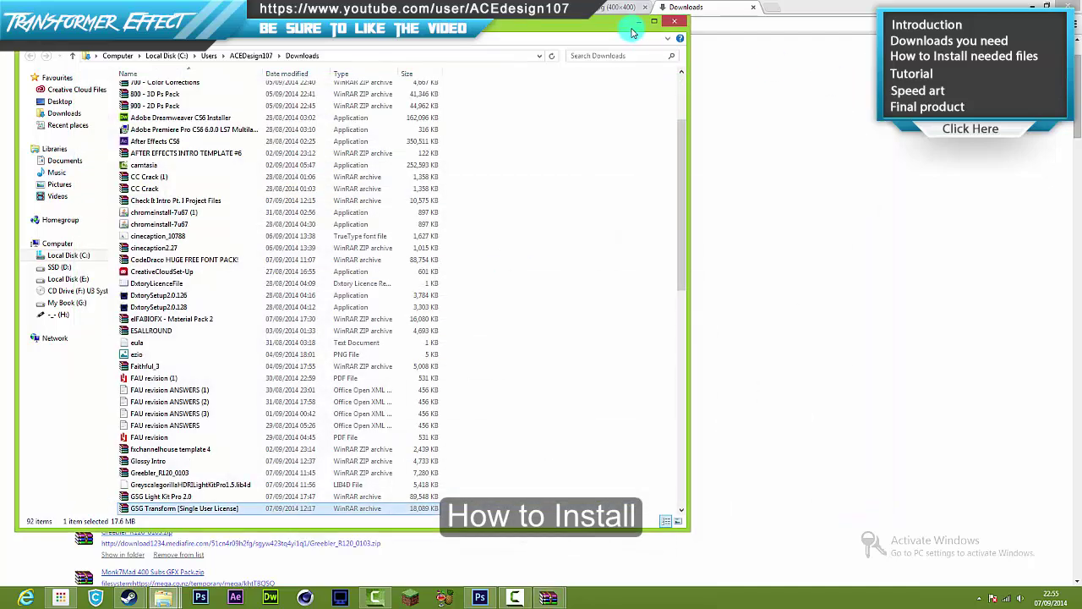
click(634, 24)
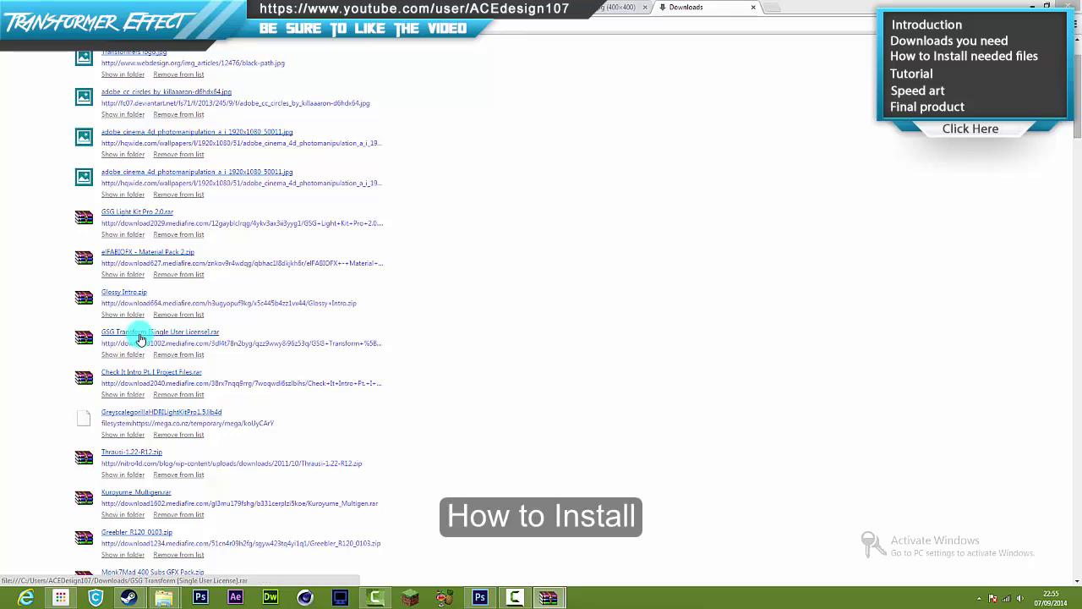
Minimise the browser and place the Thrausi 1.22 R12 and GSG Transform folders side by side above the GSG Light Kit Pro 2.0 desktop folder
click(1031, 5)
drag(452, 154, 322, 257)
click(263, 332)
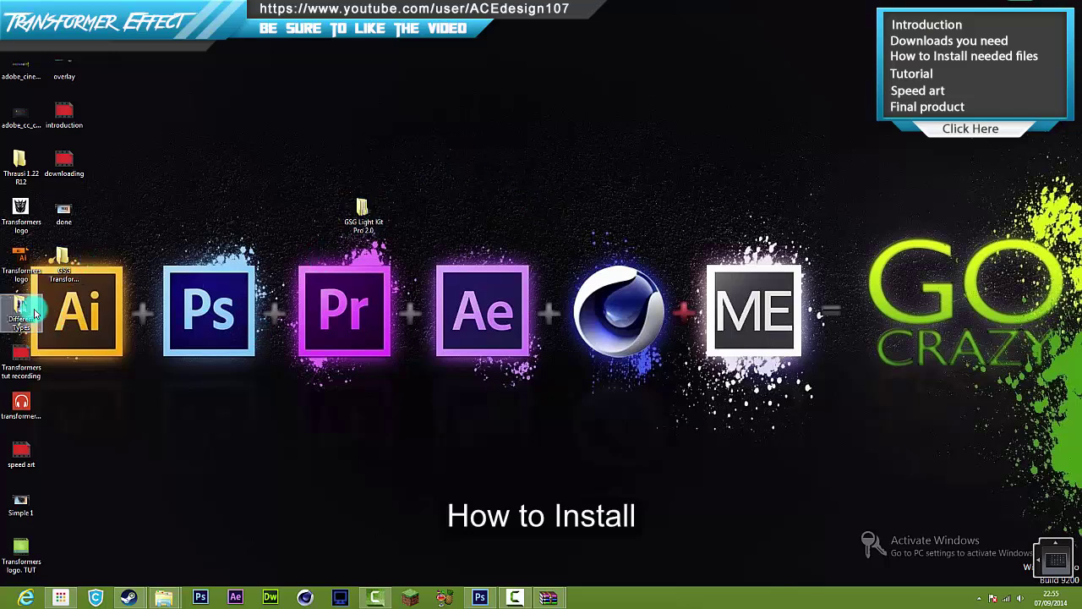
click(22, 161)
drag(22, 161, 319, 126)
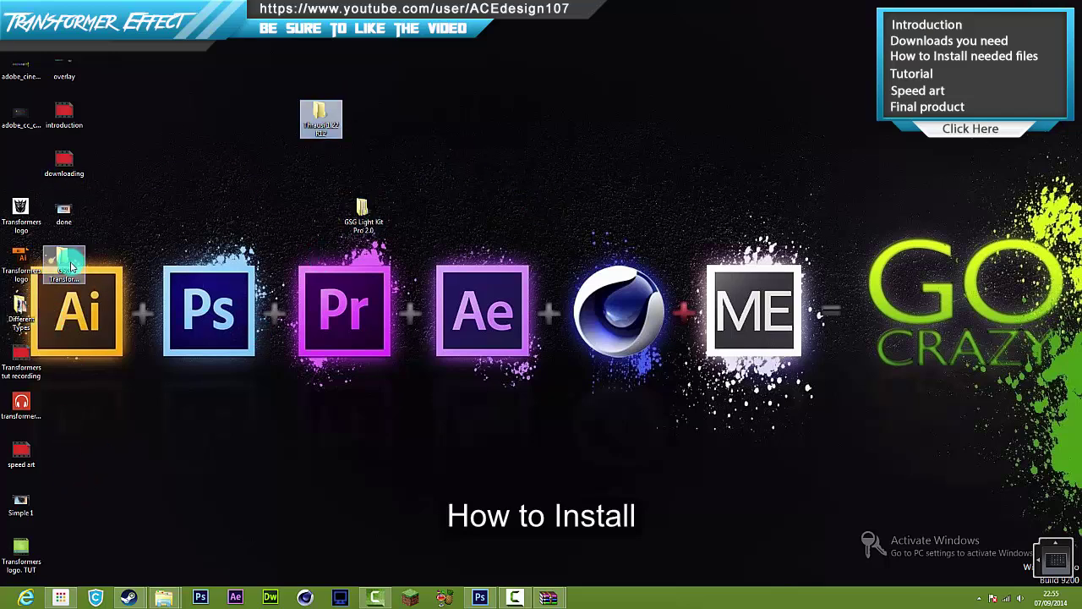
drag(64, 261, 421, 130)
click(307, 121)
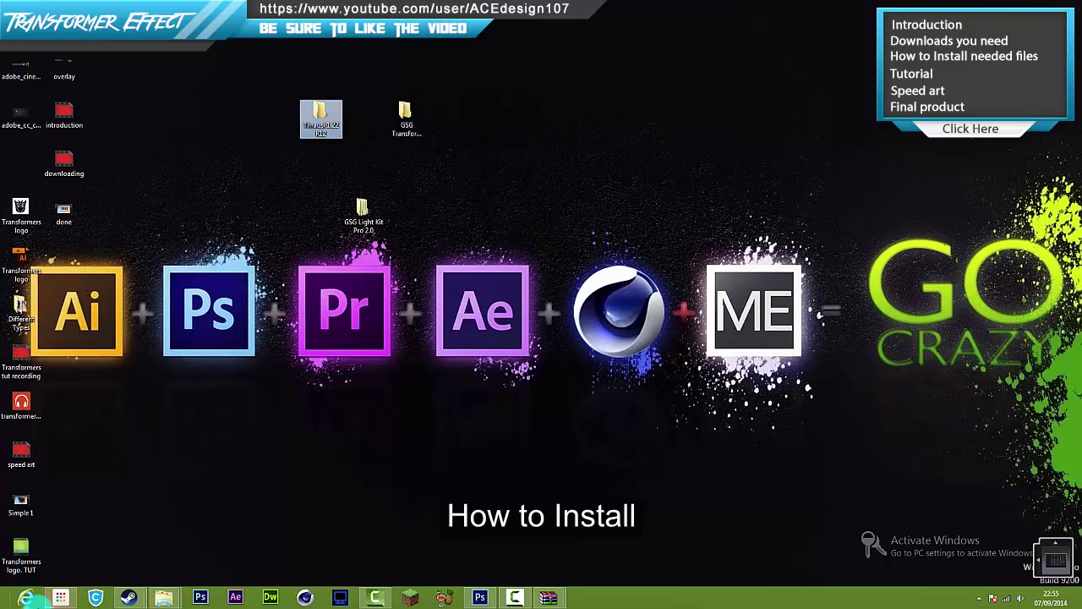
Bring back the MAXON folder window and check the contents of the Thrausi 1.22 R12 desktop folder, closing it again
mouse_move(161, 596)
click(240, 533)
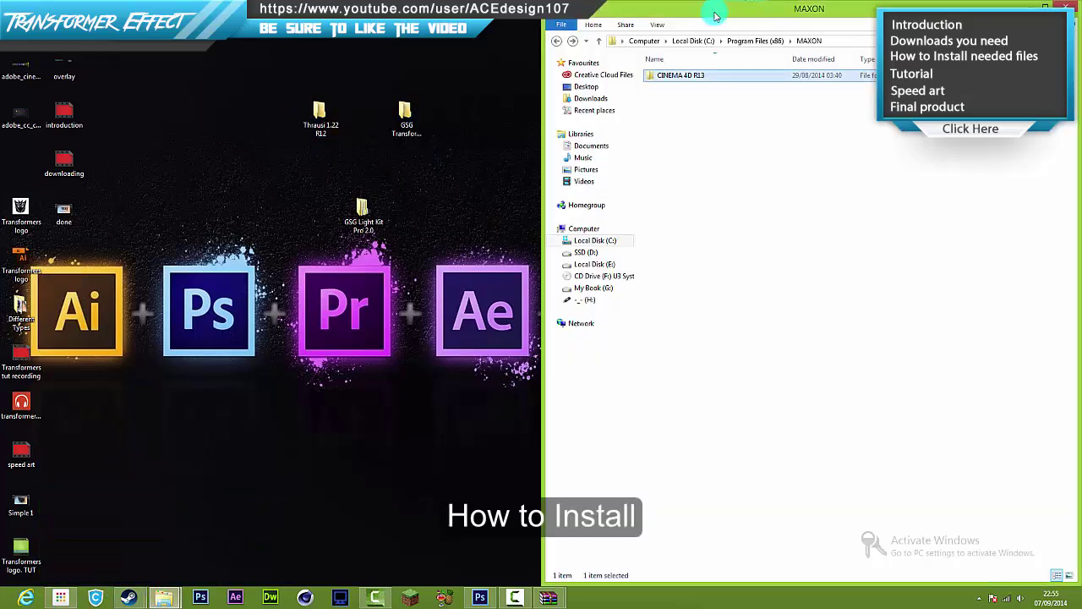
click(319, 113)
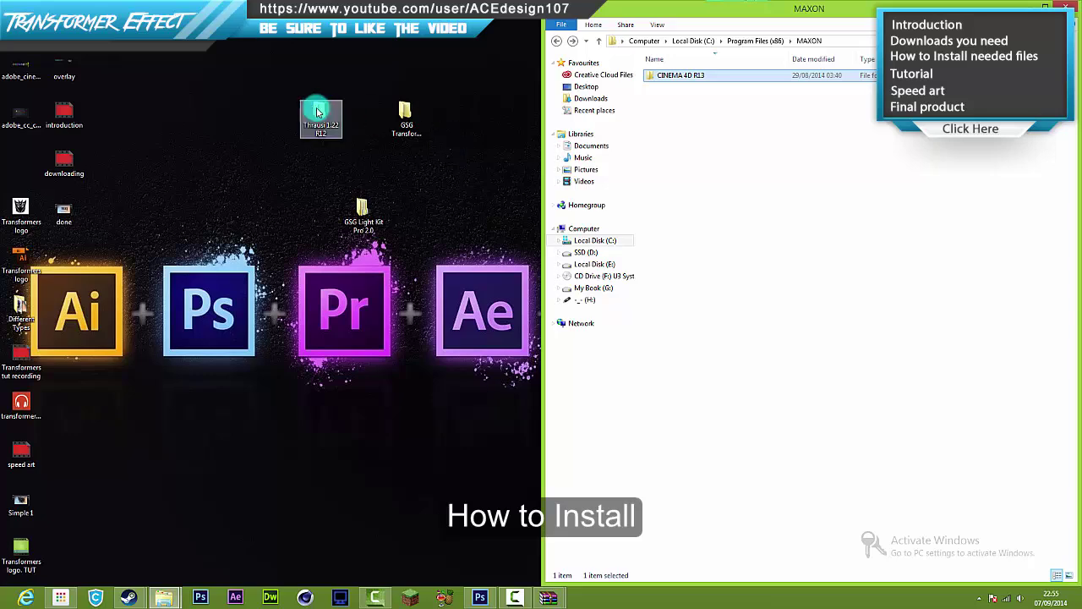
double_click(318, 112)
drag(412, 44, 364, 41)
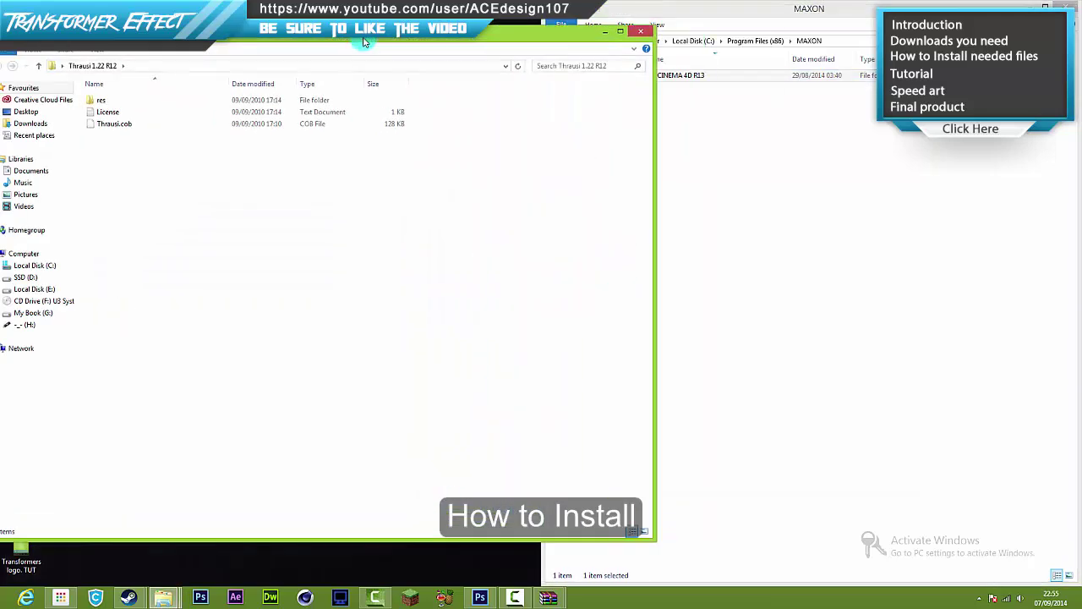
drag(510, 41, 511, 41)
click(645, 33)
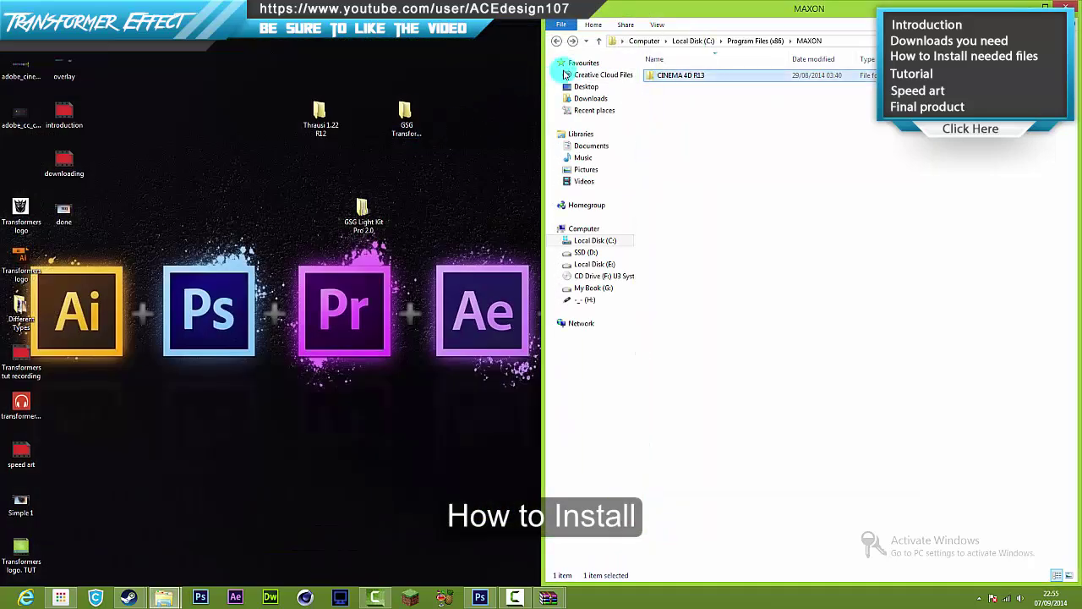
Open the plugins folder of CINEMA 4D R13 under MAXON and move the desktop's Thrausi 1.22 R12 folder into it
click(556, 42)
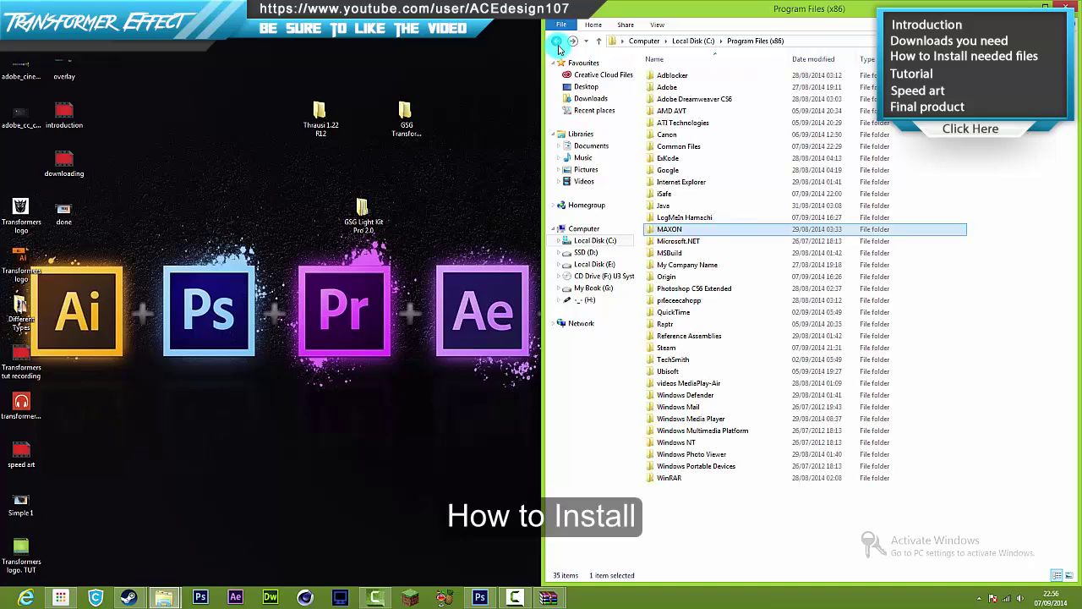
double_click(674, 229)
double_click(676, 75)
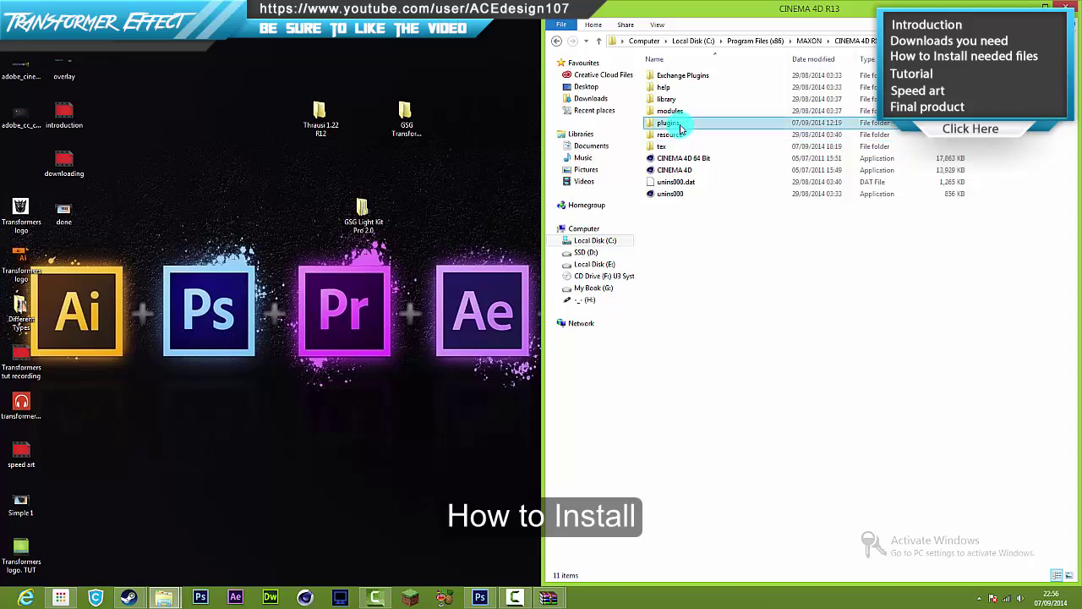
double_click(669, 123)
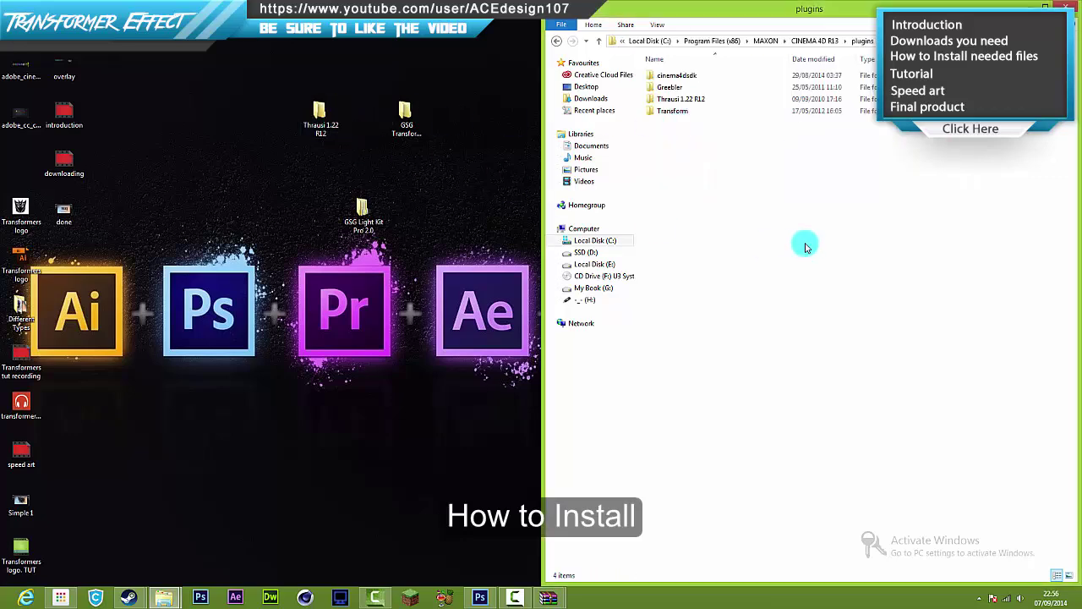
click(508, 211)
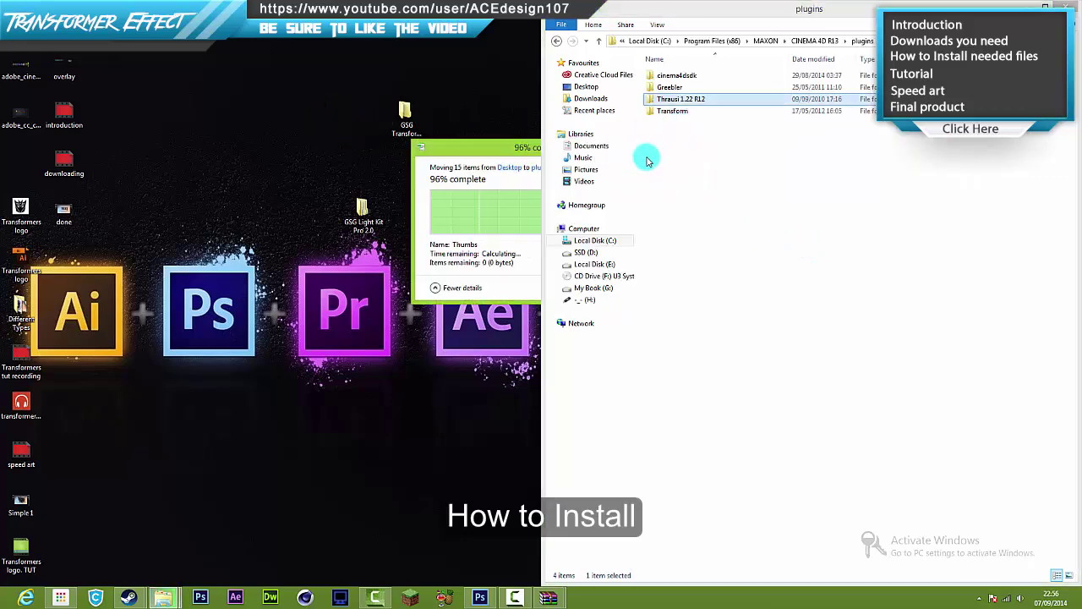
click(413, 121)
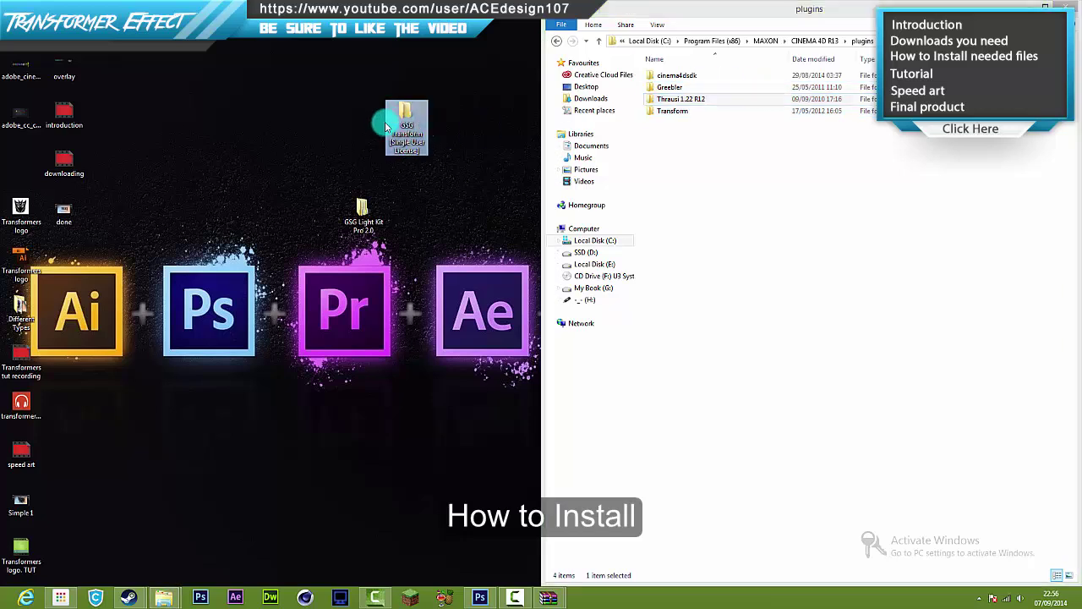
drag(396, 126, 771, 201)
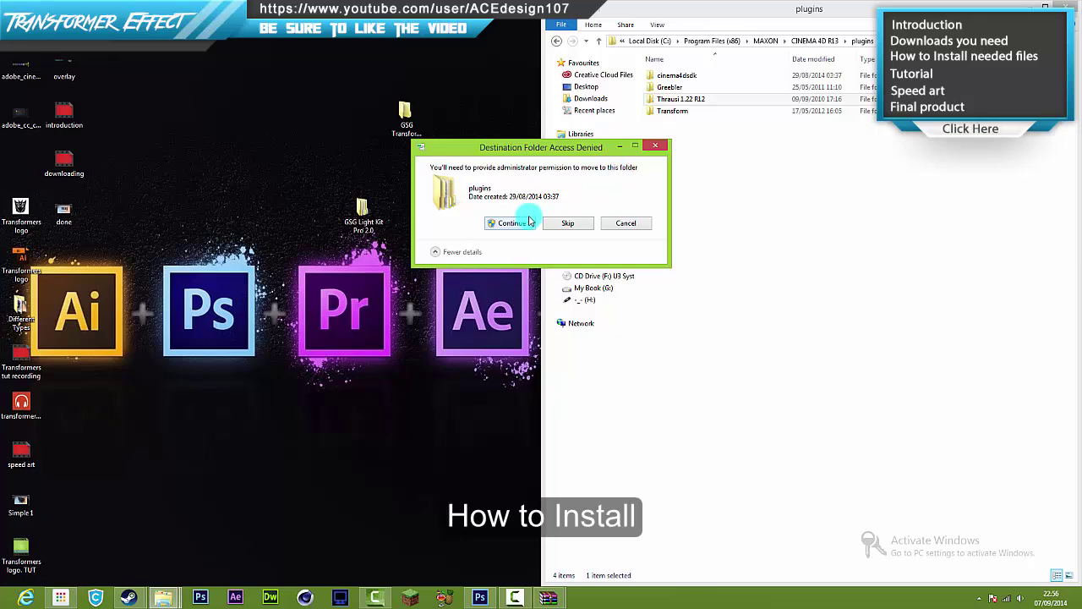
click(658, 146)
Open the desktop's GSG Transform folder, try to move Transform C4D Studio Version into the plugins folder, and cancel the move
double_click(408, 116)
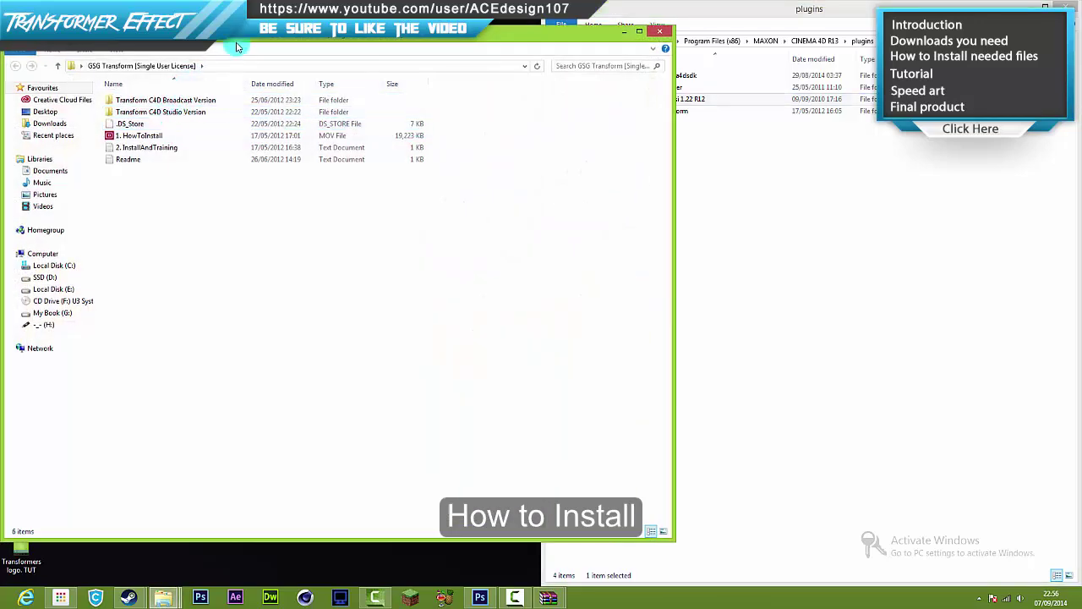
drag(233, 36, 216, 264)
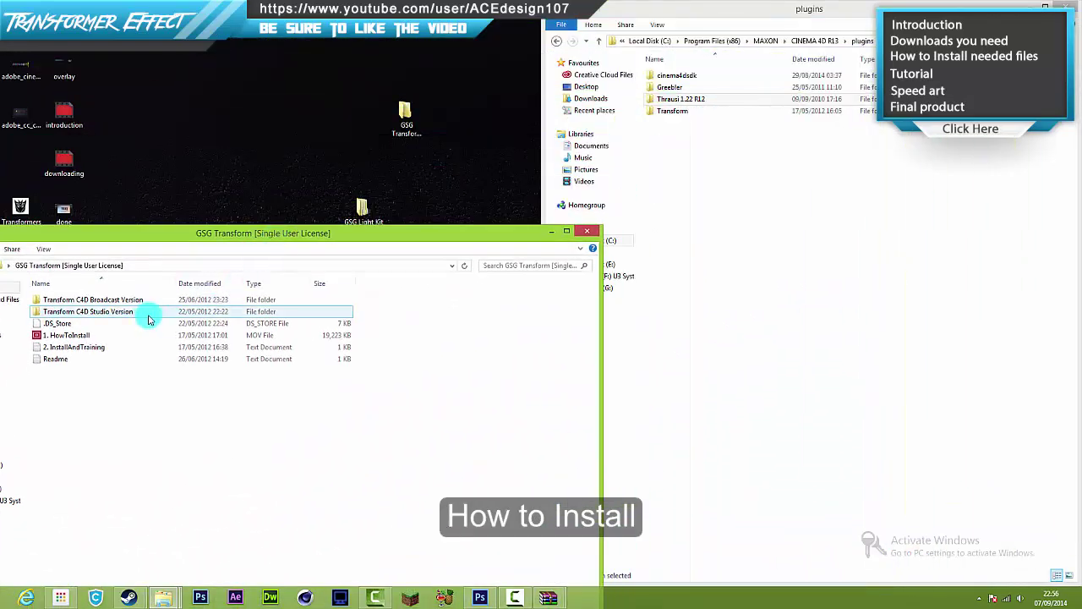
click(139, 318)
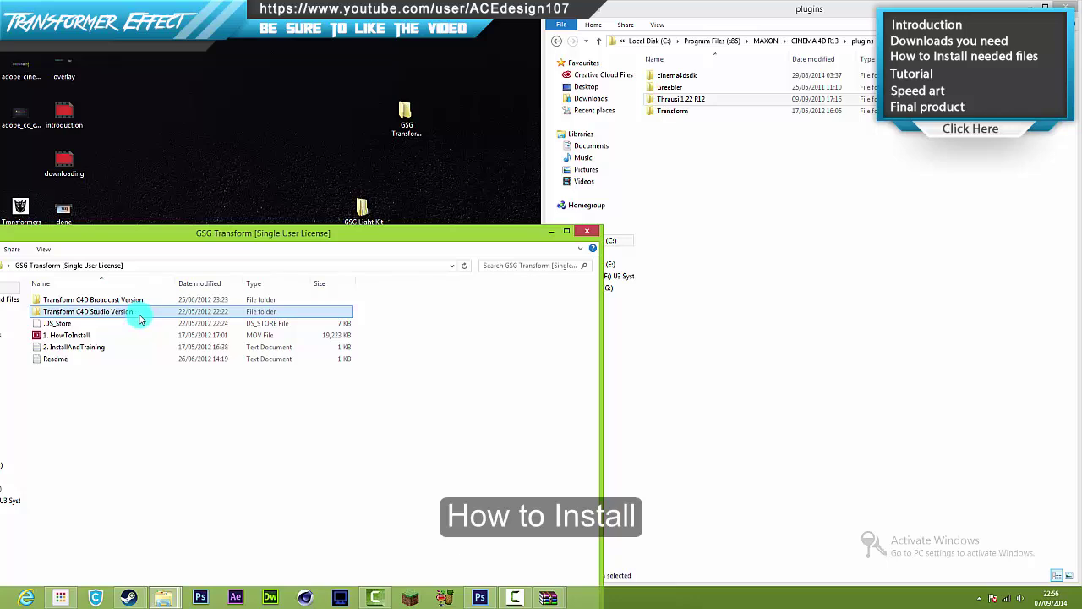
drag(140, 319, 773, 174)
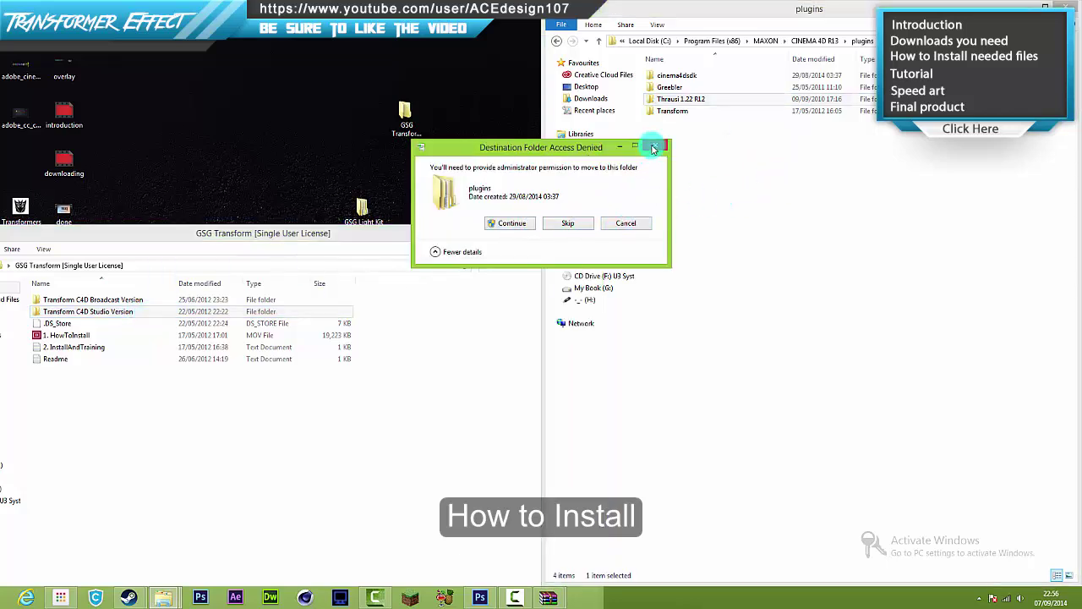
click(654, 149)
Play the 1. HowToInstall video in Windows Media Player, skip through it, and close the player and the GSG Transform folder
click(99, 346)
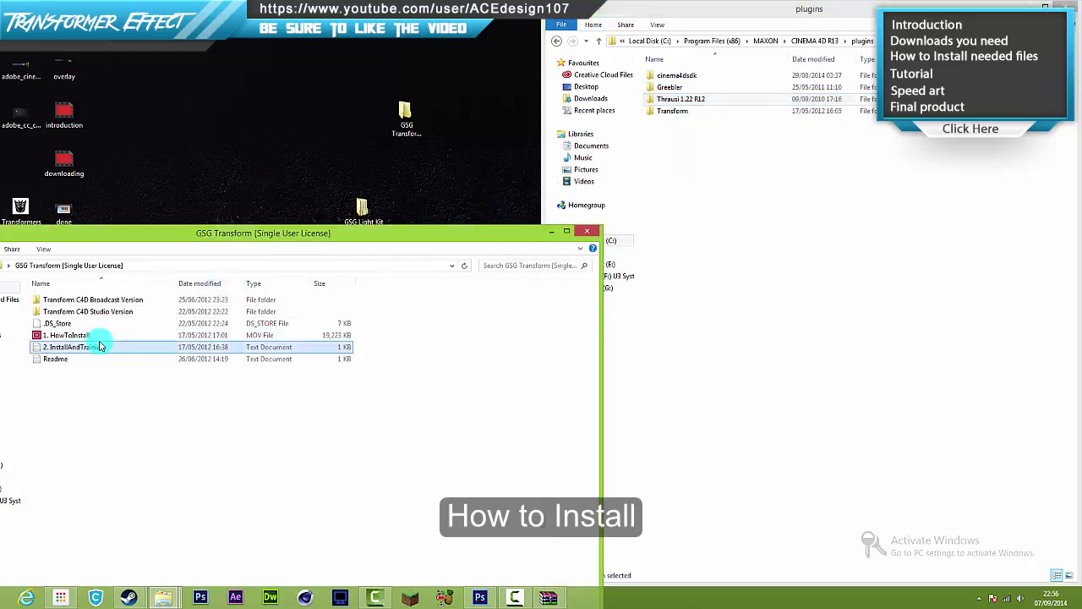
click(97, 336)
right_click(102, 339)
mouse_move(156, 358)
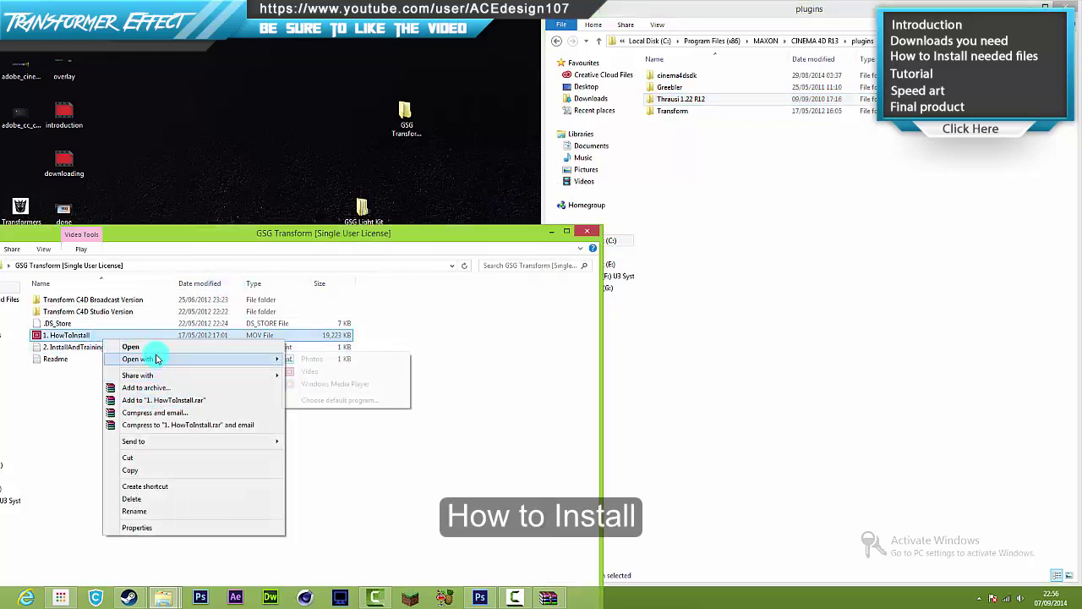
click(317, 386)
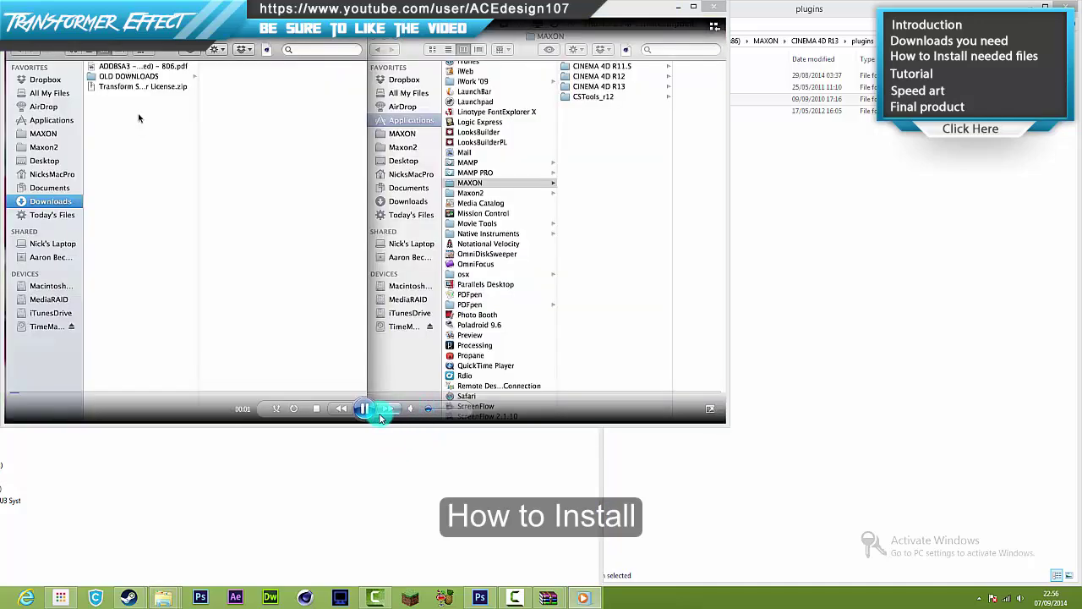
click(379, 394)
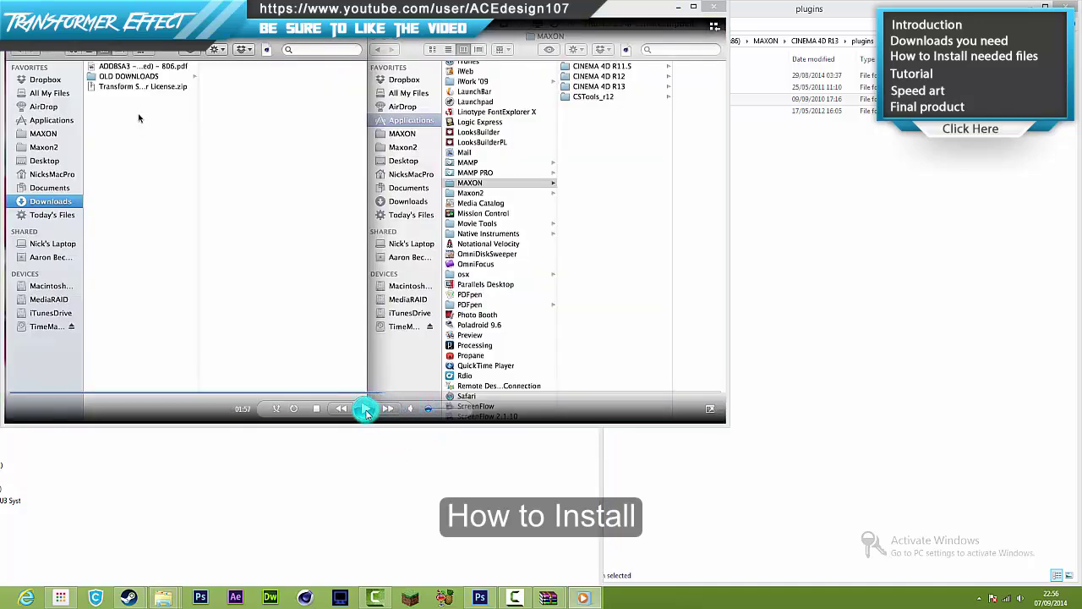
click(365, 410)
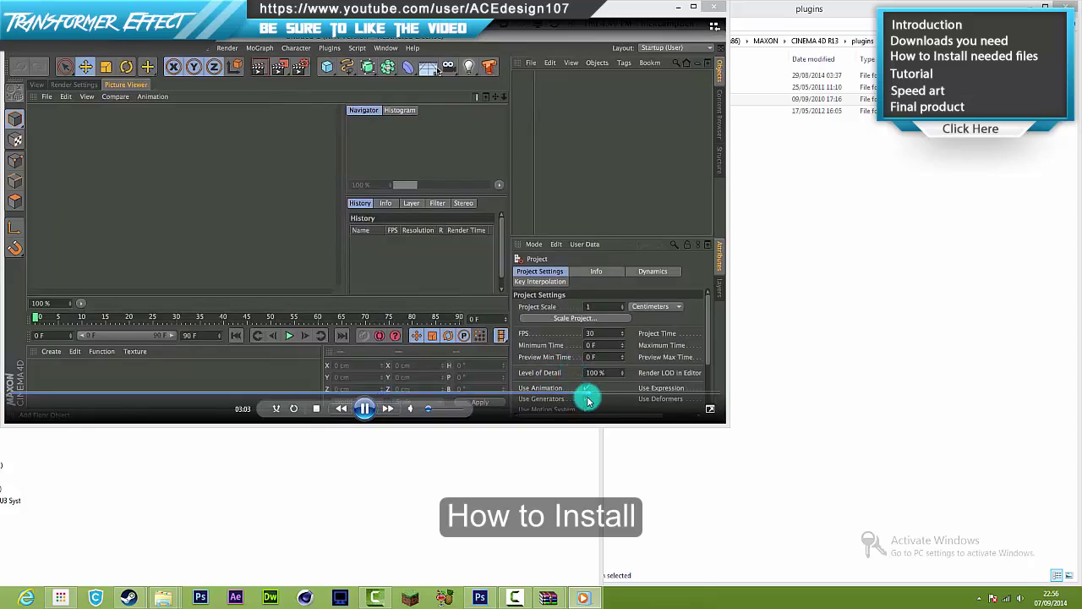
click(714, 6)
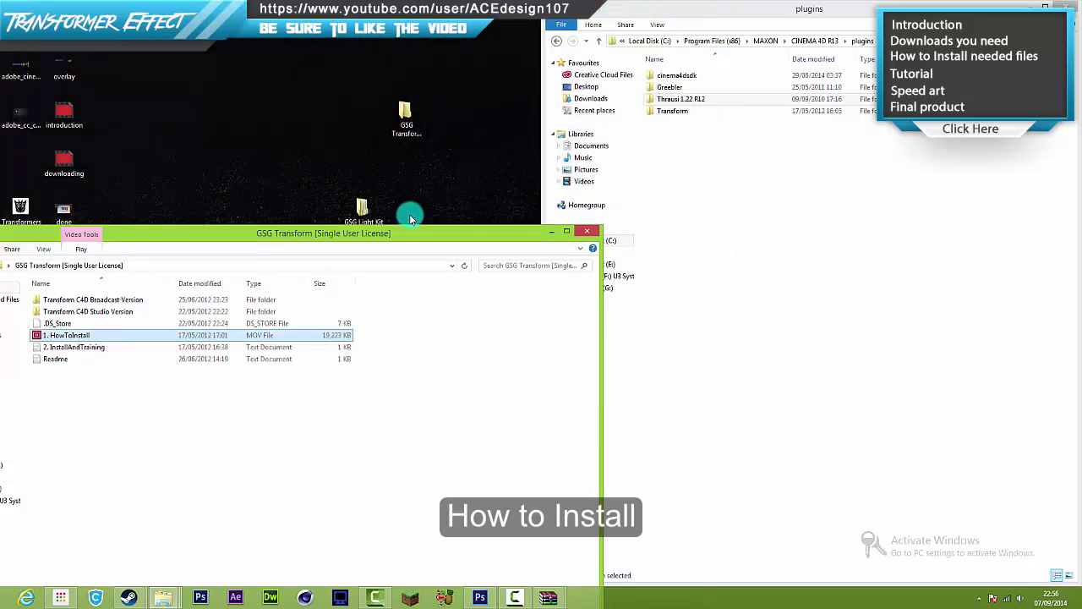
click(587, 230)
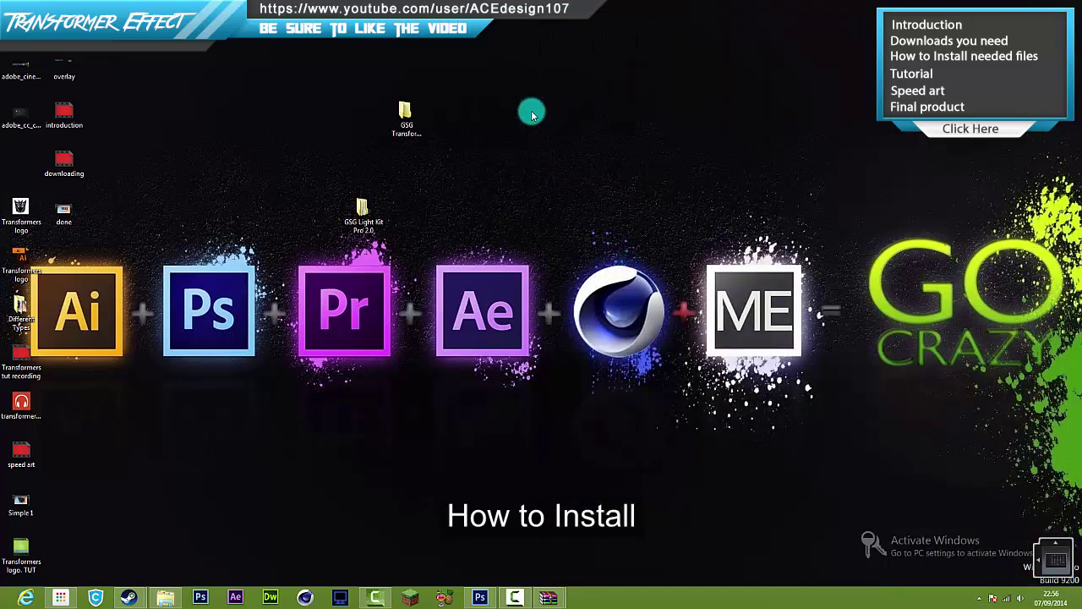
Bring up the browser's Downloads list to check the downloaded plugin archives, and minimise the browser again
drag(529, 110, 529, 274)
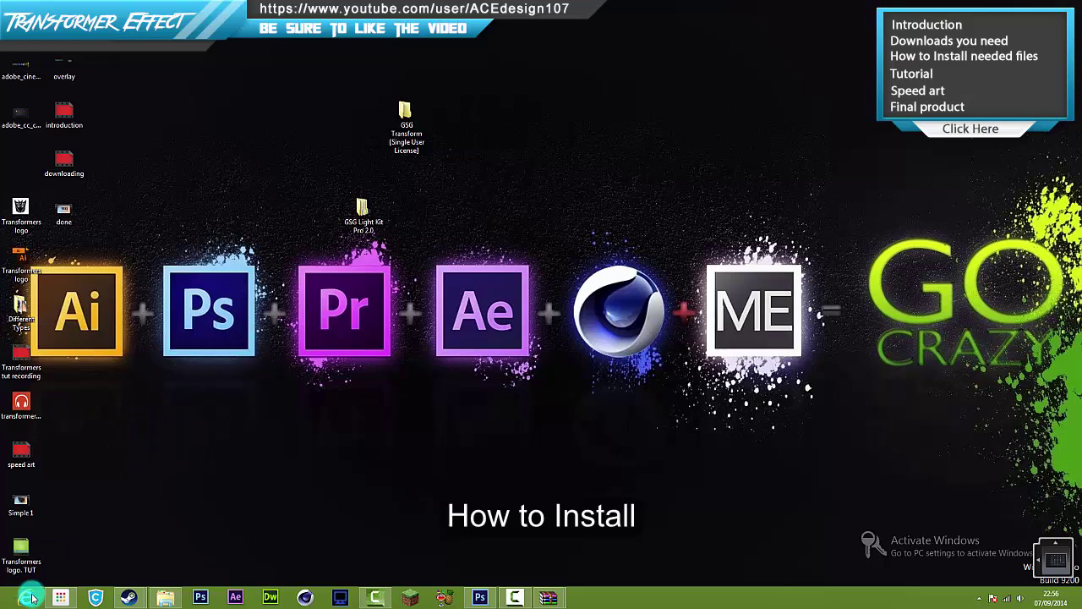
mouse_move(76, 602)
click(195, 529)
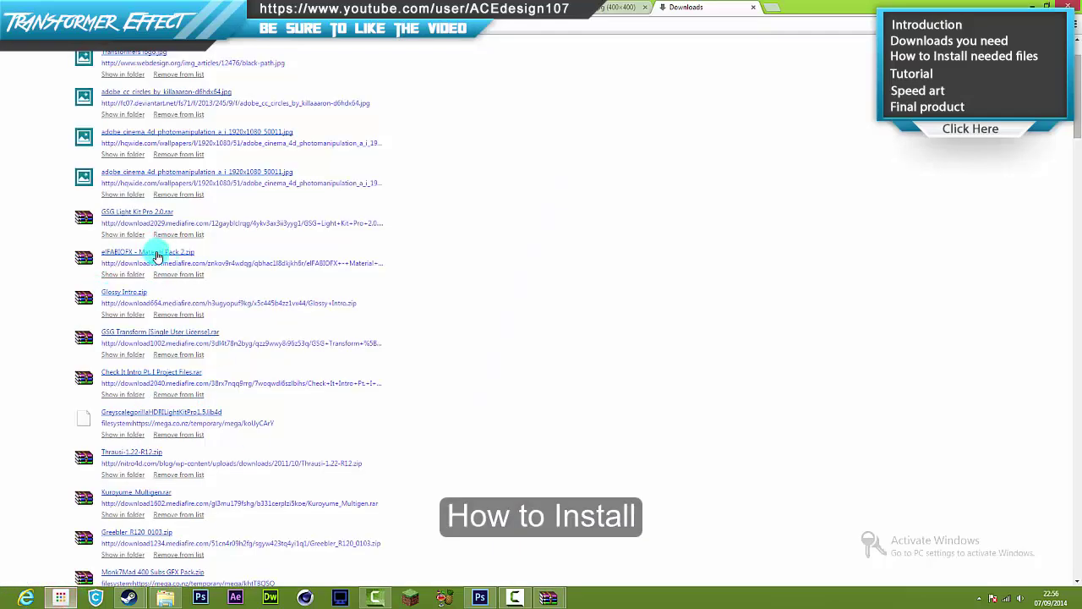
mouse_move(1080, 2)
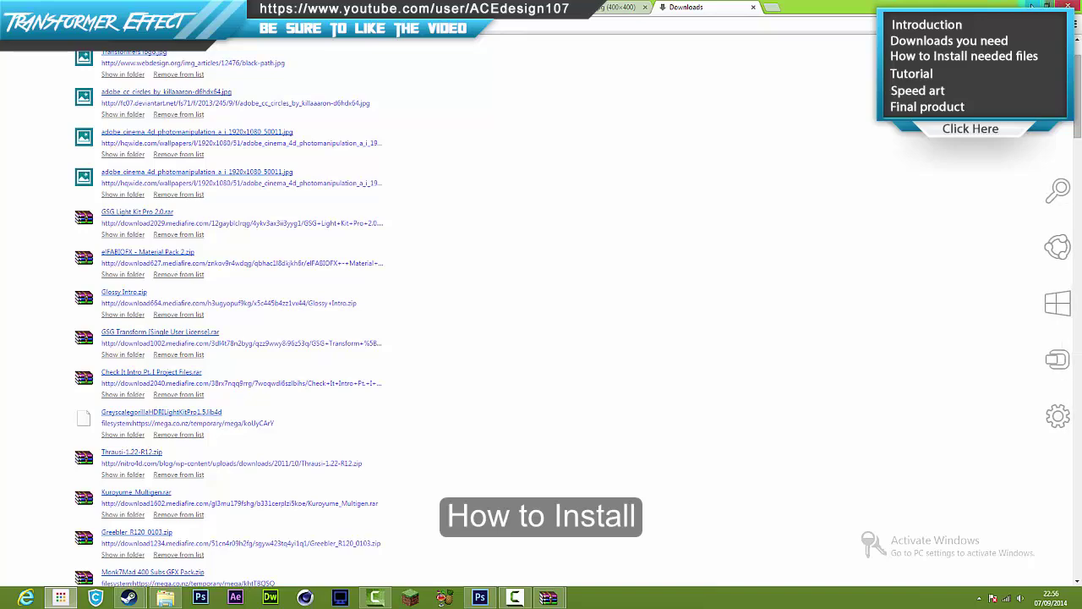
click(1035, 5)
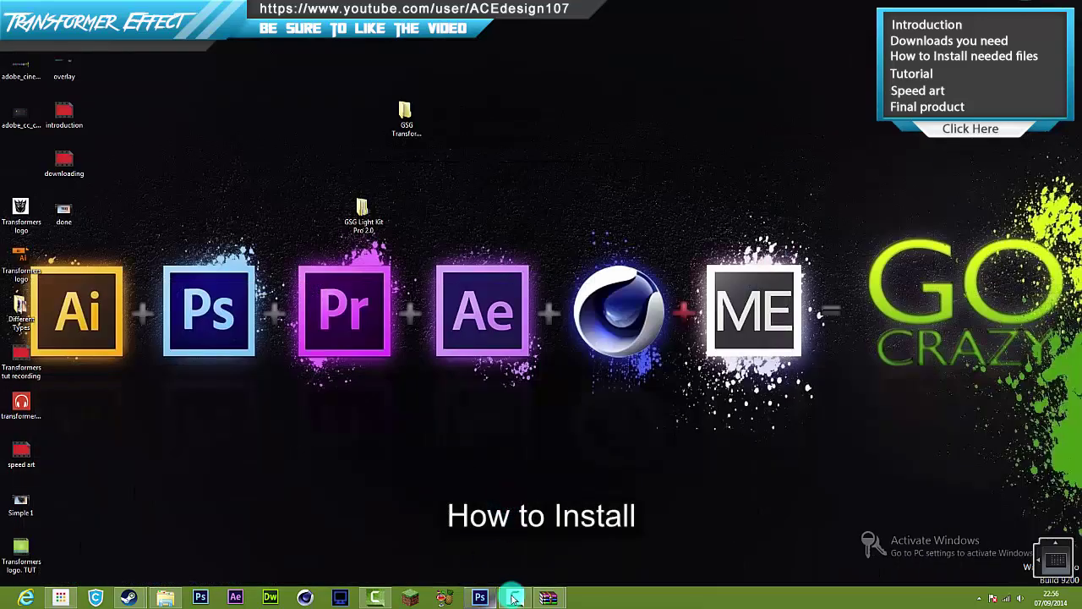
click(516, 598)
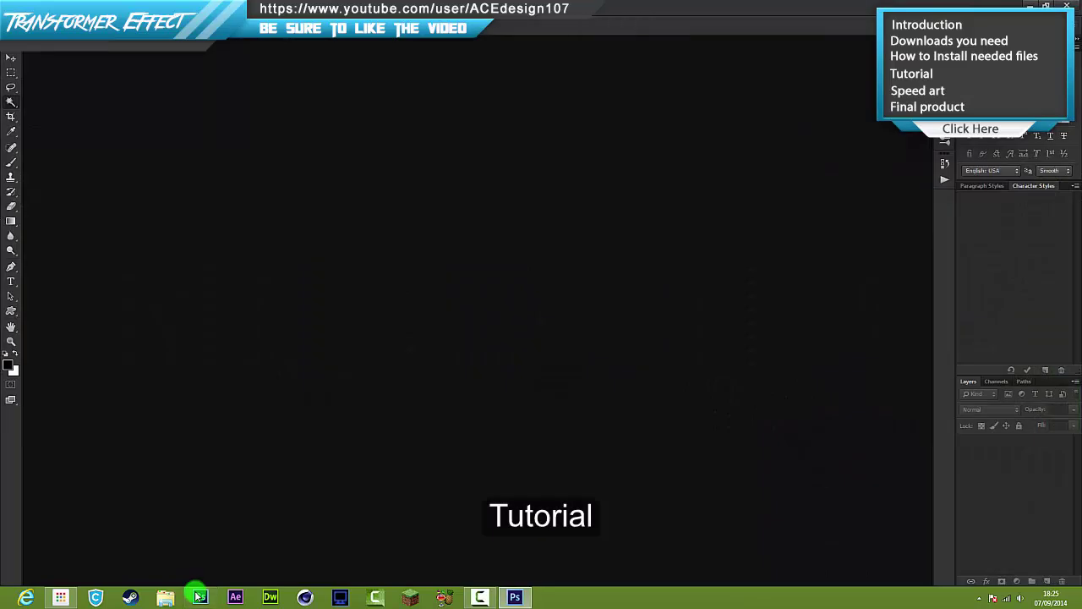
Switch to Photoshop and open the Transformers logo JPG from the desktop, viewing it at 100%
click(35, 44)
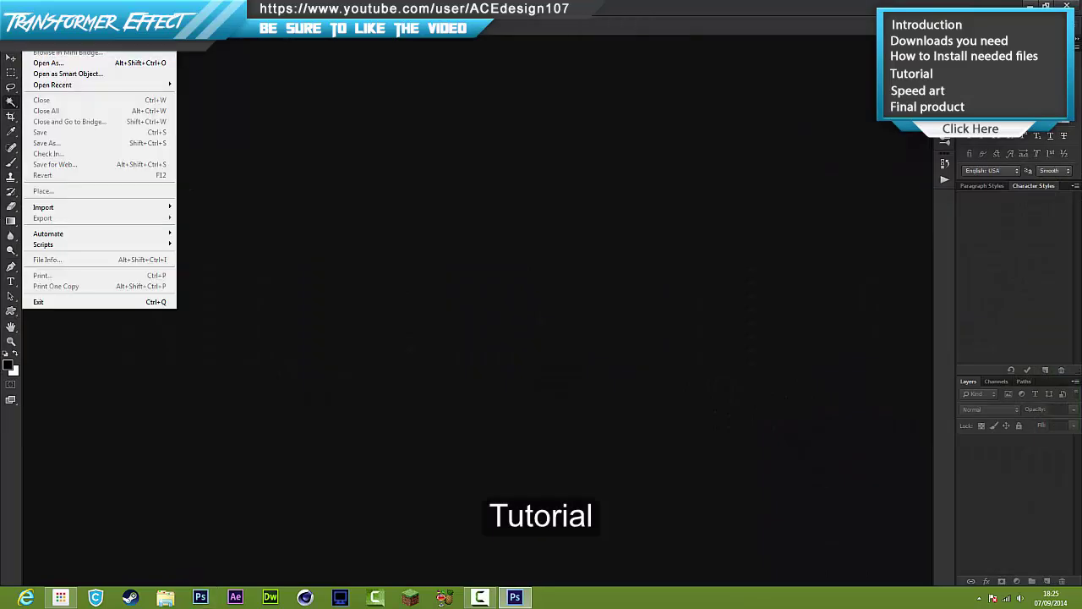
click(42, 31)
click(610, 272)
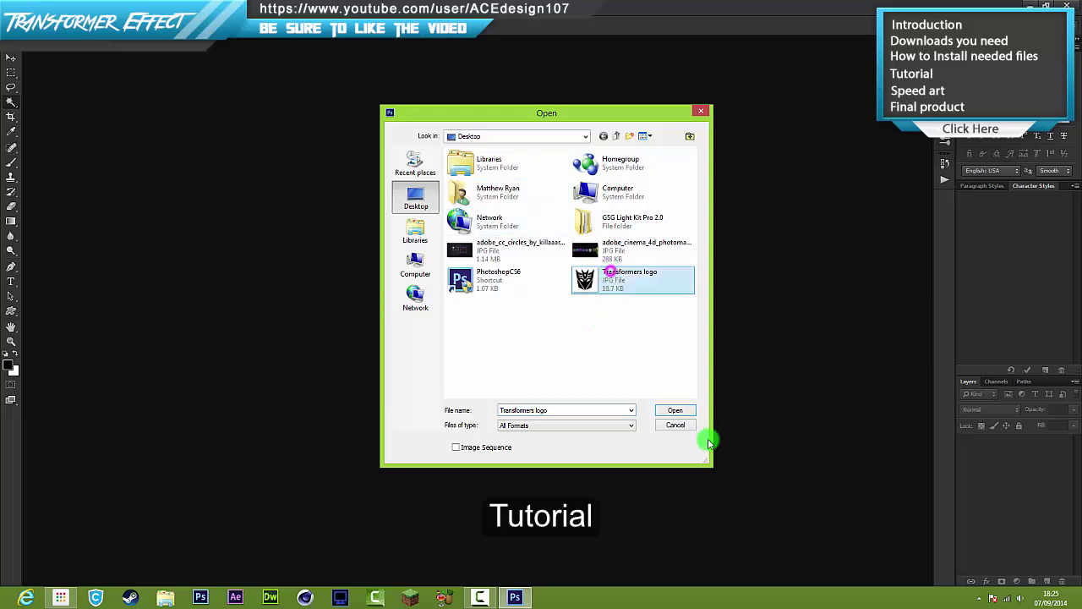
click(676, 409)
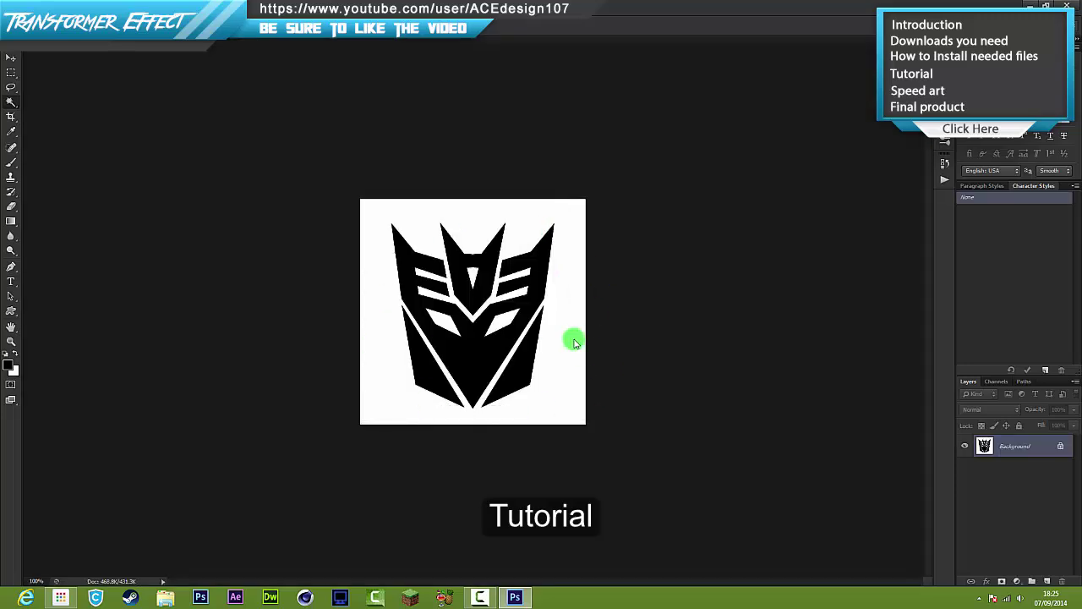
key(ctrl+0)
key(ctrl+minus)
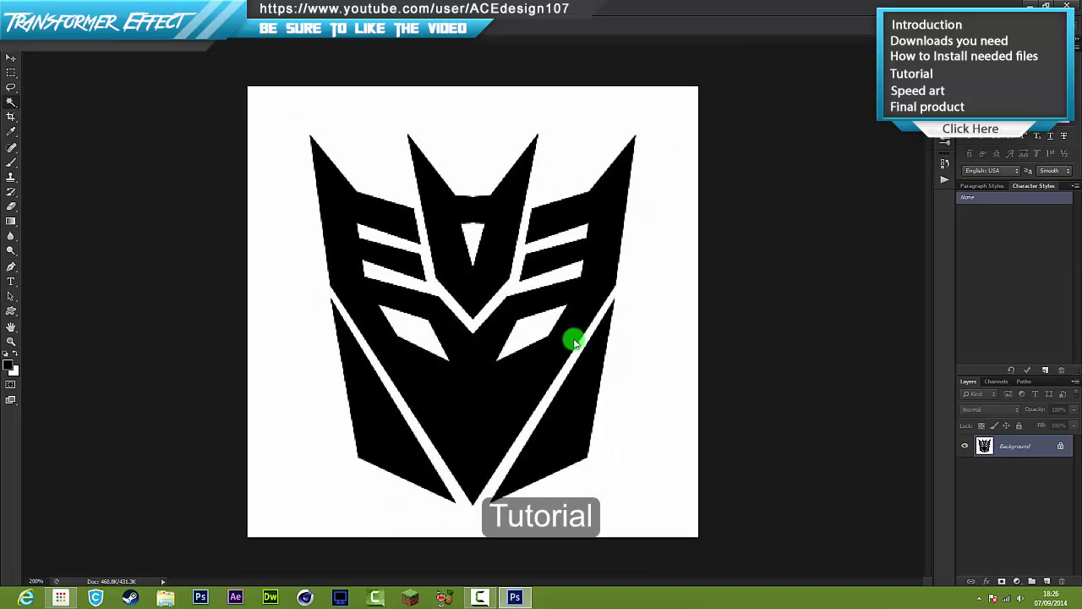
key(ctrl+minus)
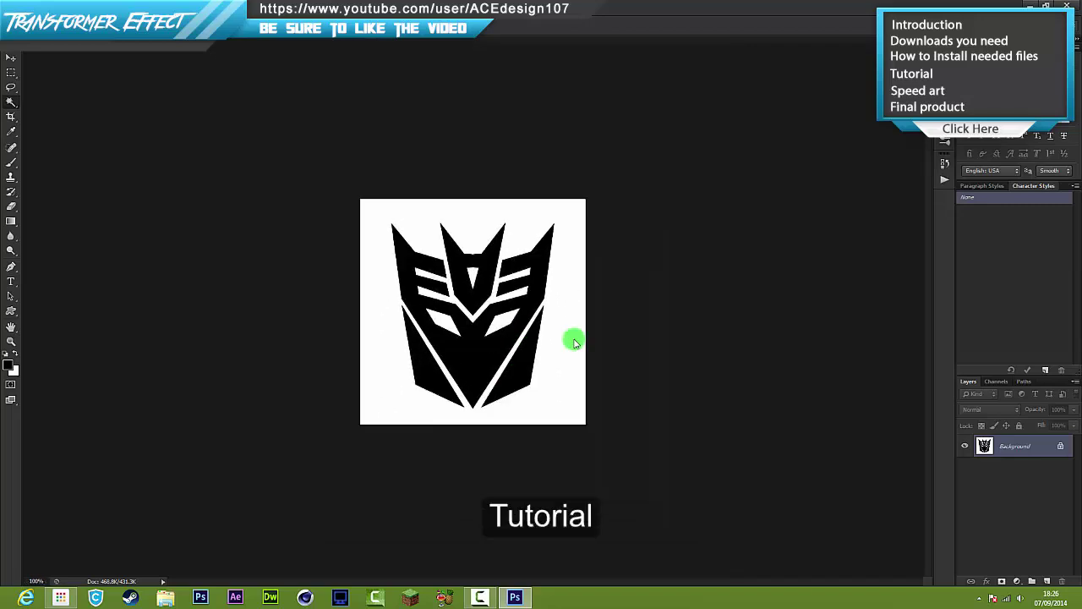
Convert the logo's Background into a regular layer and delete its white surround using the Magic Wand, clearing the selection
double_click(1041, 443)
click(635, 185)
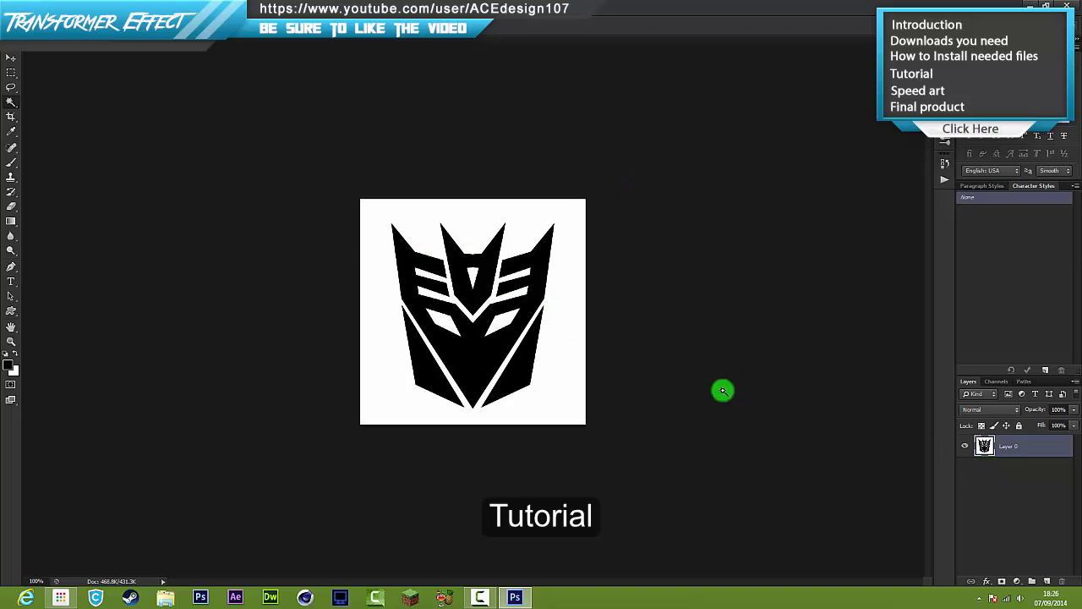
click(425, 220)
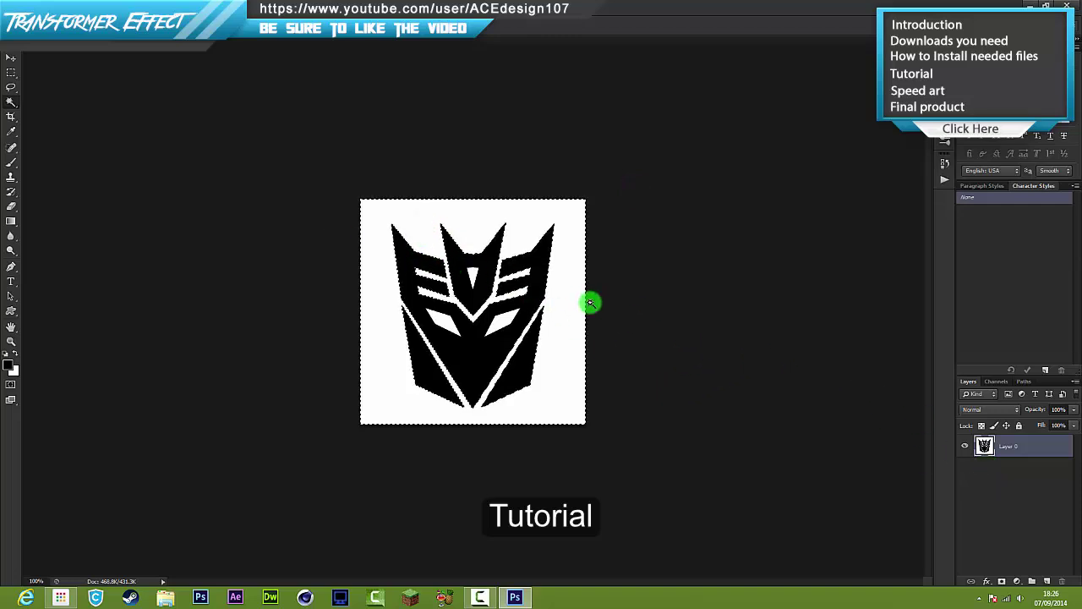
key(Delete)
key(ctrl+d)
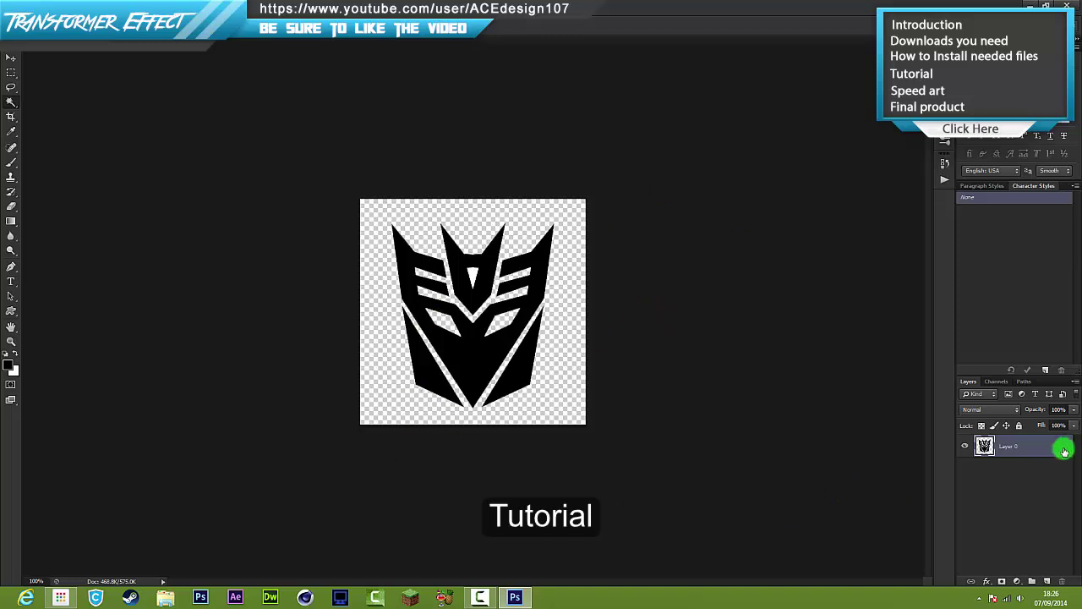
Select all the black parts of the logo, cut them from Layer 0 and paste them onto a new layer
click(466, 299)
shift+click(473, 356)
shift+click(431, 379)
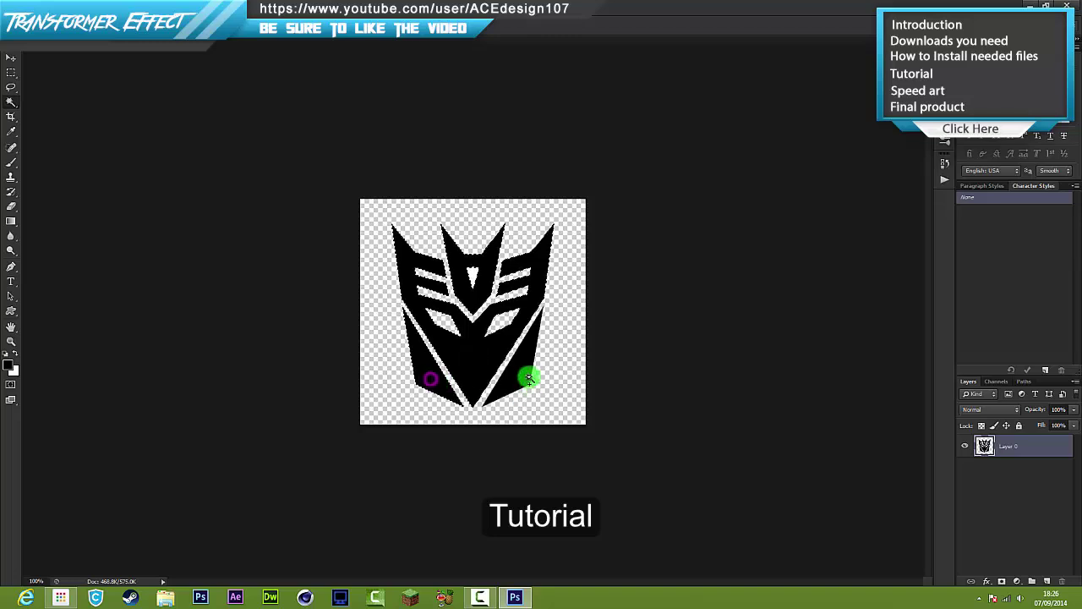
shift+click(527, 378)
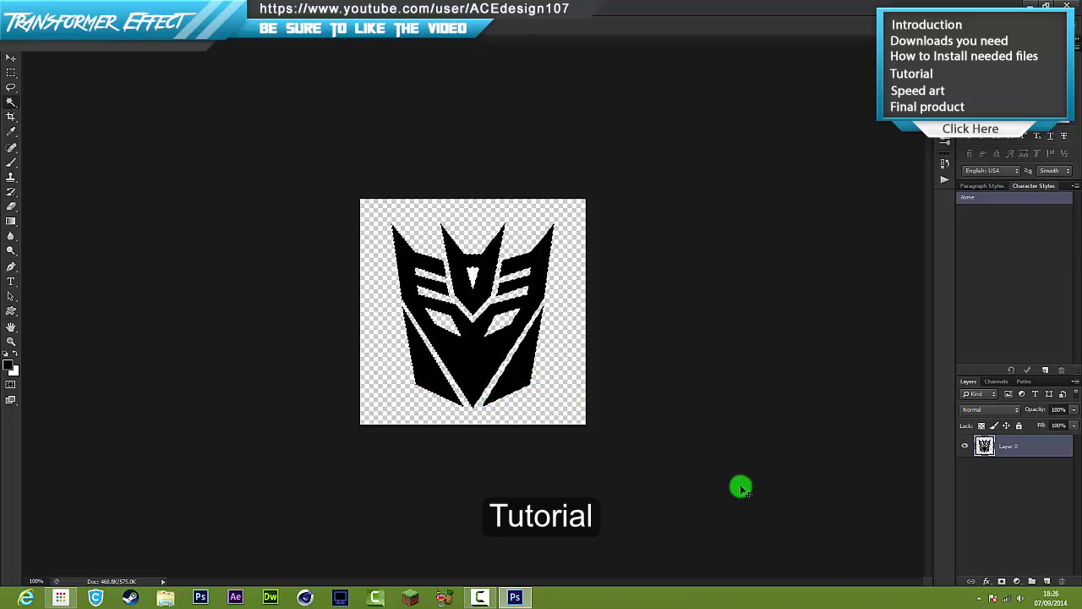
key(Delete)
click(1047, 581)
key(ctrl+v)
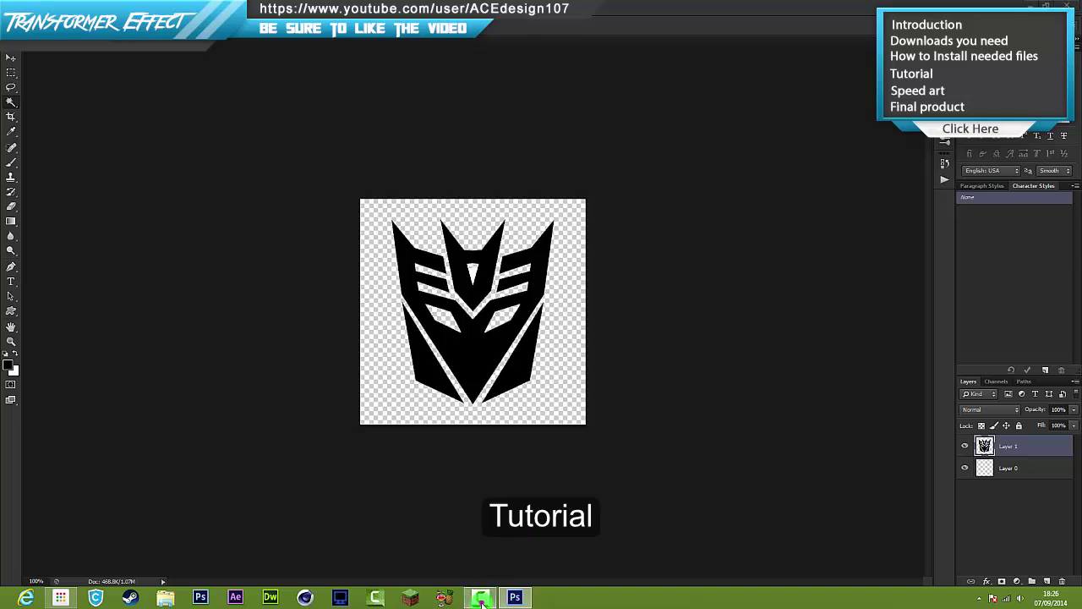
click(1027, 543)
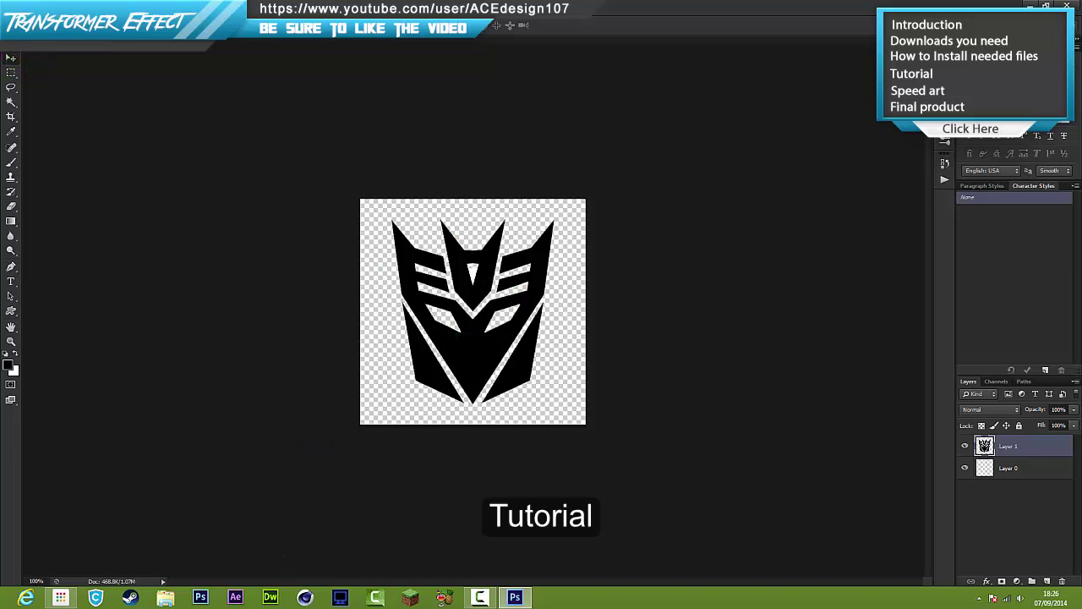
click(31, 7)
mouse_move(63, 208)
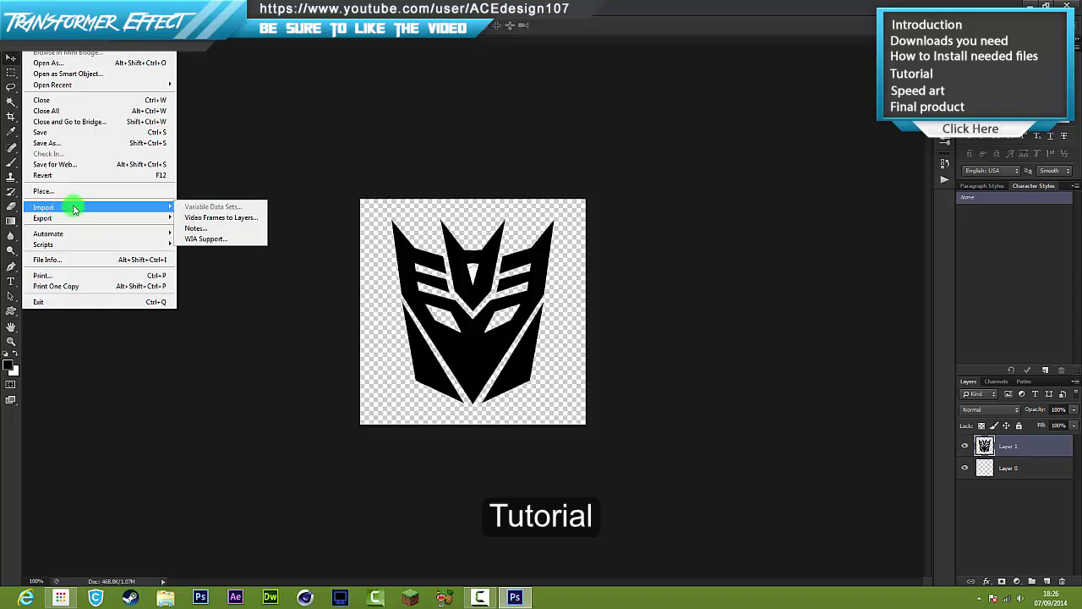
mouse_move(168, 219)
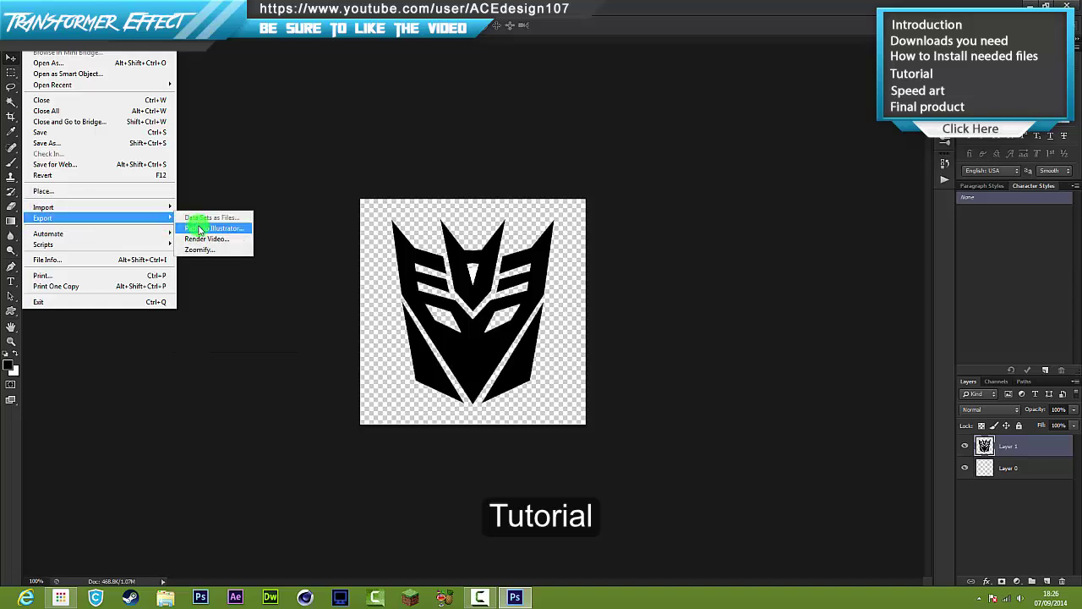
click(707, 190)
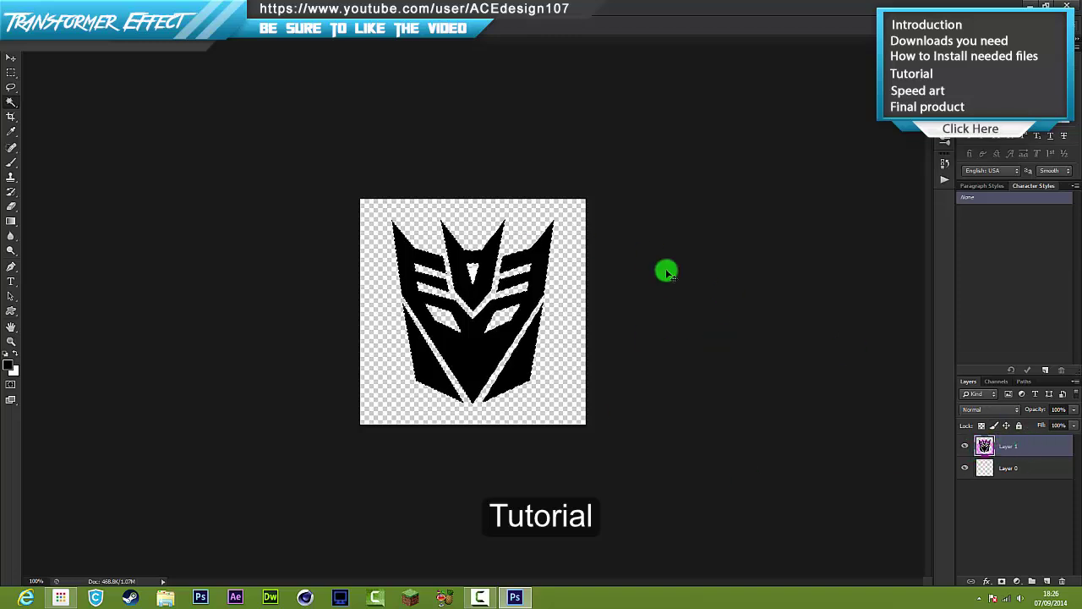
Turn the selected logo outline into a work path with a tolerance of 1.0 pixels
right_click(487, 364)
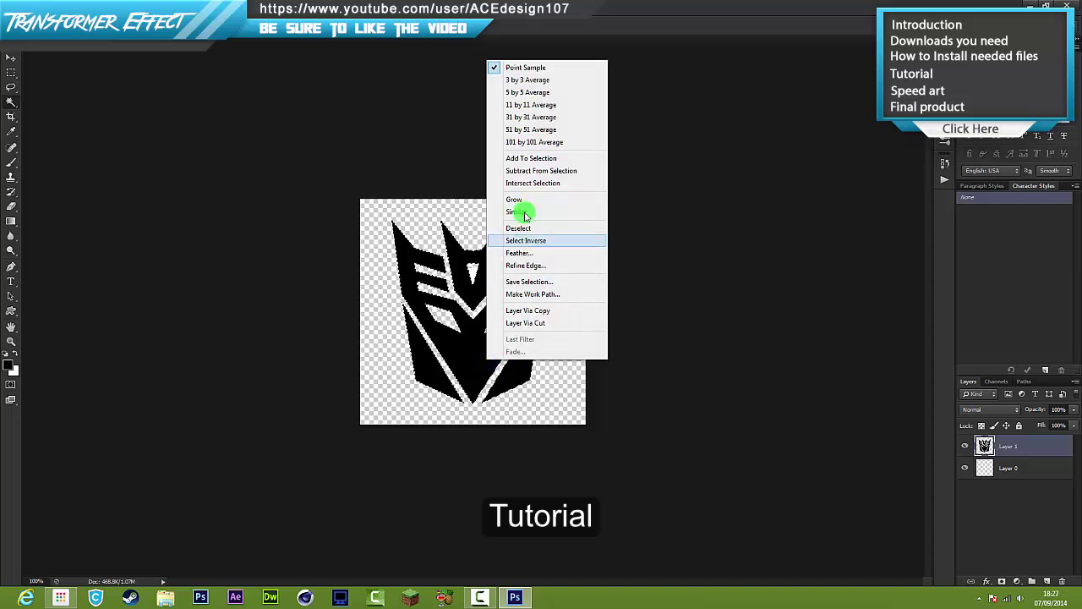
click(545, 294)
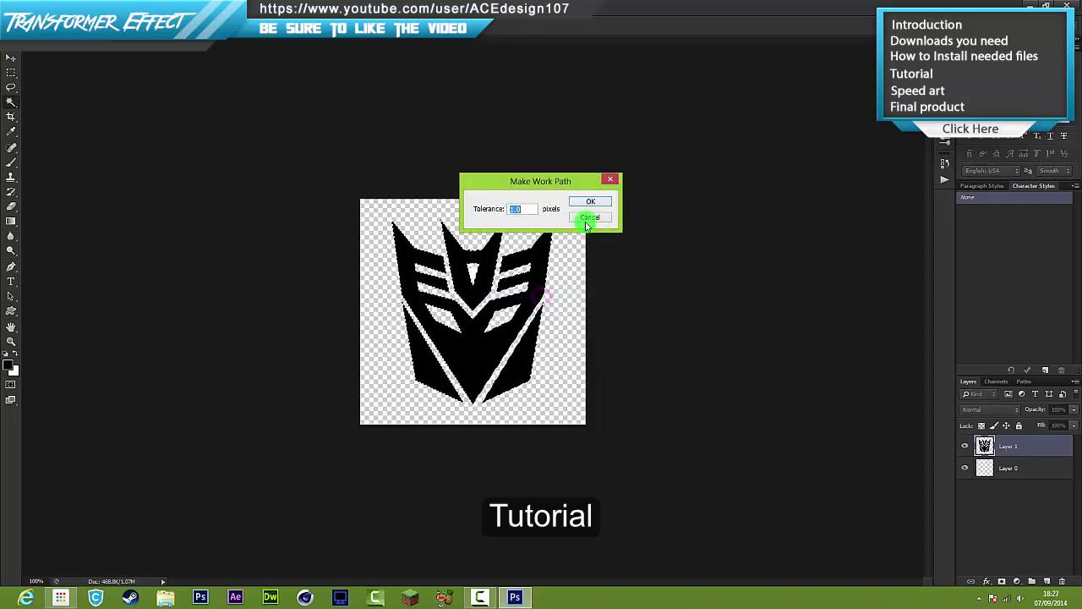
drag(528, 208, 851, 94)
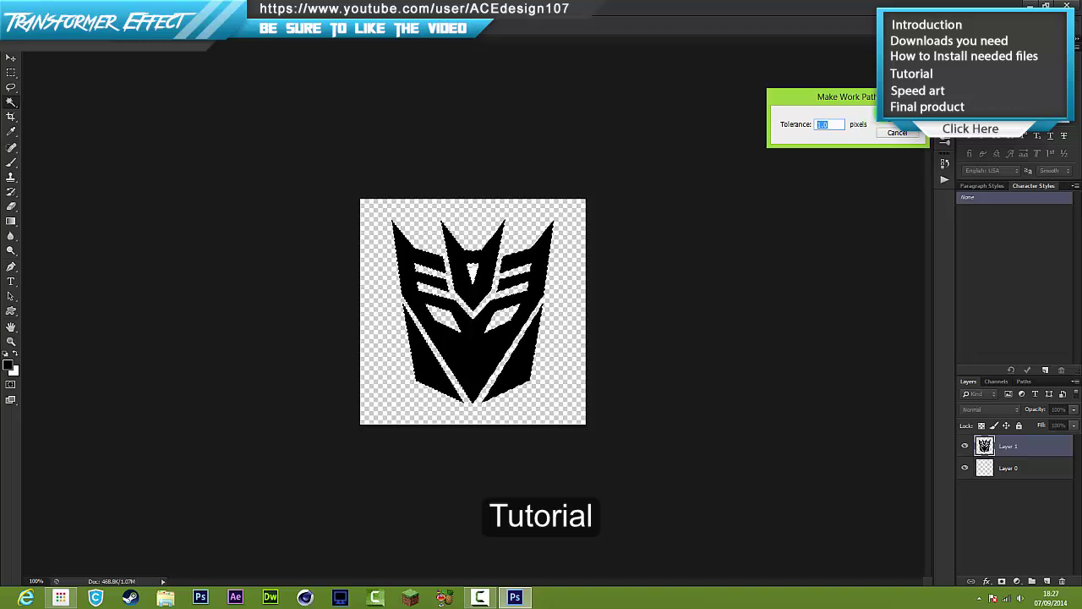
click(886, 114)
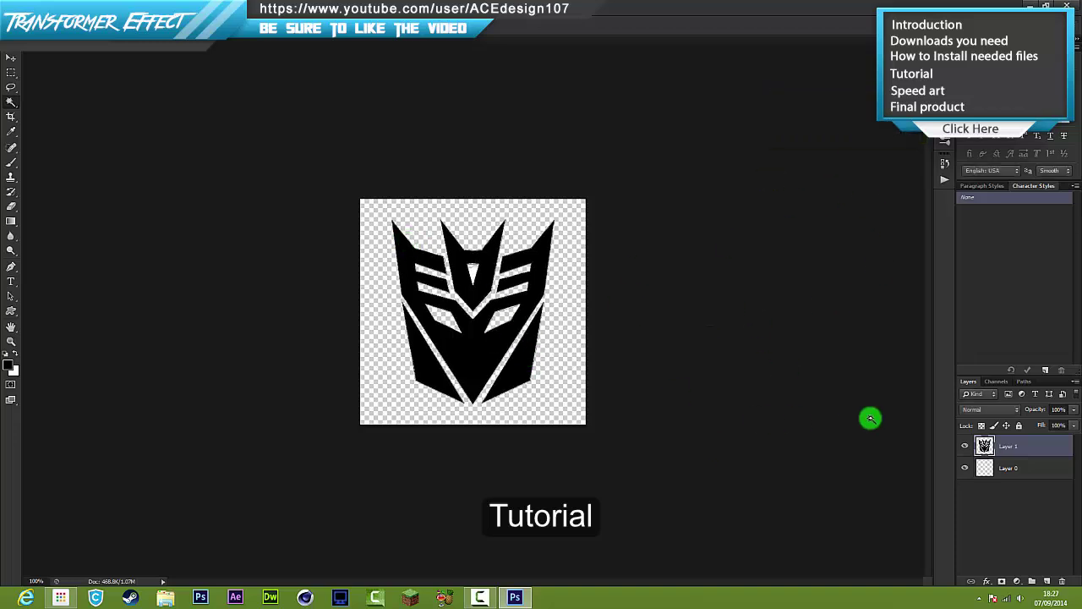
Export the logo's Work Path to an Adobe Illustrator file named Transformers logo, saved to the desktop
click(30, 19)
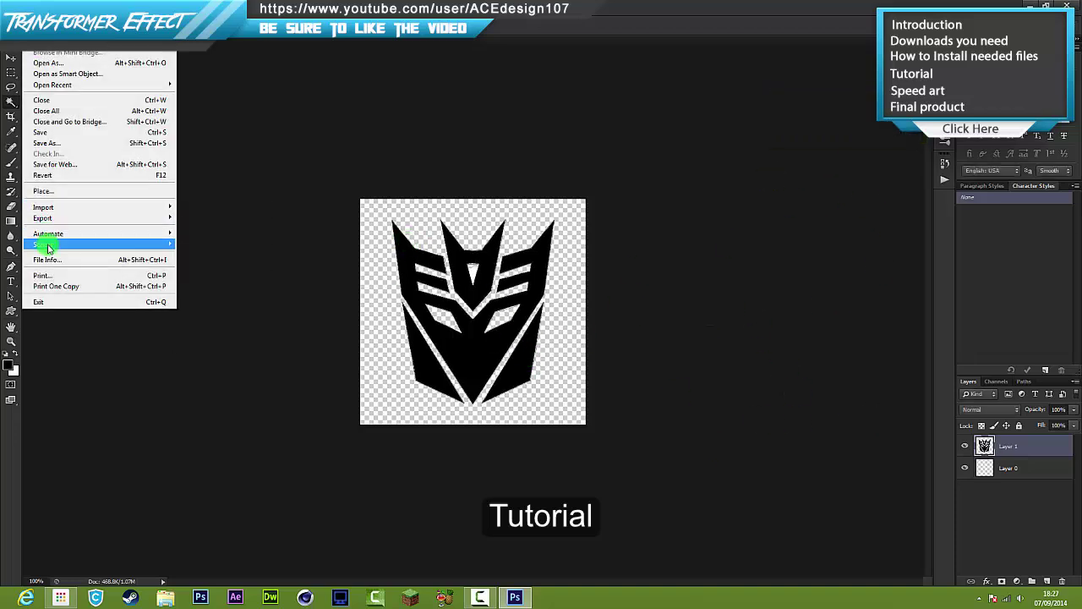
mouse_move(50, 217)
click(194, 228)
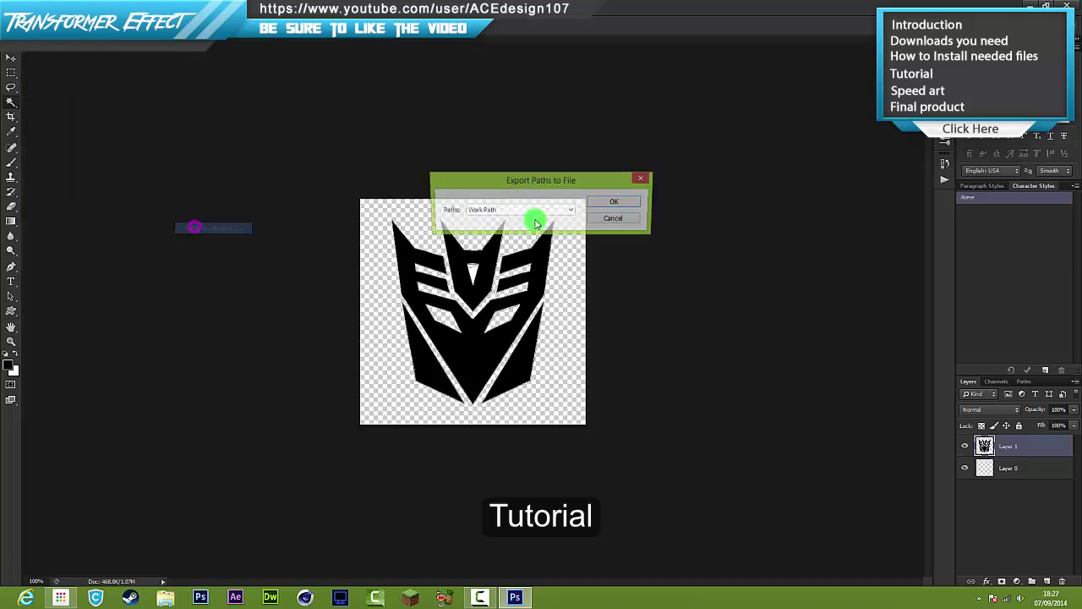
click(610, 203)
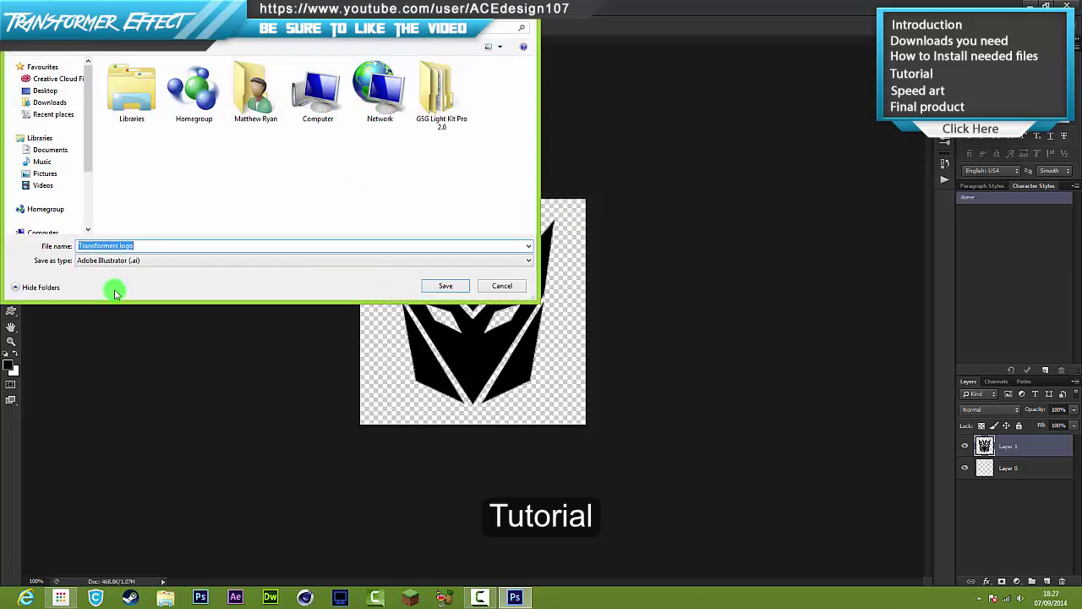
click(446, 288)
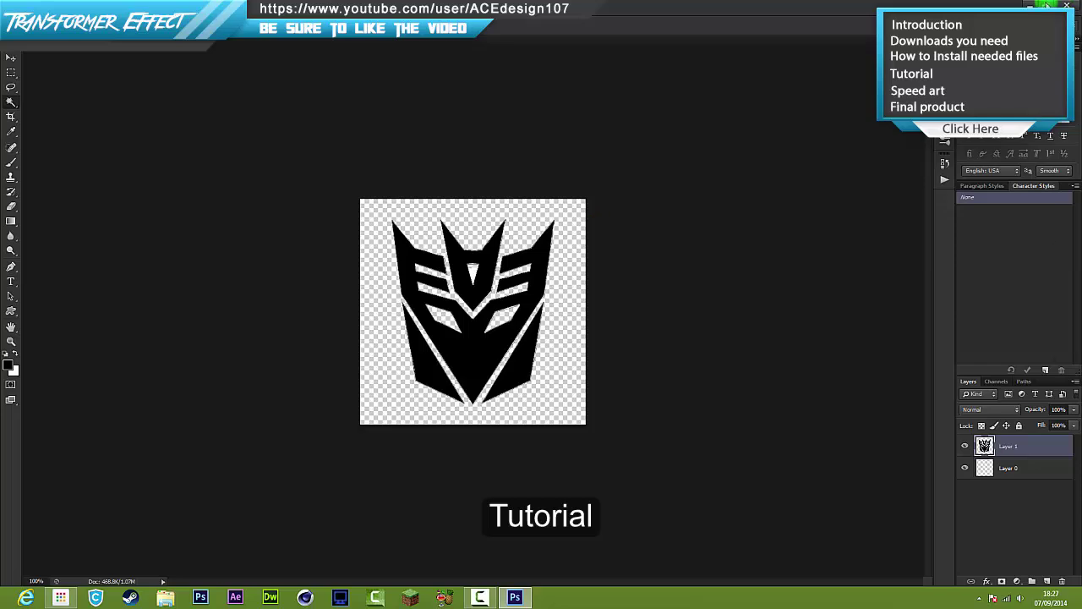
Minimise Photoshop, start Cinema 4D and check the installed plugins such as Greebler, Thrausi and Transform
mouse_move(1081, 0)
click(1027, 6)
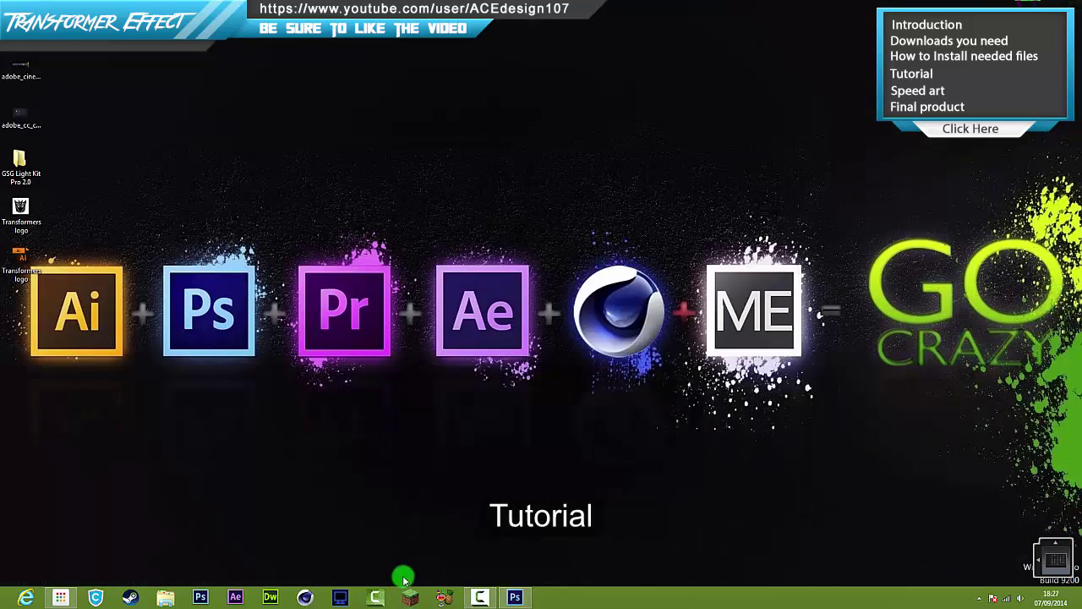
click(305, 598)
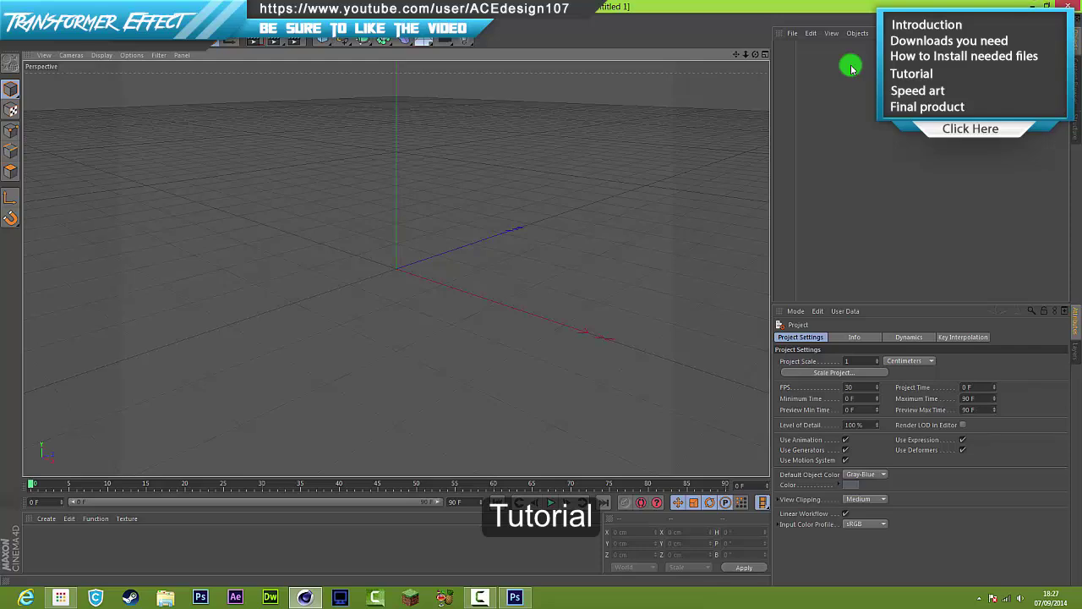
click(324, 40)
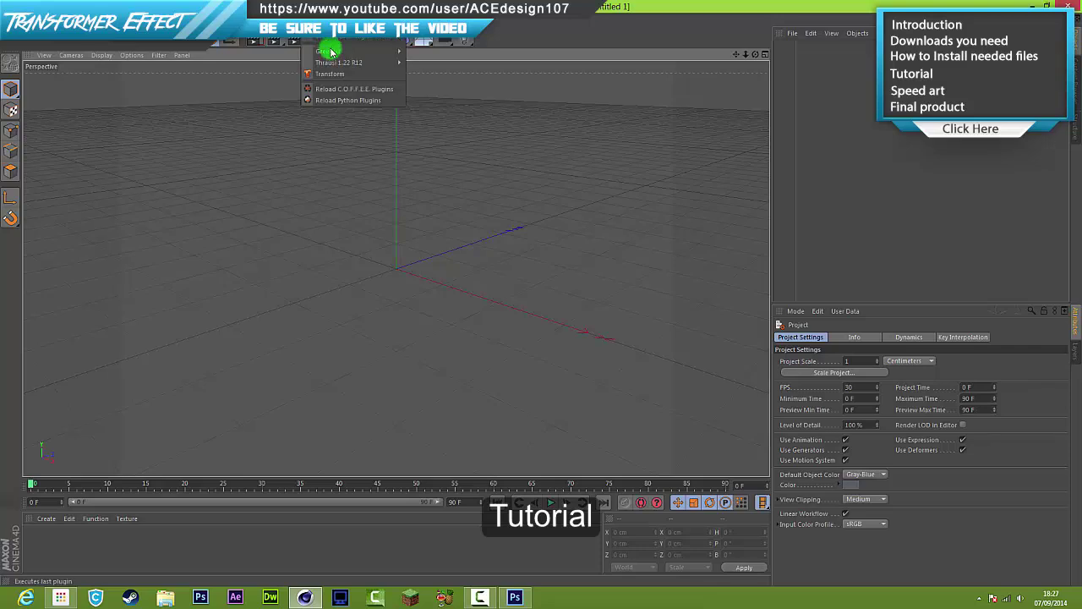
click(330, 77)
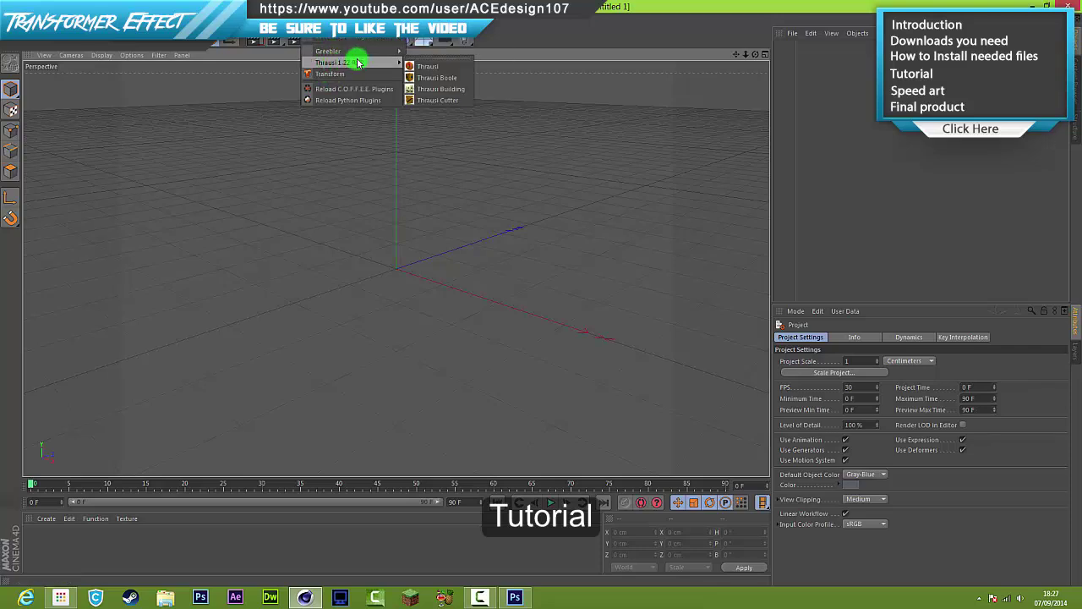
click(568, 49)
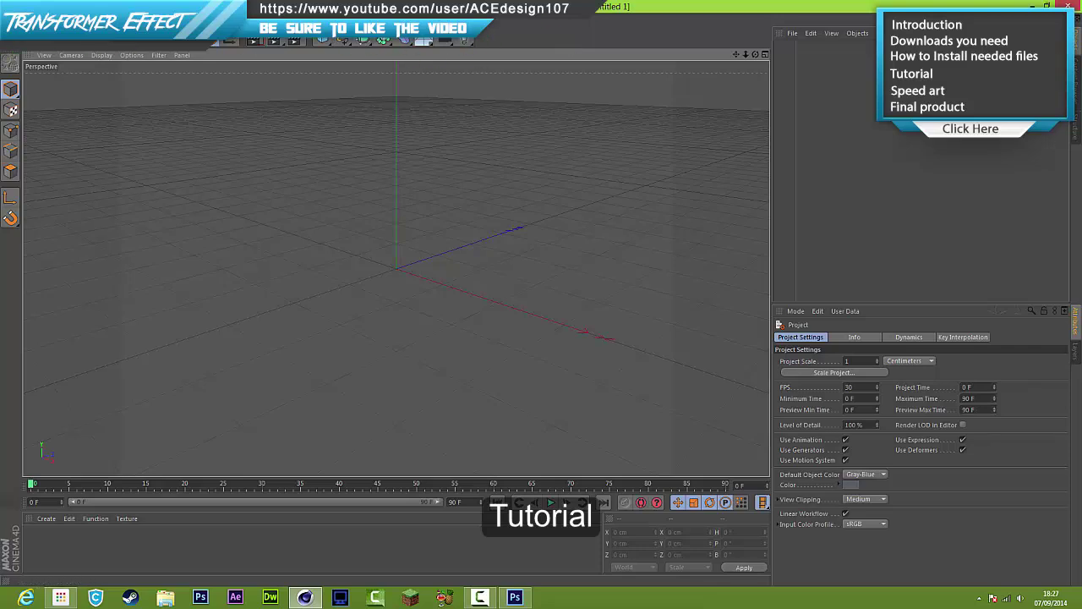
Load the materials from the 1000 C4D file in the Textures folder and look through the loaded materials
click(46, 519)
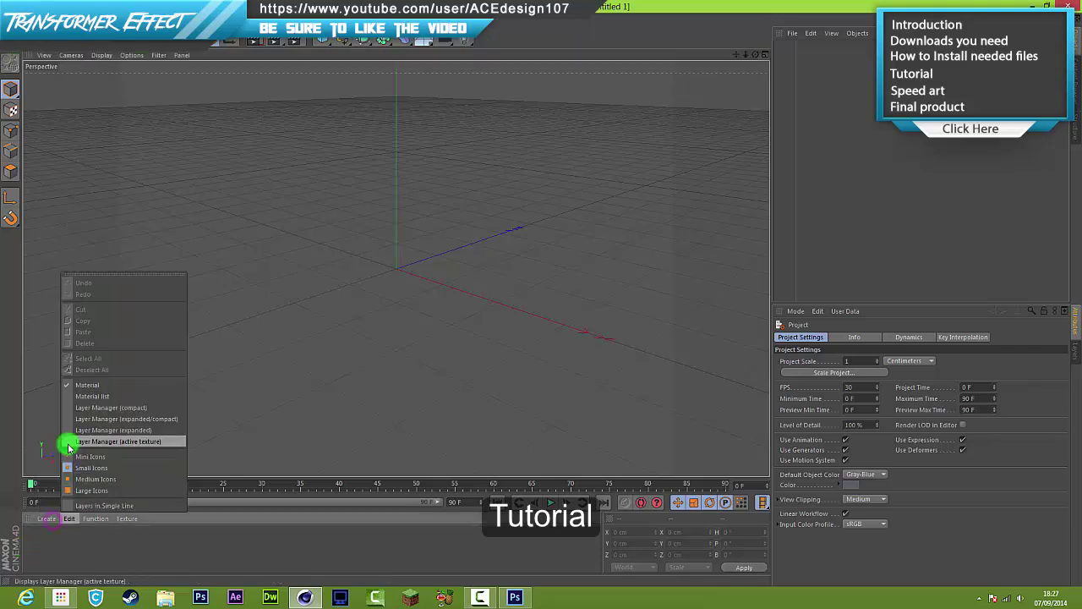
click(46, 518)
click(73, 450)
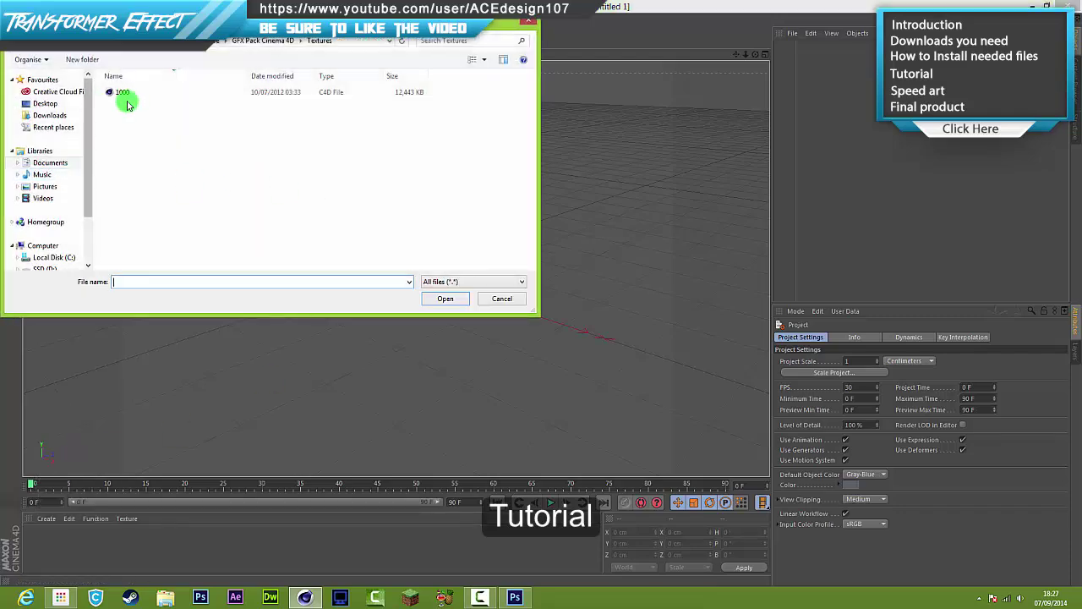
click(123, 92)
click(443, 298)
click(216, 341)
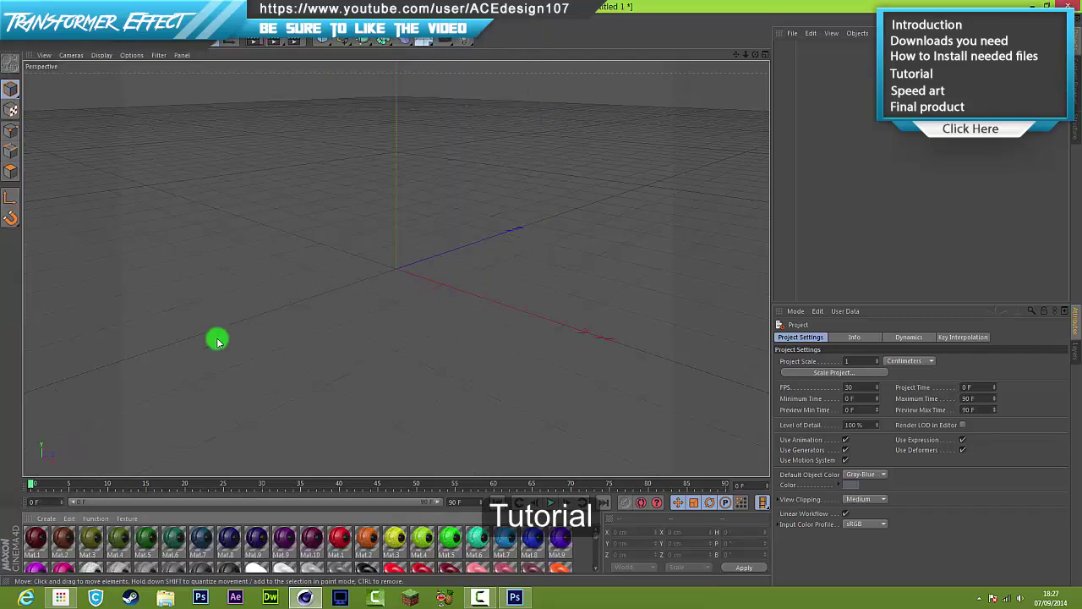
drag(533, 493, 595, 189)
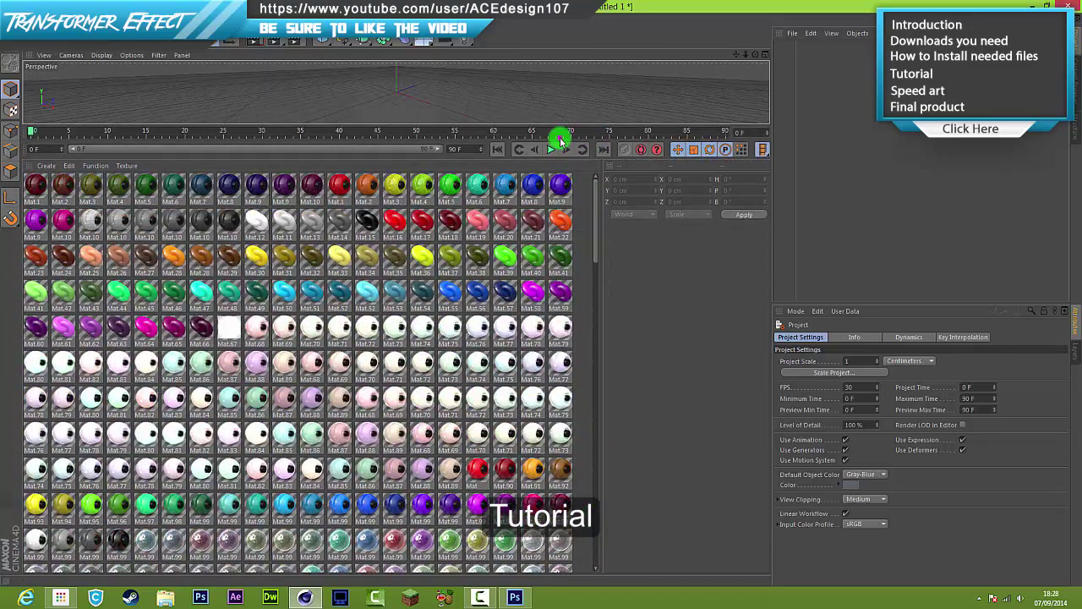
drag(559, 141, 587, 538)
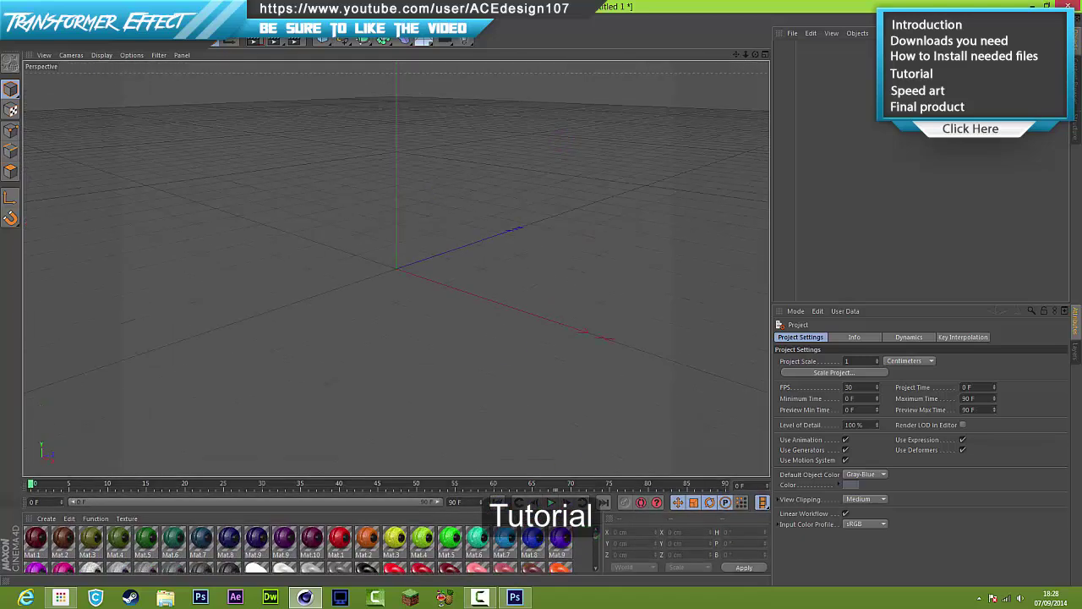
Find the light kit presets in the Content Browser and load the basic TextStudio scene into the project
click(243, 20)
click(630, 20)
click(1080, 85)
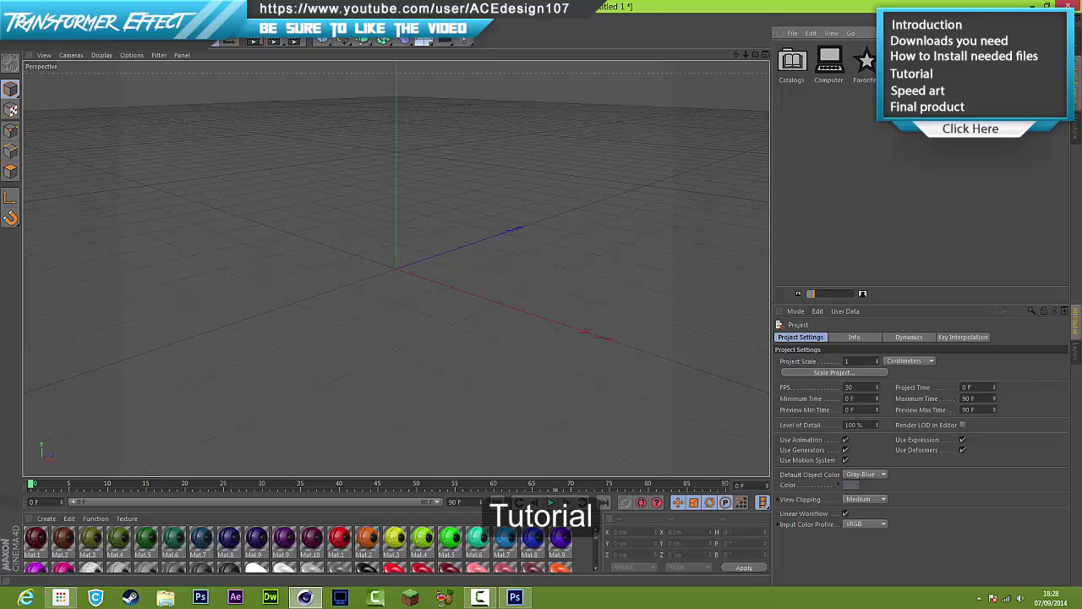
double_click(904, 62)
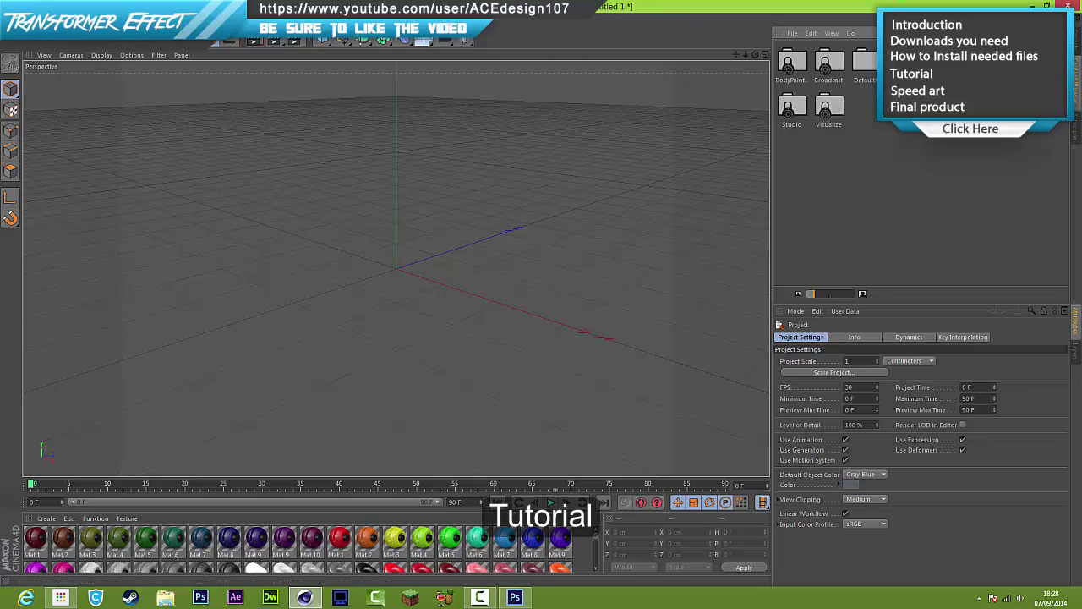
double_click(941, 62)
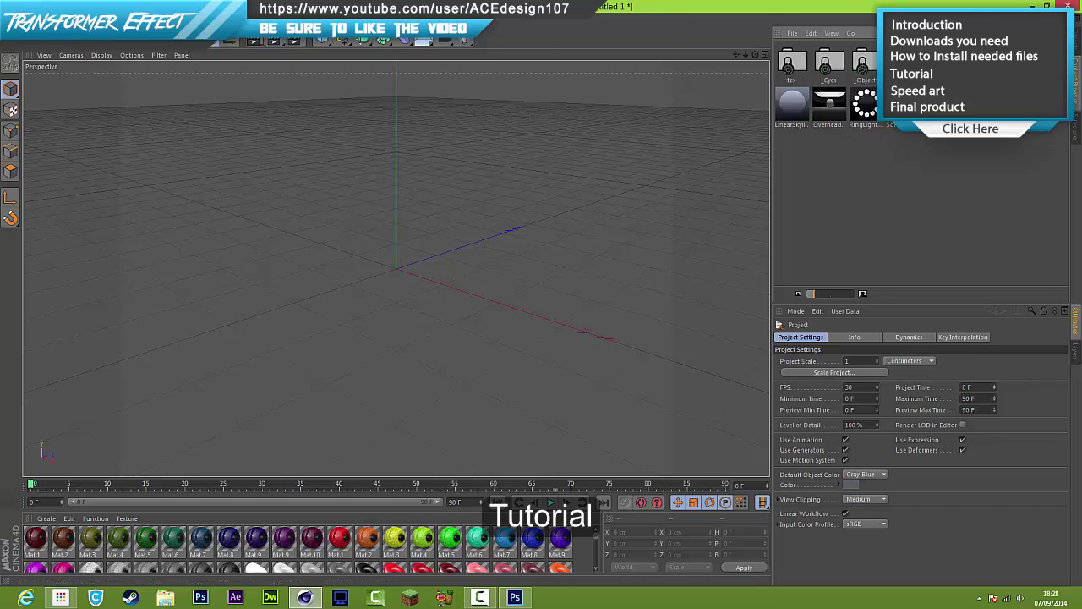
double_click(904, 63)
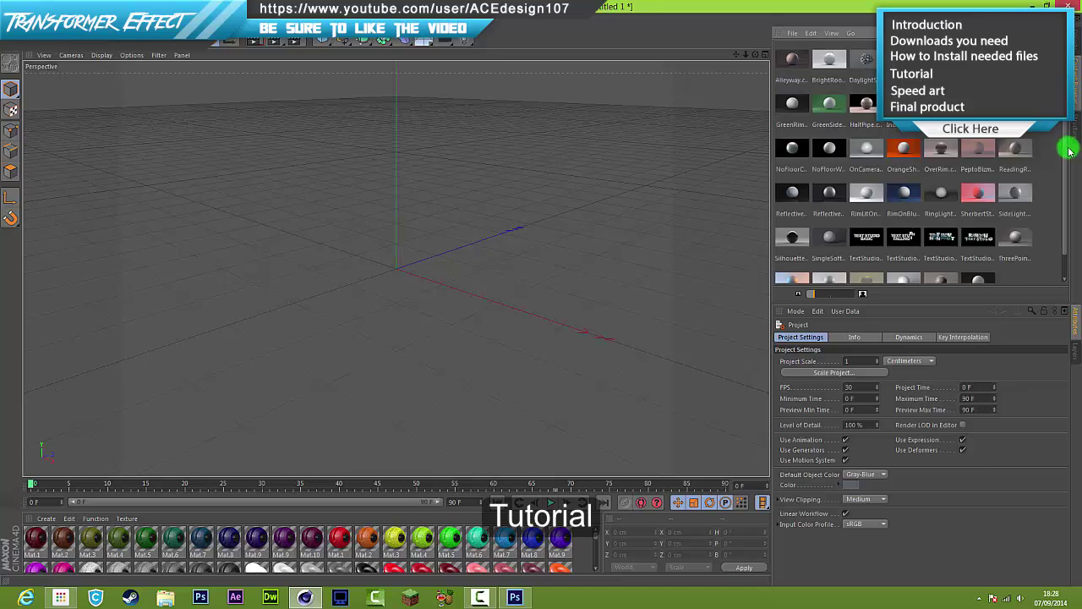
scroll(1067, 171, down, 1)
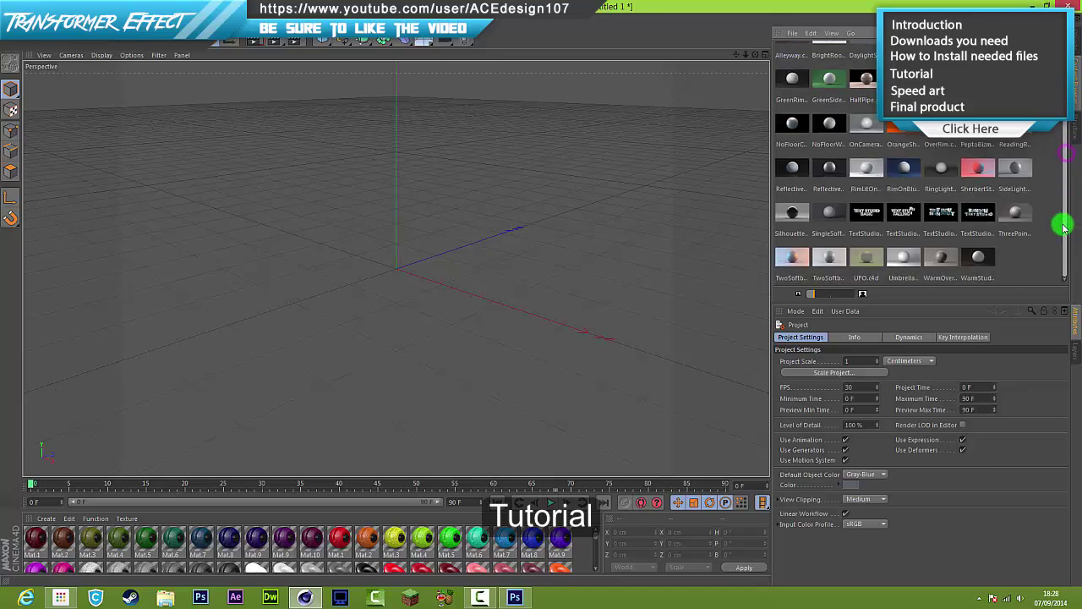
click(860, 218)
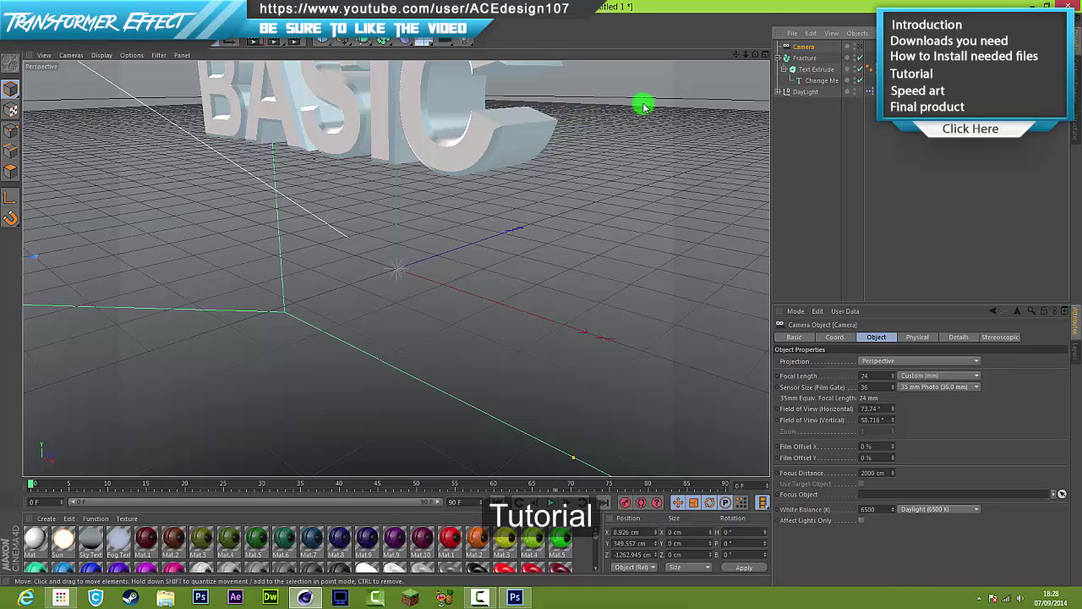
Set the text's Mat material colour to dark grey, RGB 54, 54, 54, and render the active view
mouse_move(735, 54)
mouse_down()
mouse_move(541, 300)
mouse_move(732, 55)
mouse_move(541, 293)
mouse_move(737, 55)
mouse_move(545, 293)
mouse_move(756, 54)
mouse_up()
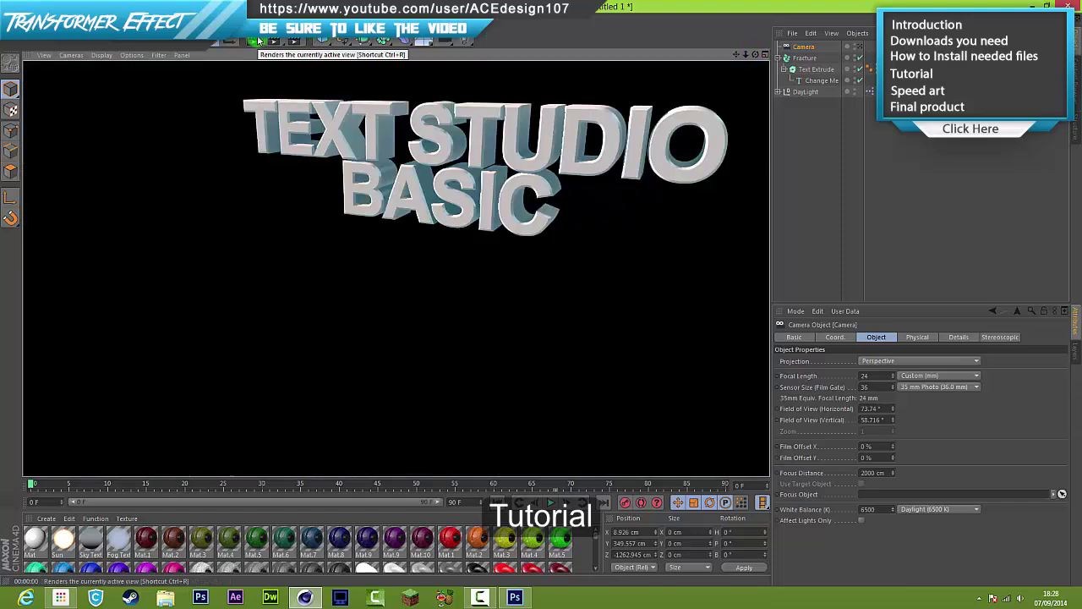
double_click(881, 68)
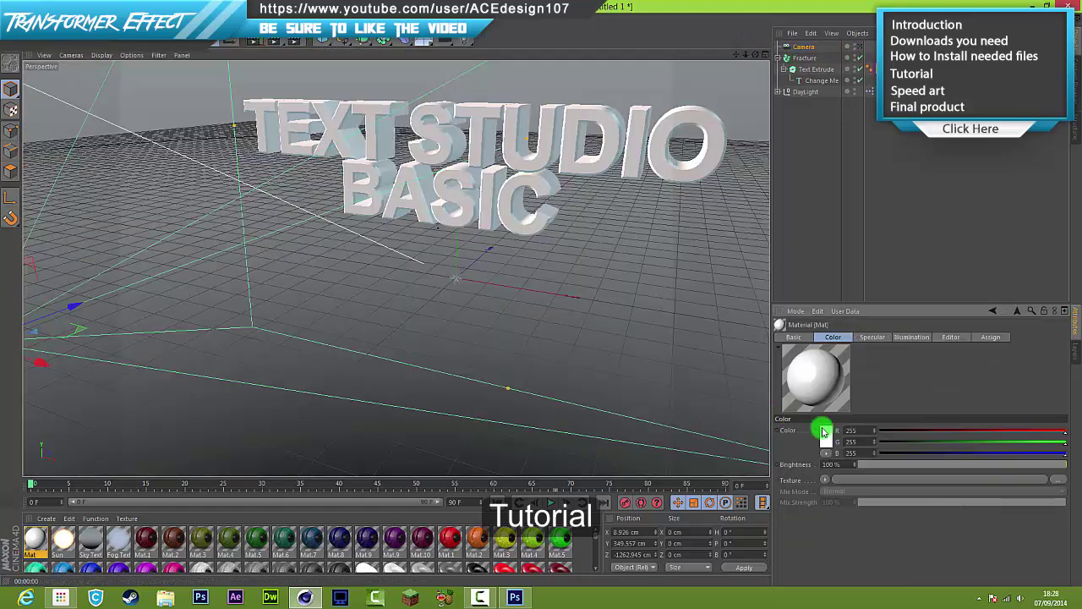
click(829, 437)
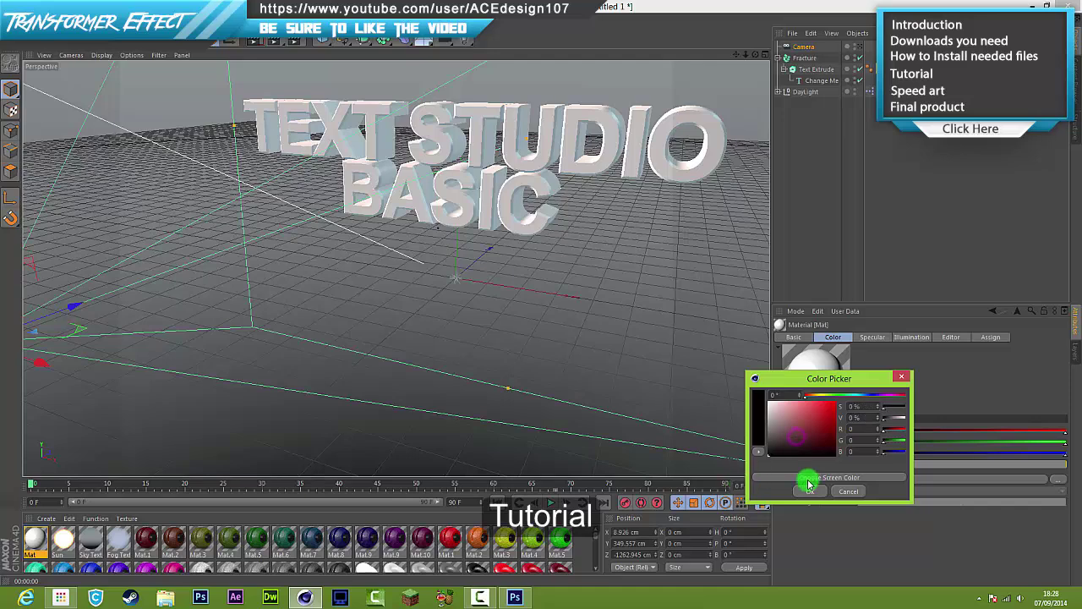
click(765, 440)
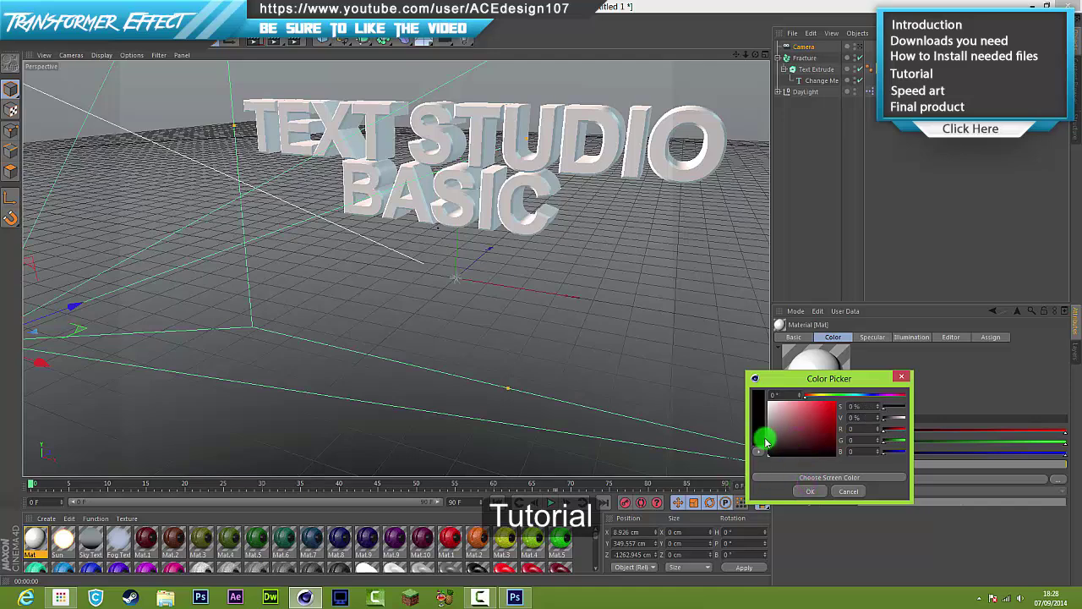
click(809, 491)
click(253, 40)
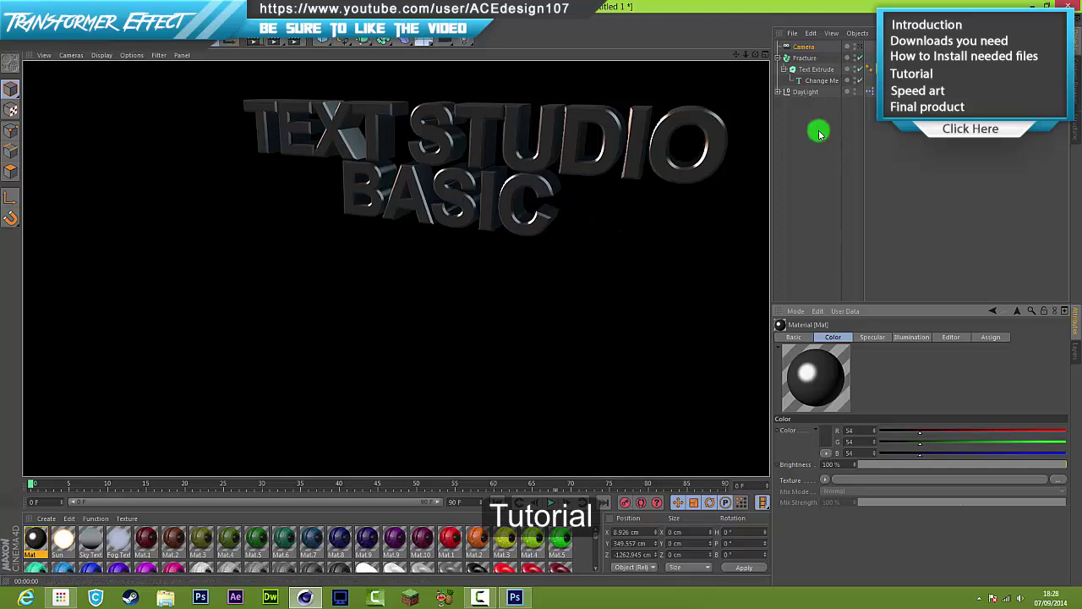
Delete the Fracture object containing the sample text, keeping the camera and DayLight rig
click(867, 68)
key(Delete)
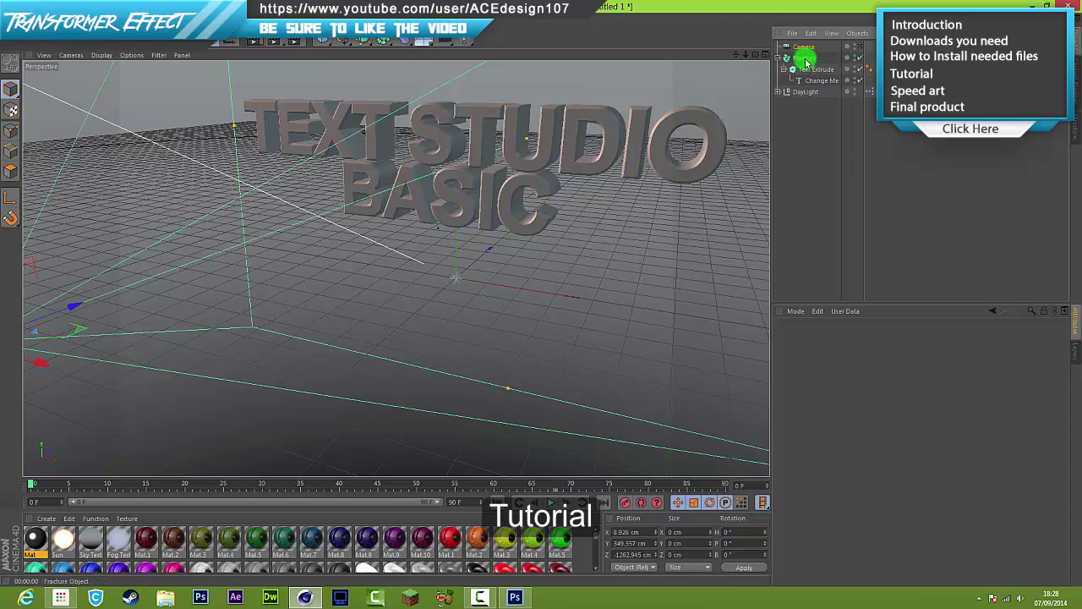
click(800, 57)
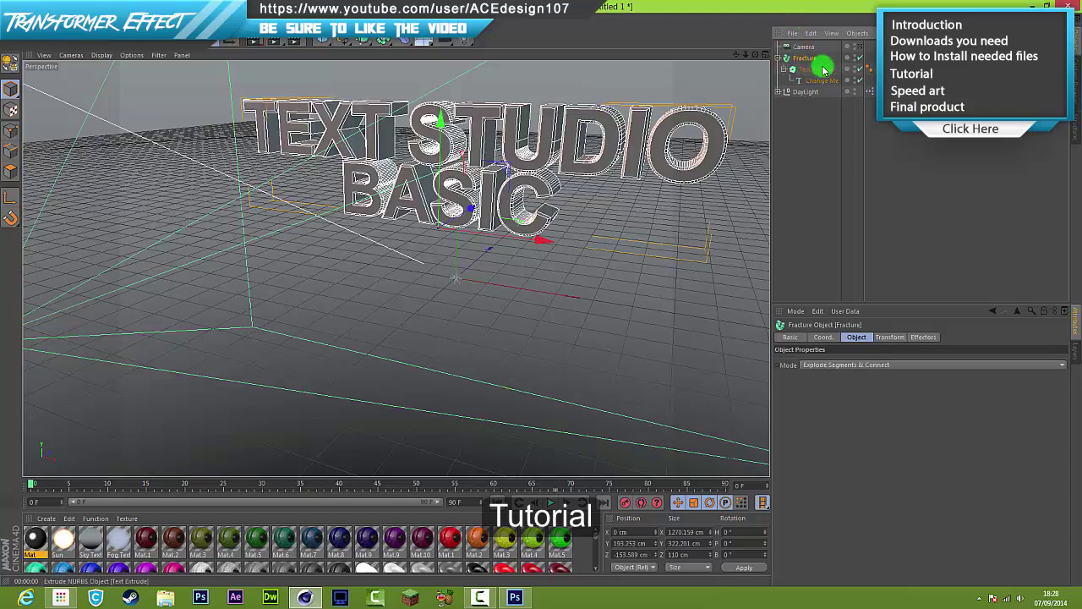
key(Delete)
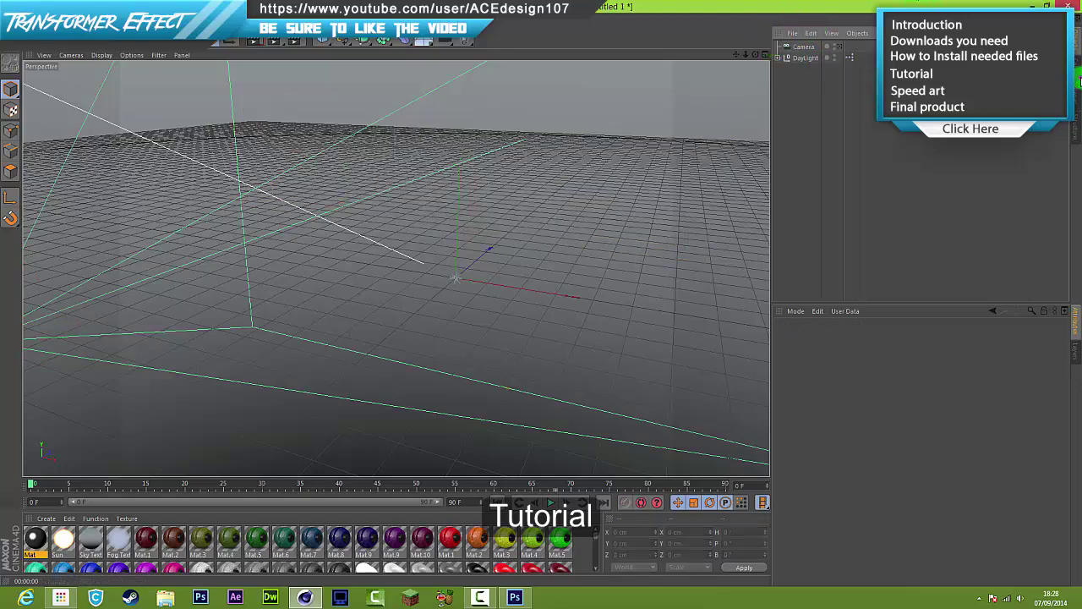
click(1079, 78)
drag(1065, 197, 1068, 177)
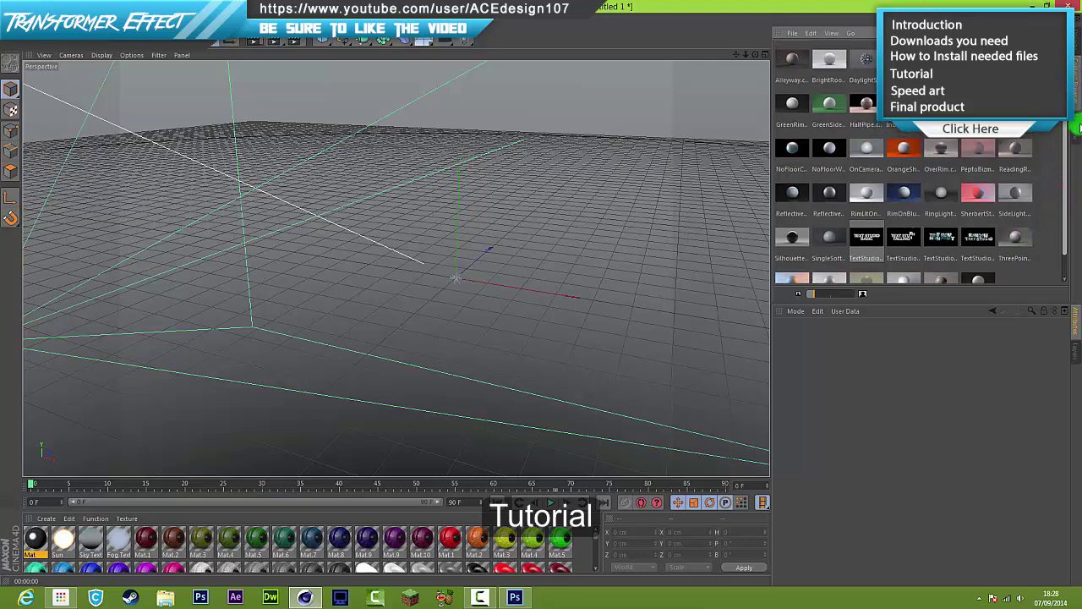
drag(1080, 147, 1071, 227)
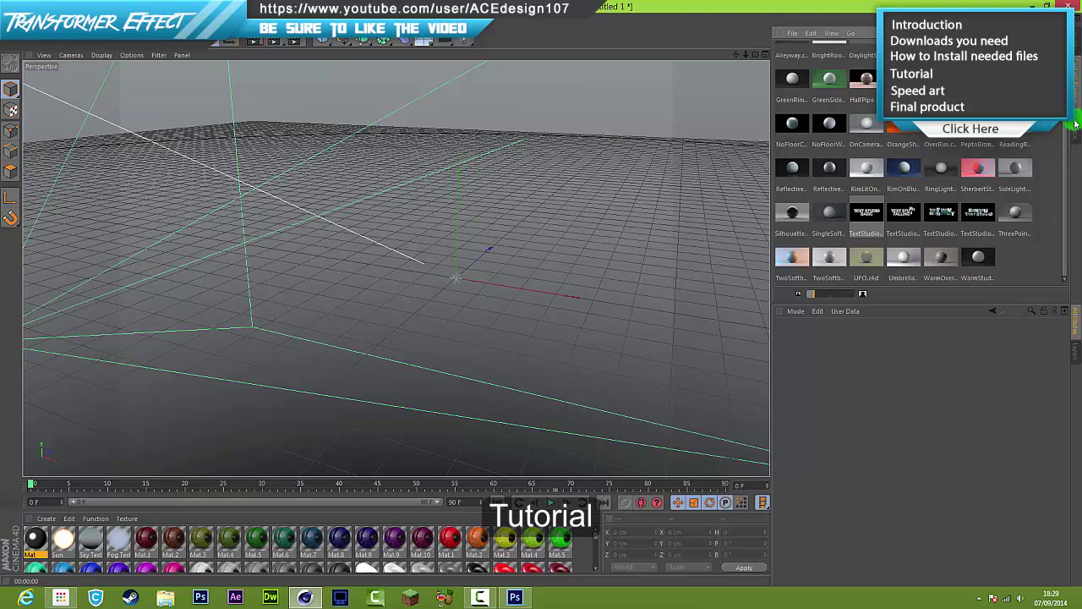
click(1079, 47)
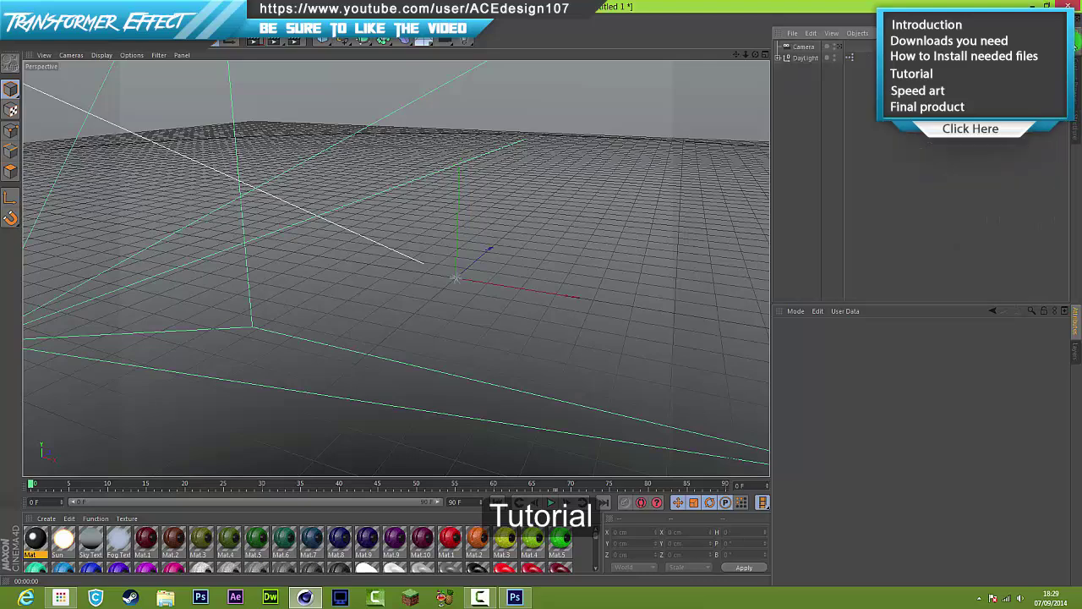
click(805, 58)
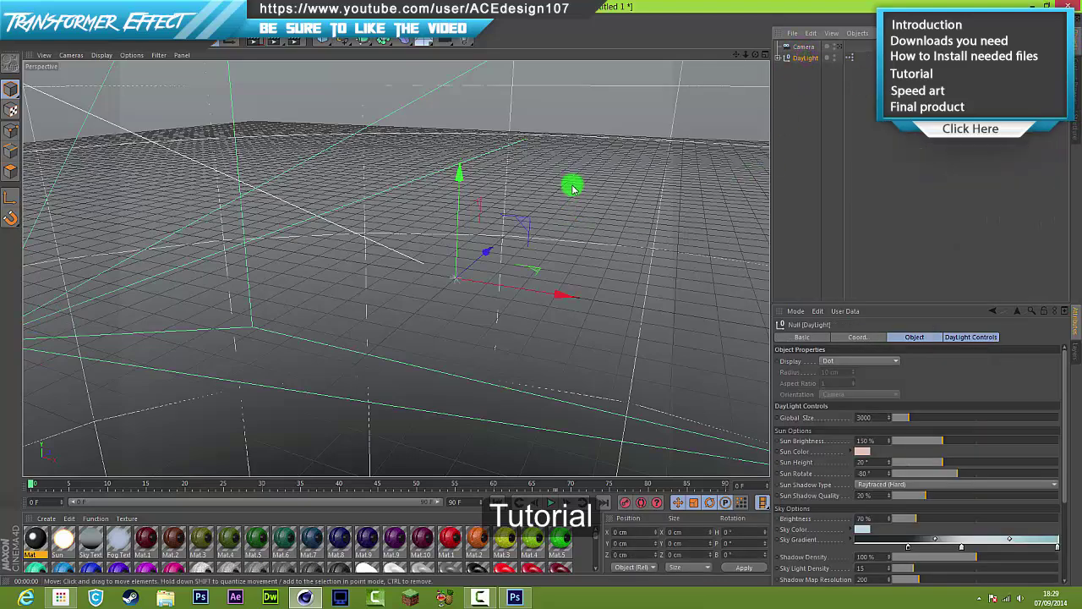
Add a MoText object to the scene and place it below the Camera in the object hierarchy
click(245, 19)
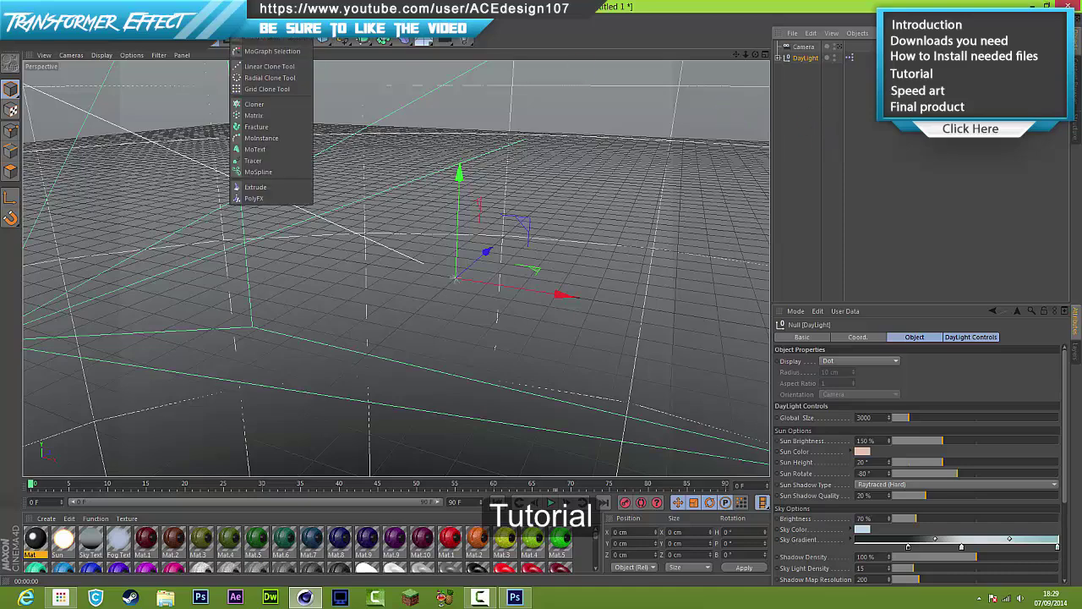
click(261, 151)
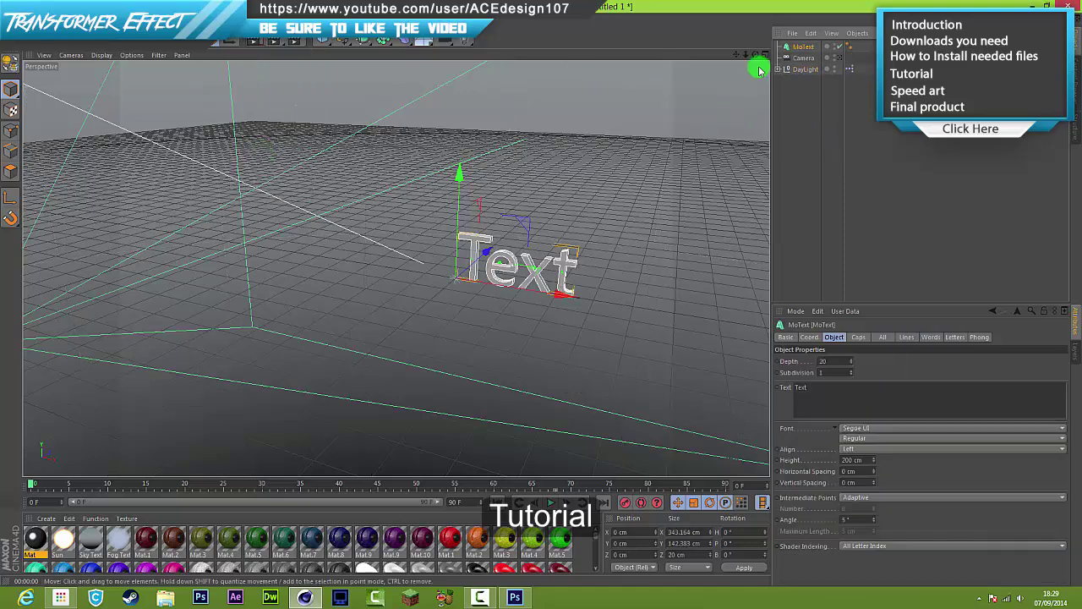
drag(800, 64, 800, 64)
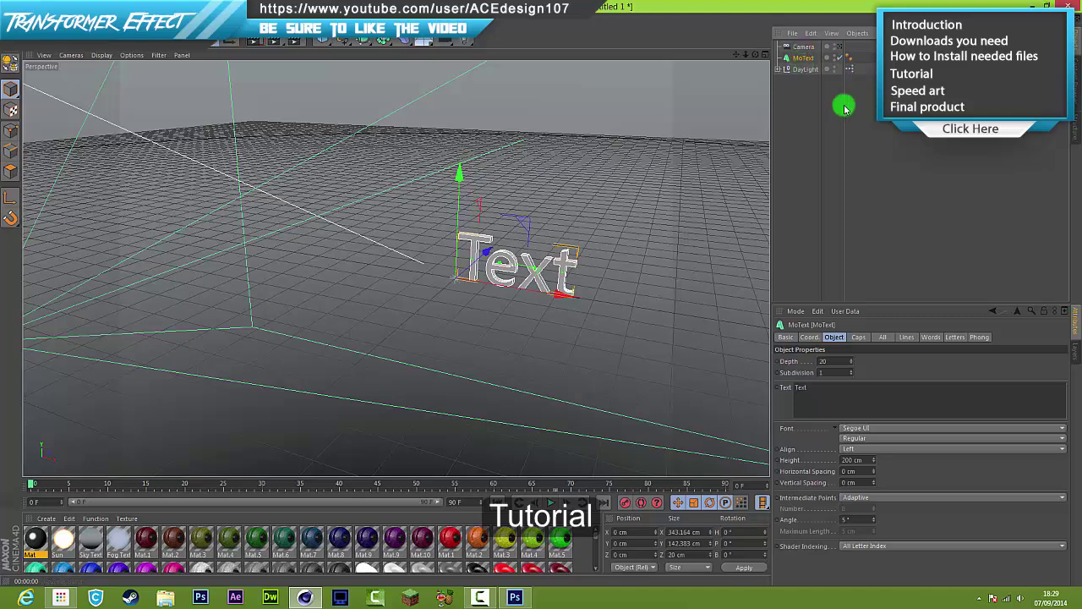
Set the MoText font to Transformers Movie
drag(833, 400, 654, 365)
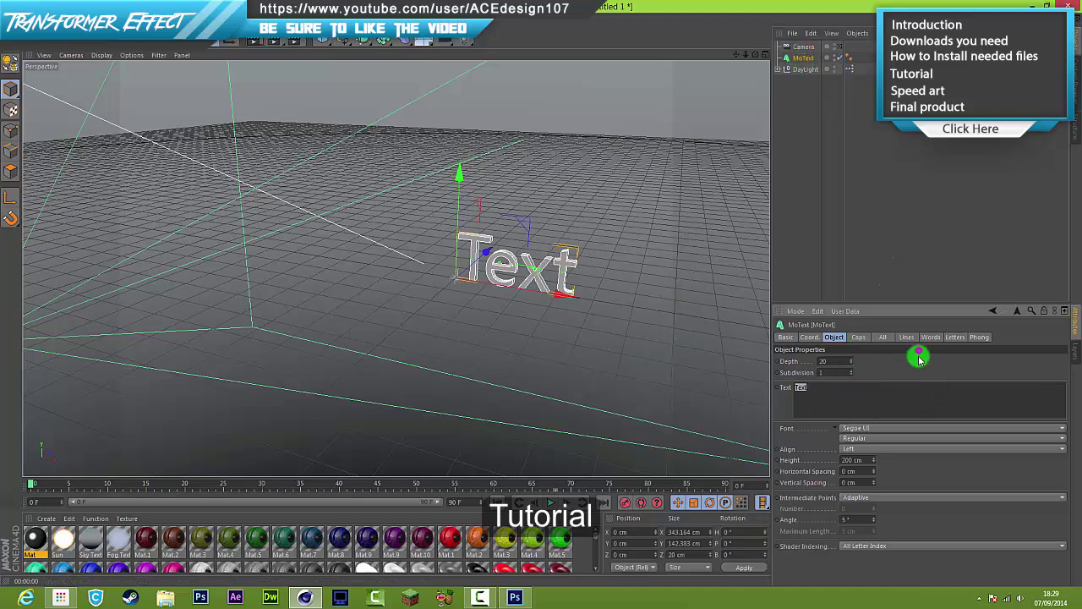
click(937, 429)
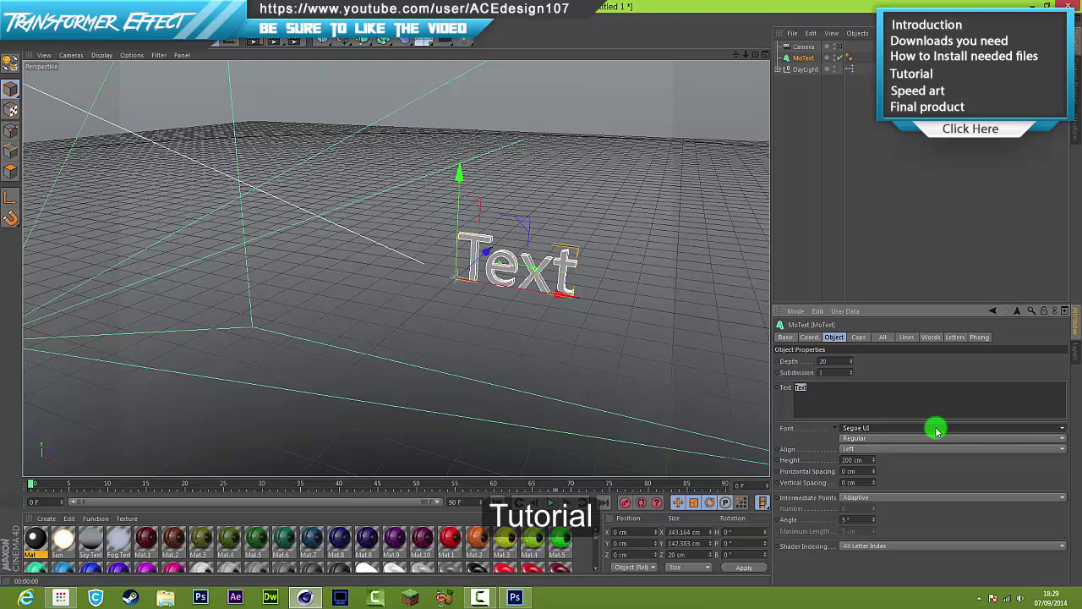
click(937, 428)
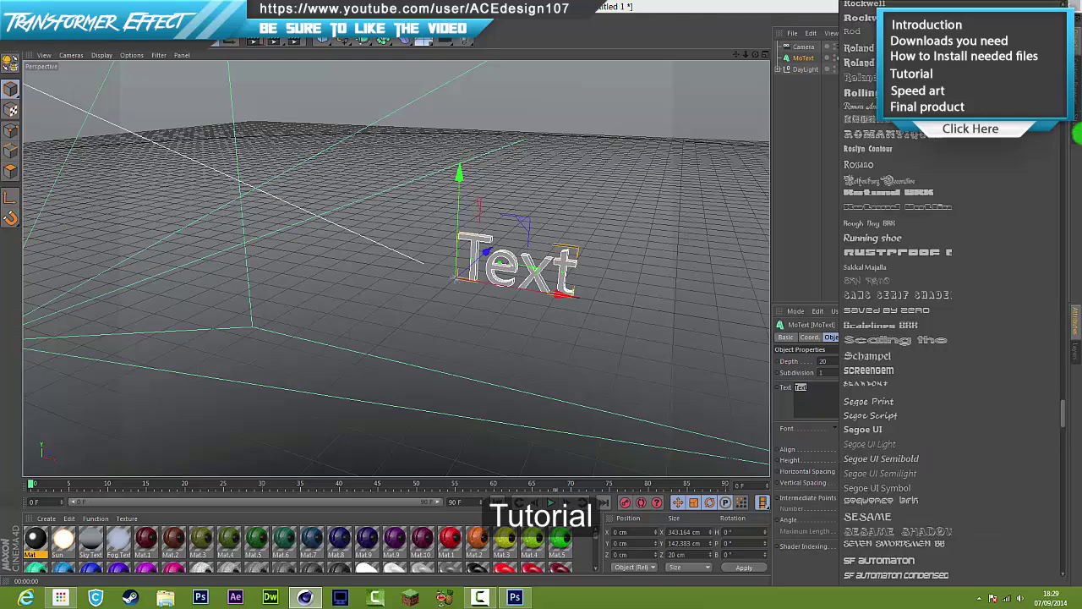
drag(1061, 454, 1062, 505)
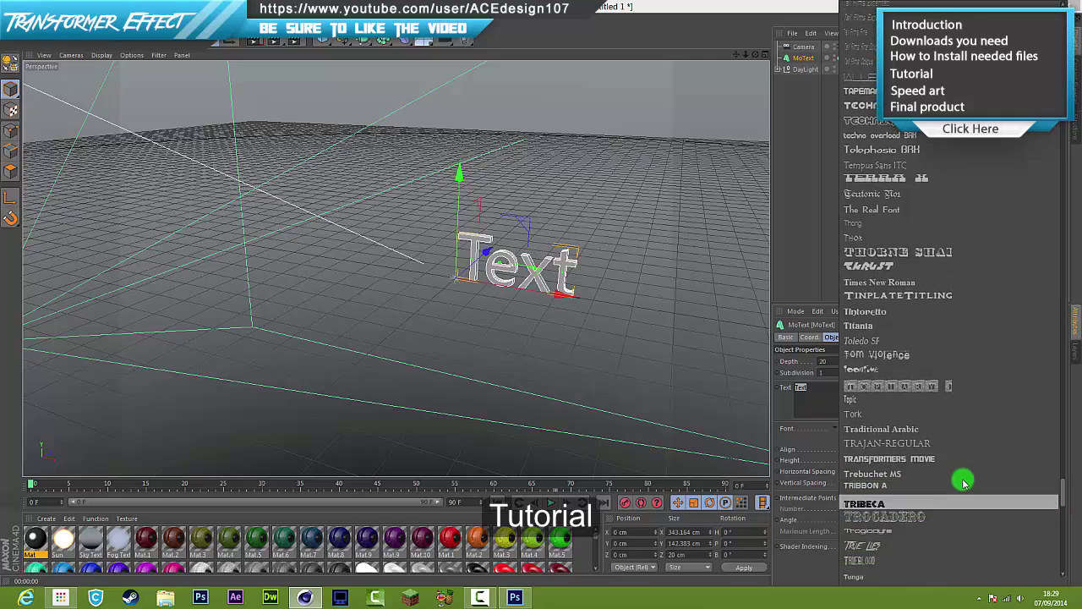
click(923, 456)
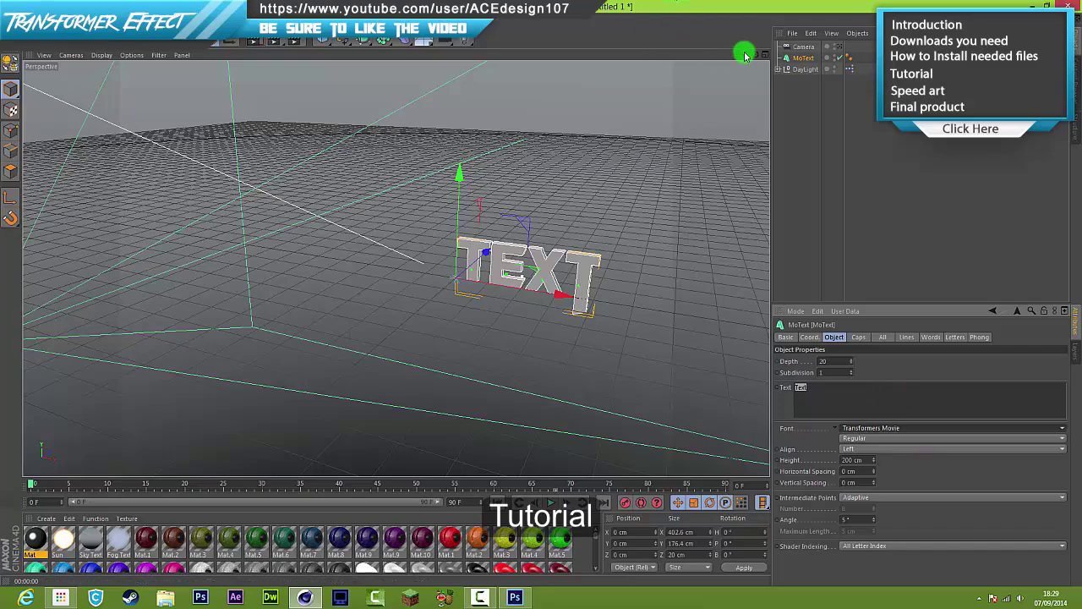
Move the MoText object along its axes to about X -249 cm and Y 272 cm
drag(756, 55, 540, 294)
drag(395, 268, 394, 267)
drag(471, 190, 489, 85)
drag(558, 200, 492, 182)
mouse_move(734, 55)
mouse_down()
mouse_move(541, 295)
mouse_move(740, 53)
mouse_up()
Set the MoText extrusion depth to 50 cm
drag(843, 361, 746, 361)
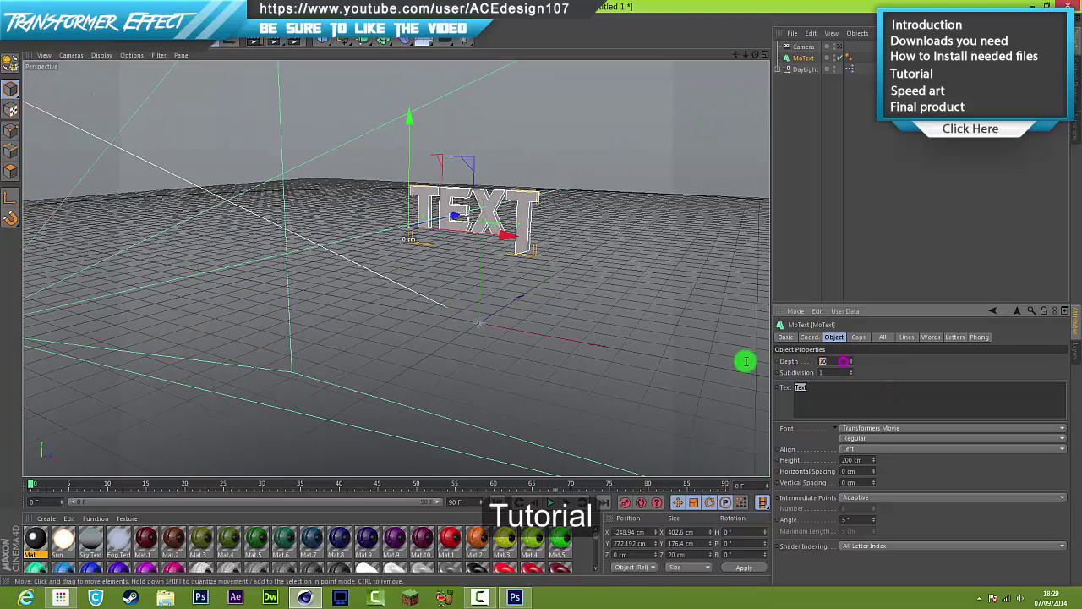
click(839, 262)
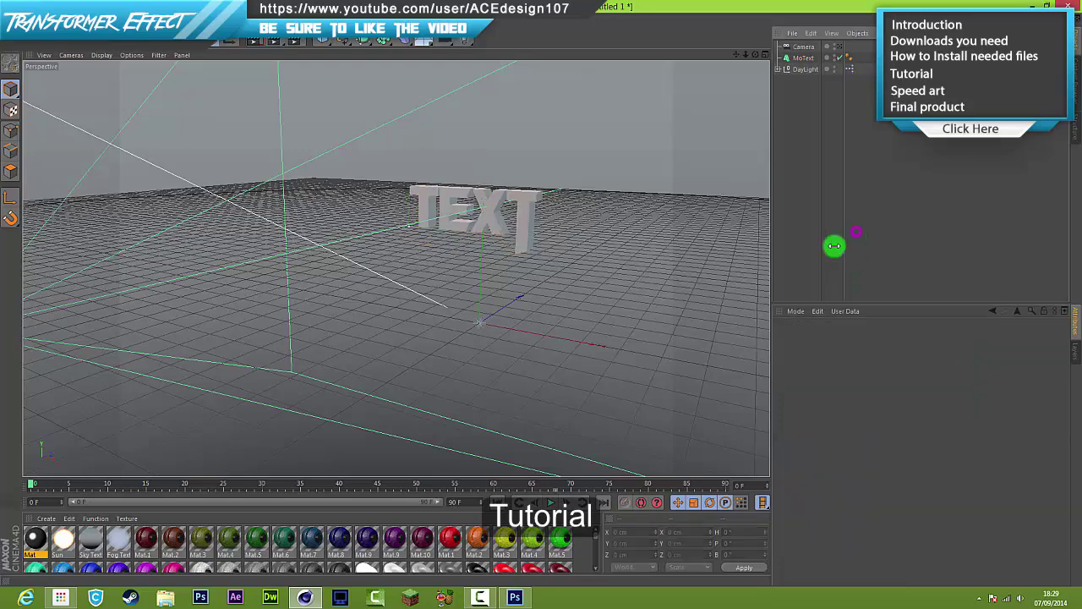
drag(541, 291, 541, 293)
mouse_move(735, 56)
mouse_down()
mouse_move(541, 294)
mouse_move(737, 58)
mouse_up()
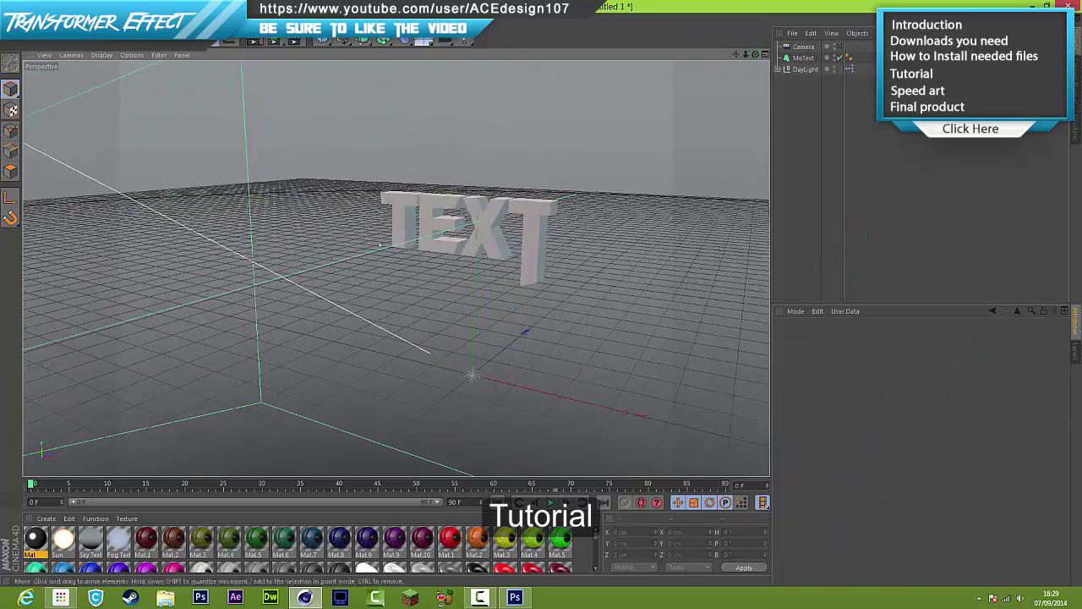
Apply the dark grey Mat.10 material to the MoText object and render the active view
drag(430, 492, 445, 273)
drag(420, 326, 803, 58)
click(337, 334)
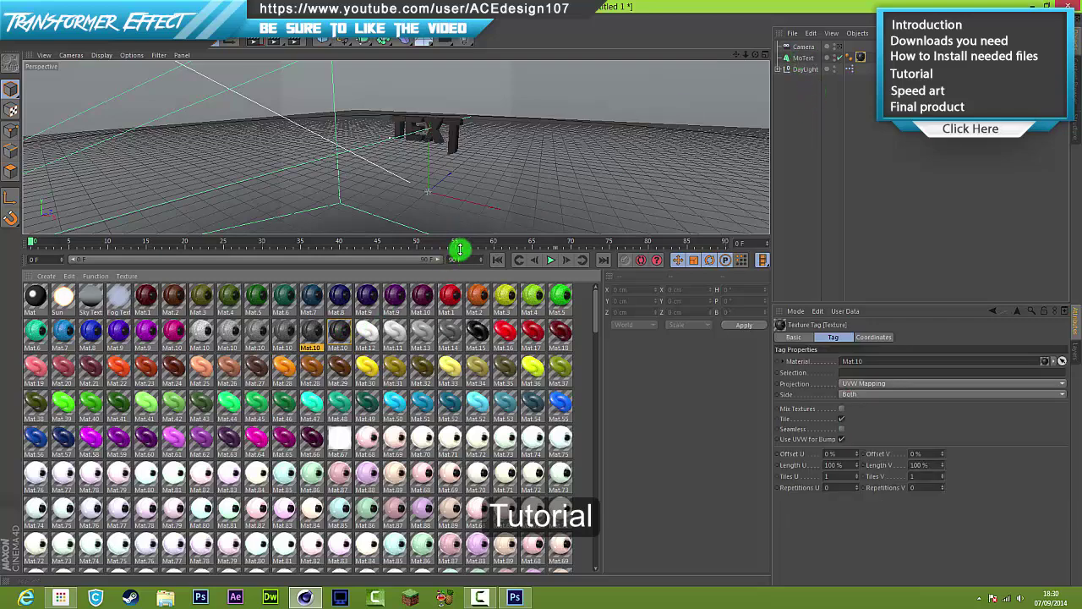
drag(459, 248, 454, 491)
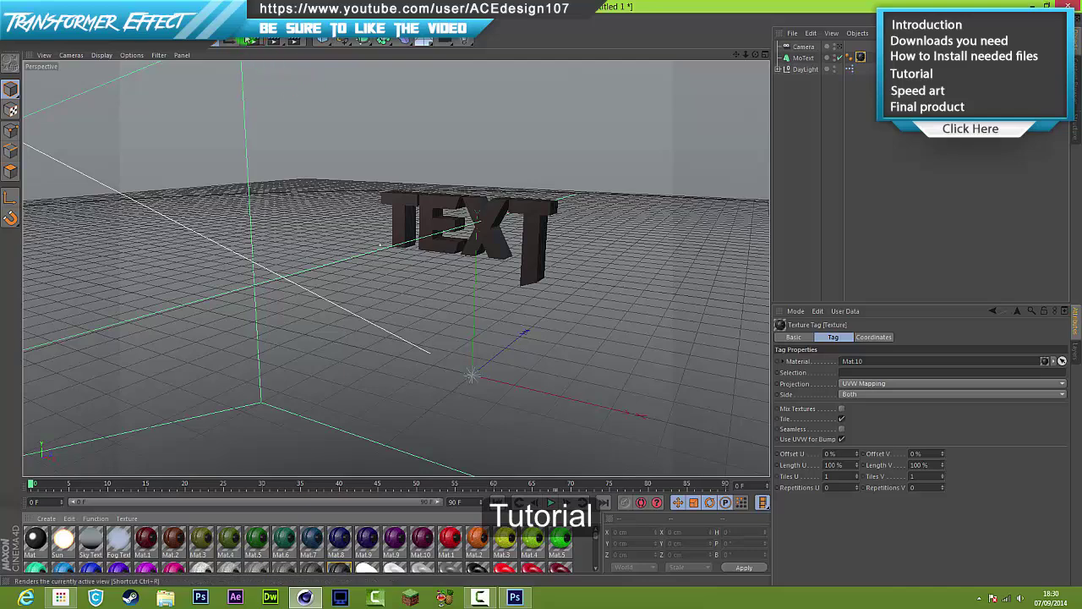
click(256, 40)
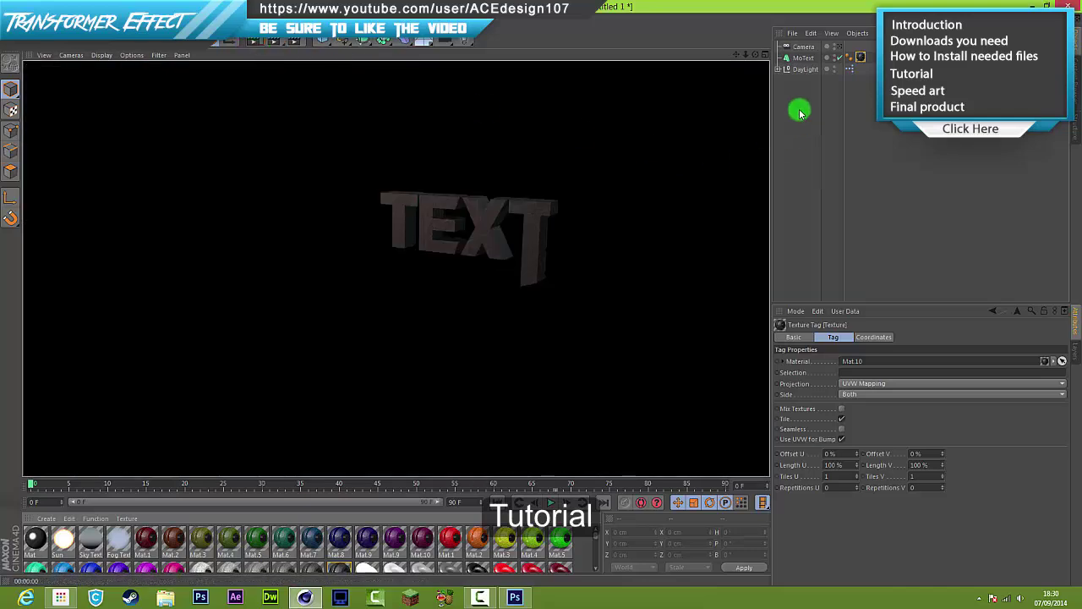
Replace the text's Mat.10 material with the black Mat.99 material and render the active view
click(860, 58)
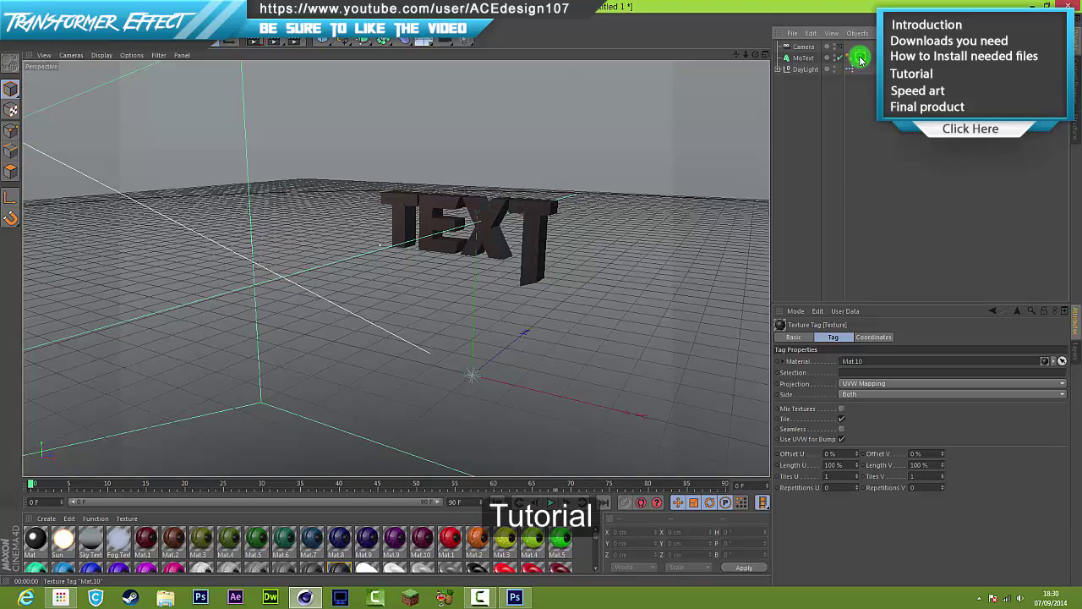
drag(440, 495, 510, 191)
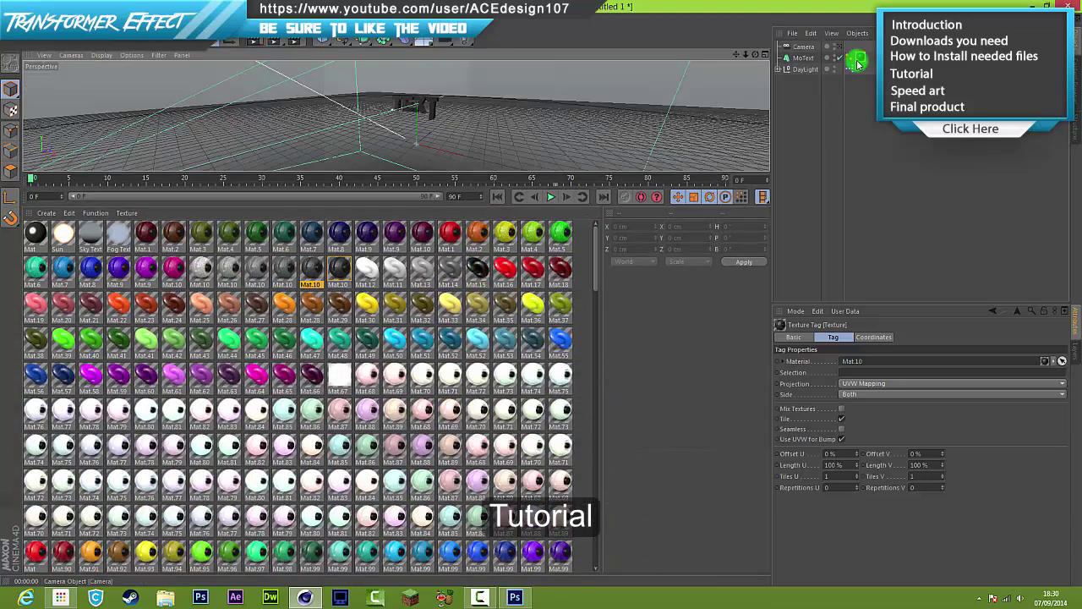
key(Delete)
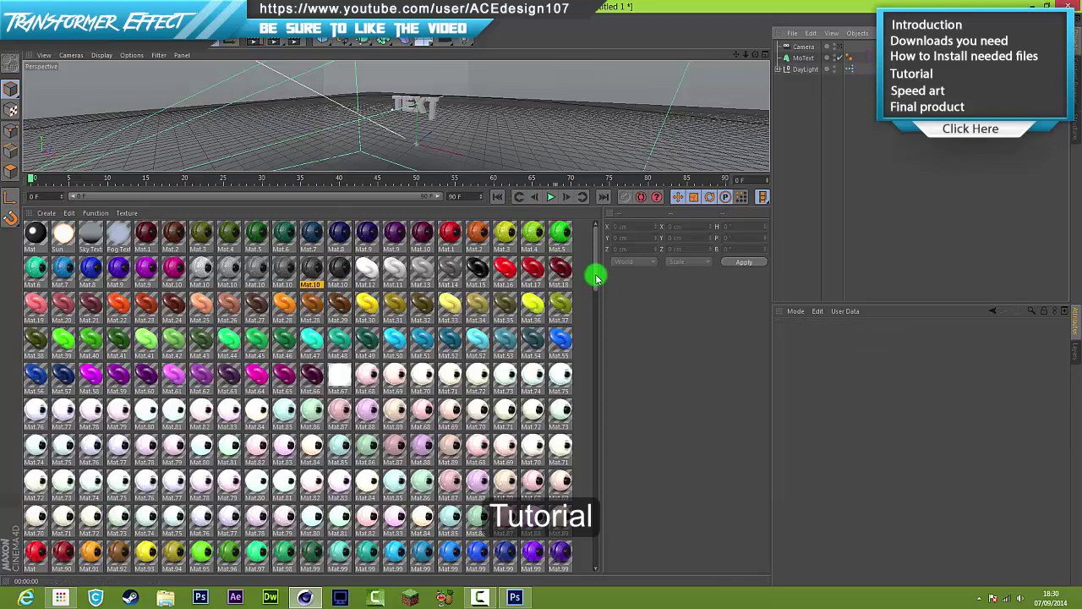
drag(596, 277, 596, 311)
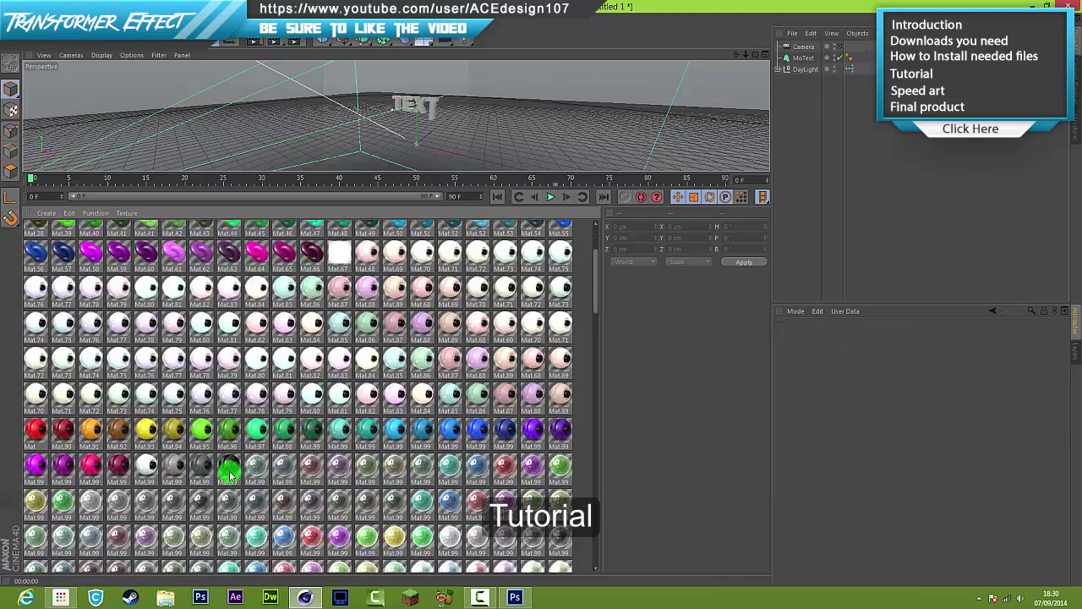
drag(810, 63, 812, 64)
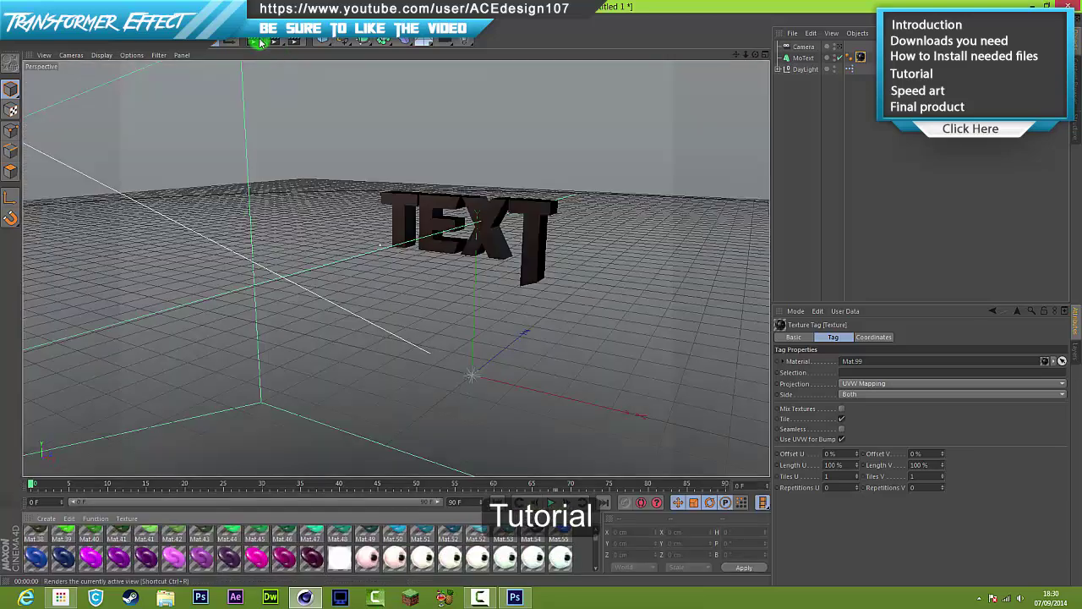
click(255, 43)
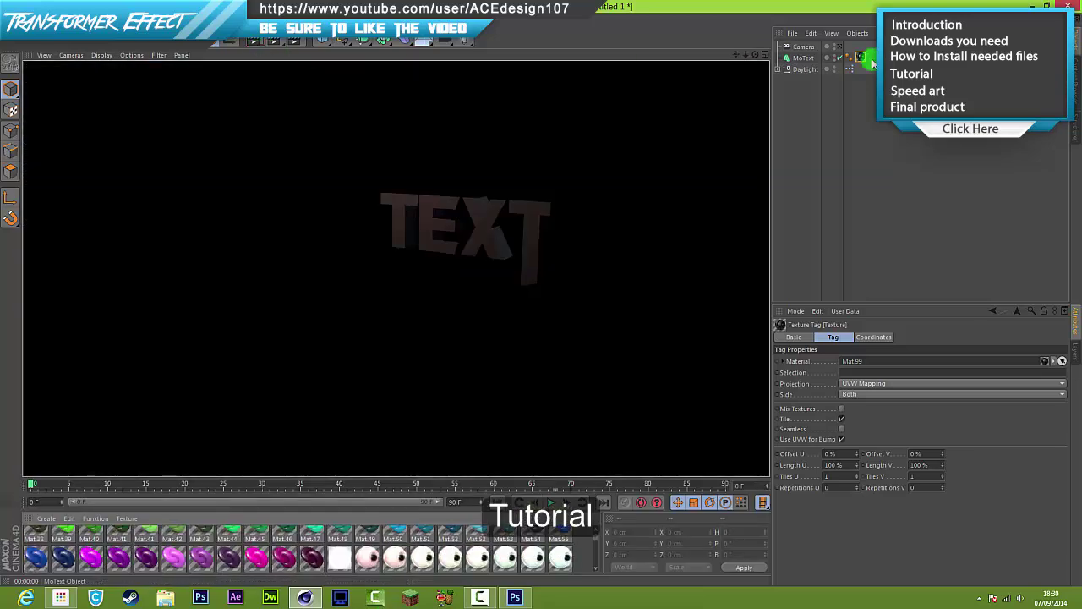
Set the side to Front and the projection to Frontal on the text's Mat.99 texture tag
click(820, 58)
click(861, 57)
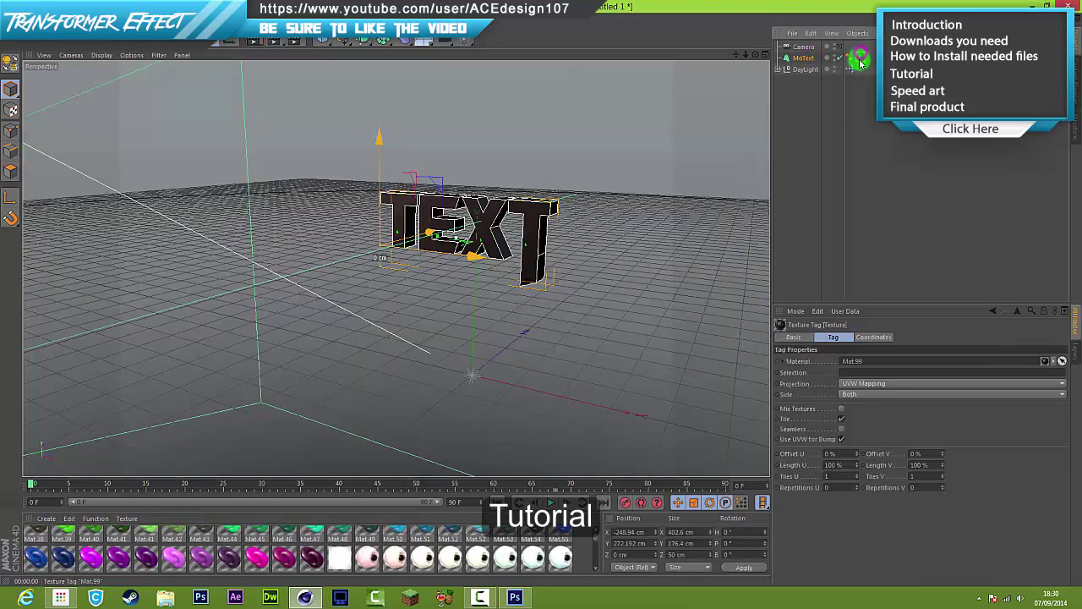
click(851, 395)
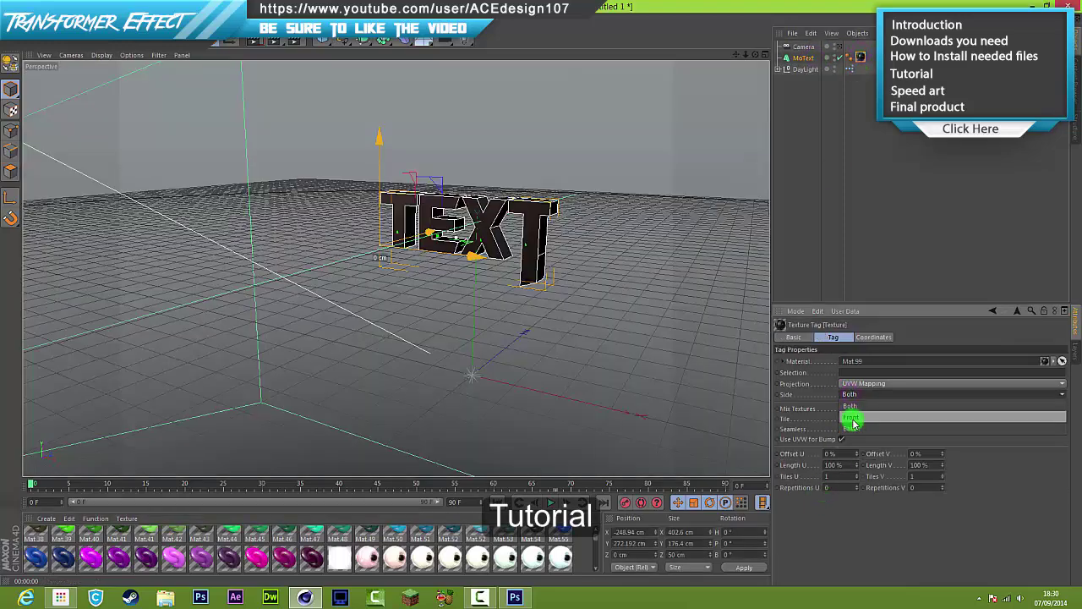
click(853, 421)
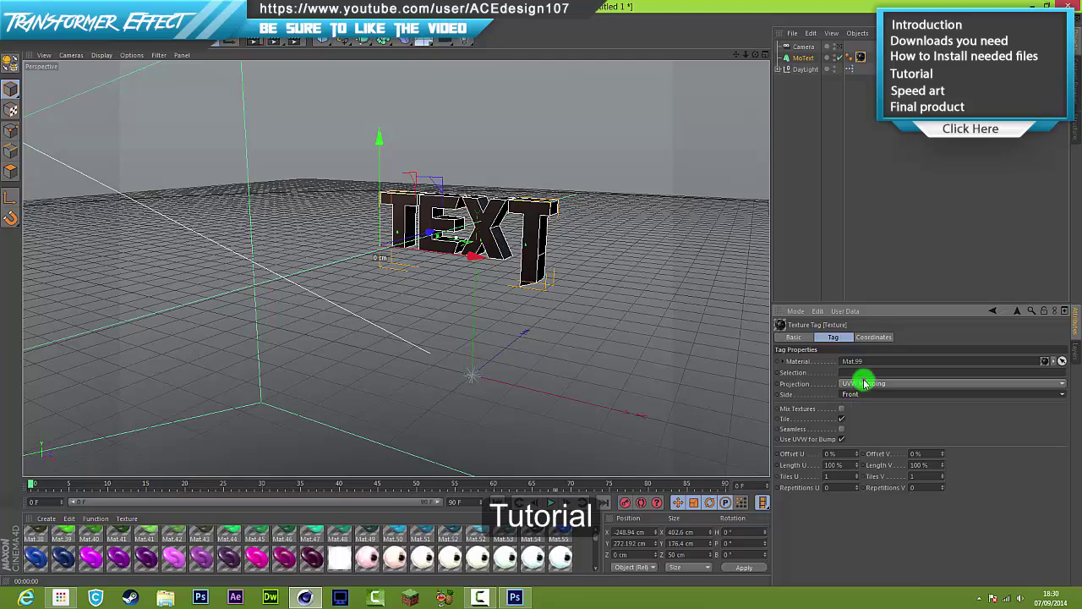
click(858, 385)
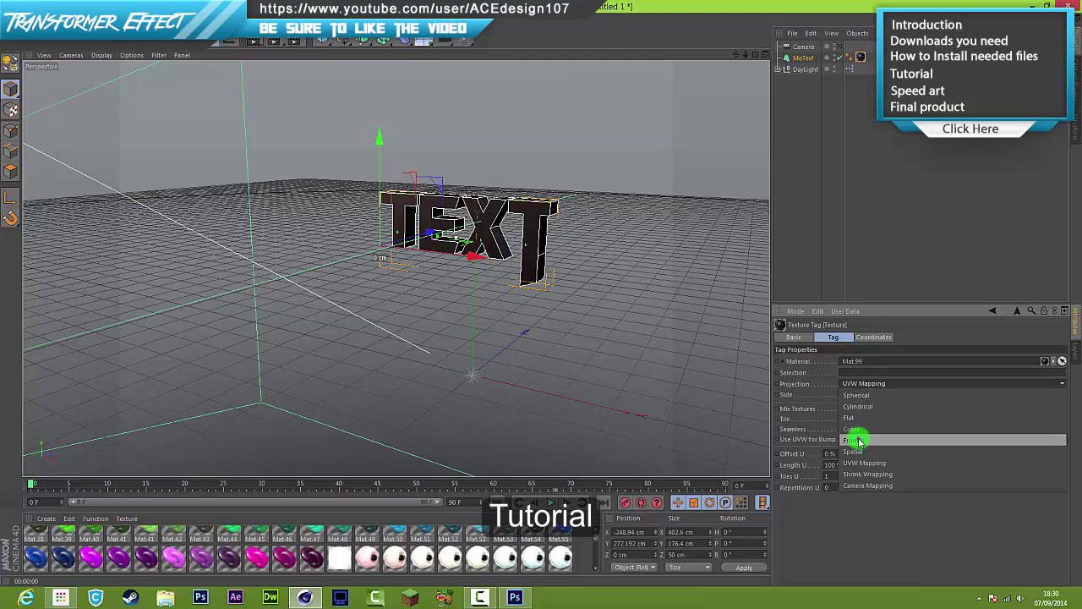
click(857, 441)
click(804, 231)
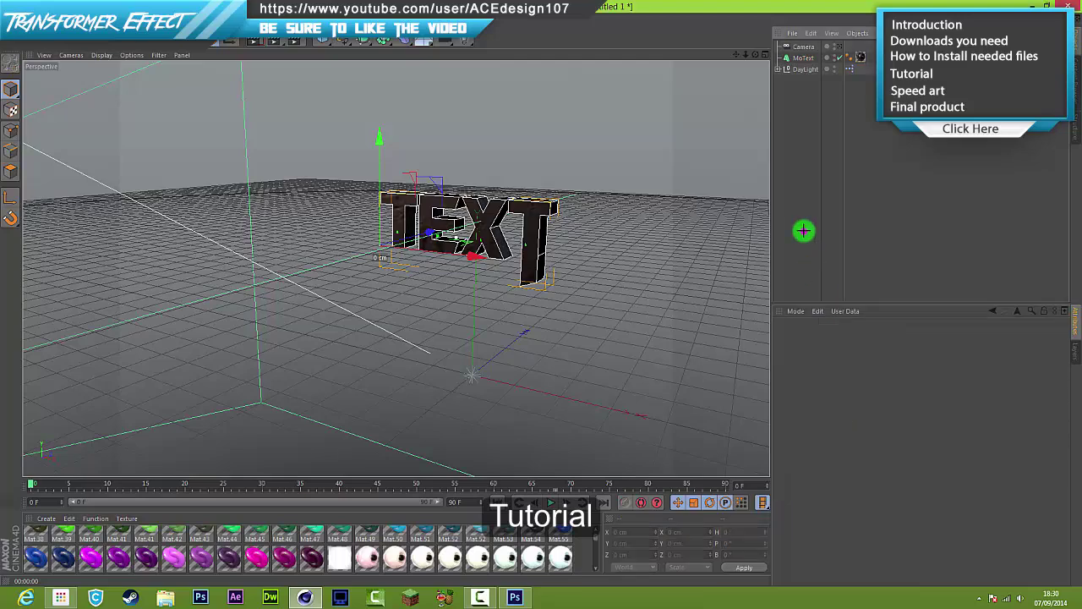
Set the texture tag's side to Both and render the active view with the frontal projection
click(800, 58)
click(862, 58)
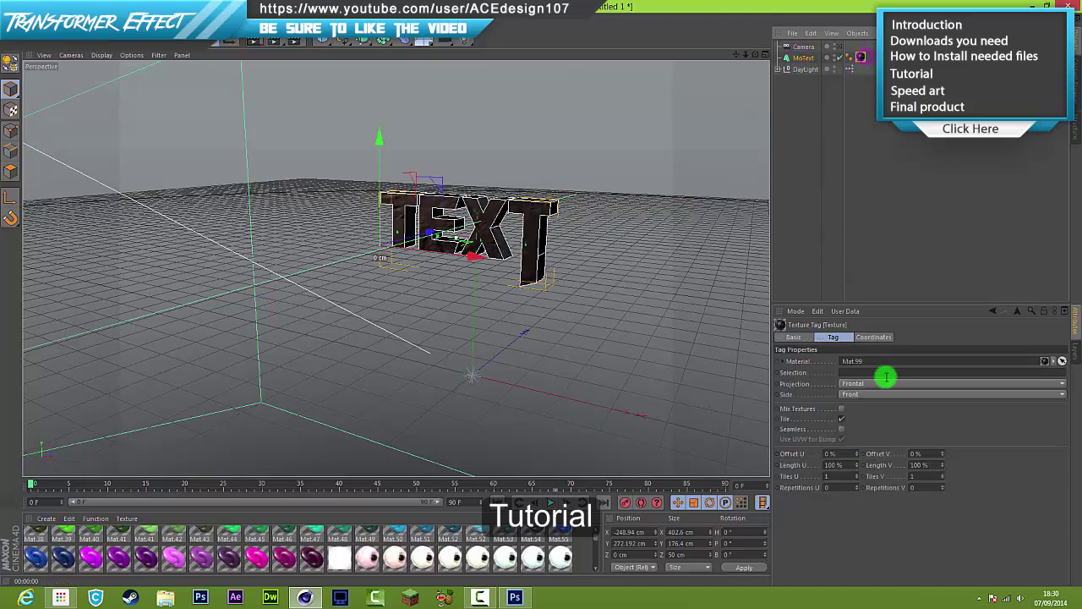
click(868, 395)
click(865, 406)
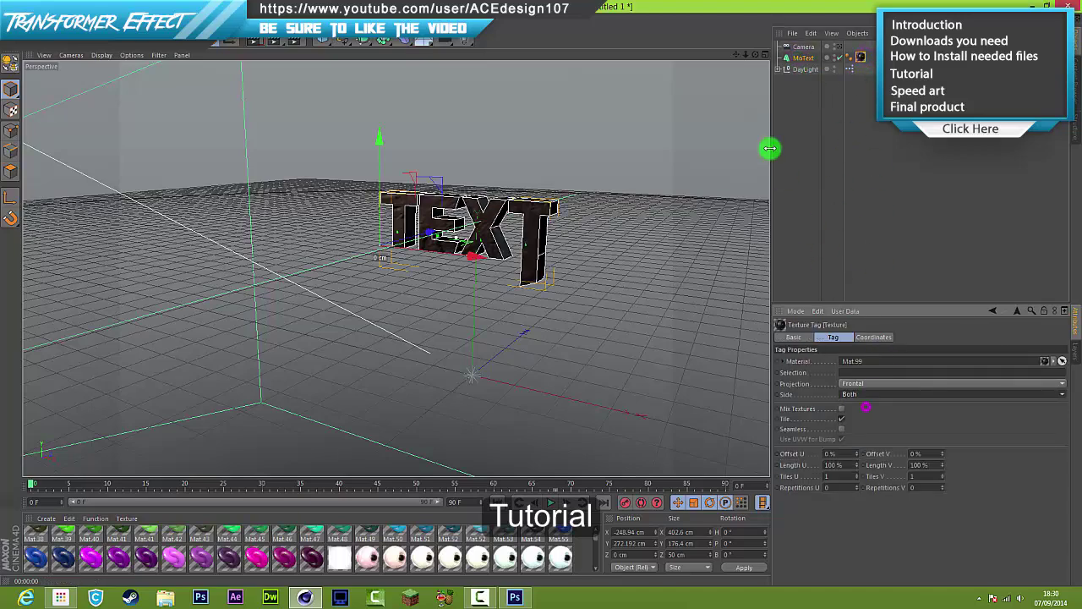
click(254, 41)
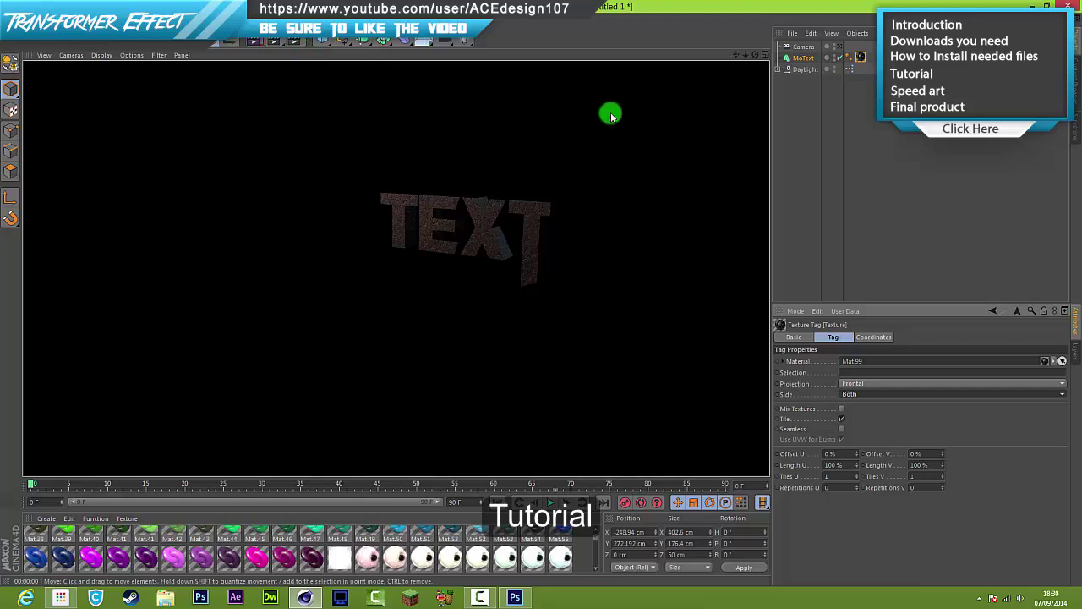
click(859, 59)
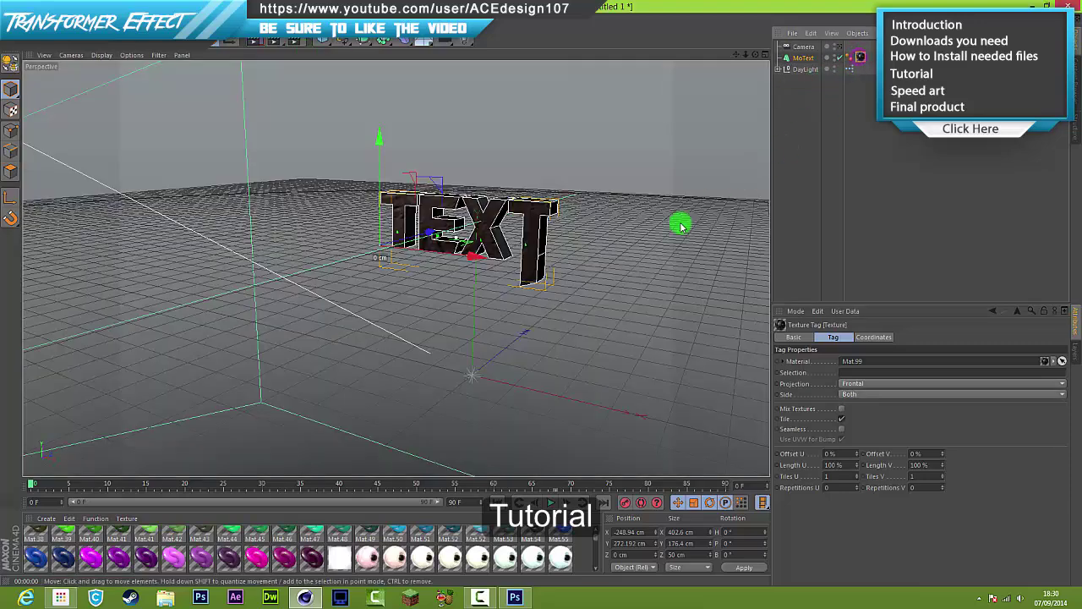
key(Delete)
key(ctrl+z)
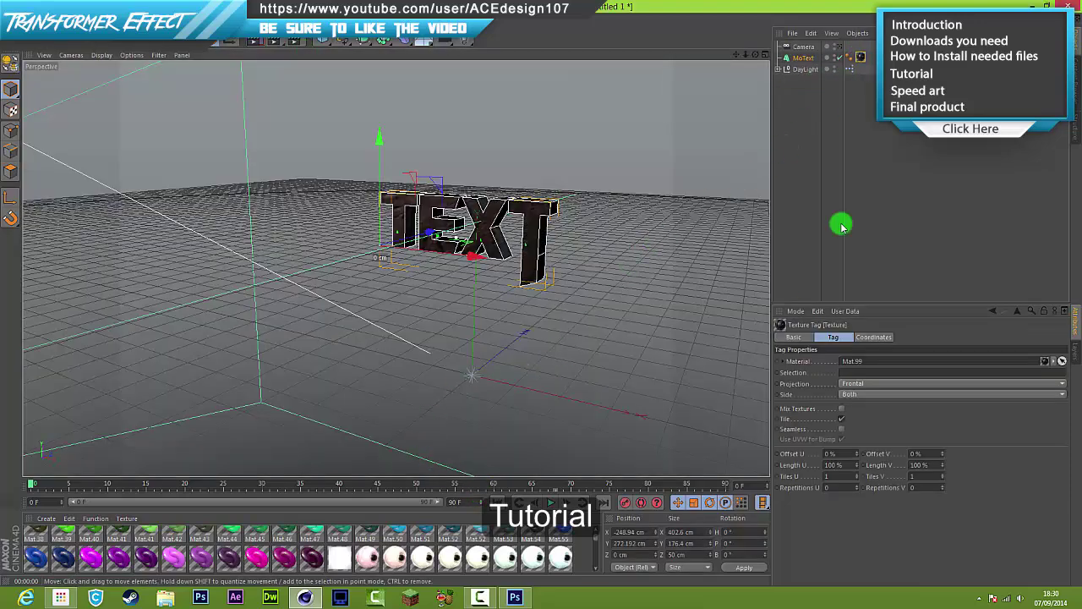
Remove the Mat.99 texture tag from the MoText object and apply a different dark Mat.99 material from further down the collection
click(861, 57)
click(851, 116)
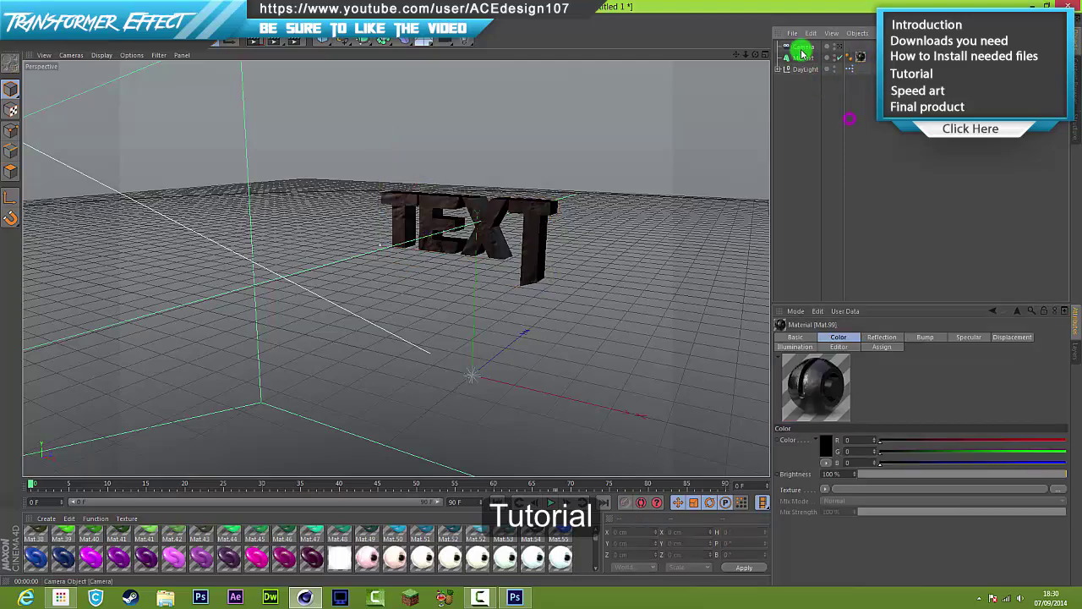
click(805, 56)
click(863, 90)
click(858, 55)
key(Delete)
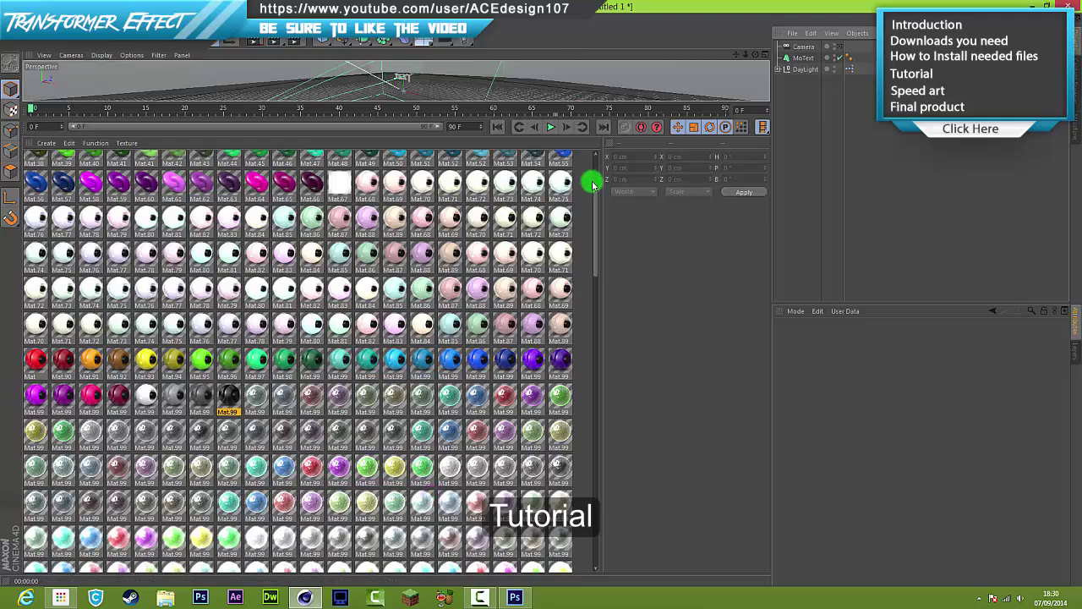
drag(592, 179, 813, 59)
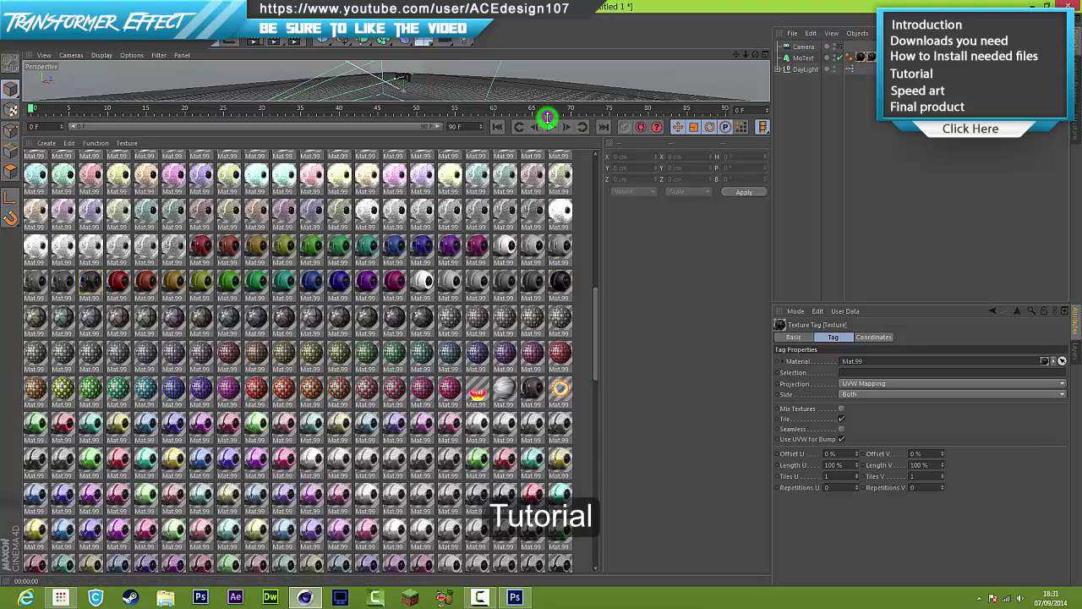
Shrink the material manager, delete the extra texture tag from the MoText object, and render the view before and after
drag(548, 117, 550, 492)
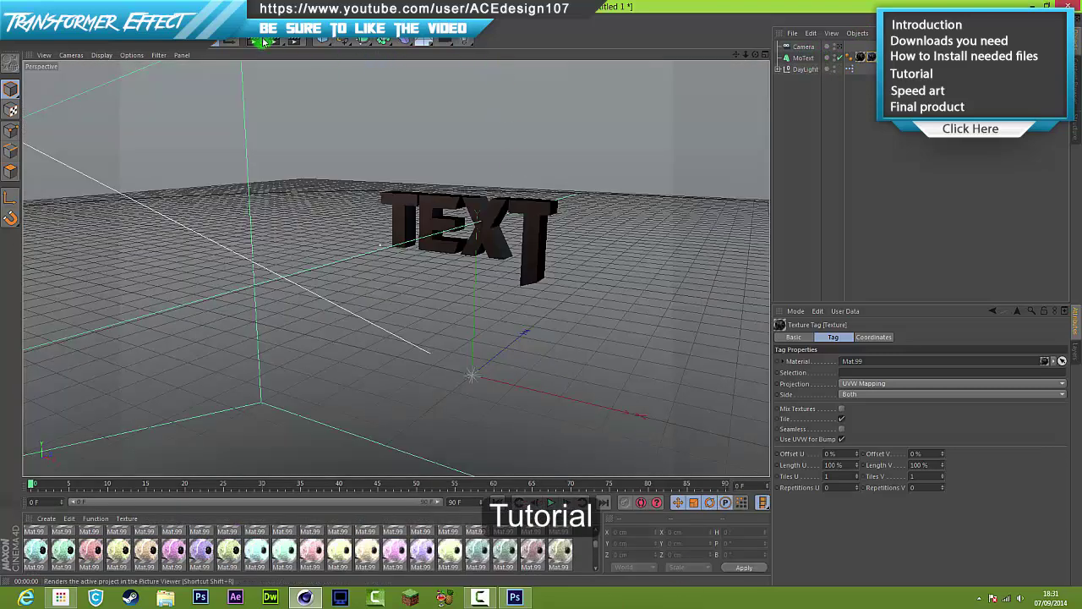
click(260, 40)
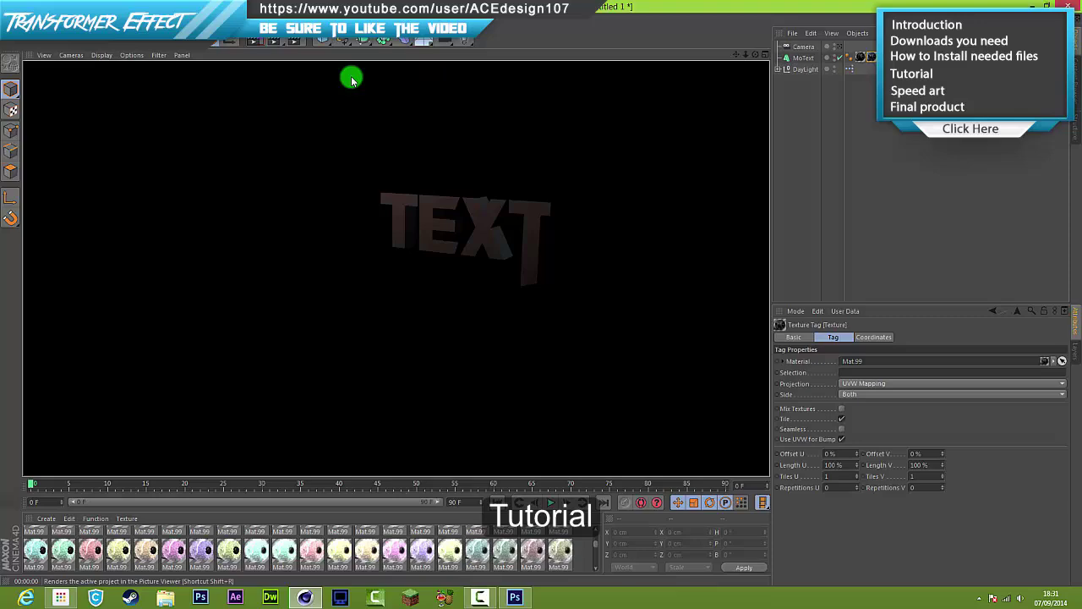
click(863, 58)
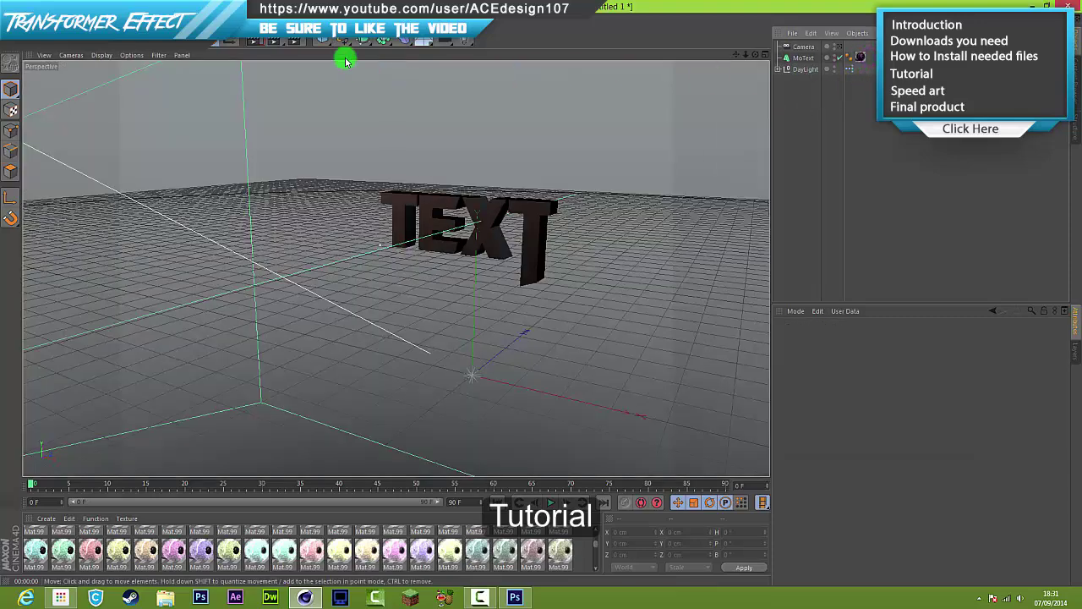
click(259, 42)
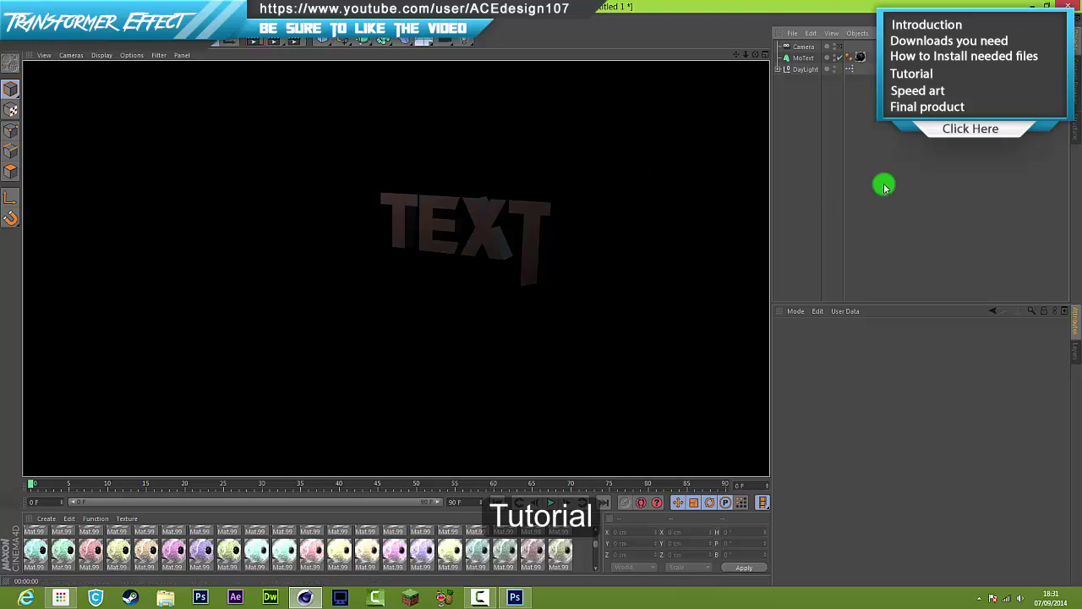
Move the text along its X axis to about -360 cm and render the view from a closer angle
click(804, 57)
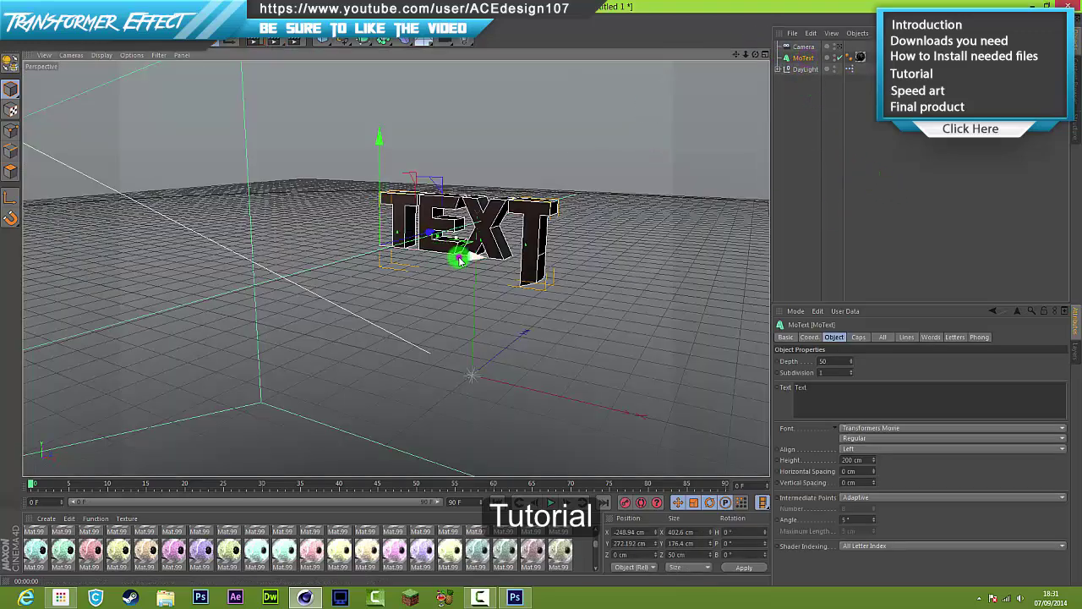
drag(456, 251, 404, 233)
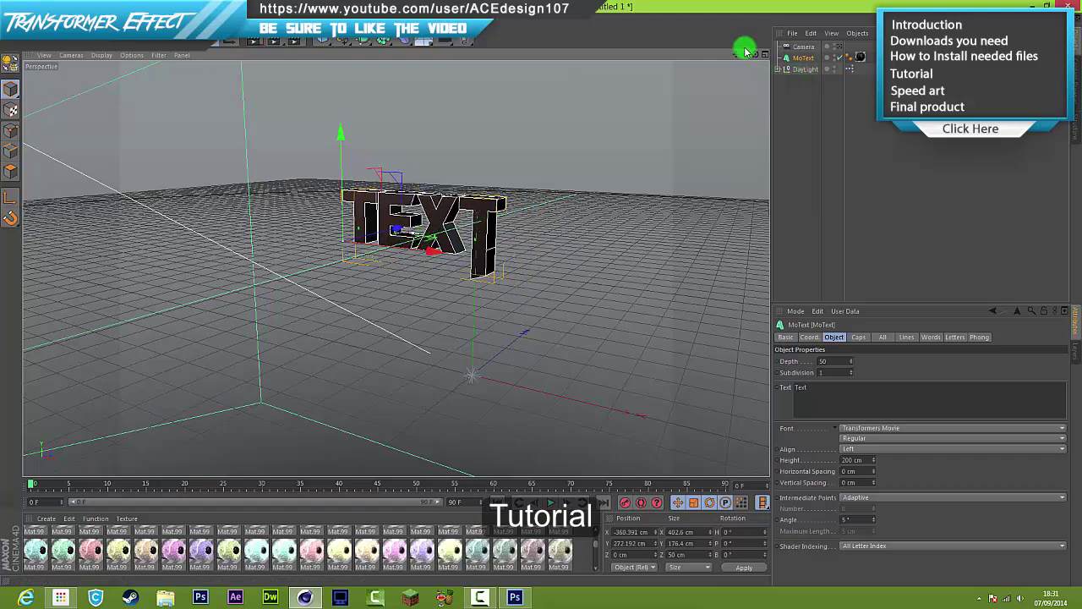
drag(755, 54, 541, 294)
drag(755, 54, 541, 293)
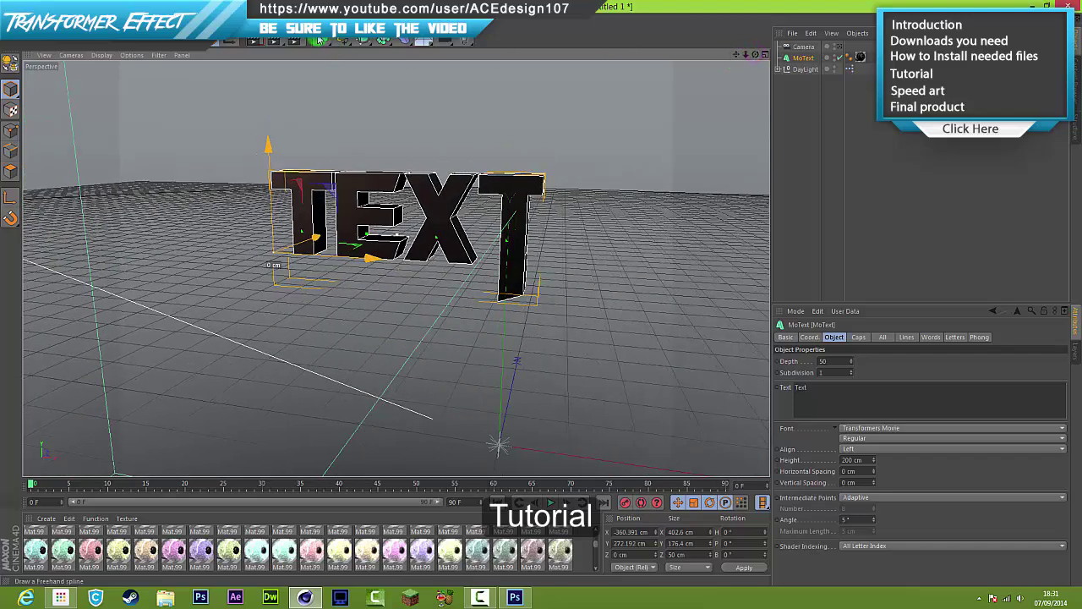
click(252, 41)
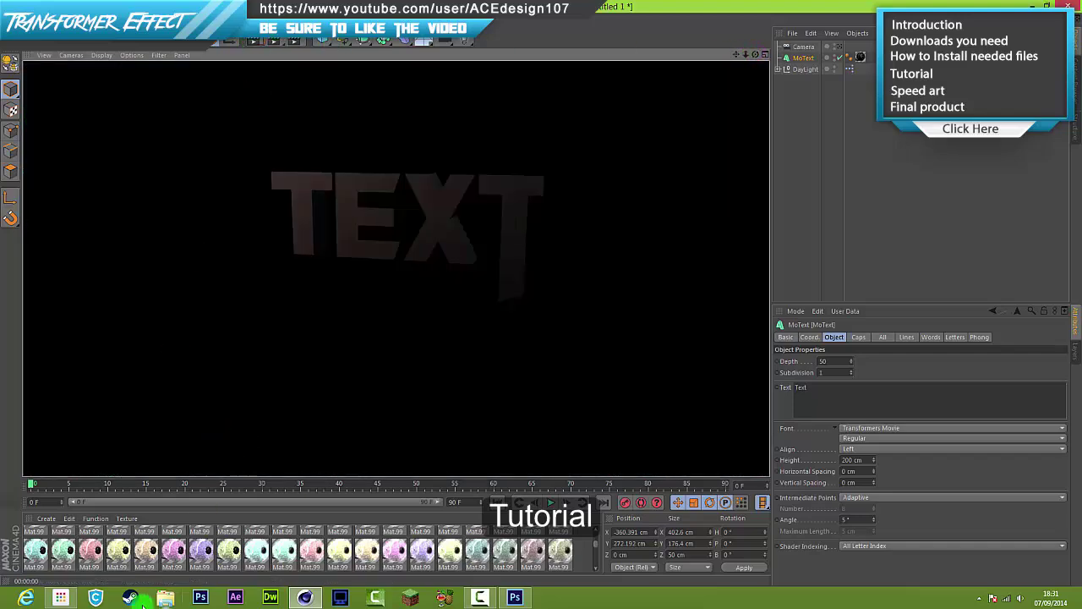
Switch to the browser and play the ending of the Transformers trailer from about 2:19 to study the title and logo
click(59, 598)
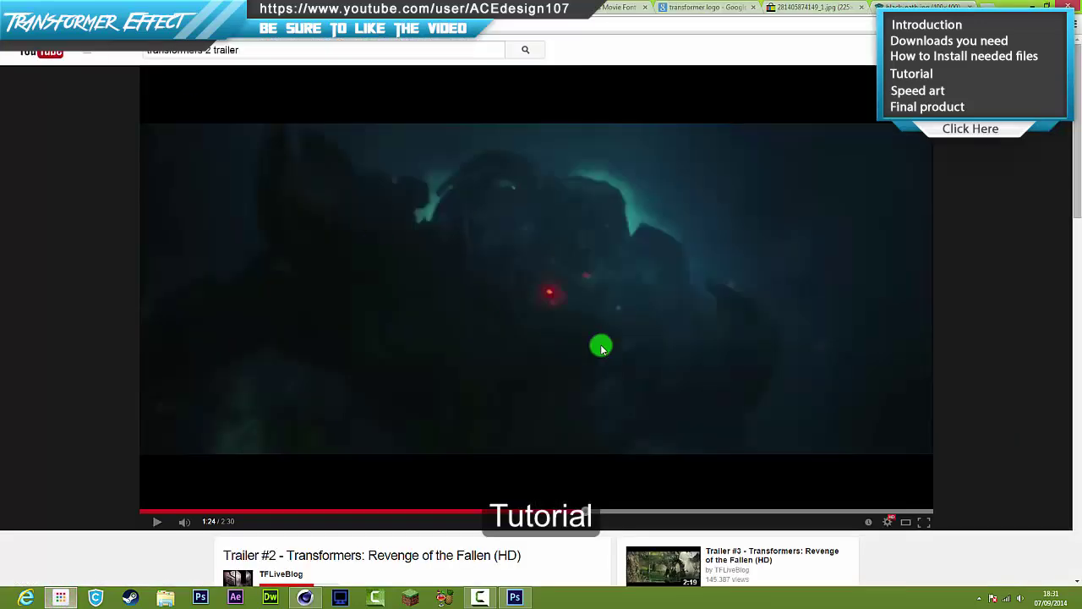
click(879, 513)
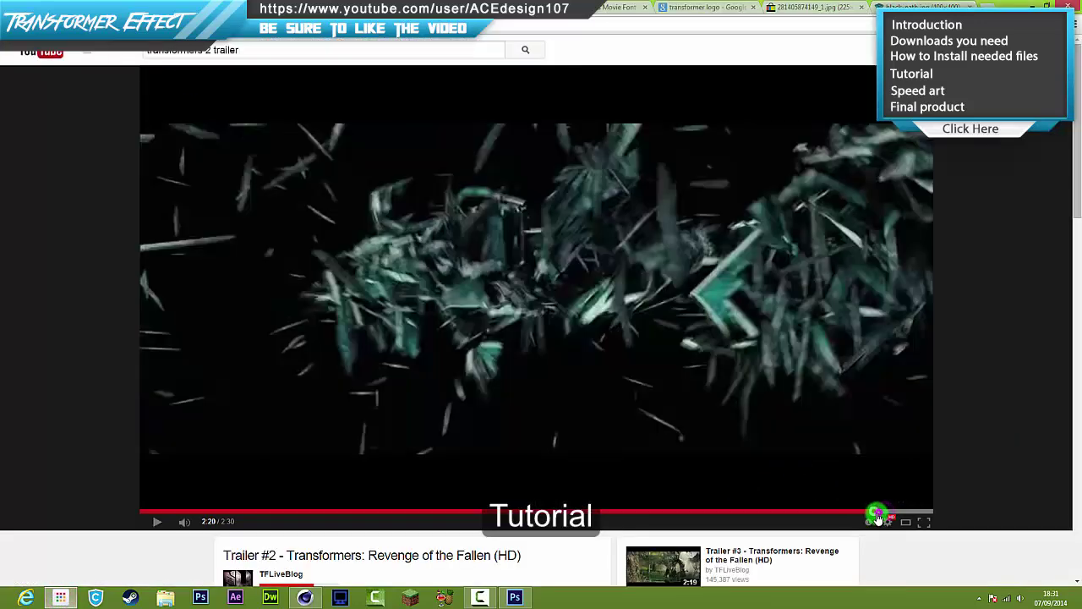
click(870, 513)
click(874, 513)
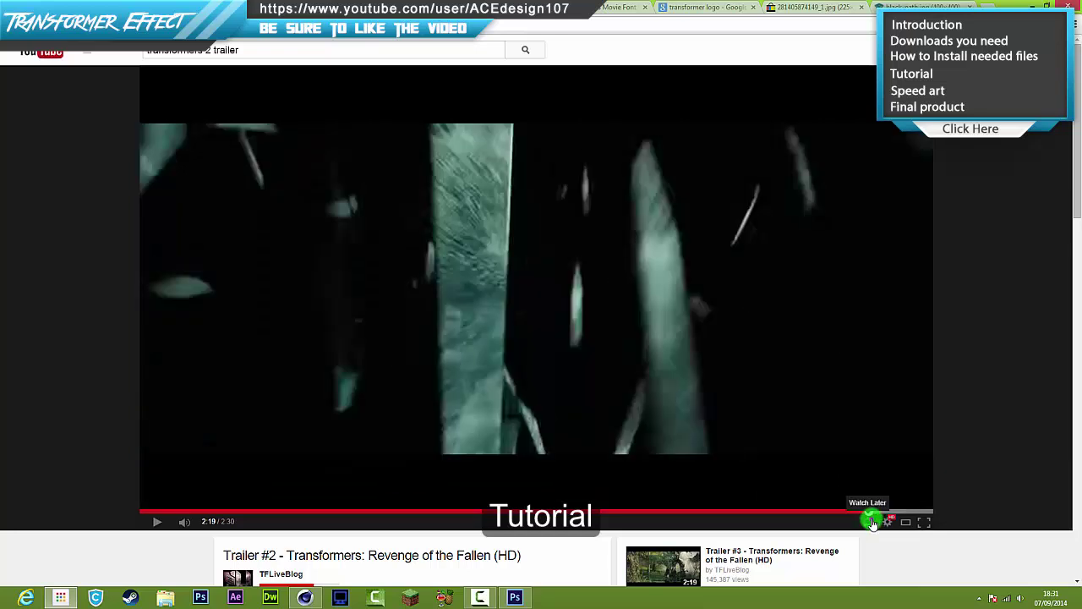
click(871, 521)
click(871, 522)
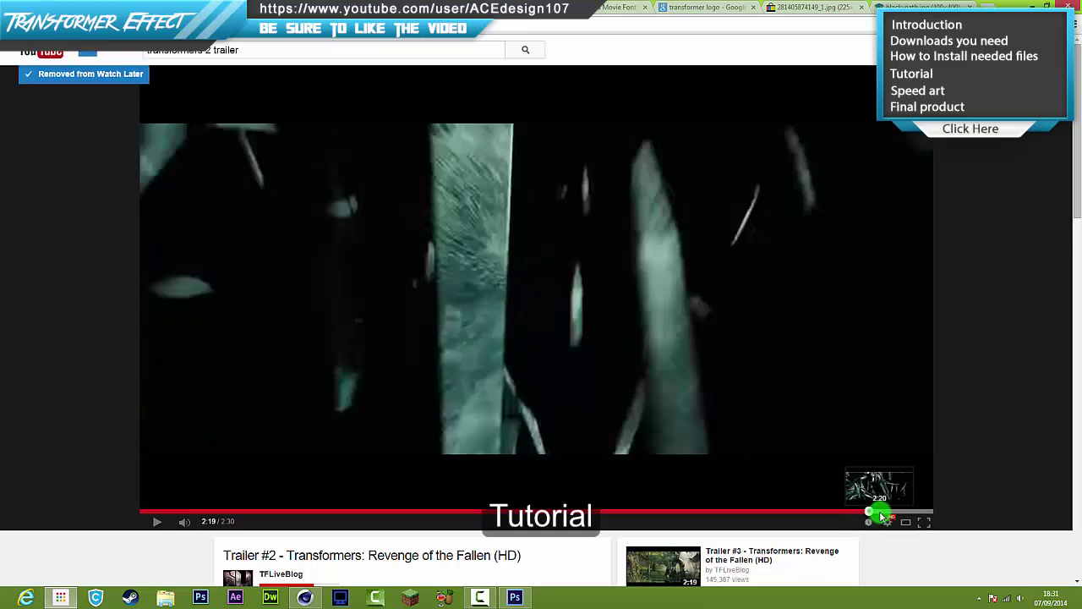
click(853, 446)
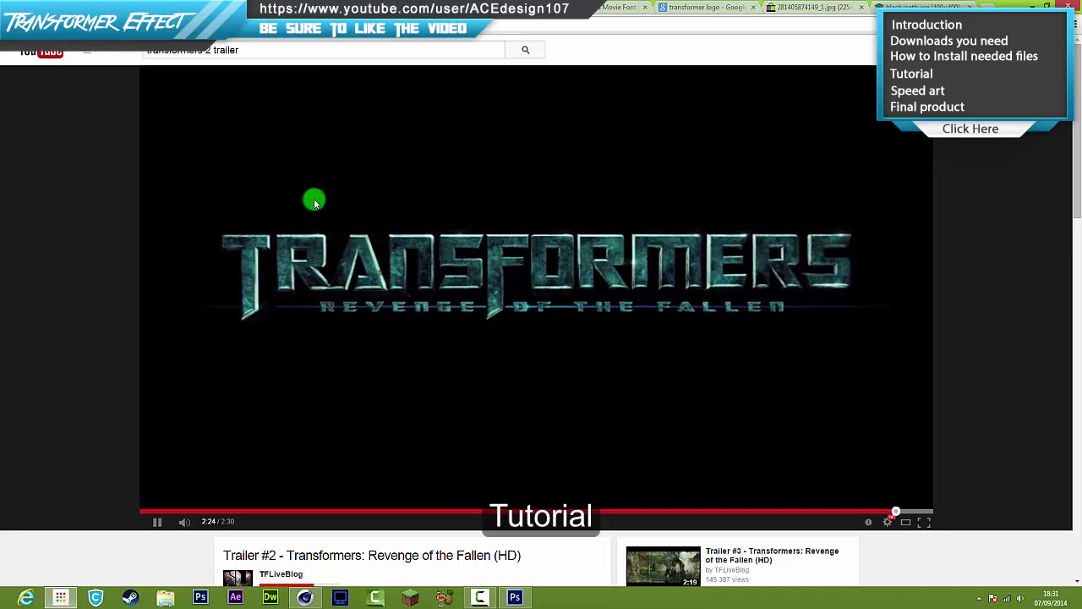
click(575, 247)
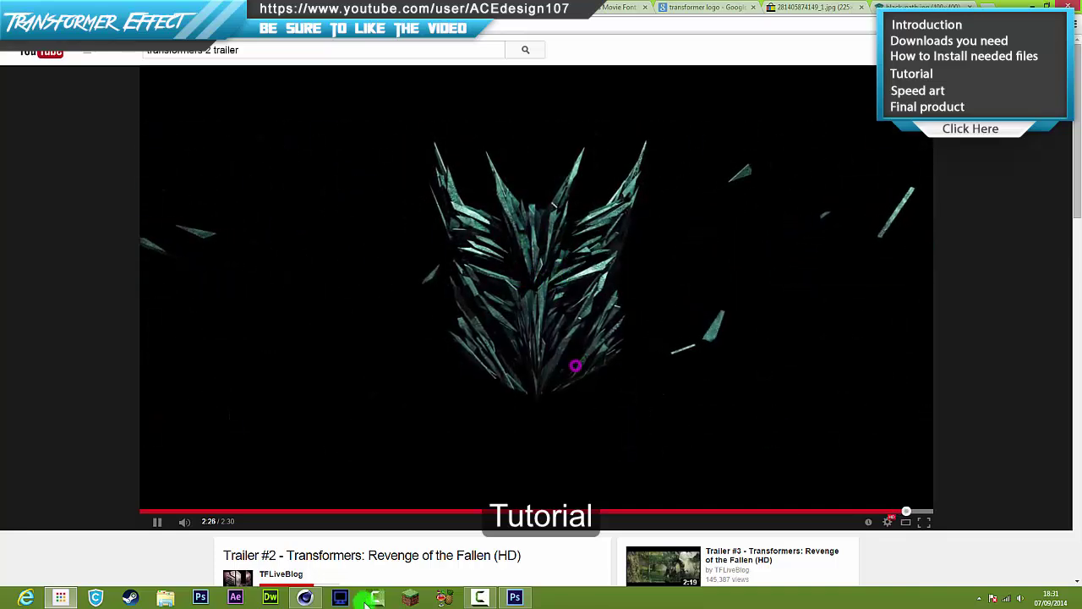
Switch back to Cinema 4D and merge the Illustrator file Transformers logo from the desktop, accepting the import settings
click(305, 598)
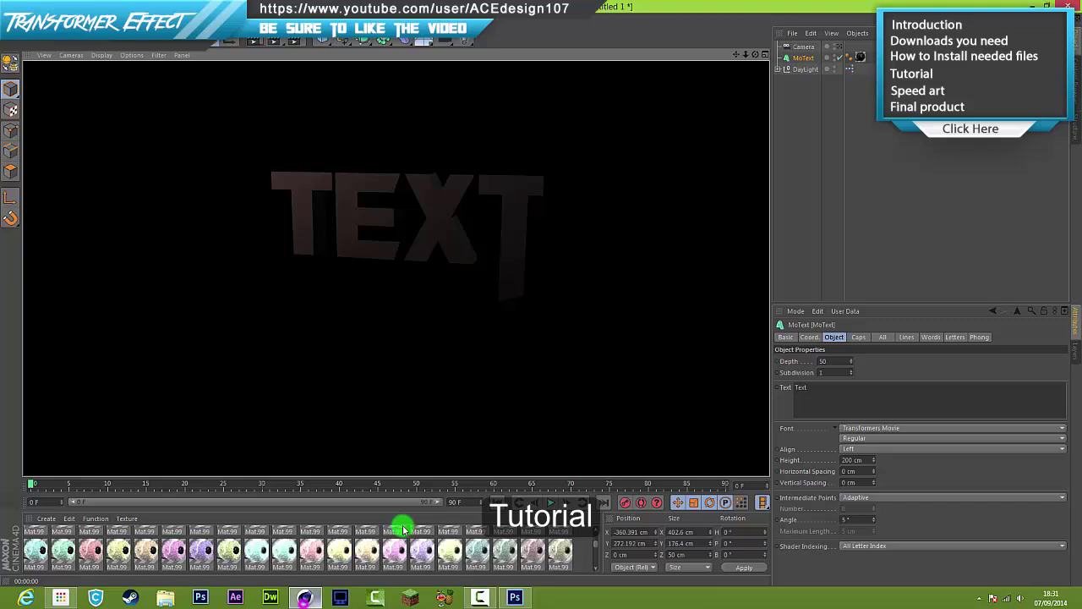
click(801, 61)
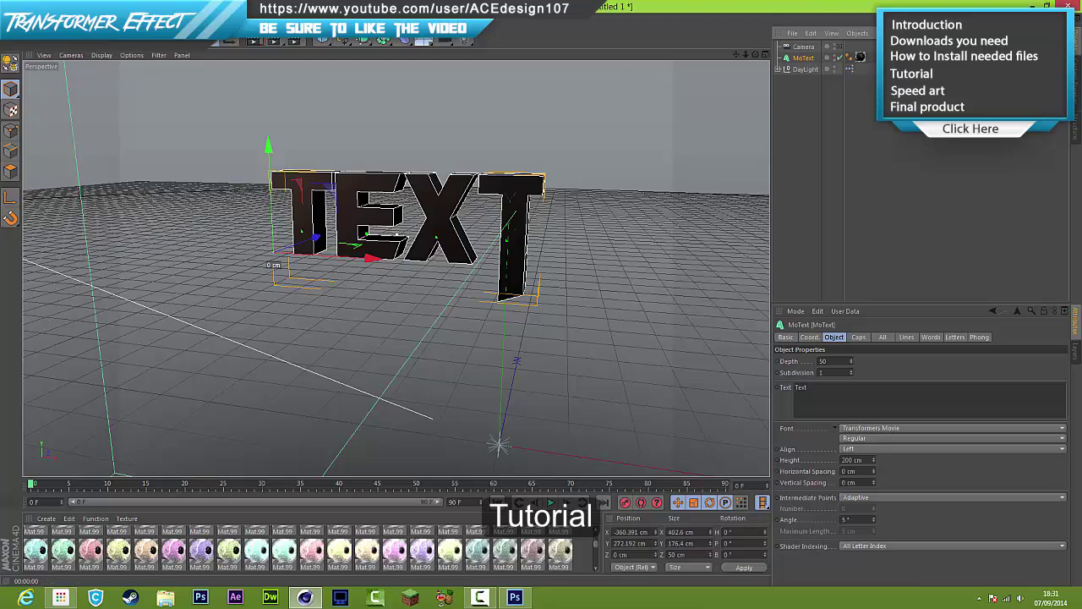
click(12, 33)
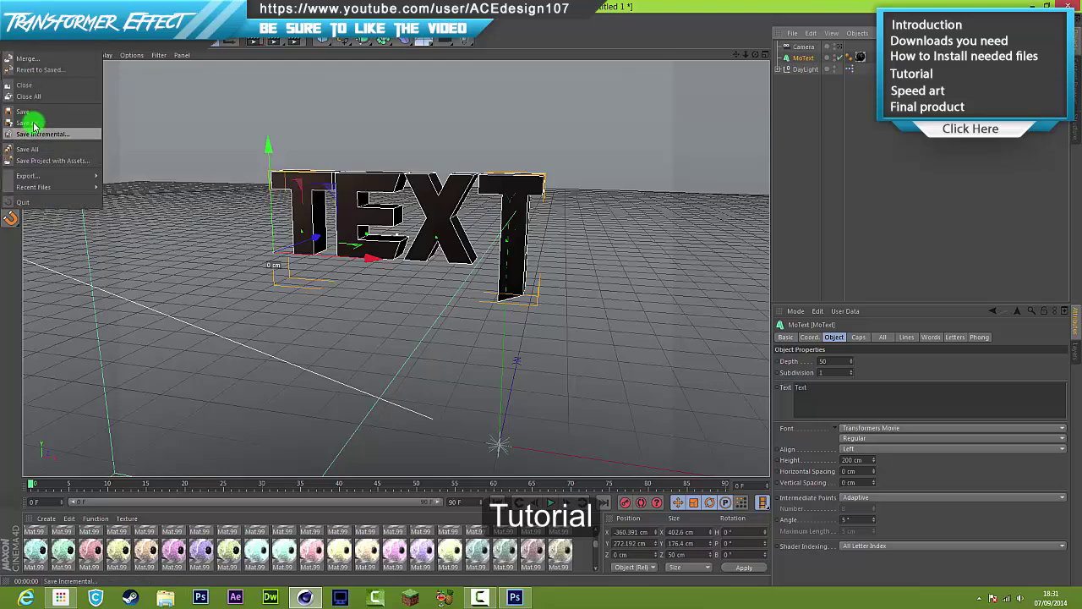
click(27, 58)
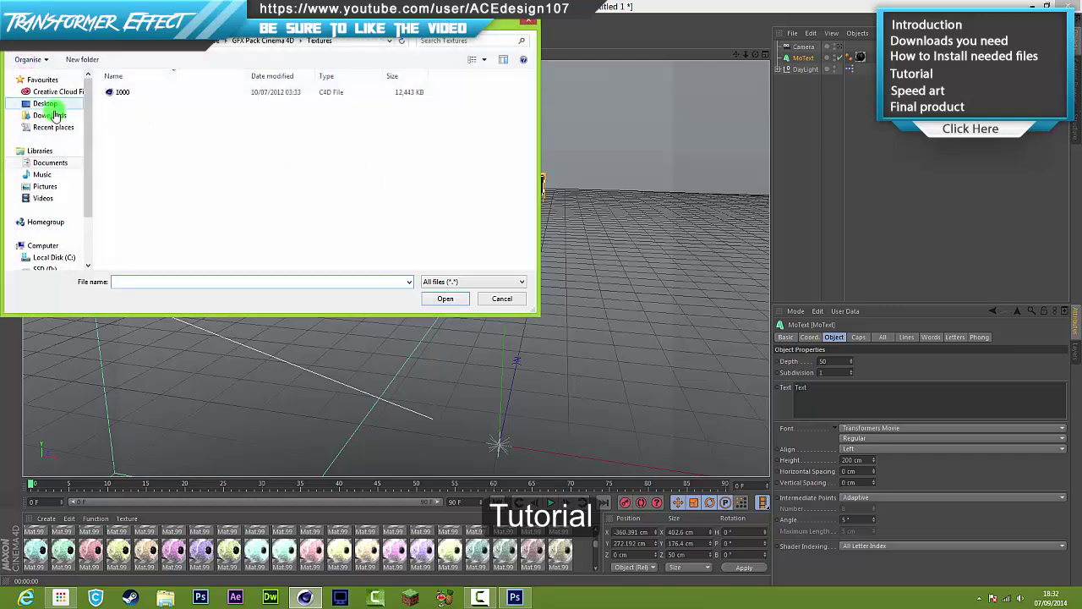
click(45, 103)
click(255, 191)
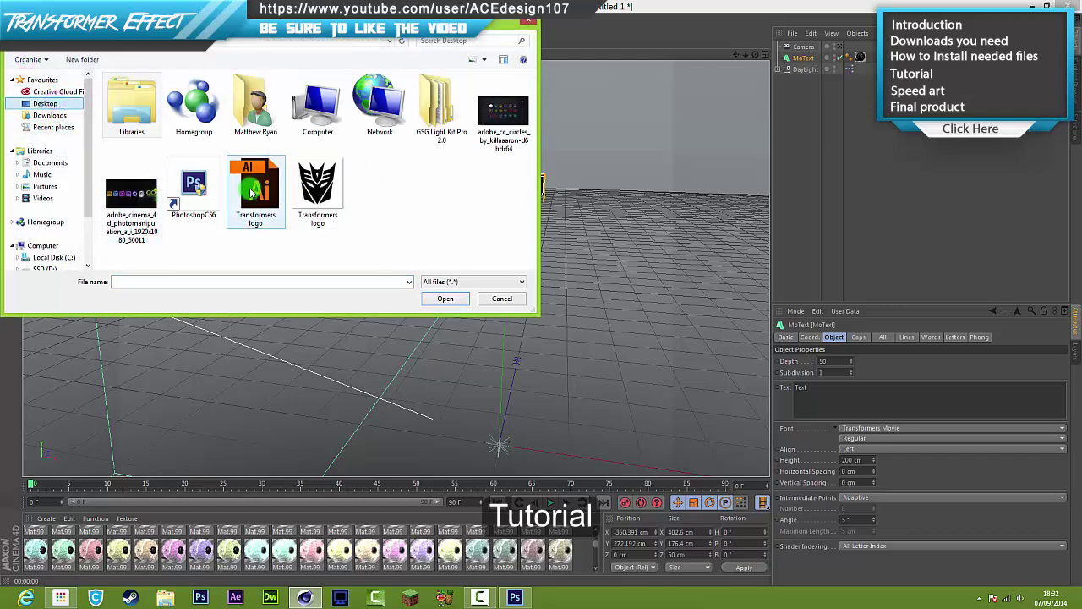
click(445, 298)
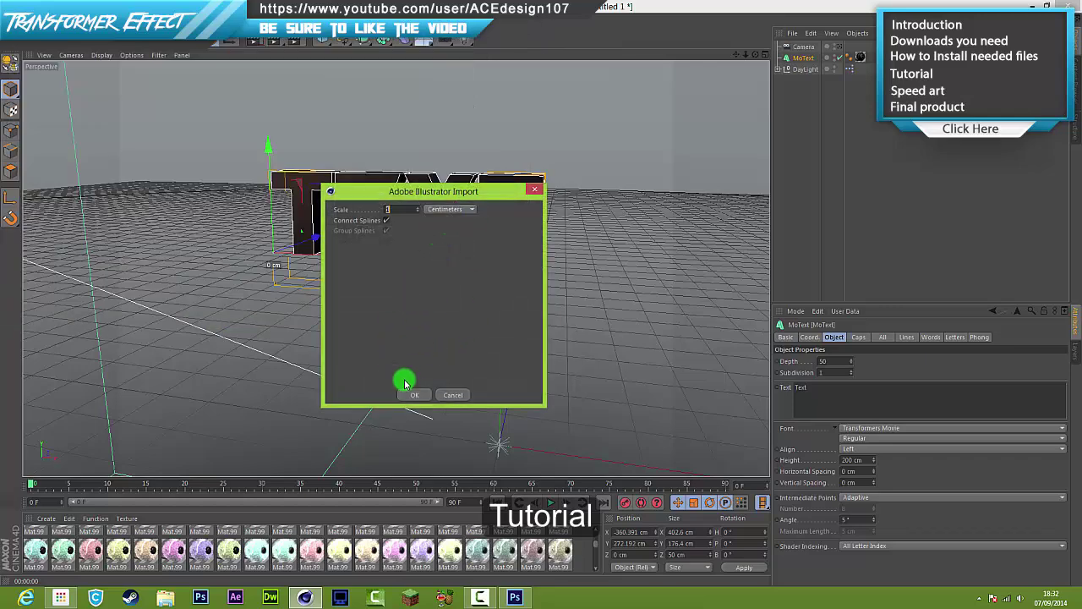
click(411, 395)
Move the imported logo over the text to about X -158 cm, Y 363 cm, Z -42 cm
drag(655, 289, 469, 326)
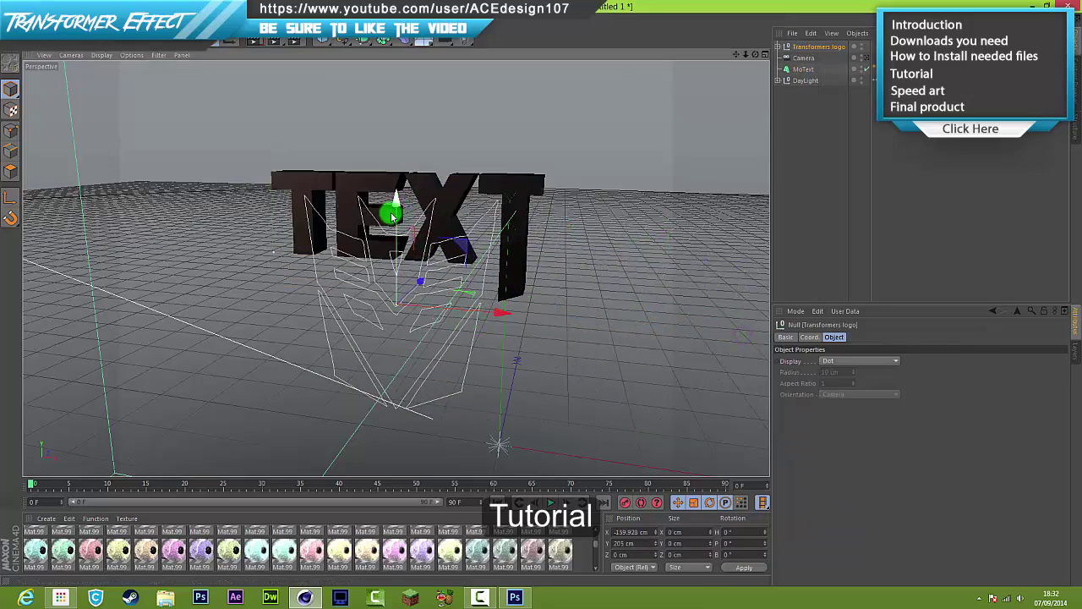
drag(389, 211, 430, 309)
drag(386, 228, 379, 90)
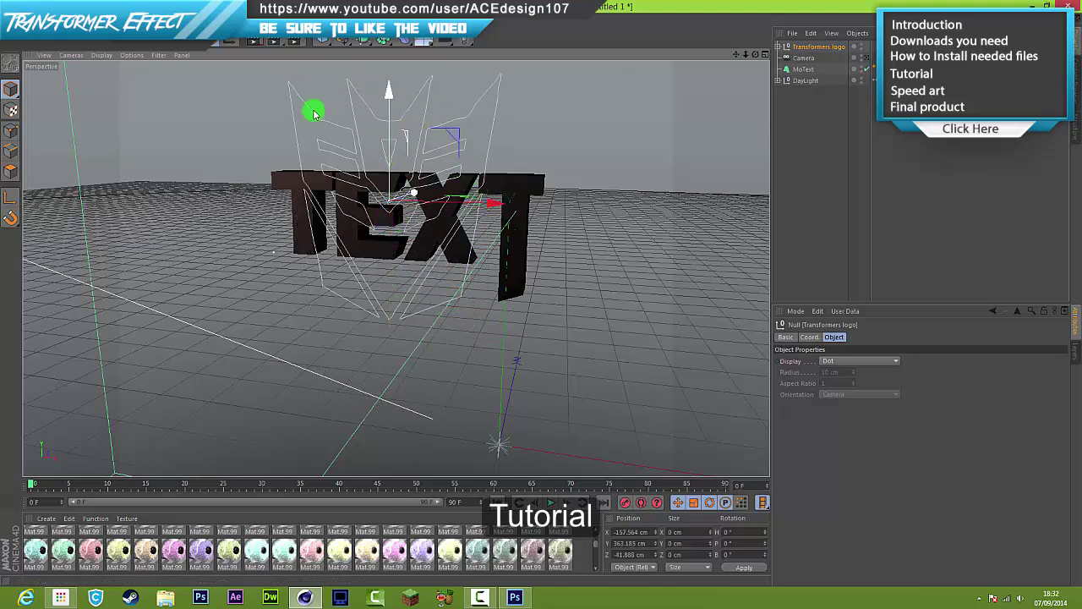
Scale the logo so it is slightly wider and shorter behind the text, and deselect it
click(100, 40)
drag(457, 145, 396, 127)
drag(416, 192, 472, 139)
click(883, 205)
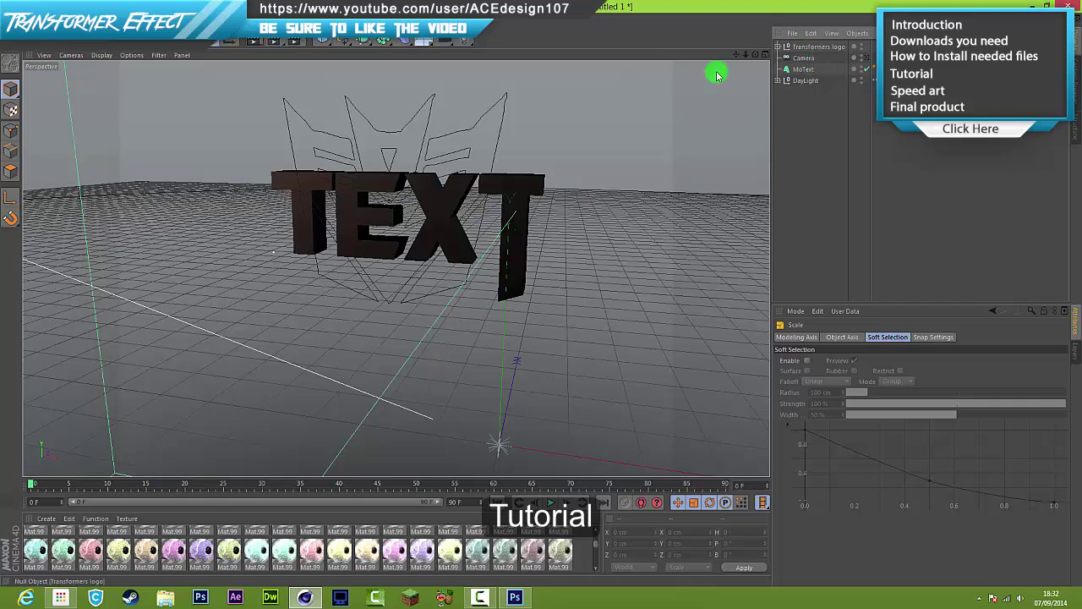
Add an Extrude NURBS object to the scene and switch to the Move tool
click(811, 51)
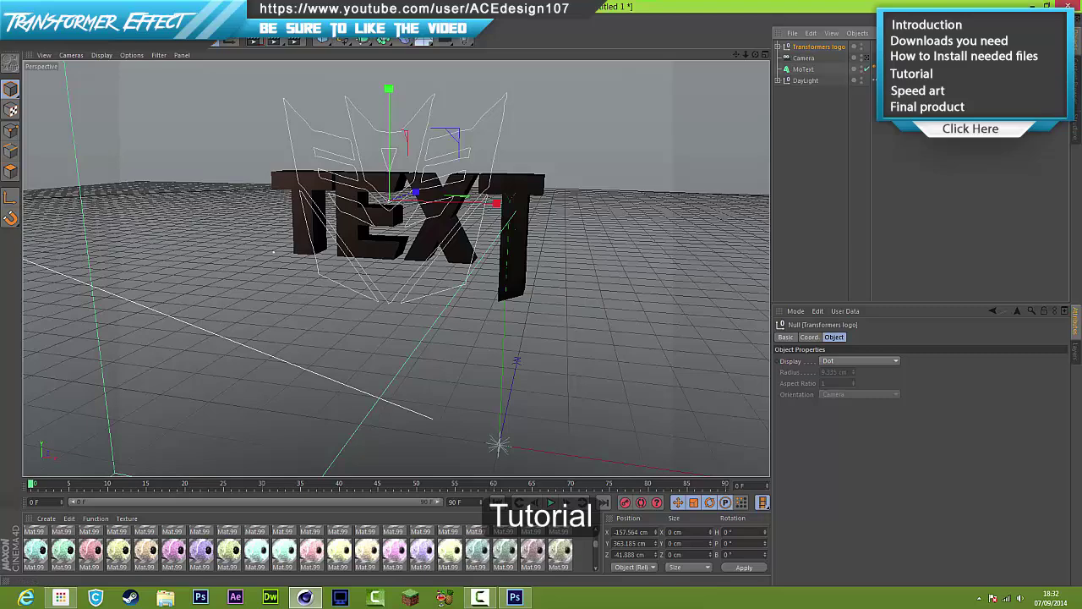
click(311, 18)
mouse_move(367, 18)
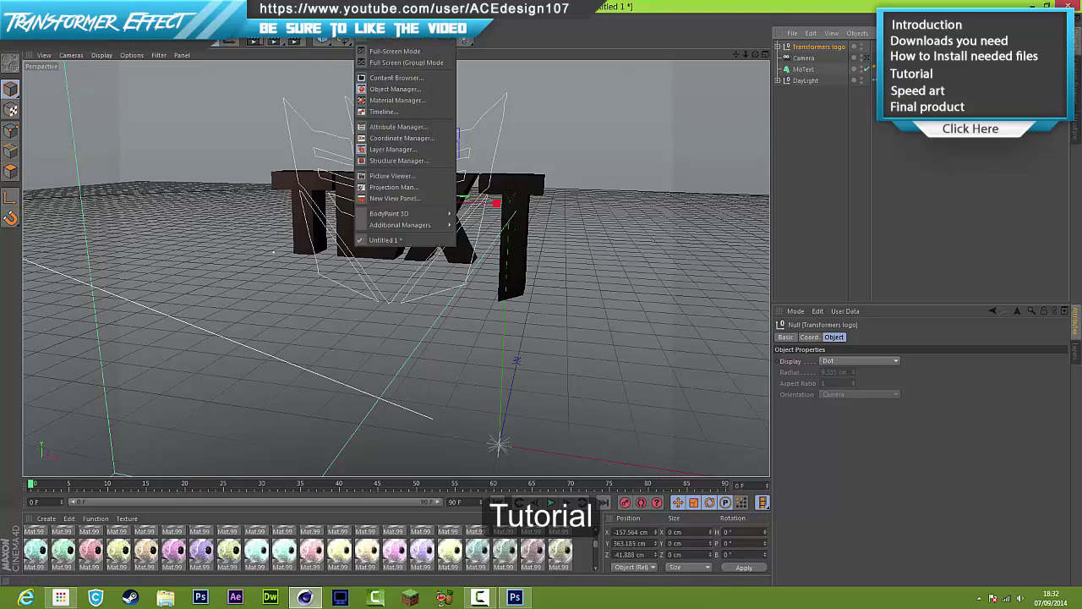
click(802, 125)
drag(363, 40, 480, 49)
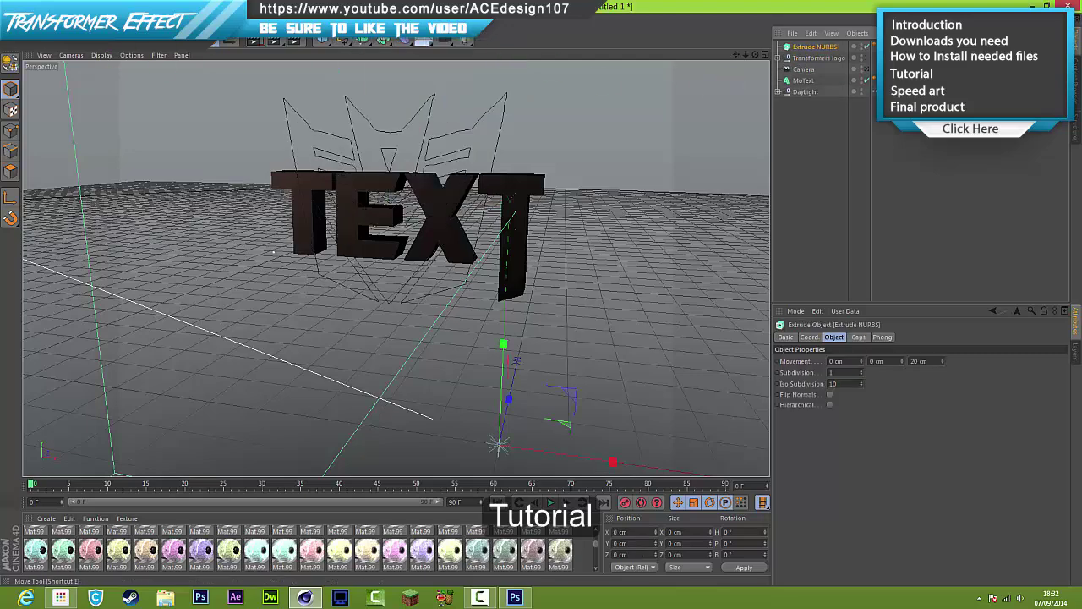
click(635, 129)
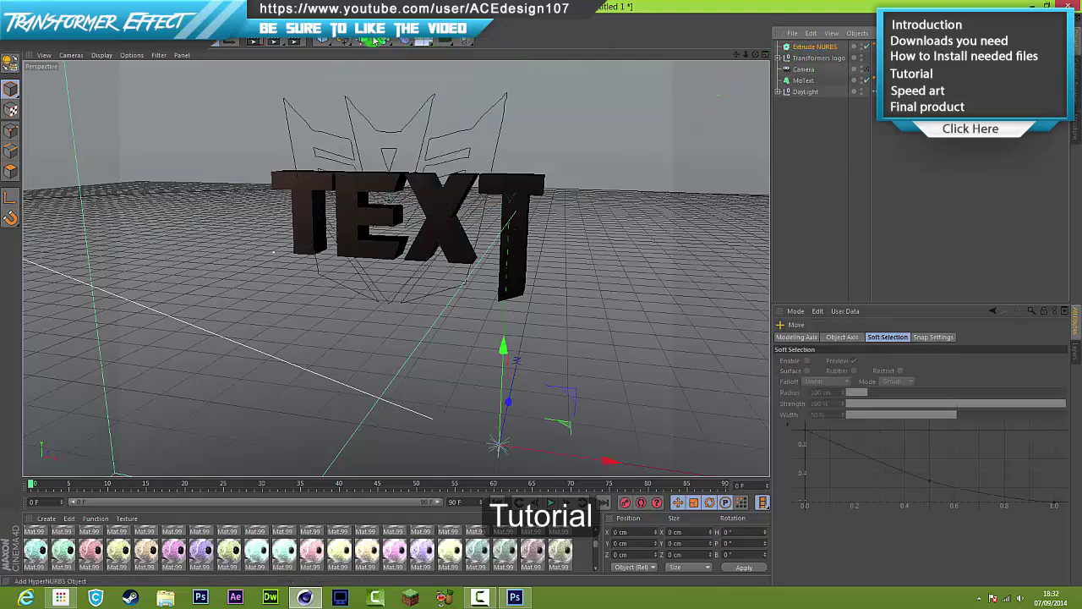
Expand the Transformers logo object group to free its four paths and delete the empty null
click(779, 58)
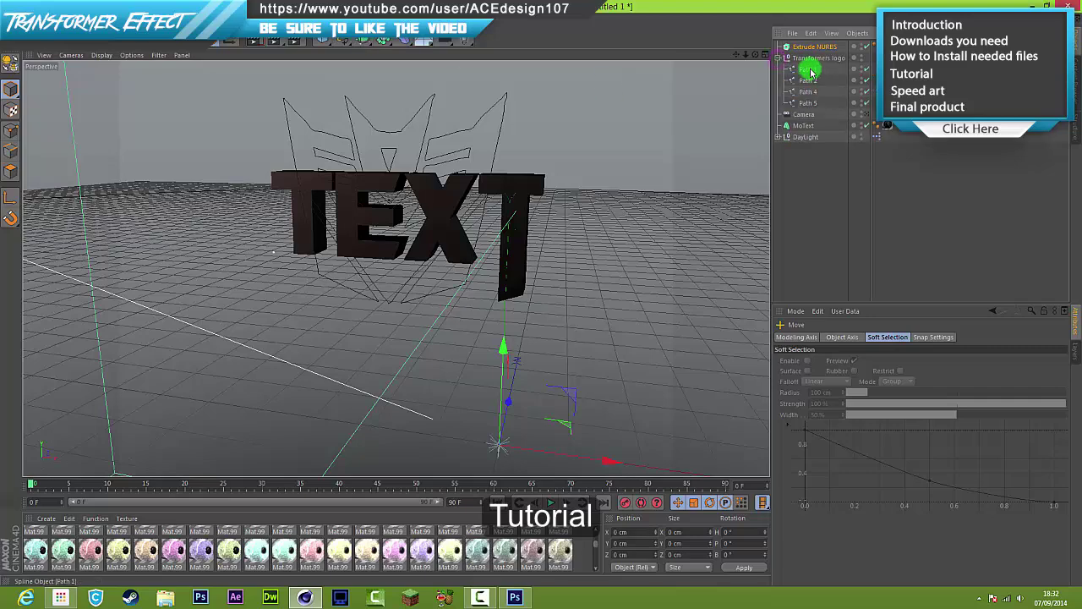
click(808, 69)
right_click(809, 60)
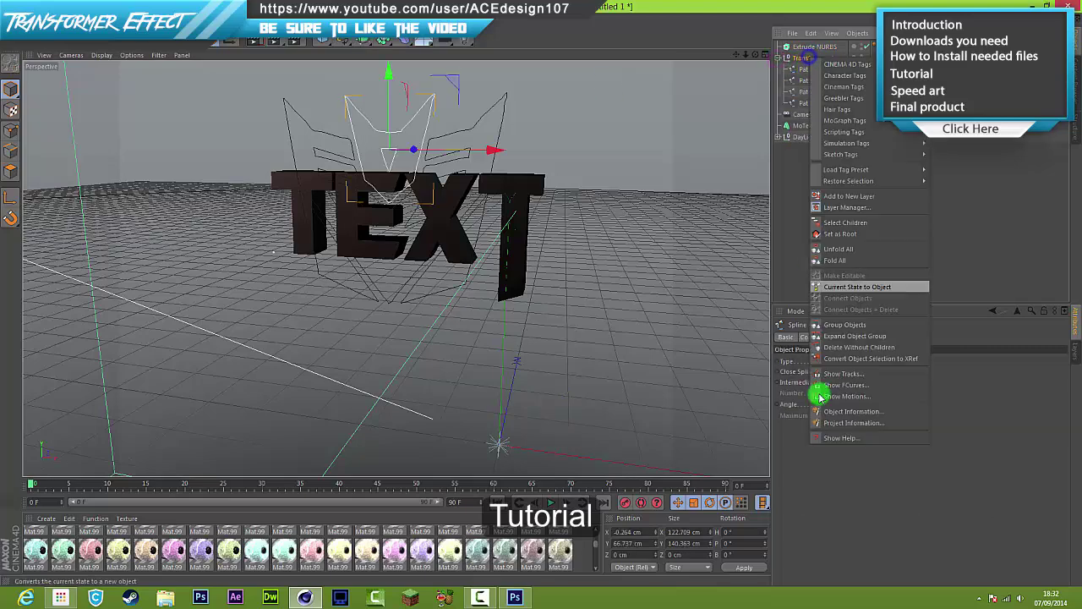
click(834, 335)
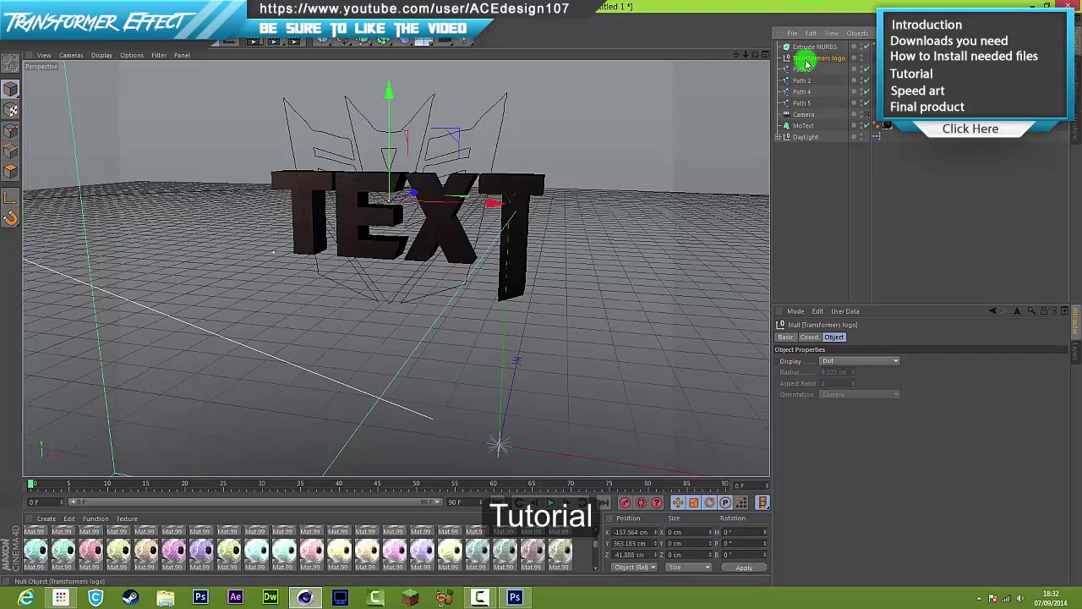
key(Delete)
Check the individual logo paths and add three more Extrude NURBS objects, giving one for each of the four paths
click(801, 59)
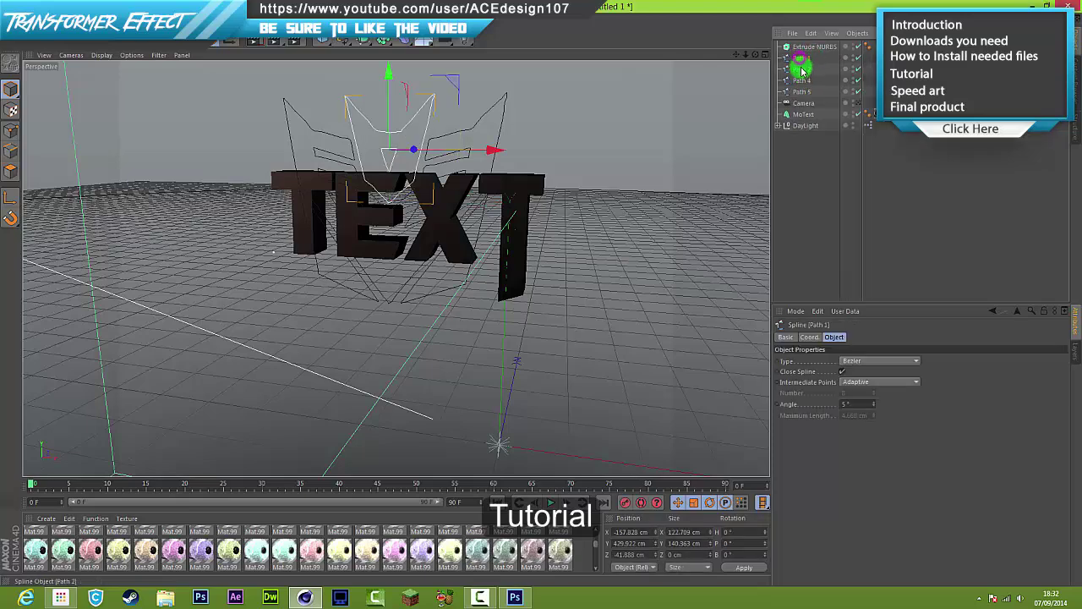
click(802, 69)
click(804, 80)
click(820, 195)
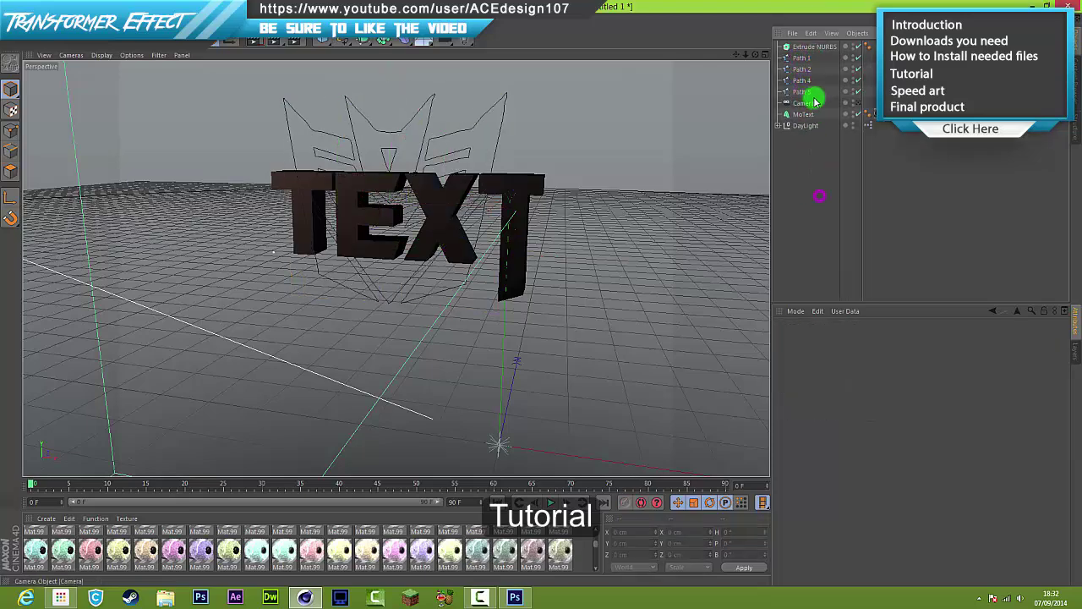
click(362, 42)
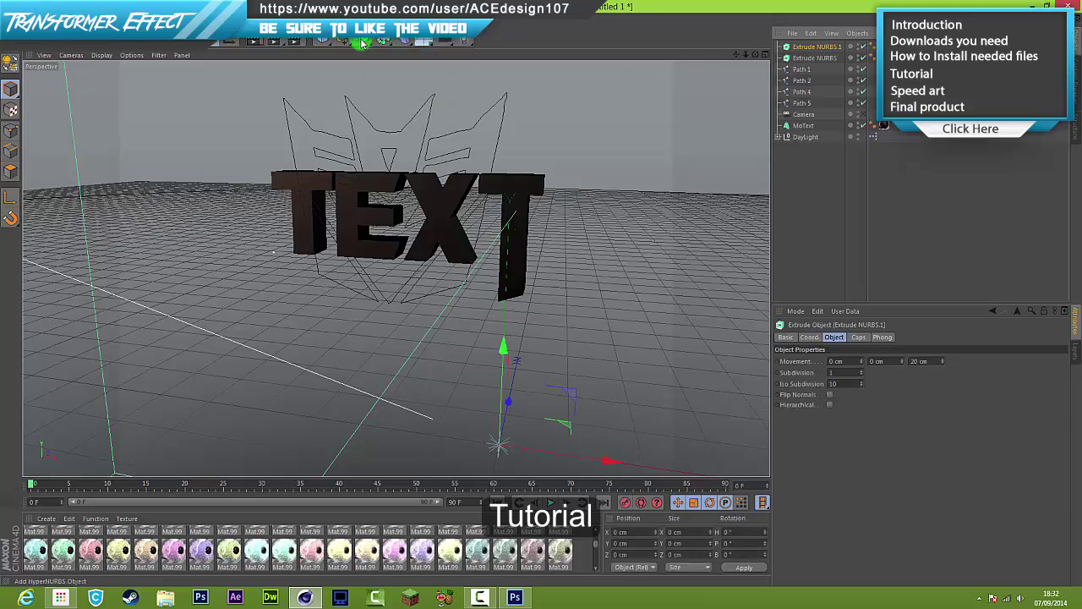
click(383, 42)
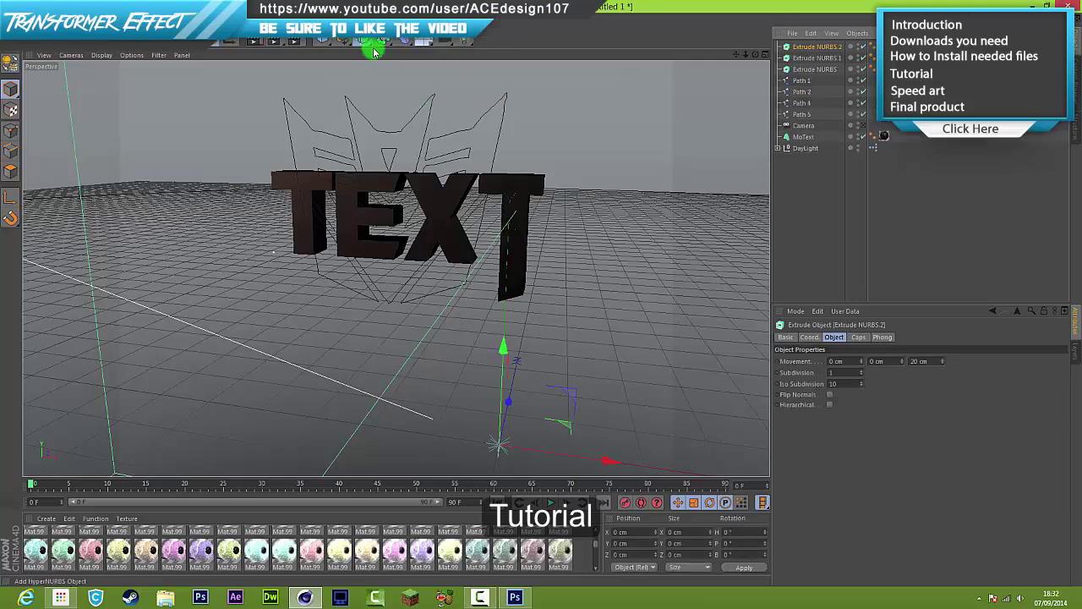
drag(374, 51, 496, 46)
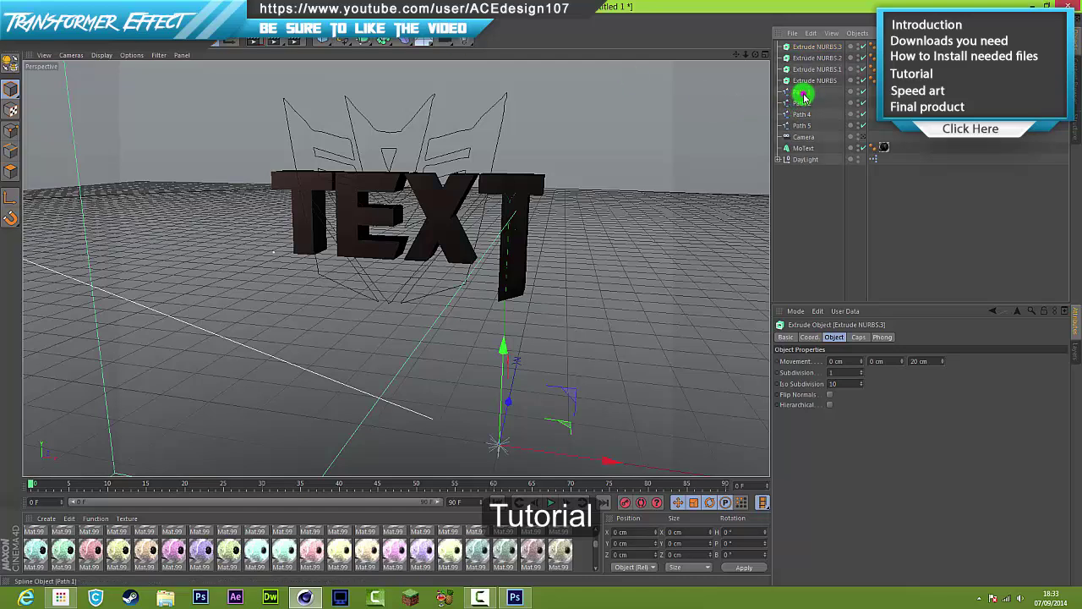
Nest each of the four logo paths under its own Extrude NURBS object
drag(807, 87, 805, 72)
drag(808, 110, 750, 48)
Set the Z extrusion movement of all four Extrude NURBS objects to 50 cm
click(815, 48)
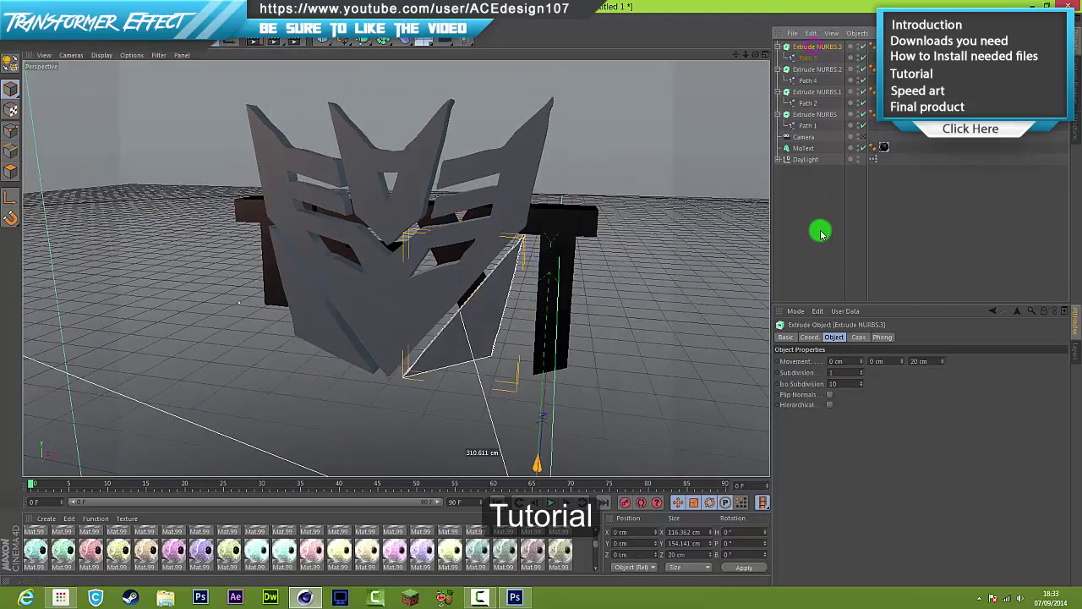
drag(943, 362, 942, 361)
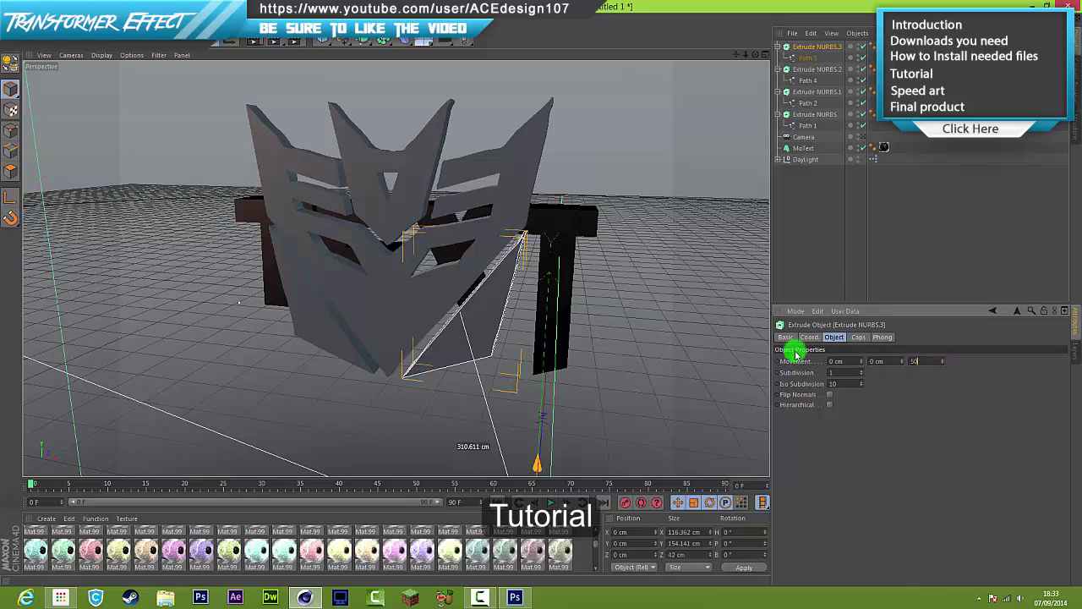
click(815, 69)
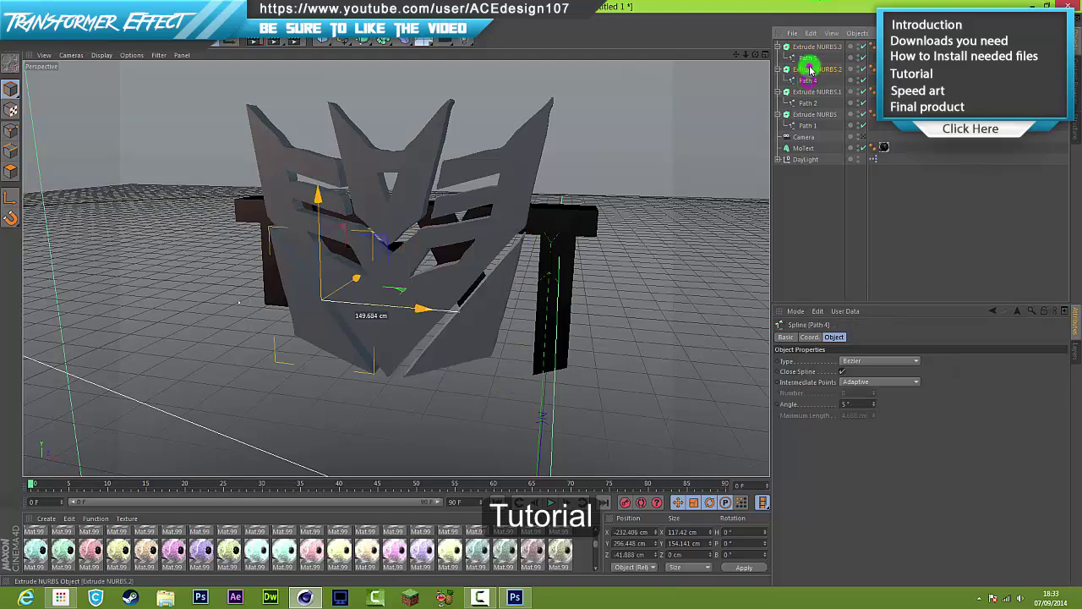
double_click(935, 362)
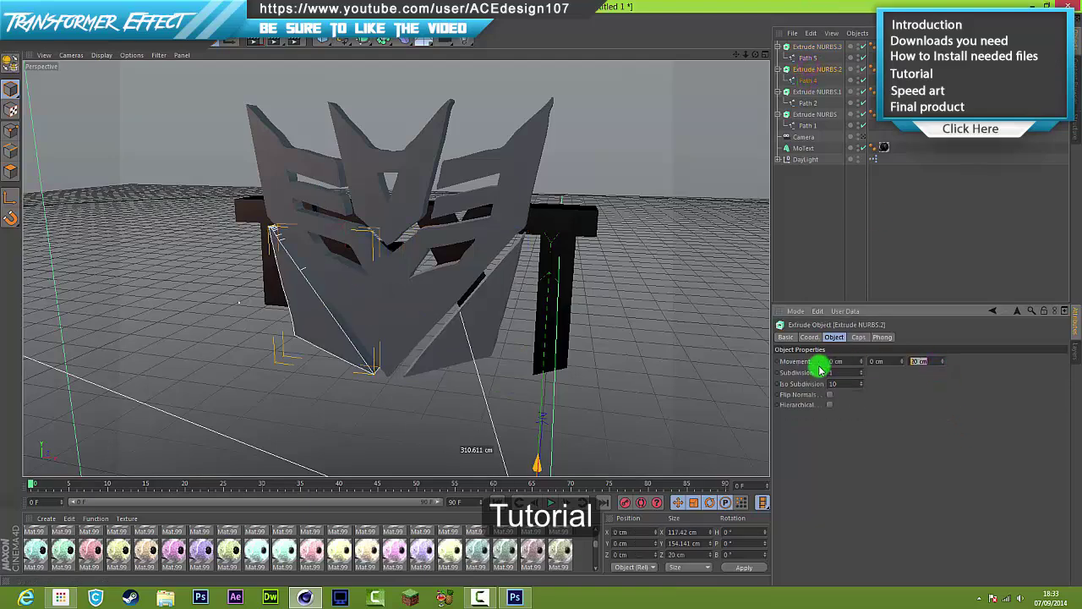
click(807, 91)
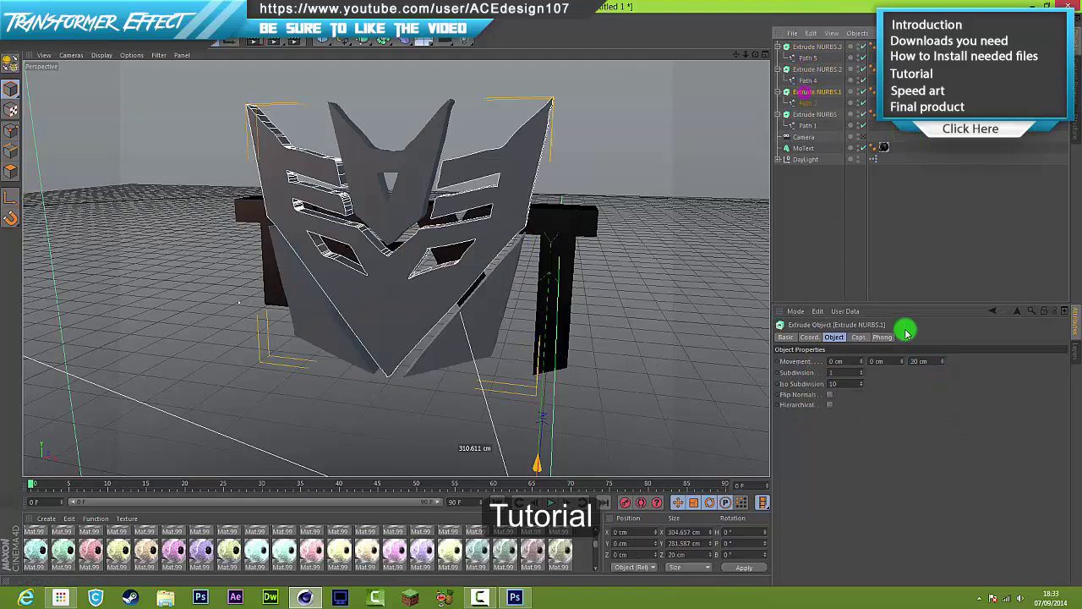
double_click(930, 362)
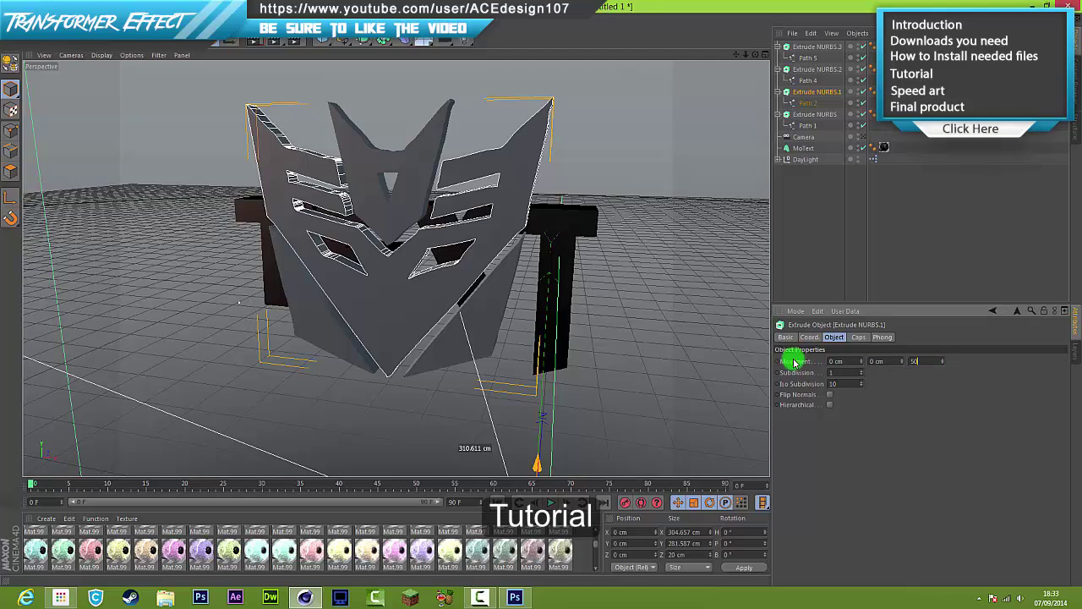
click(812, 114)
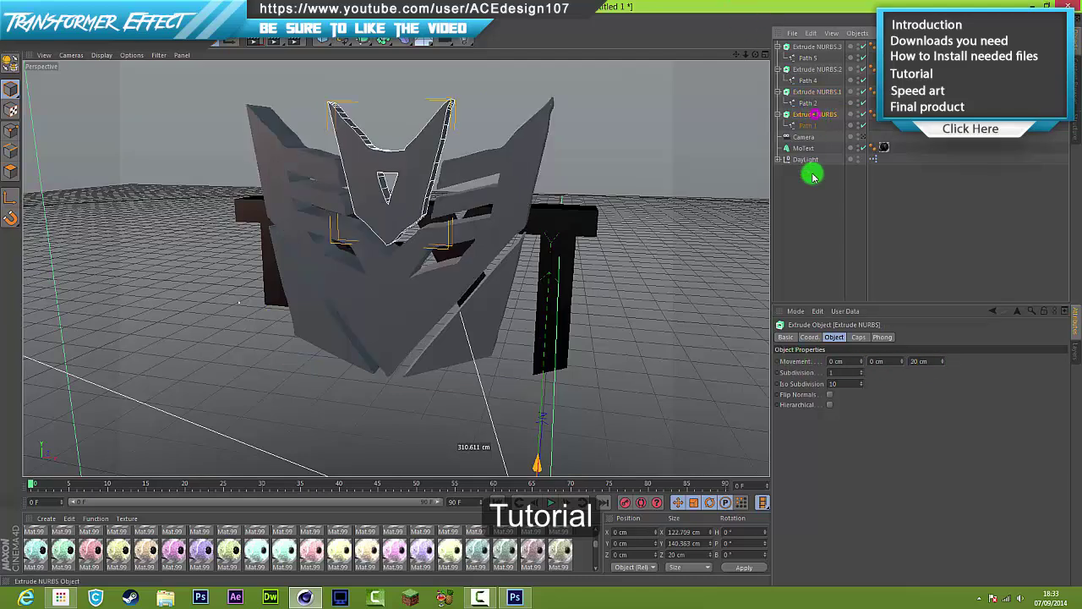
double_click(922, 362)
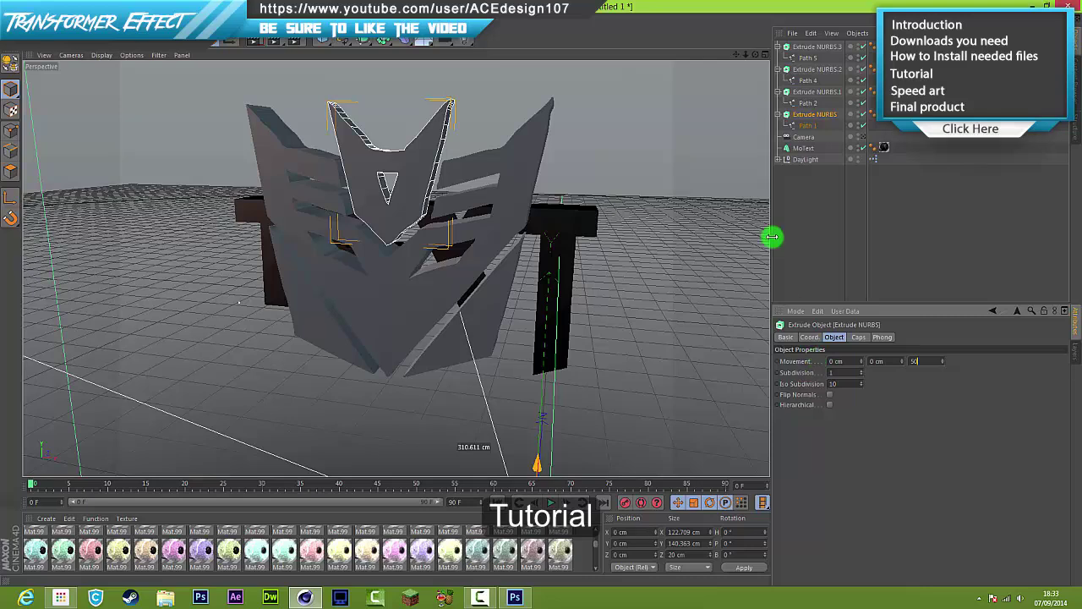
text(50)
click(830, 219)
Give Extrude NURBS.3 a Fillet Cap with a 2 cm radius at both start and end, and deselect it
click(815, 48)
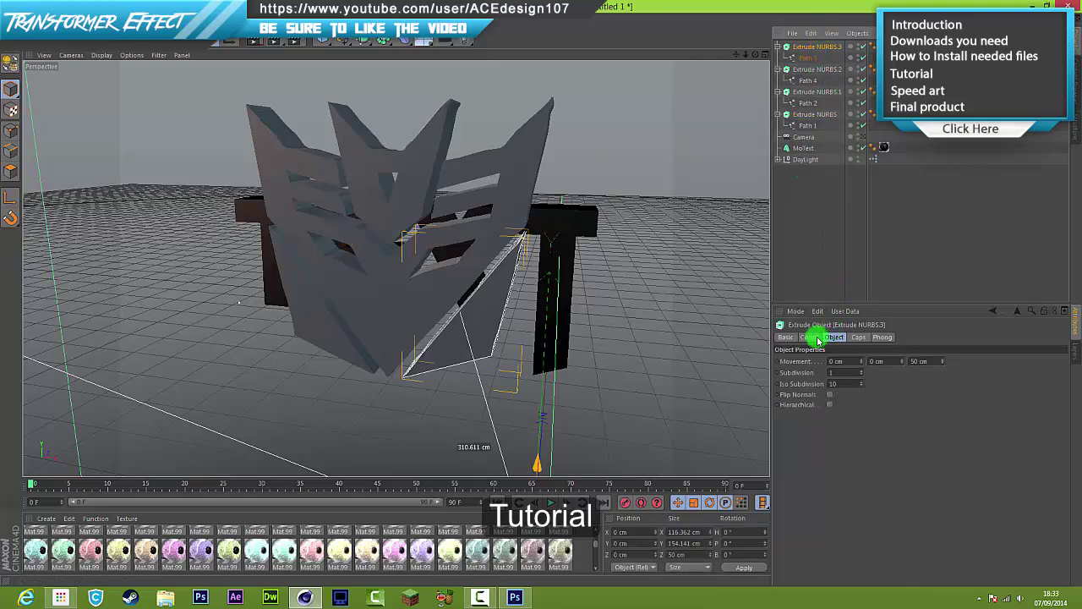
click(859, 337)
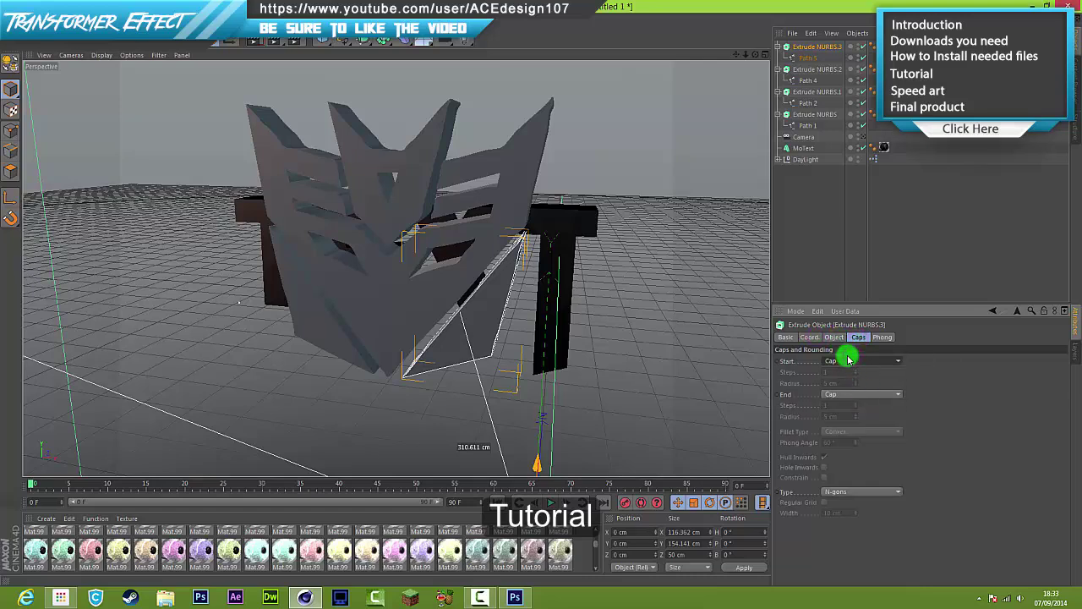
click(850, 362)
click(863, 403)
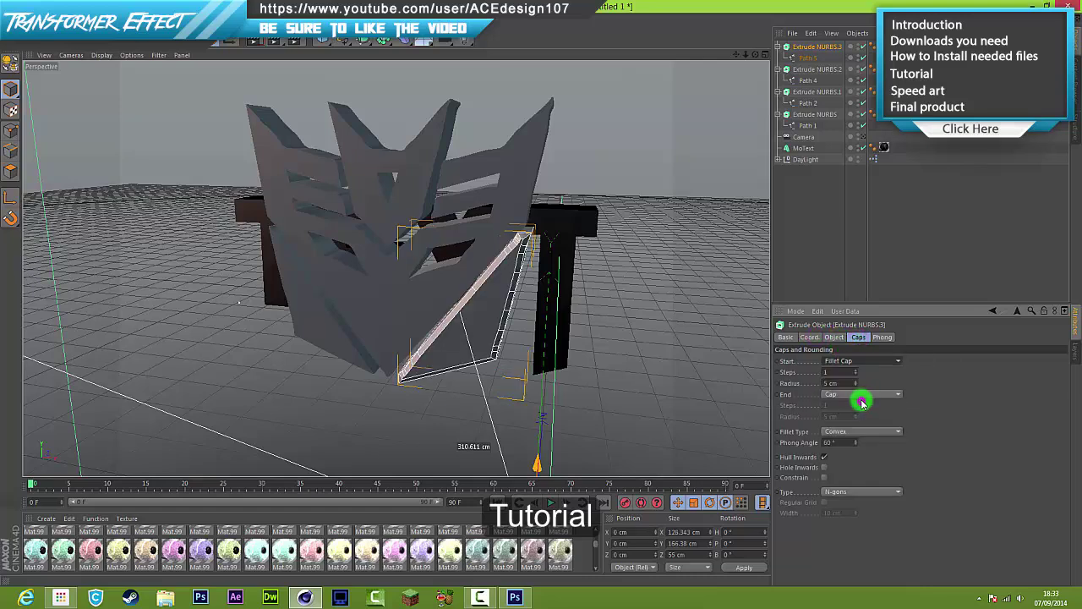
drag(846, 384, 804, 386)
text(2)
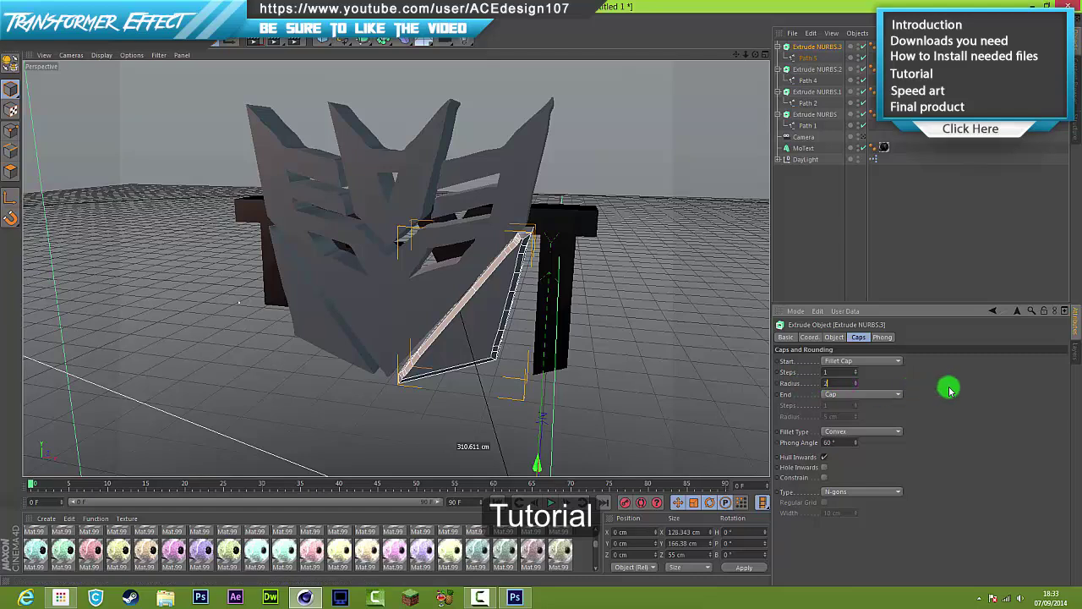
click(949, 387)
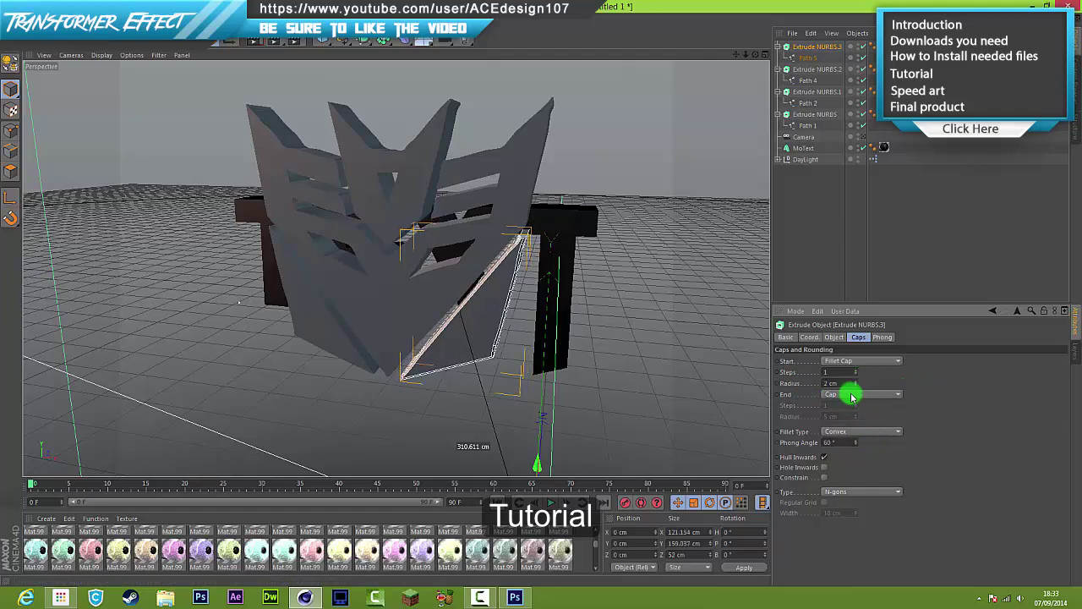
click(851, 397)
click(858, 436)
drag(837, 416, 816, 418)
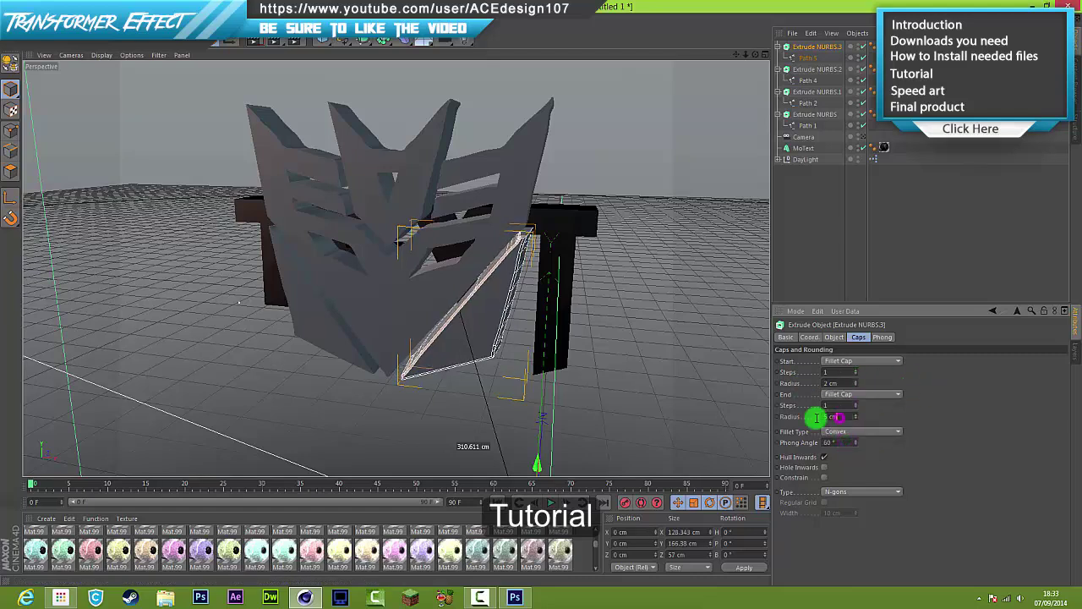
click(814, 258)
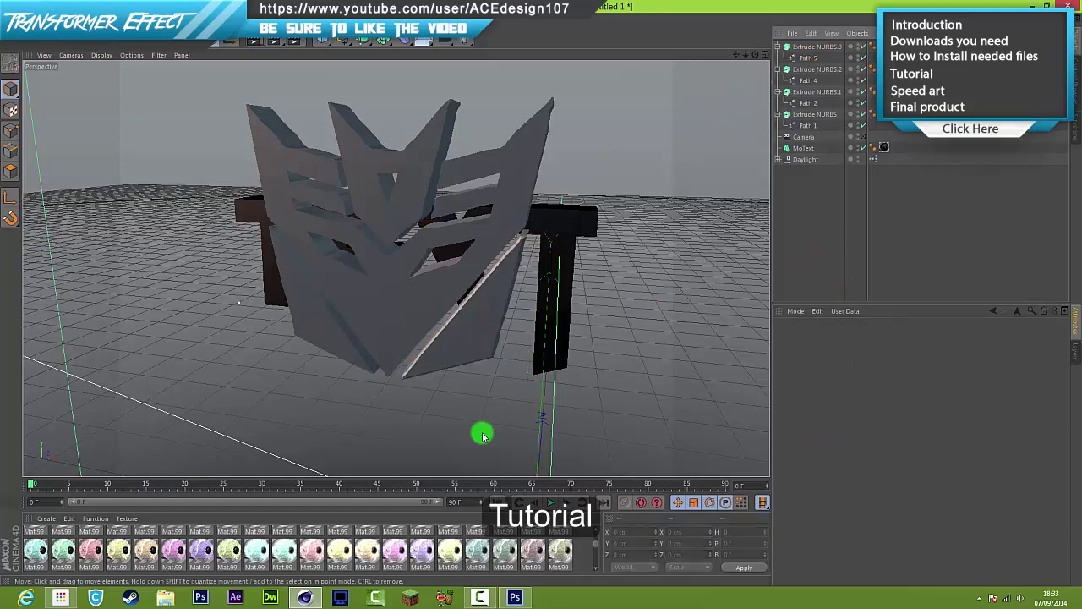
Give Extrude NURBS.2 a Fillet Cap with a 2 cm radius at both start and end
click(808, 69)
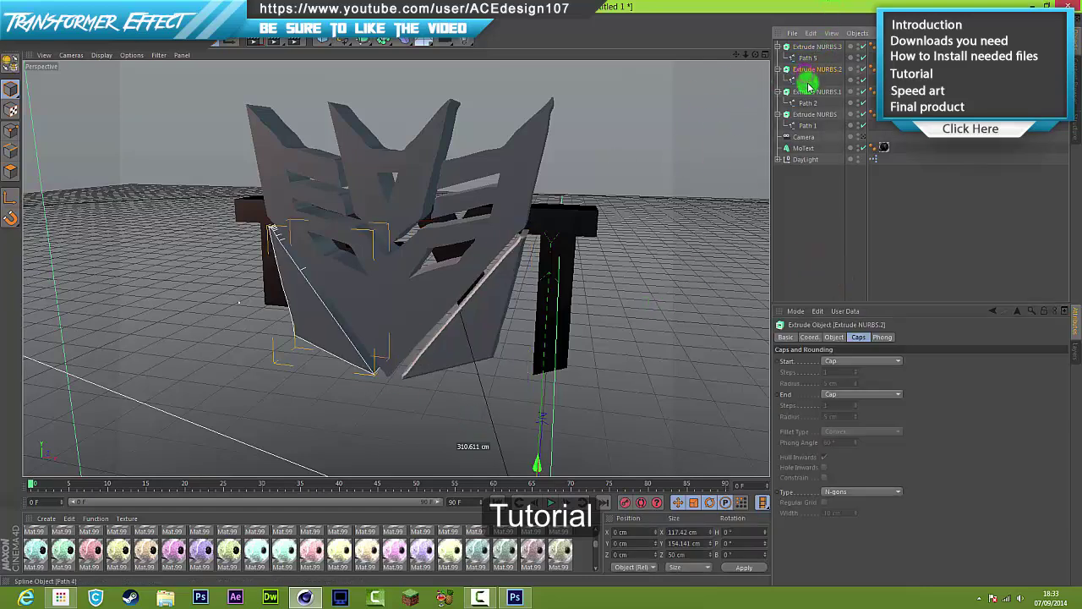
click(844, 362)
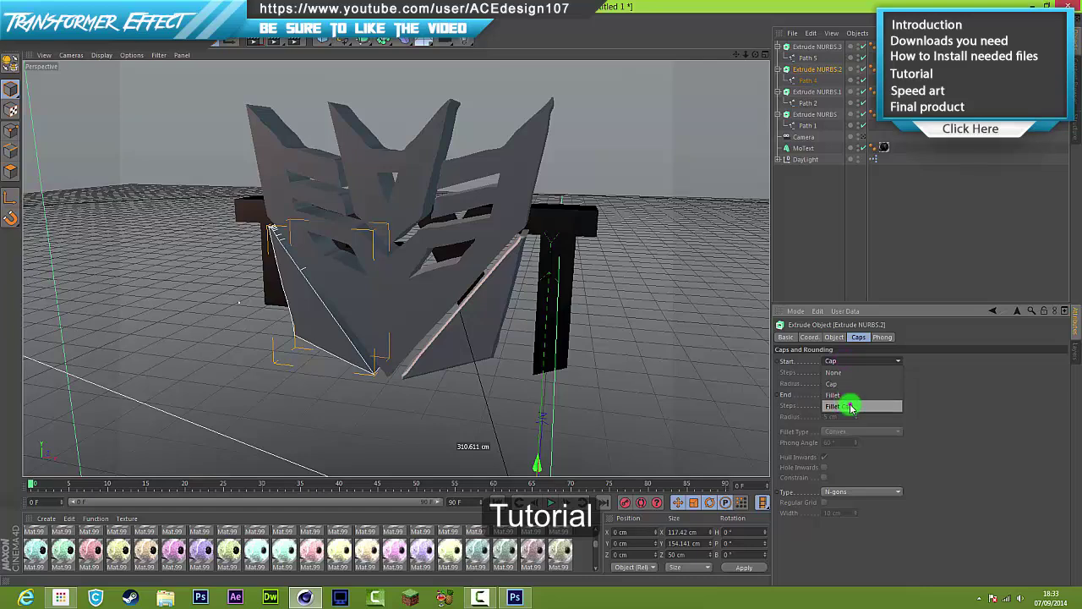
click(850, 406)
drag(847, 382, 773, 388)
text(2)
click(863, 396)
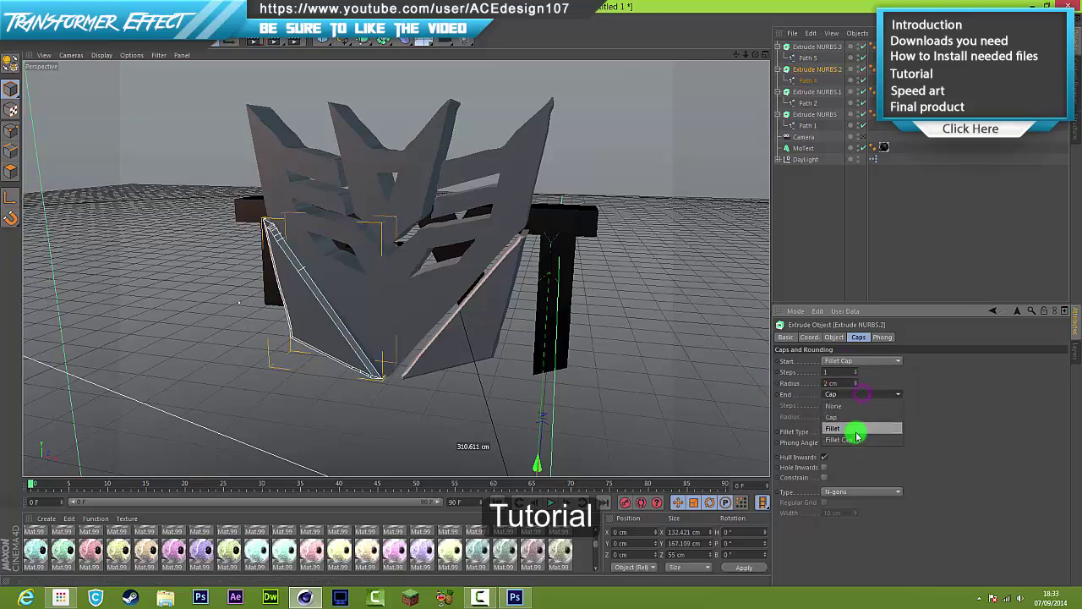
click(853, 436)
drag(837, 416, 790, 416)
text(2)
key(Return)
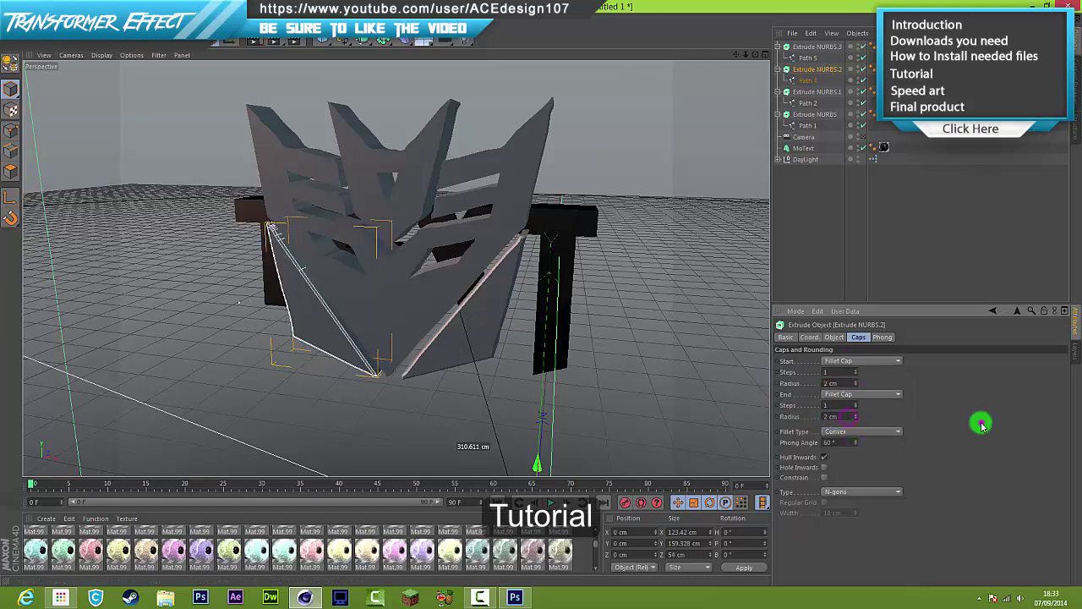
Set the start and end of Extrude NURBS.1 to Fillet Cap with a 2 cm radius each
click(809, 103)
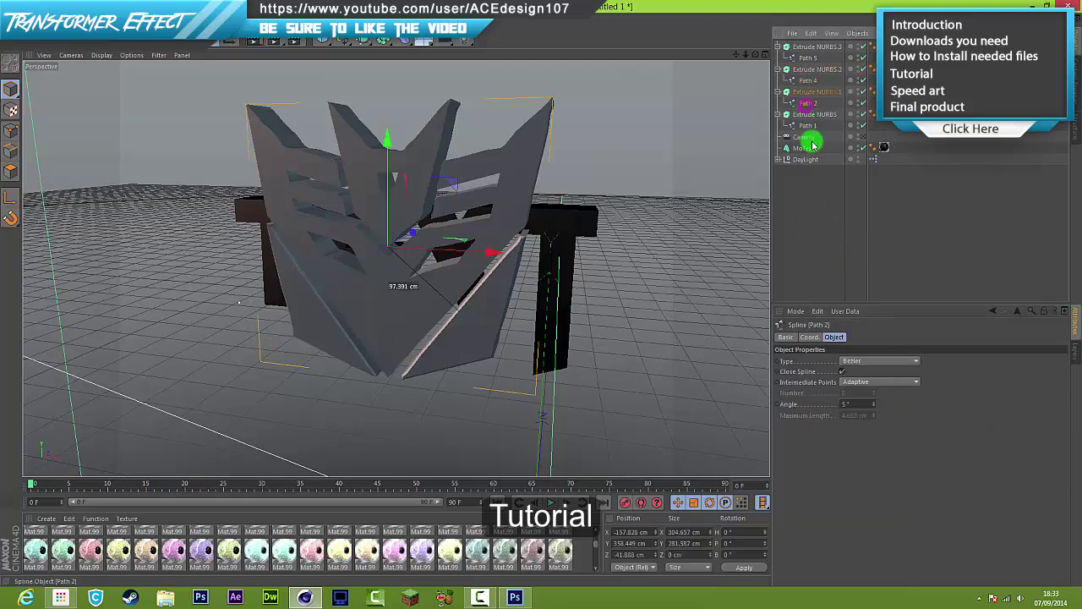
click(808, 91)
click(863, 360)
click(839, 406)
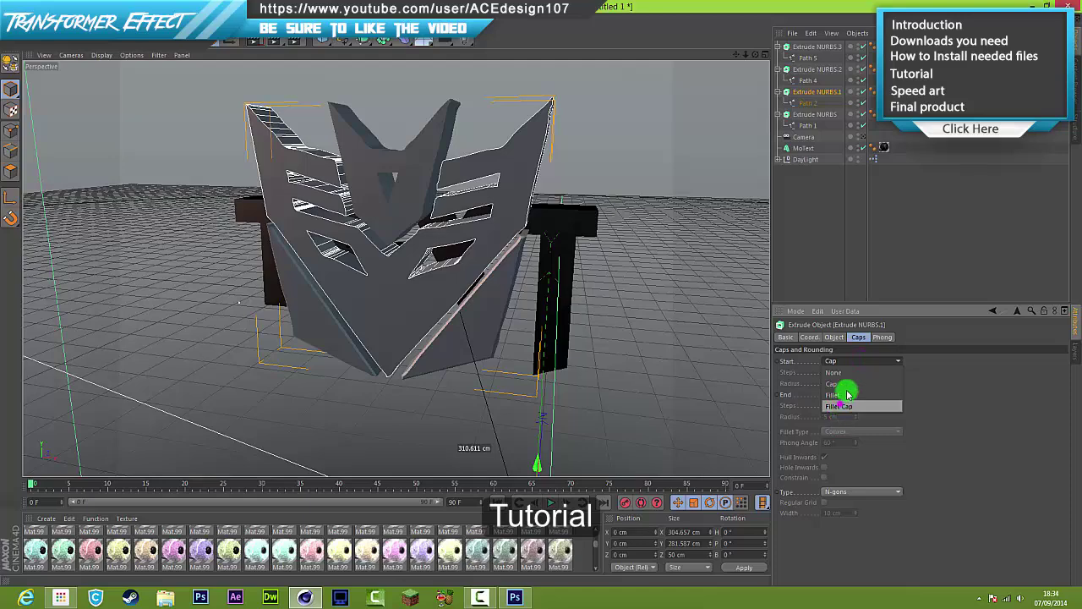
click(861, 394)
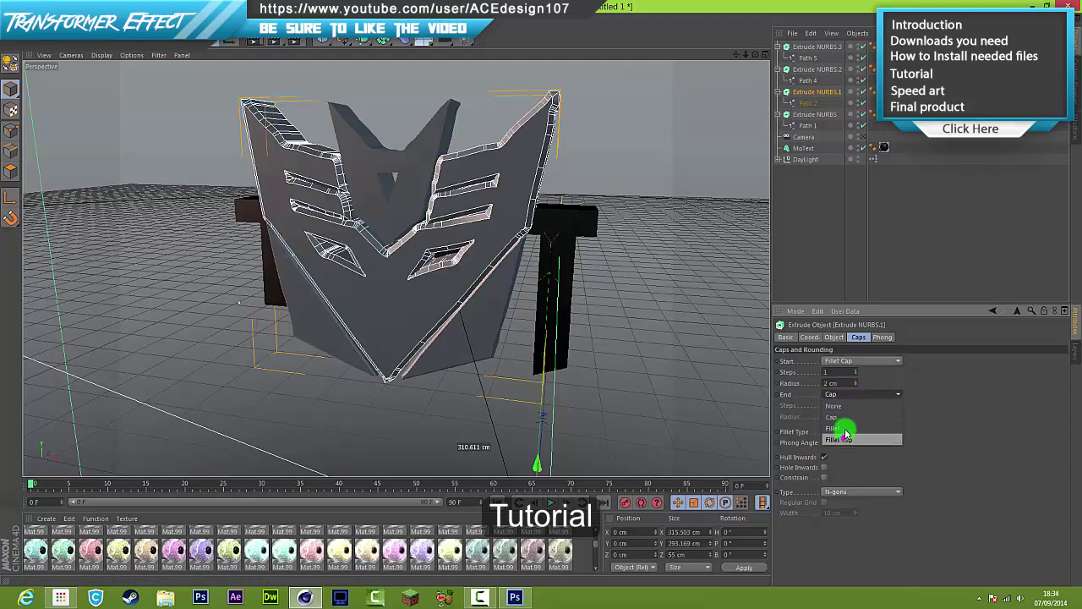
click(842, 439)
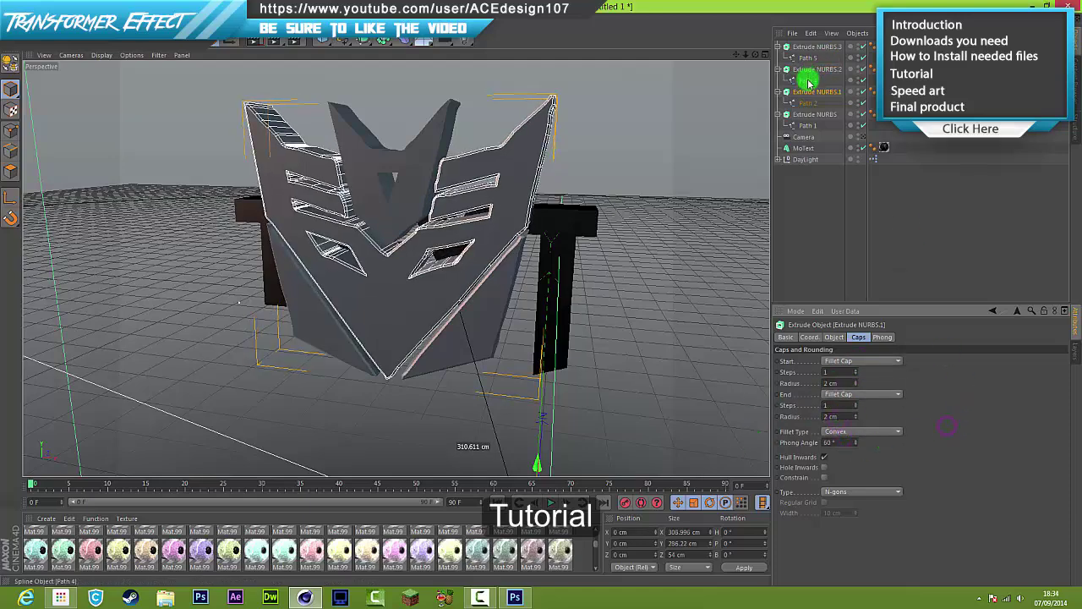
Apply 2 cm Fillet Caps to the start and end of the Extrude NURBS holding Path 1
click(810, 114)
click(839, 364)
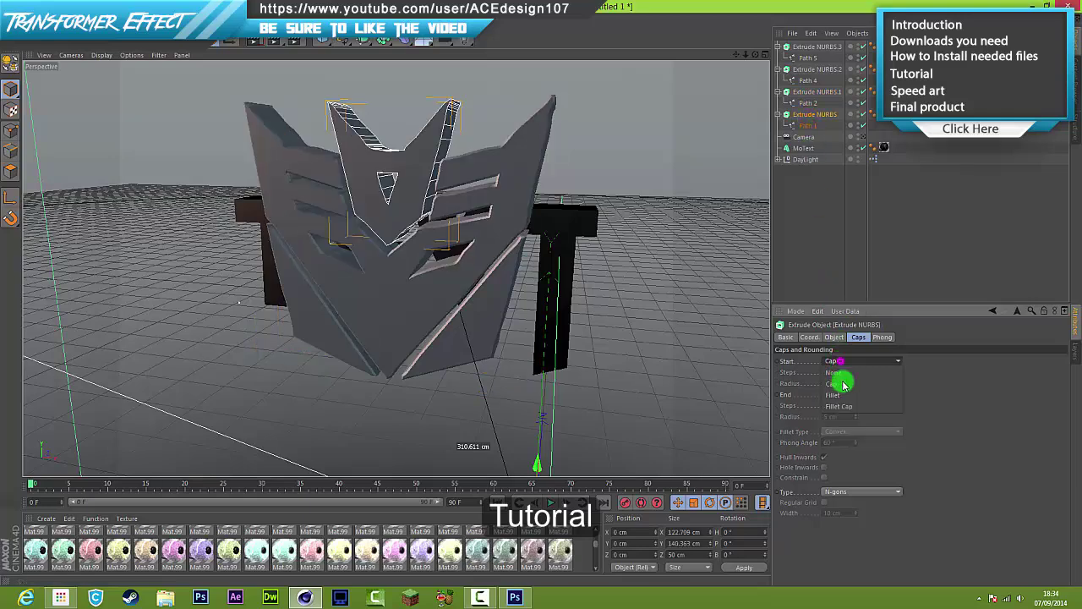
click(842, 409)
drag(848, 383, 776, 388)
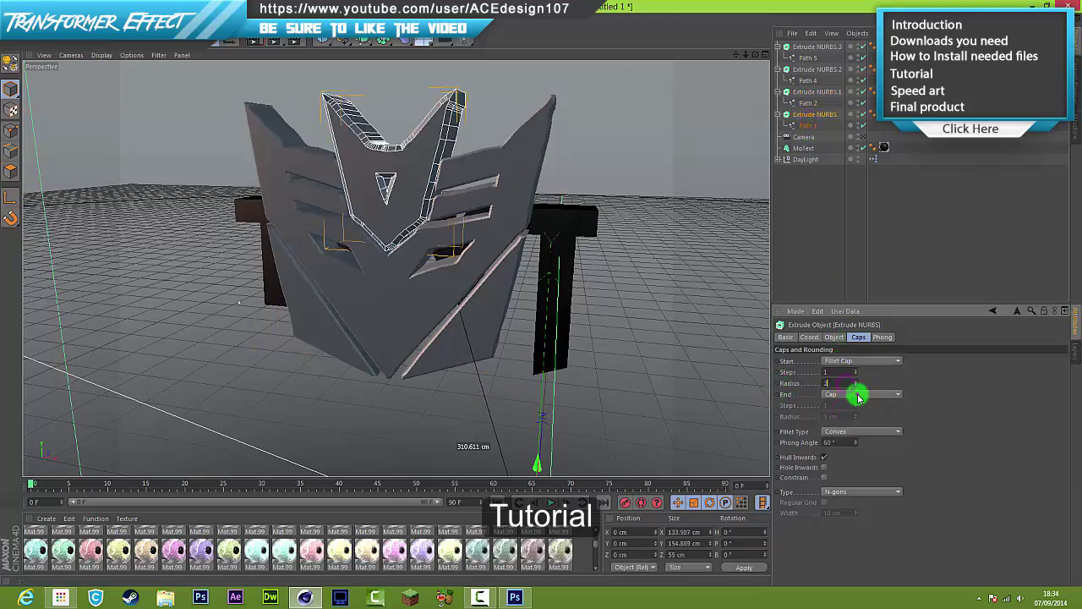
text(2)
click(859, 395)
click(846, 434)
drag(844, 413, 730, 400)
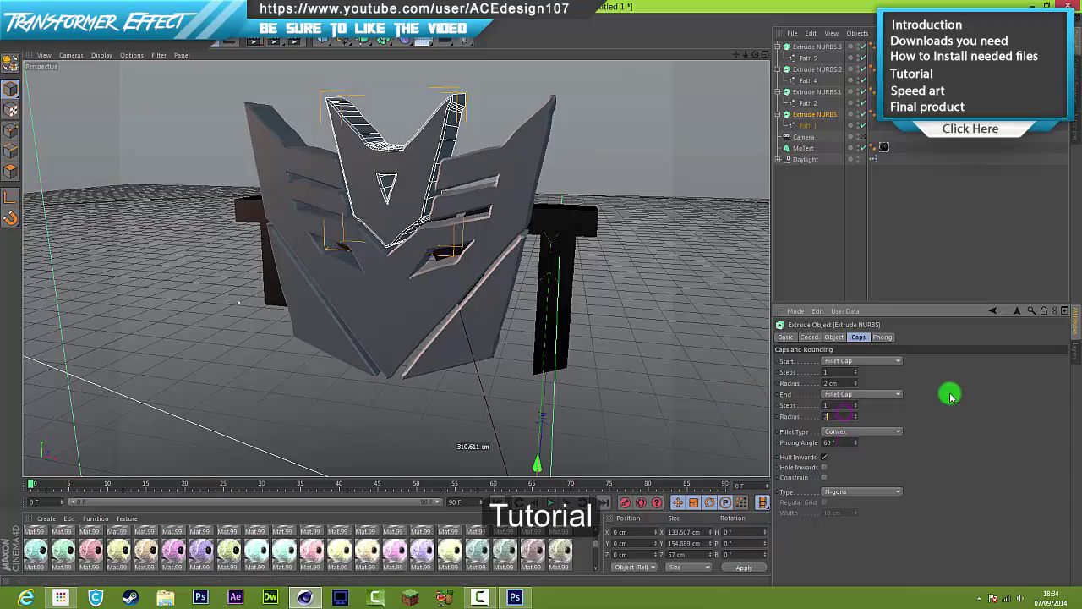
text(2)
click(958, 393)
Select all four extruded logo pieces together and move them about 25 cm along Z, away from the text
mouse_move(755, 54)
mouse_down()
mouse_move(546, 295)
mouse_move(563, 283)
mouse_move(529, 295)
mouse_move(541, 293)
mouse_up()
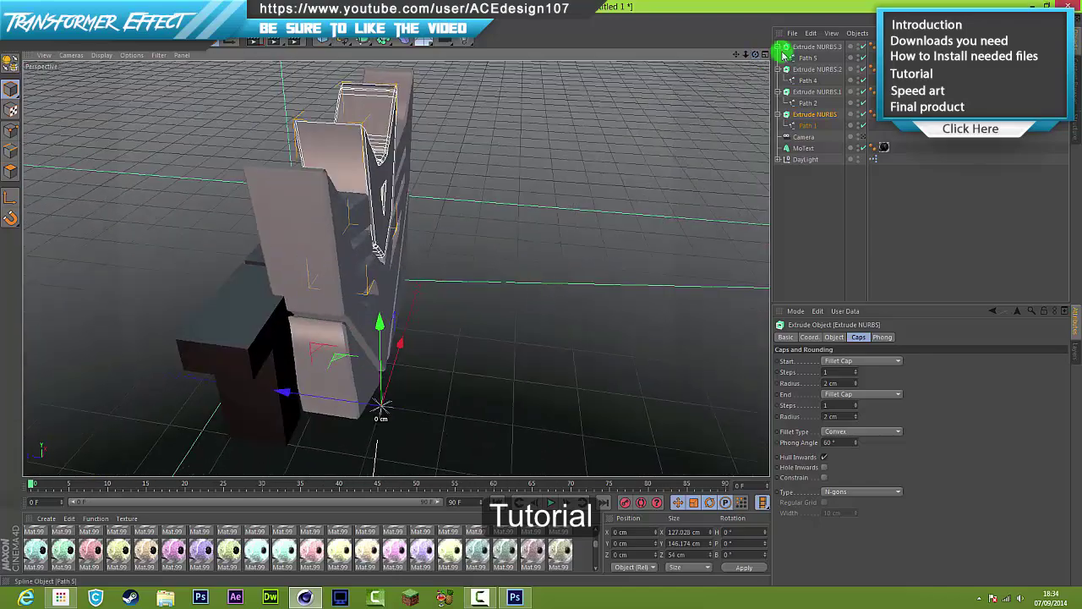
click(809, 47)
shift+click(812, 113)
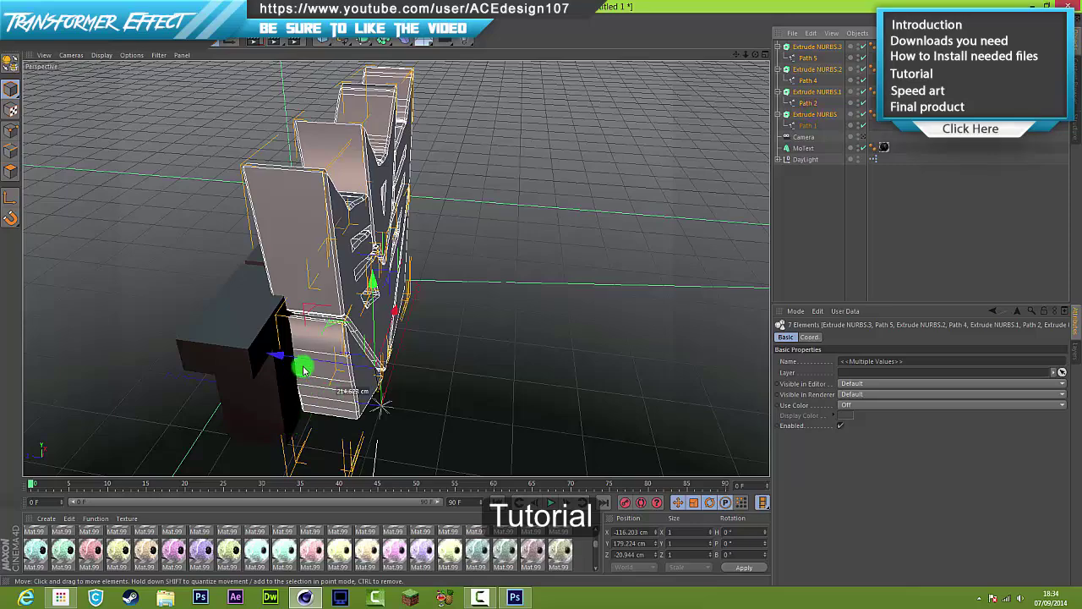
mouse_move(303, 369)
mouse_down()
mouse_move(278, 355)
mouse_move(300, 357)
mouse_up()
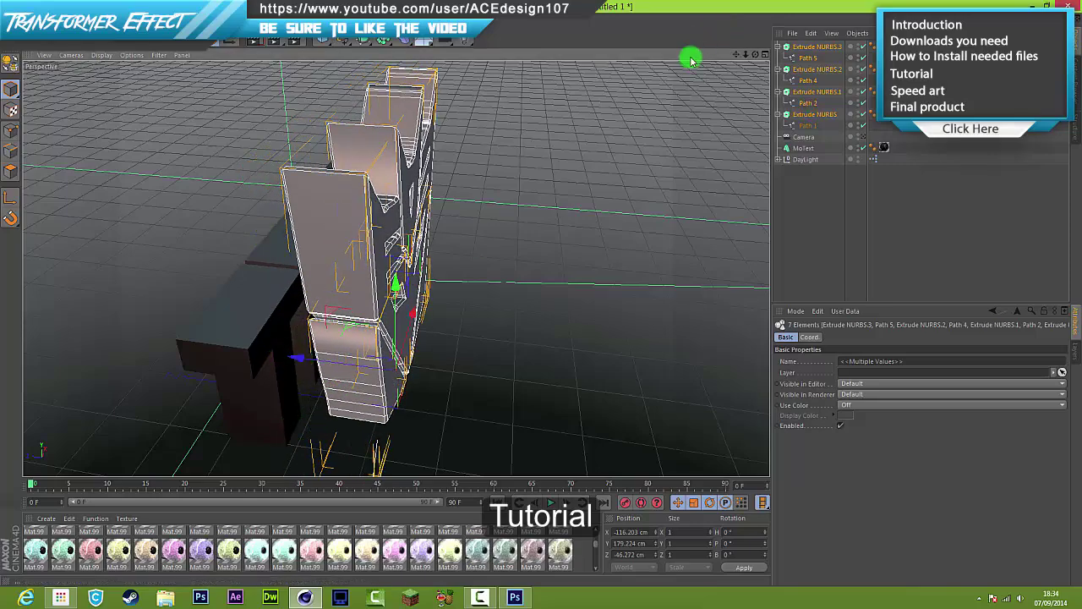
drag(756, 55, 541, 292)
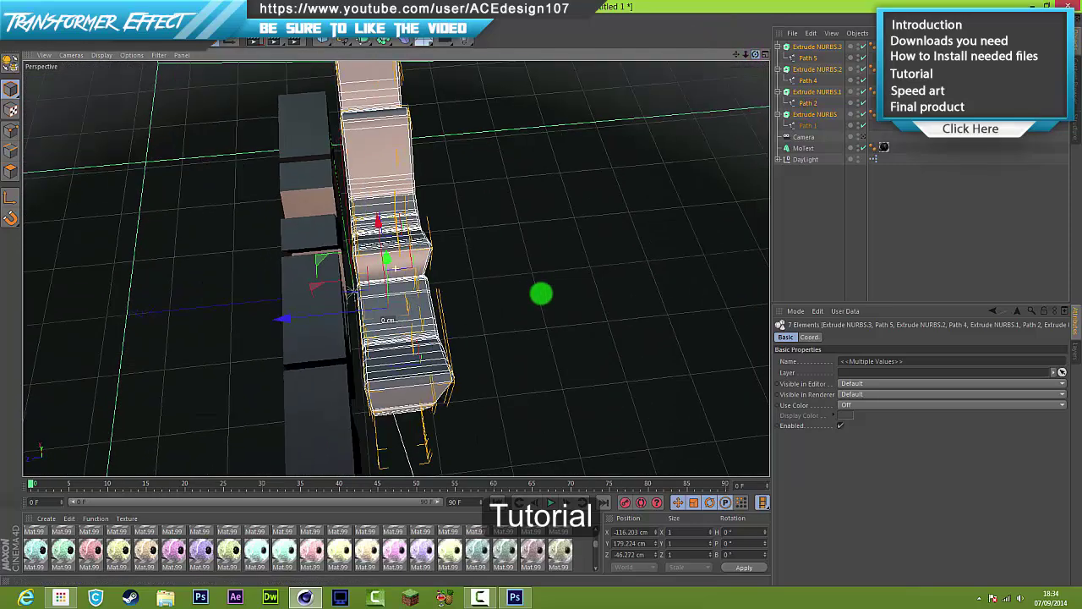
Nudge the logo pieces about 6 cm back toward the text in the Top view and deselect them
click(766, 54)
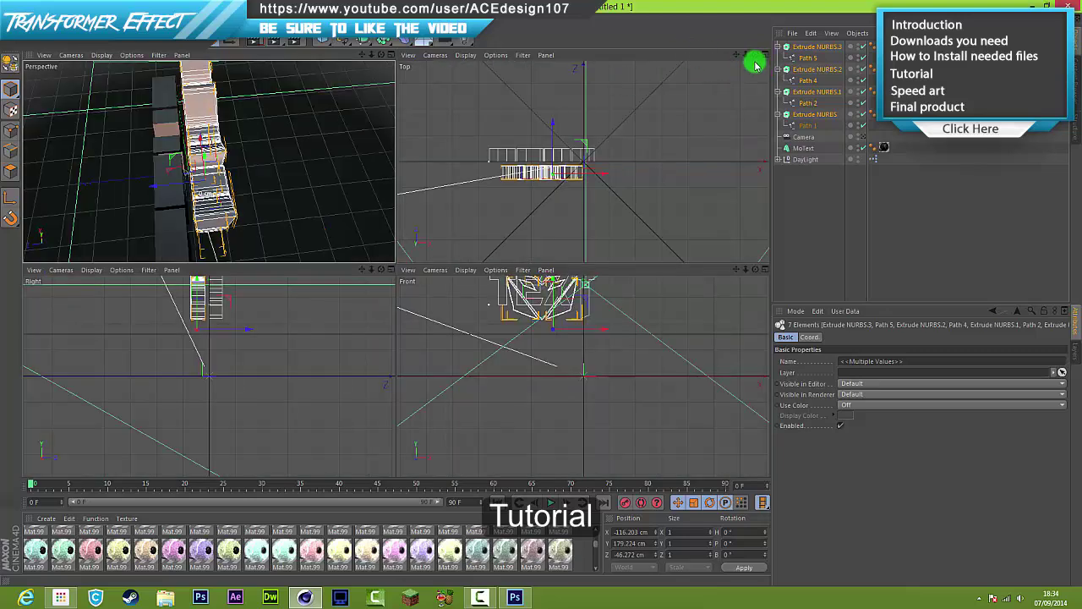
drag(553, 131, 551, 126)
click(390, 55)
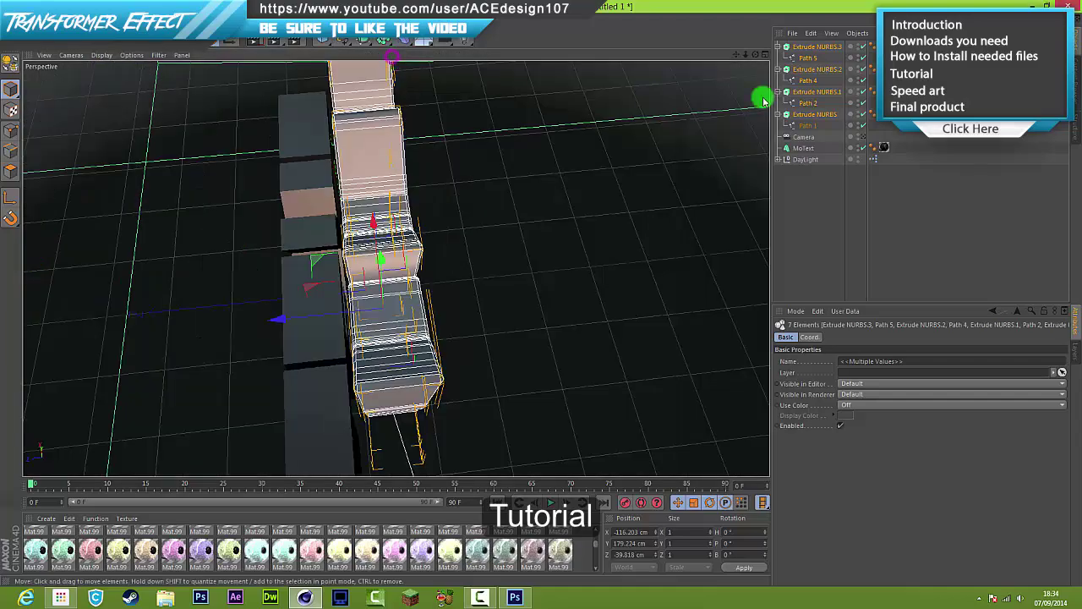
drag(756, 56, 713, 160)
click(712, 160)
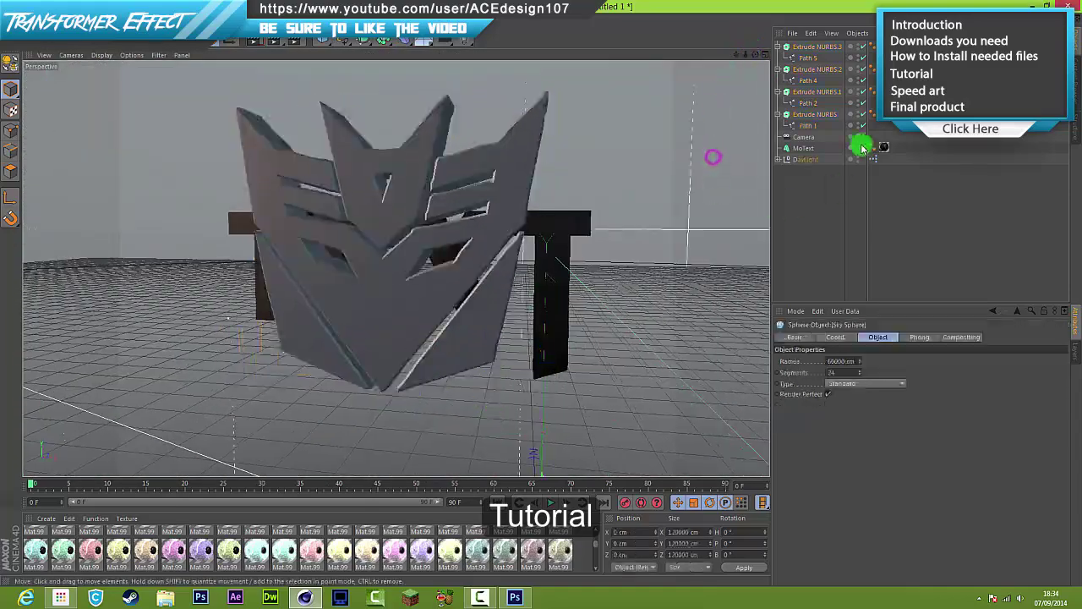
Collapse the hierarchies of the four Extrude NURBS logo pieces and enlarge the material list
click(812, 46)
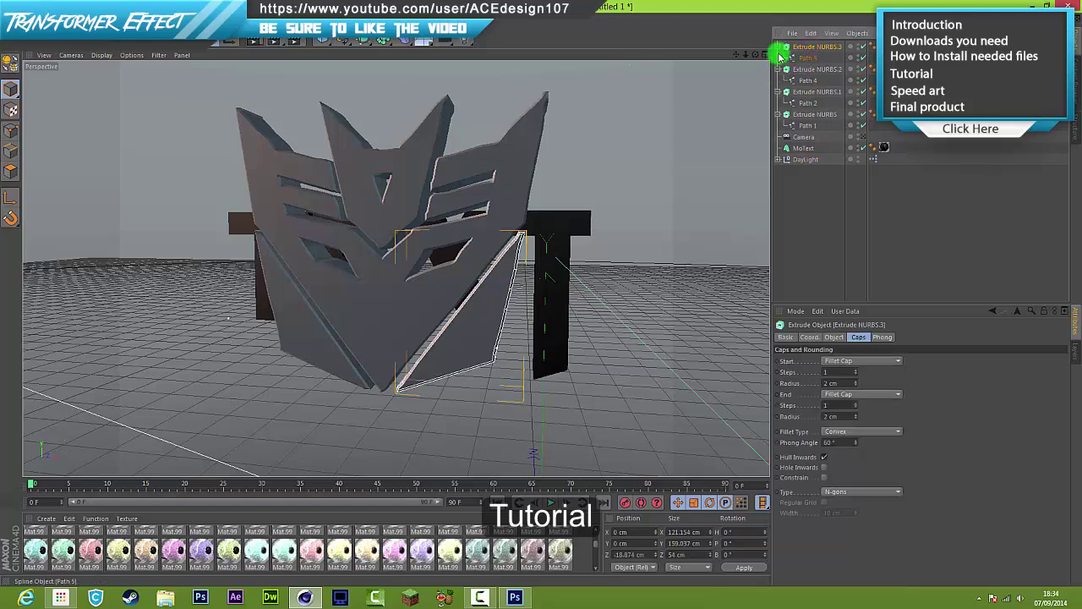
shift+click(795, 114)
click(779, 114)
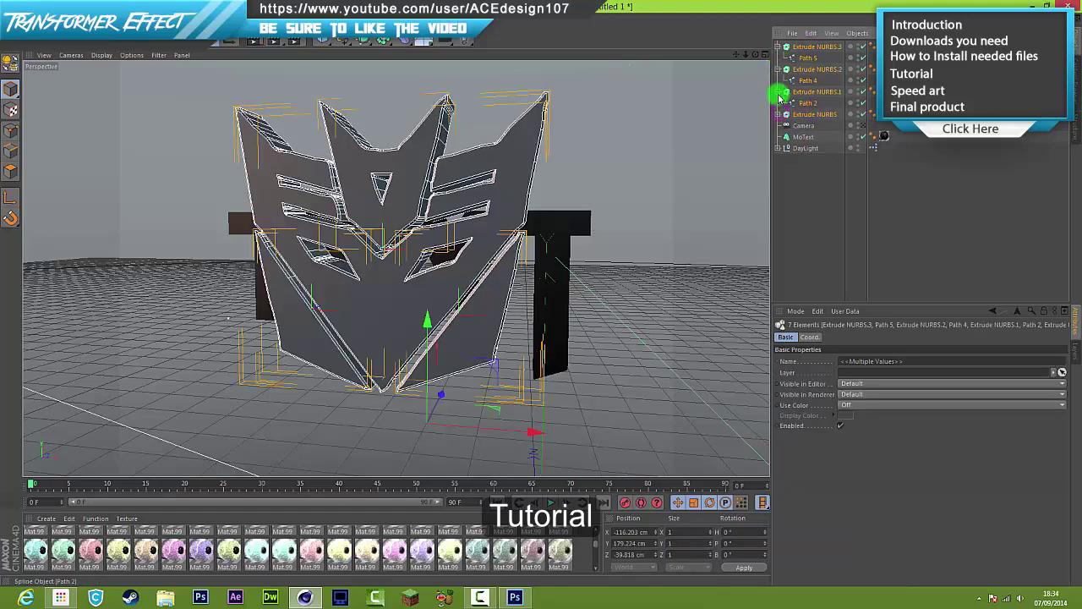
click(779, 91)
click(779, 68)
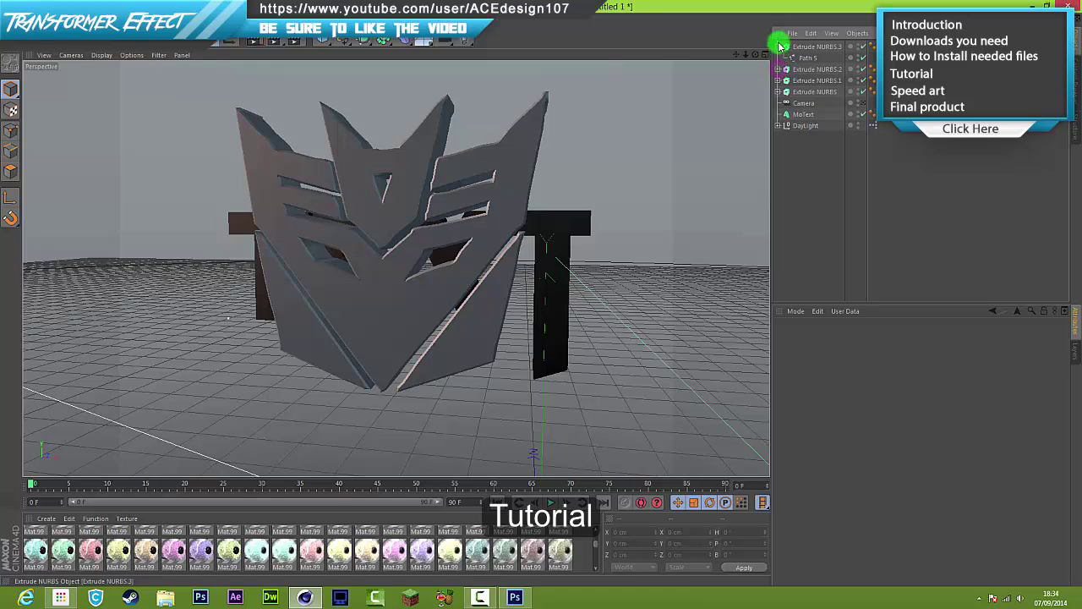
click(805, 46)
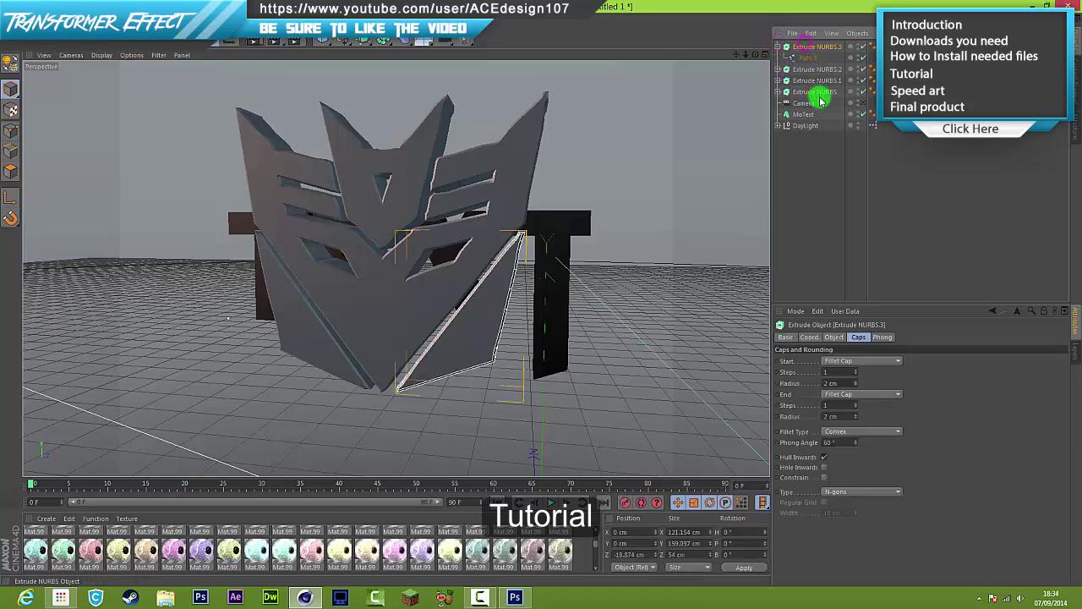
click(779, 46)
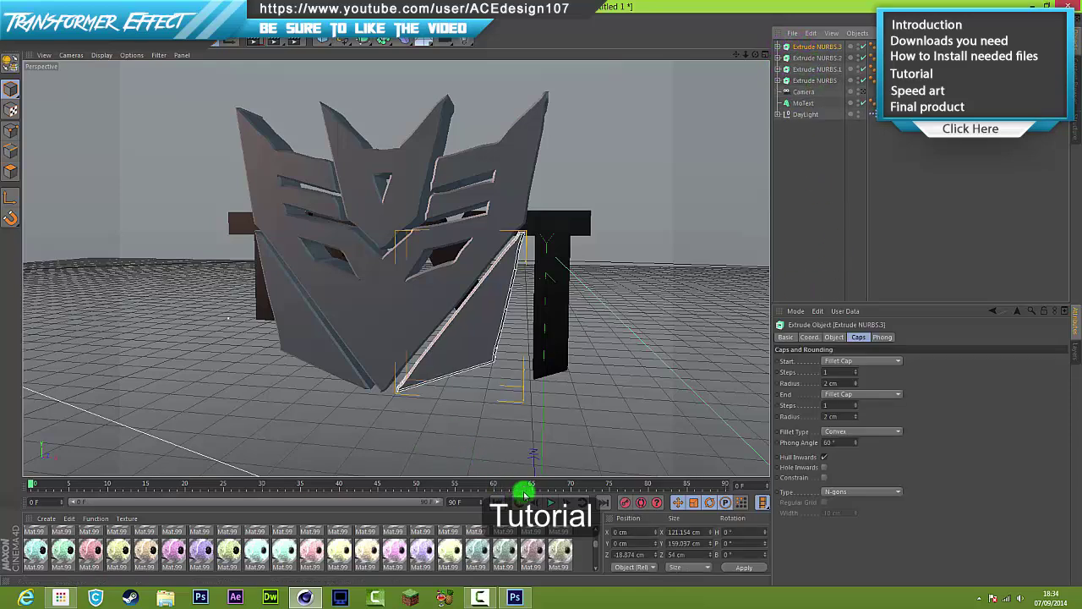
drag(528, 494, 559, 222)
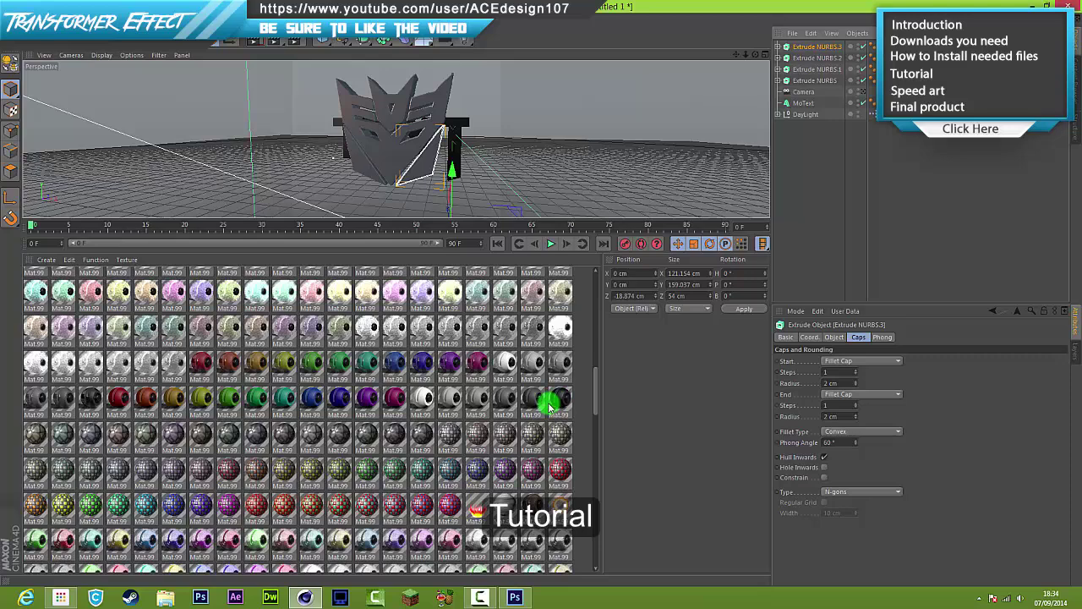
Try to copy the MoText's texture tag onto the Extrude NURBS logo piece, and undo the attempt
click(885, 103)
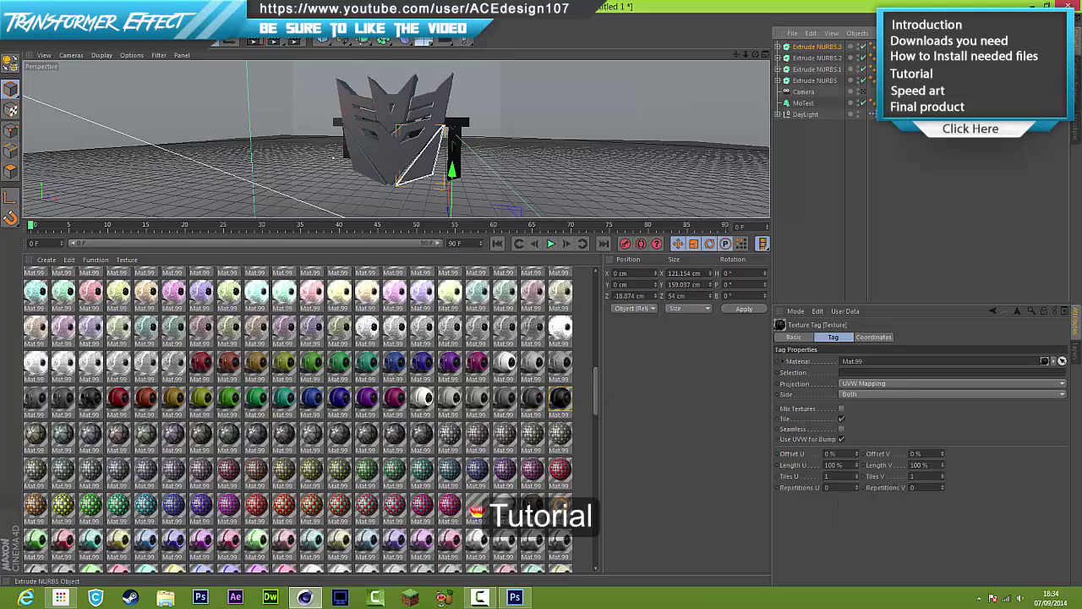
click(828, 80)
key(ctrl+v)
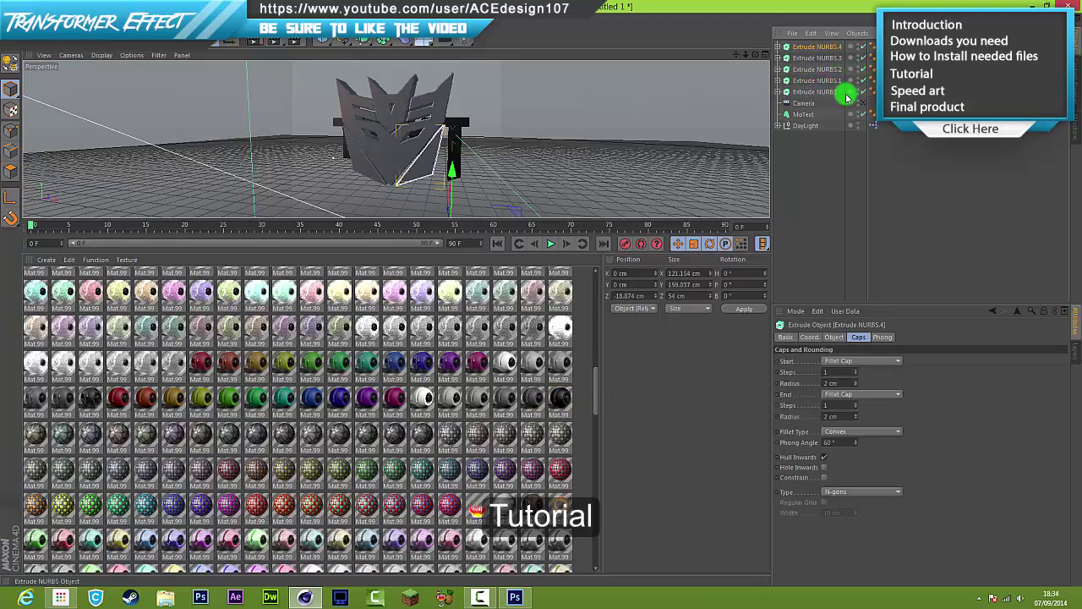
key(ctrl+z)
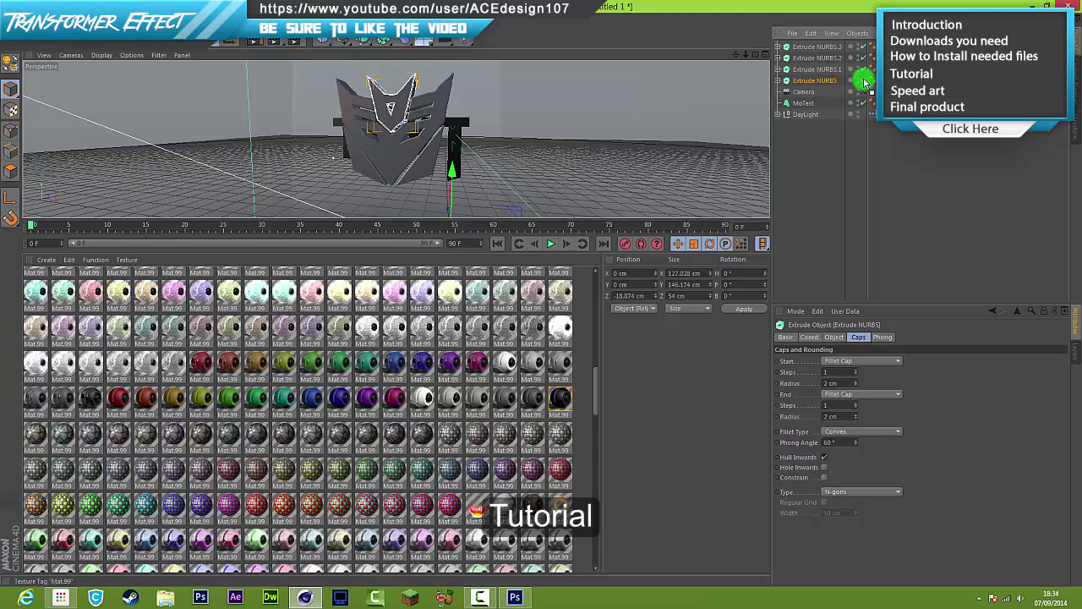
drag(865, 82, 809, 82)
key(ctrl+z)
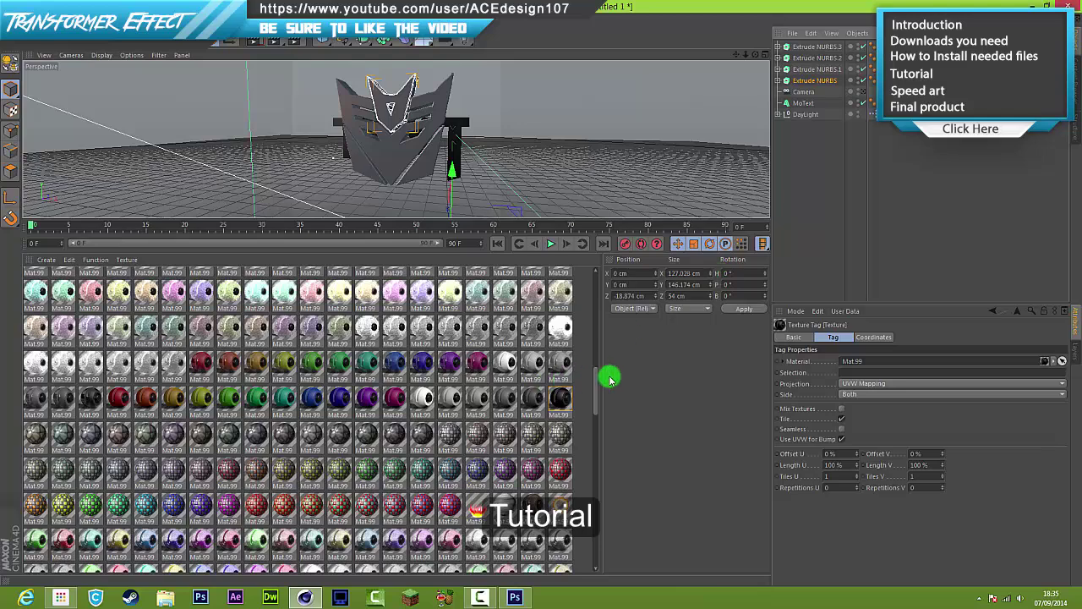
Apply the text's black Mat.99 material to all four Extrude NURBS logo pieces and shrink the material list back down
drag(563, 394, 804, 80)
drag(609, 337, 817, 72)
drag(746, 134, 822, 58)
drag(562, 392, 822, 45)
drag(593, 234, 588, 508)
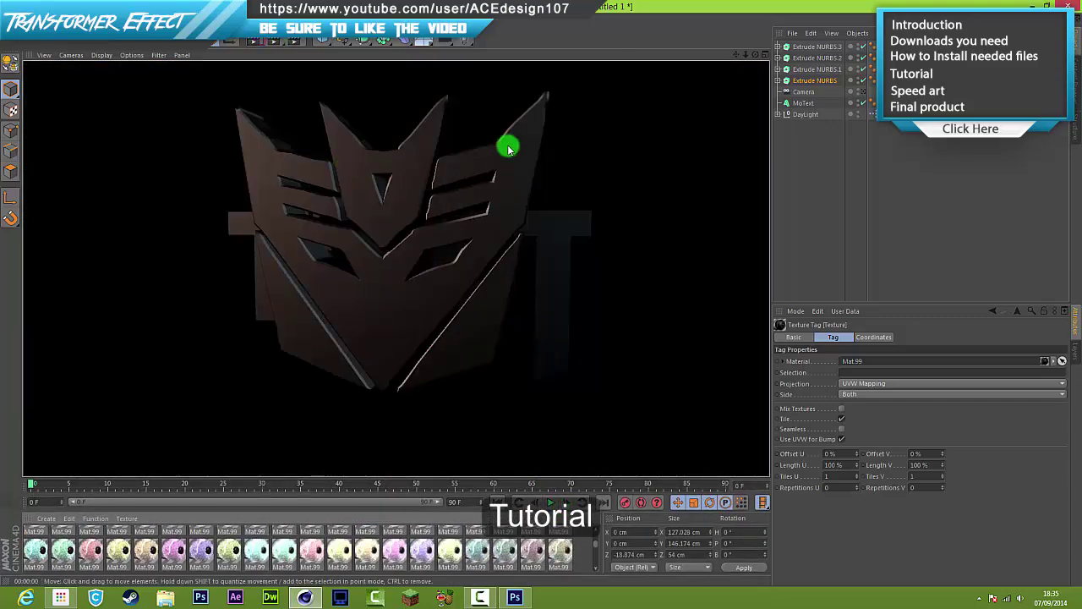
Move the four extruded logo pieces together about 11.6 cm along X to centre them in front of the text
drag(746, 54, 388, 290)
drag(750, 54, 575, 423)
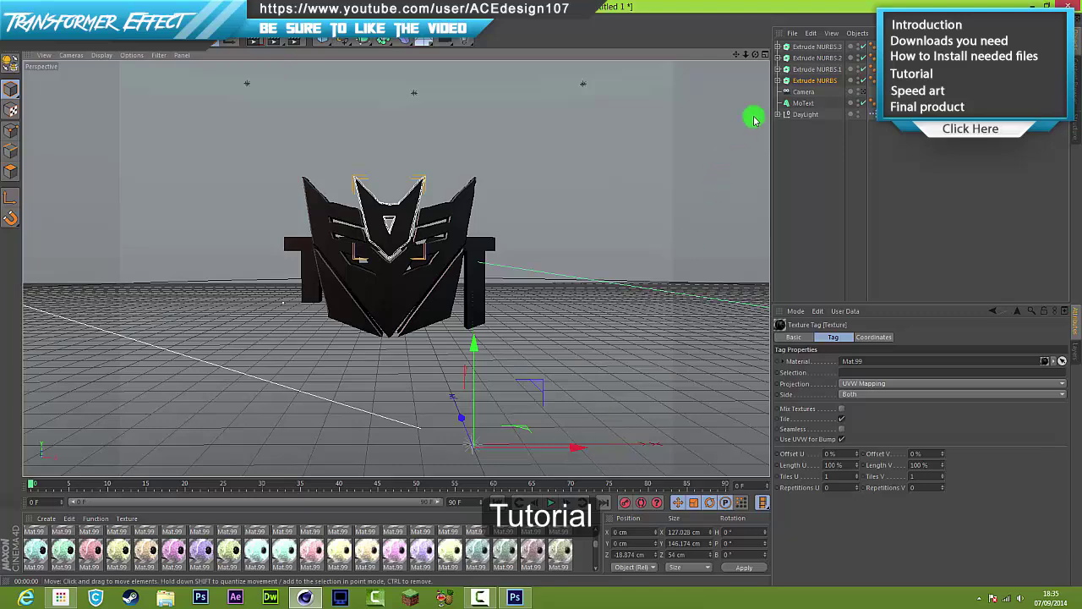
shift+click(811, 46)
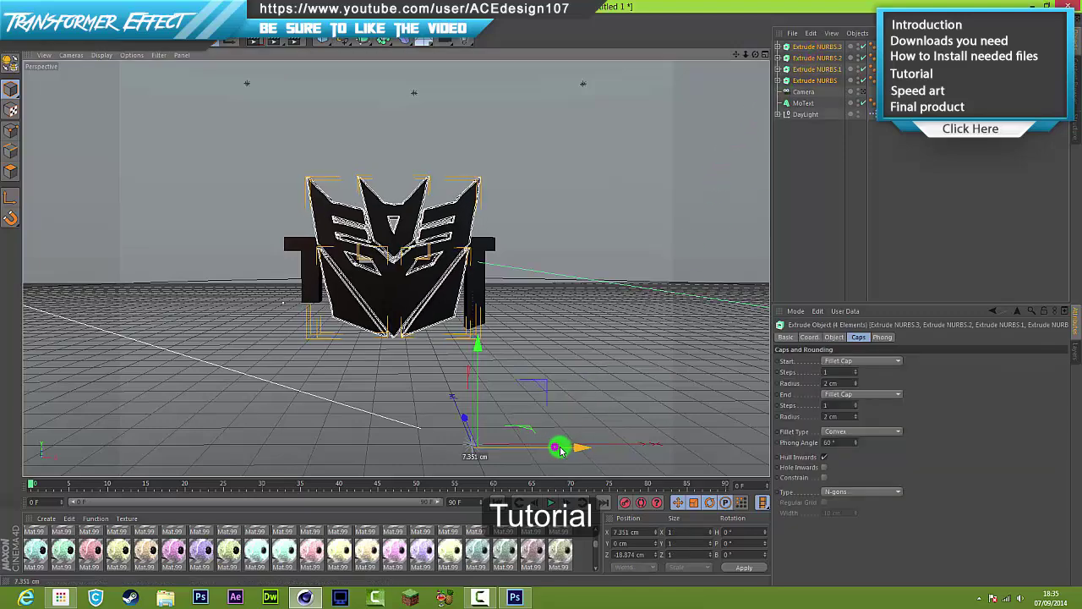
click(809, 118)
Group the four Extrude NURBS pieces under a null named Logo, and place MoText directly above the Camera in the object hierarchy
drag(758, 43, 539, 295)
click(814, 49)
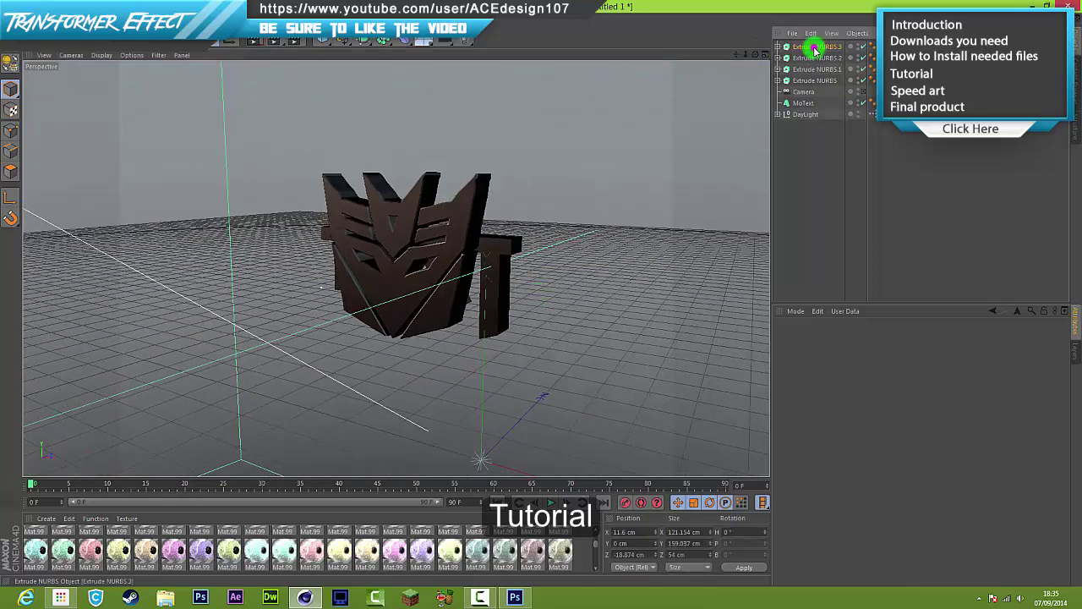
shift+click(810, 79)
right_click(810, 79)
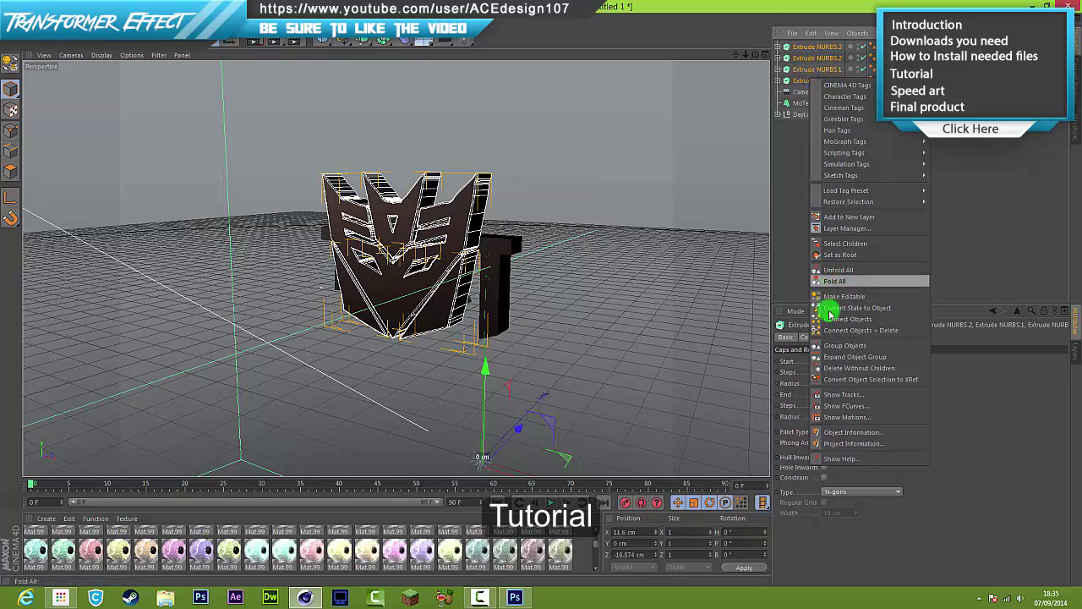
click(839, 345)
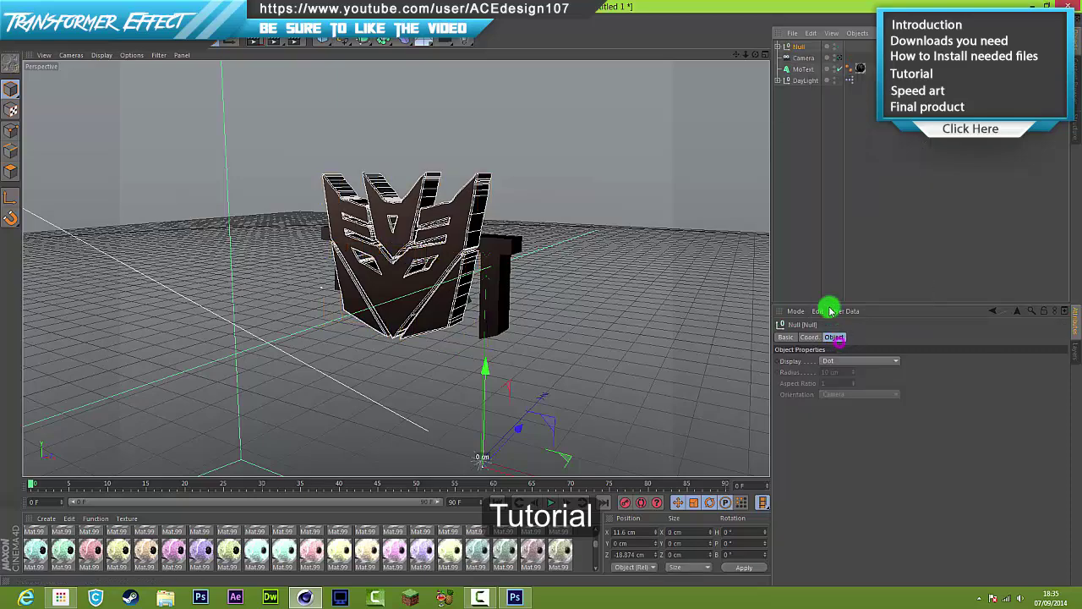
double_click(796, 45)
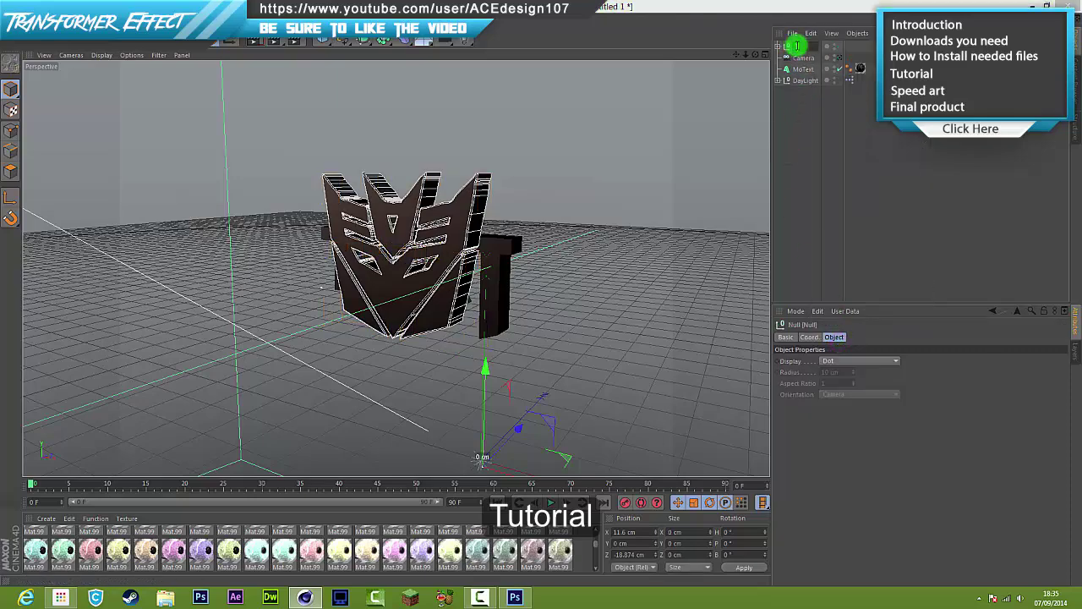
text(Logo)
key(Return)
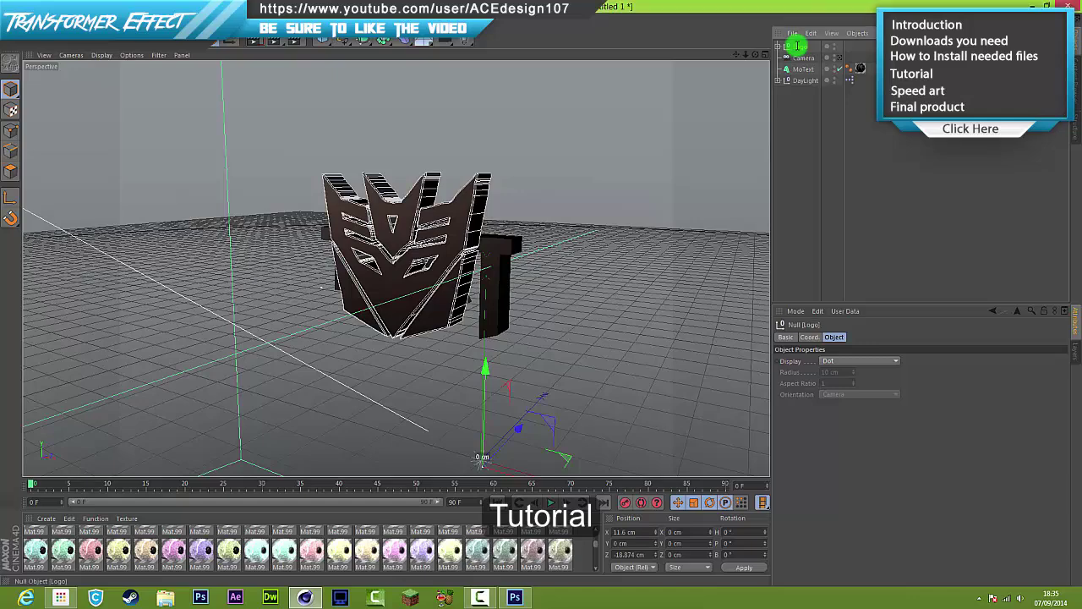
drag(800, 52, 800, 53)
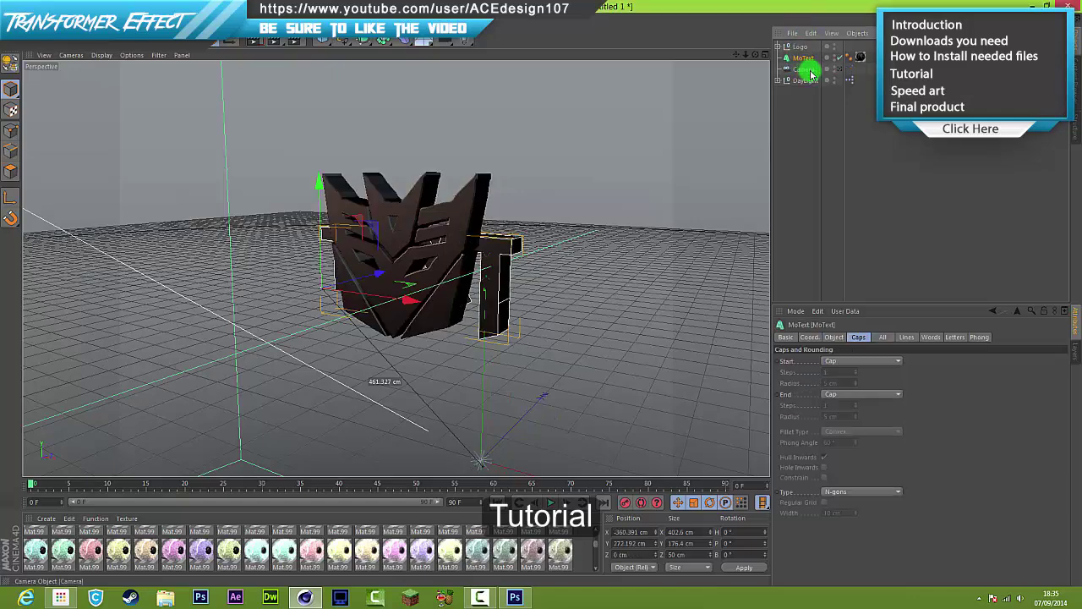
click(801, 144)
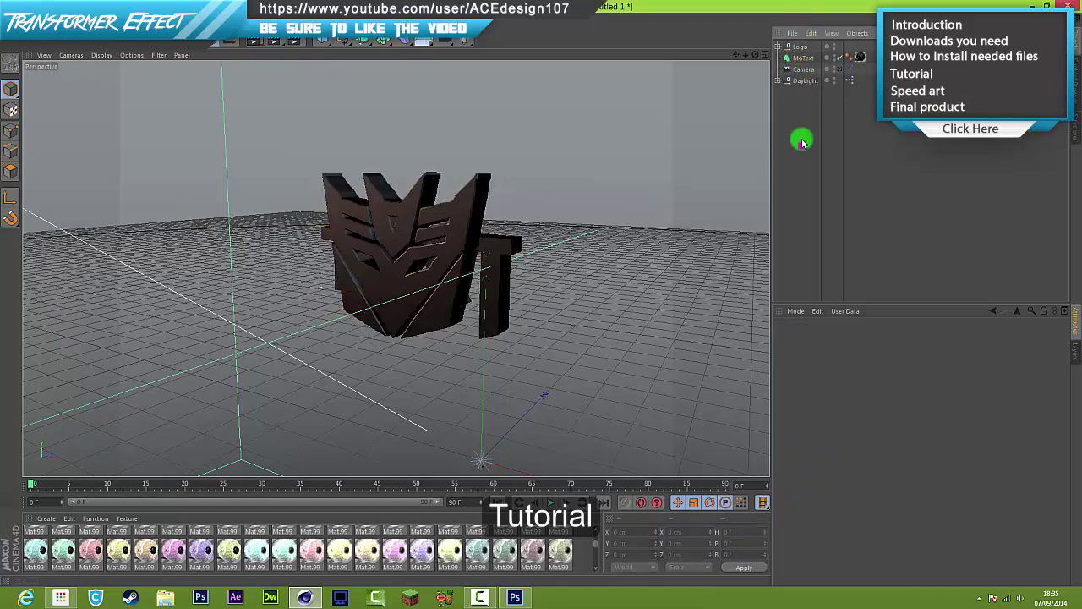
right_click(801, 48)
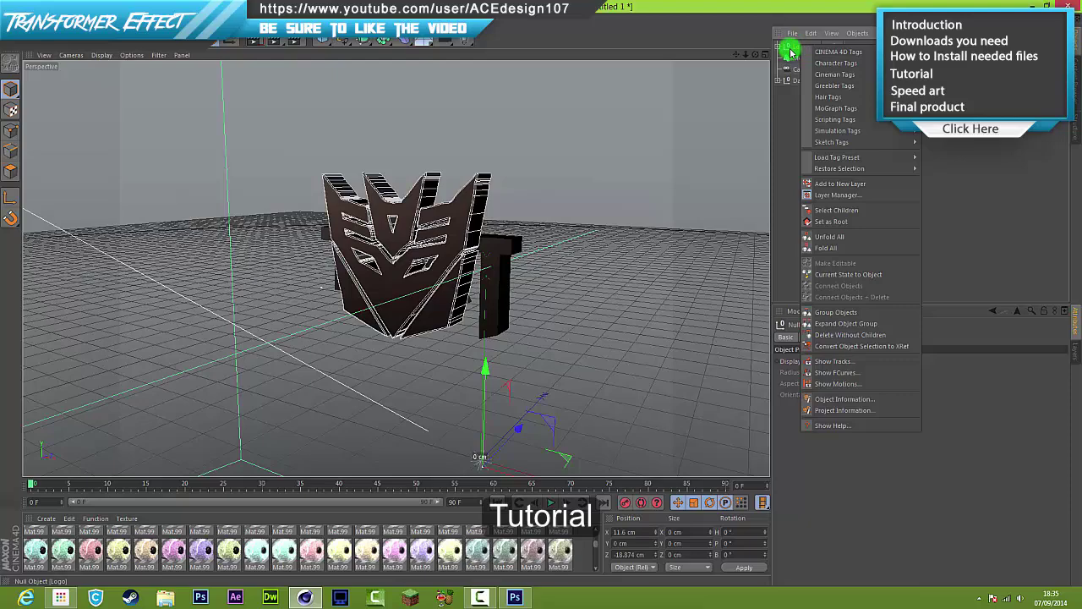
click(790, 119)
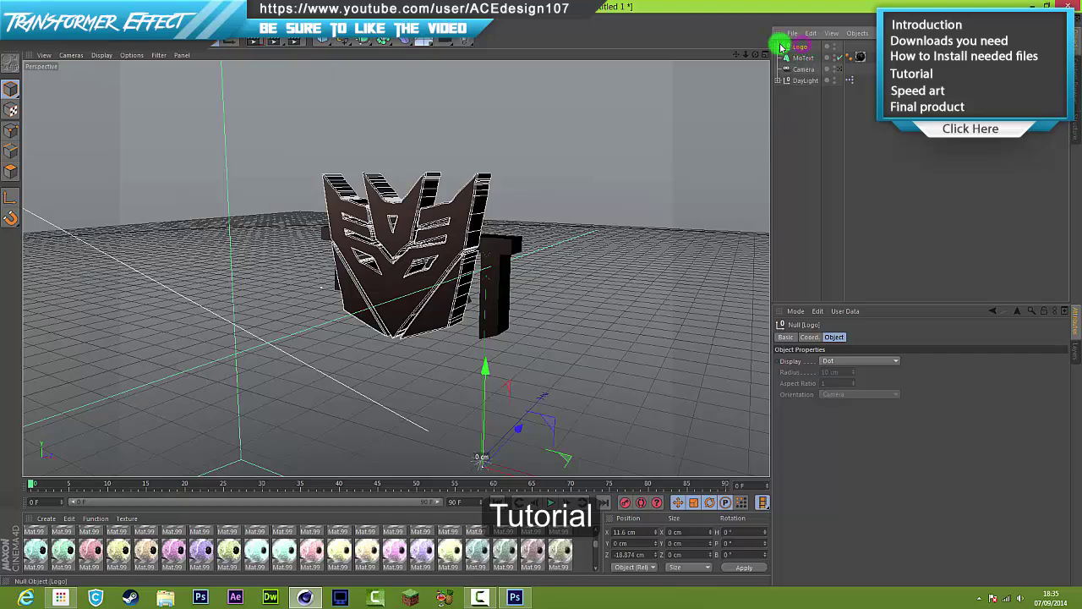
click(779, 46)
click(778, 45)
click(778, 46)
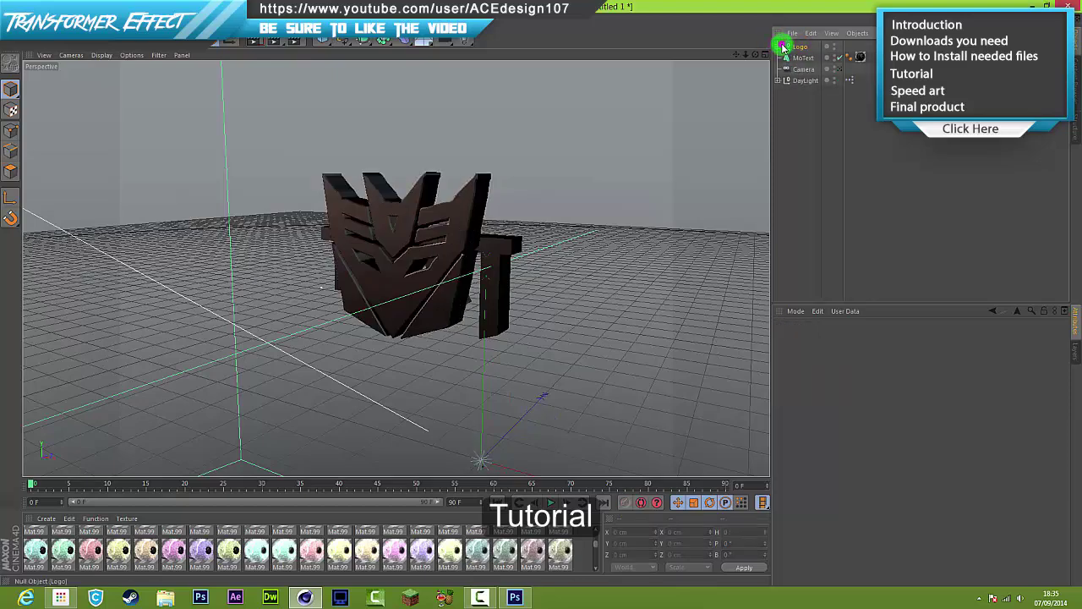
click(783, 47)
right_click(799, 47)
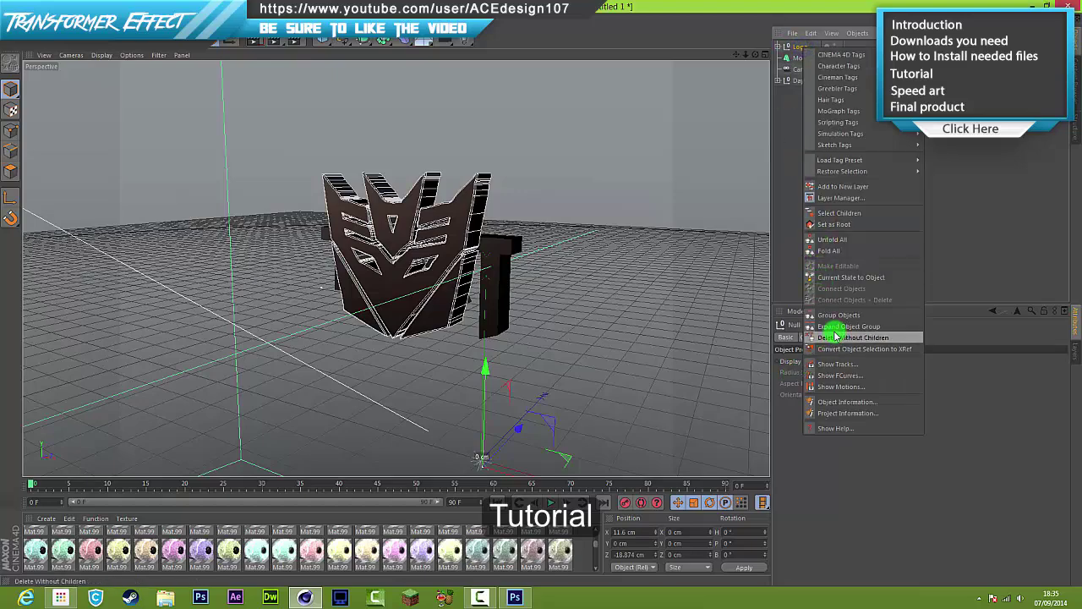
click(787, 216)
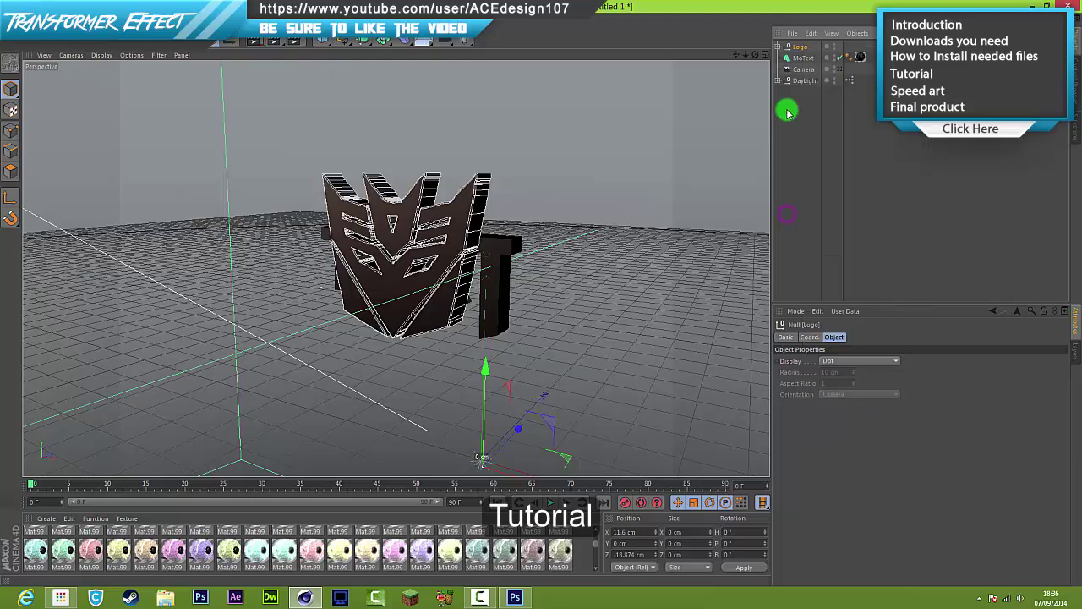
Break the MoText into 15 random pieces with the Thrausi plugin and close its window
click(804, 59)
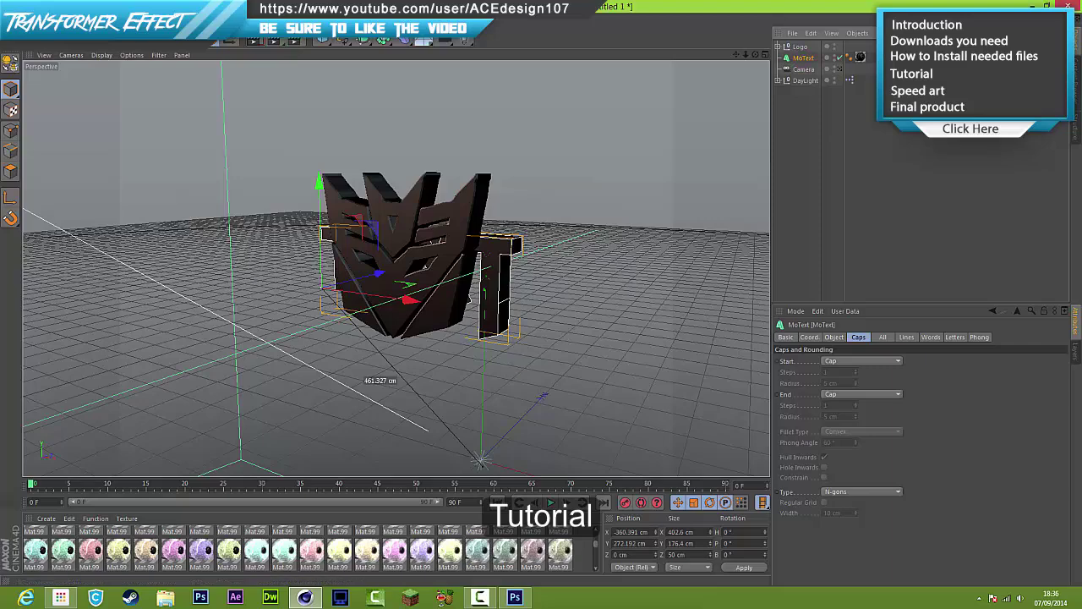
click(317, 19)
mouse_move(335, 63)
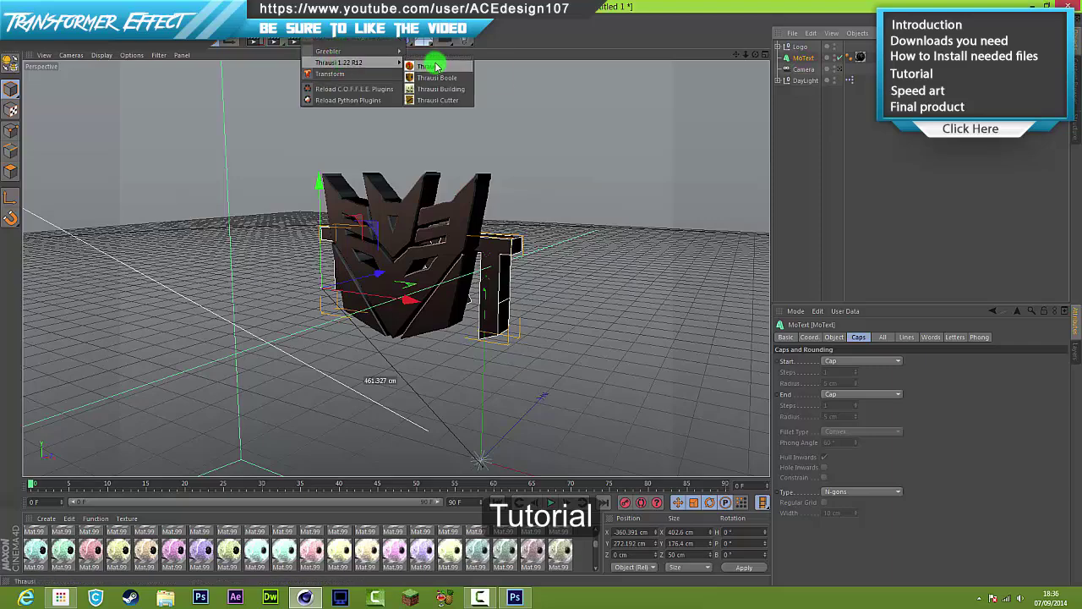
click(436, 67)
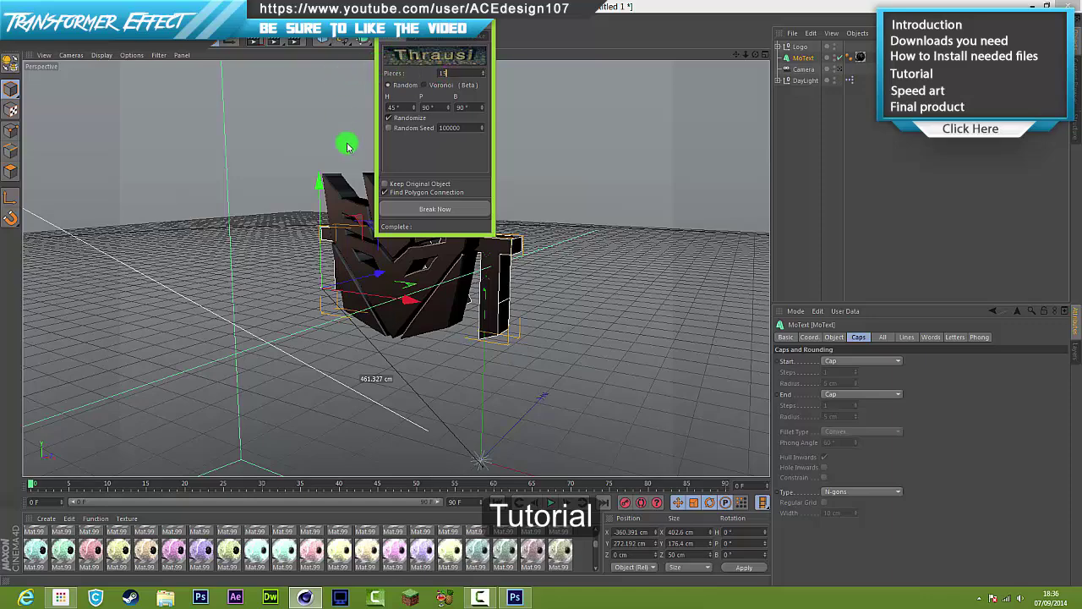
click(431, 209)
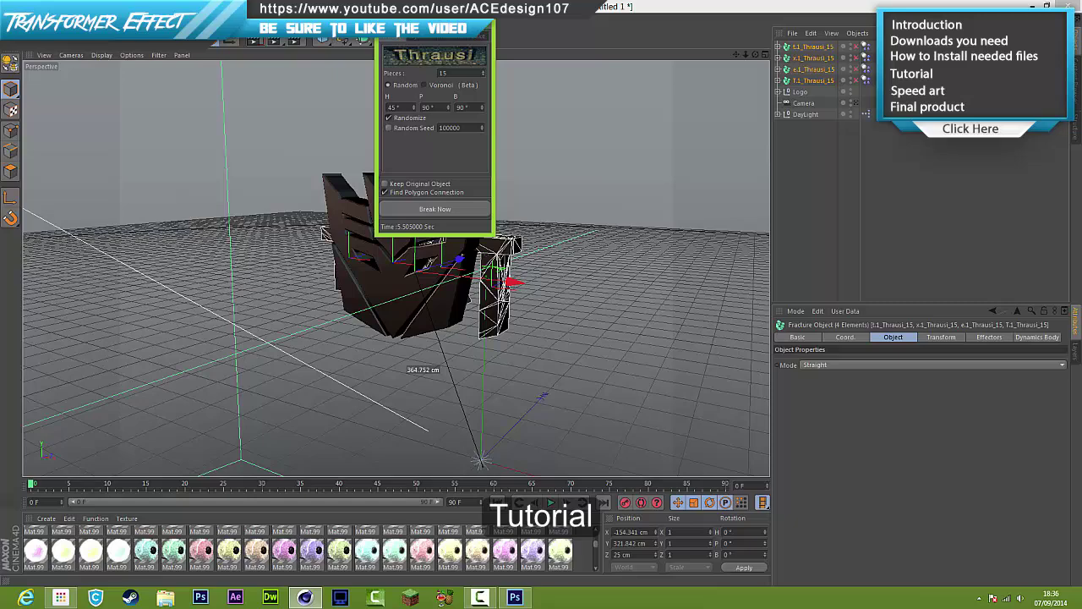
click(484, 24)
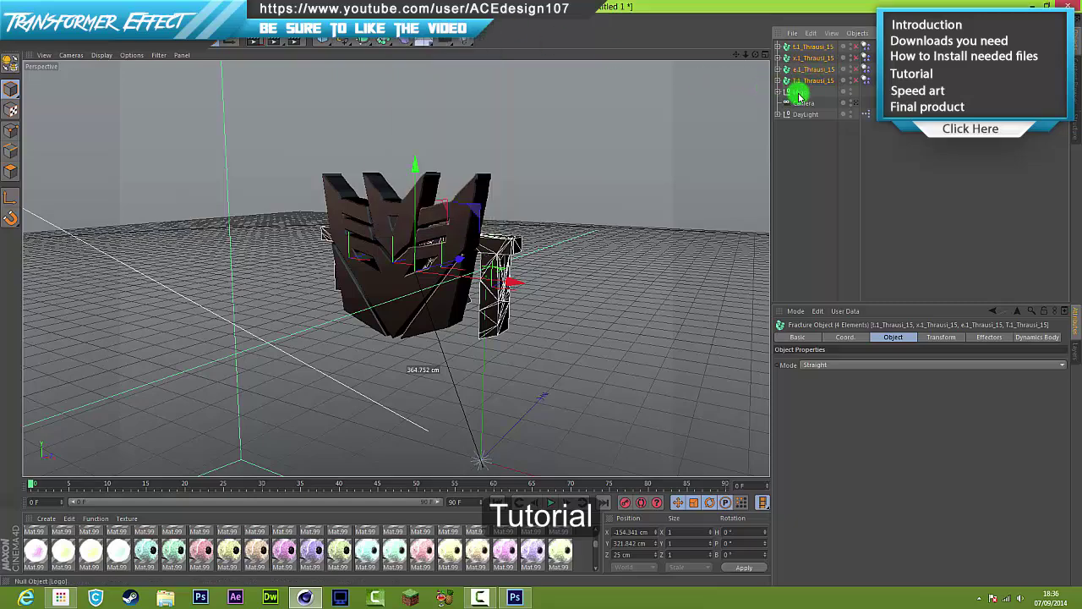
Group the four Thrausi fracture objects of the letters under a null named text
right_click(814, 42)
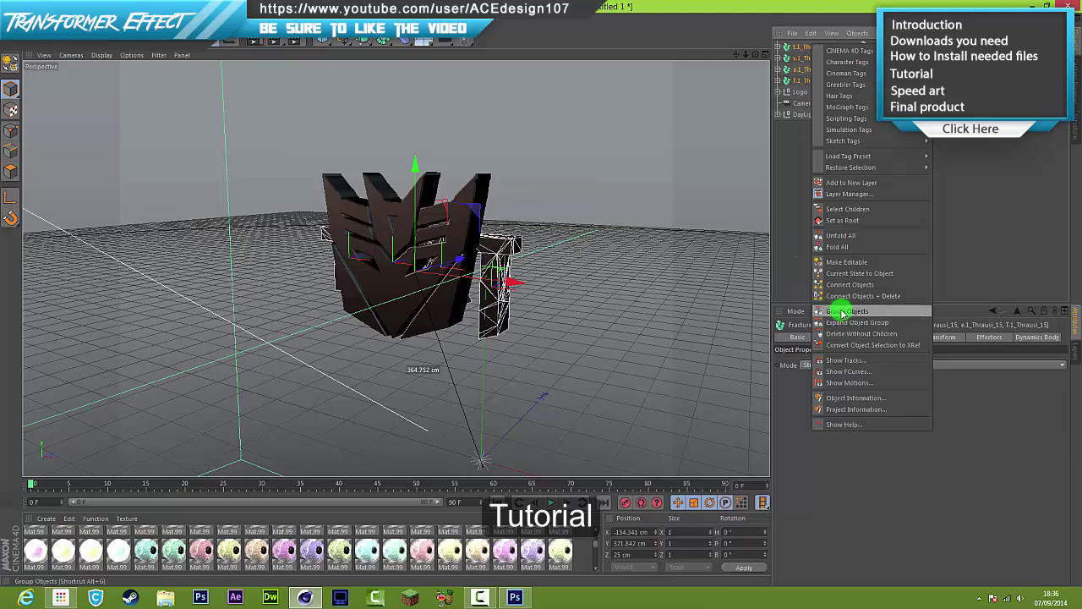
click(842, 312)
click(796, 51)
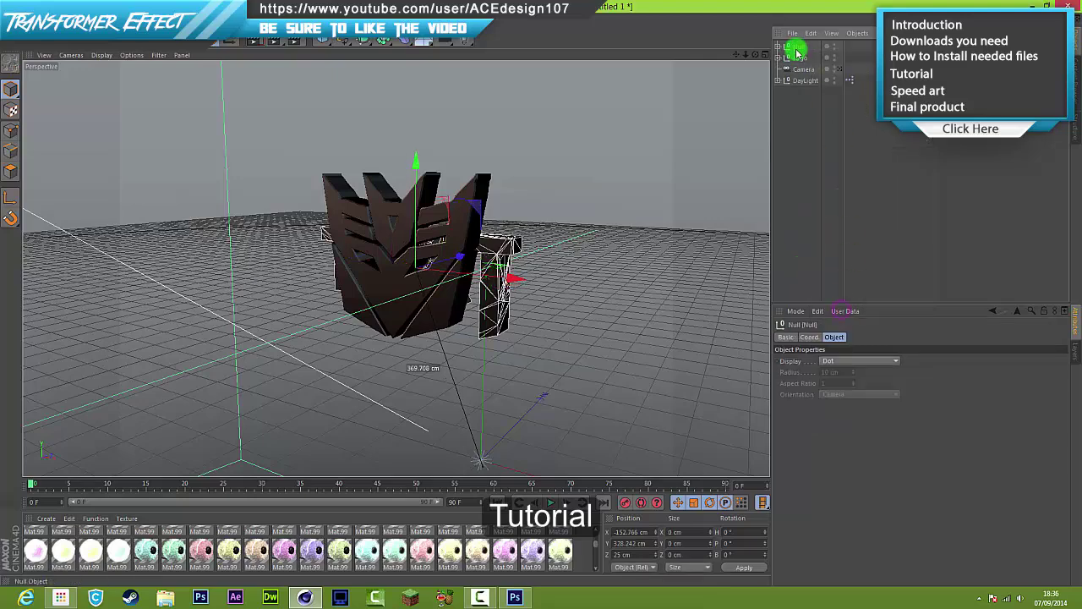
double_click(799, 48)
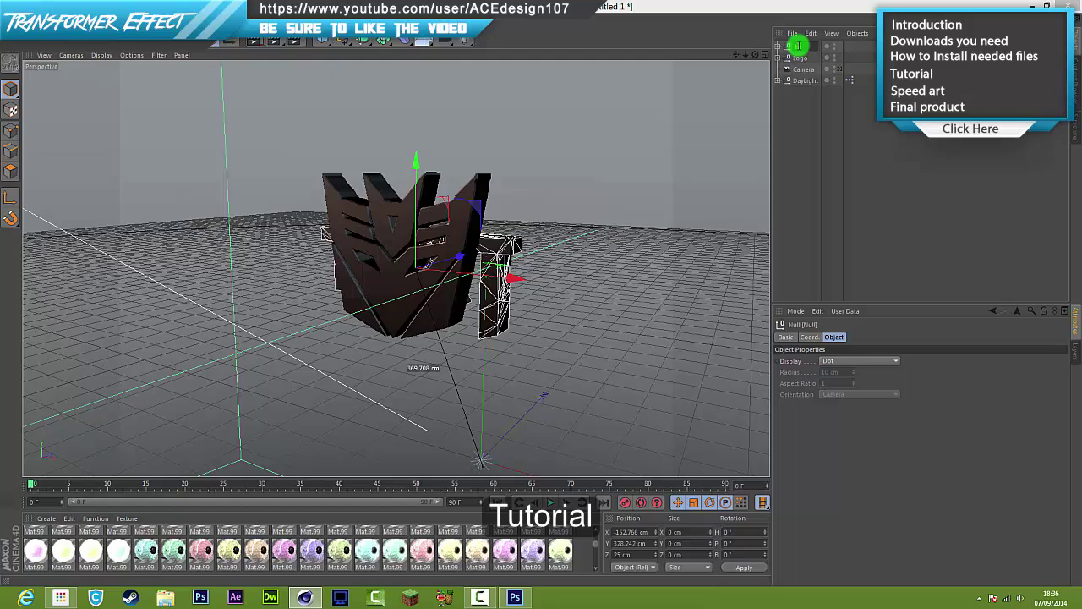
text(text)
key(Return)
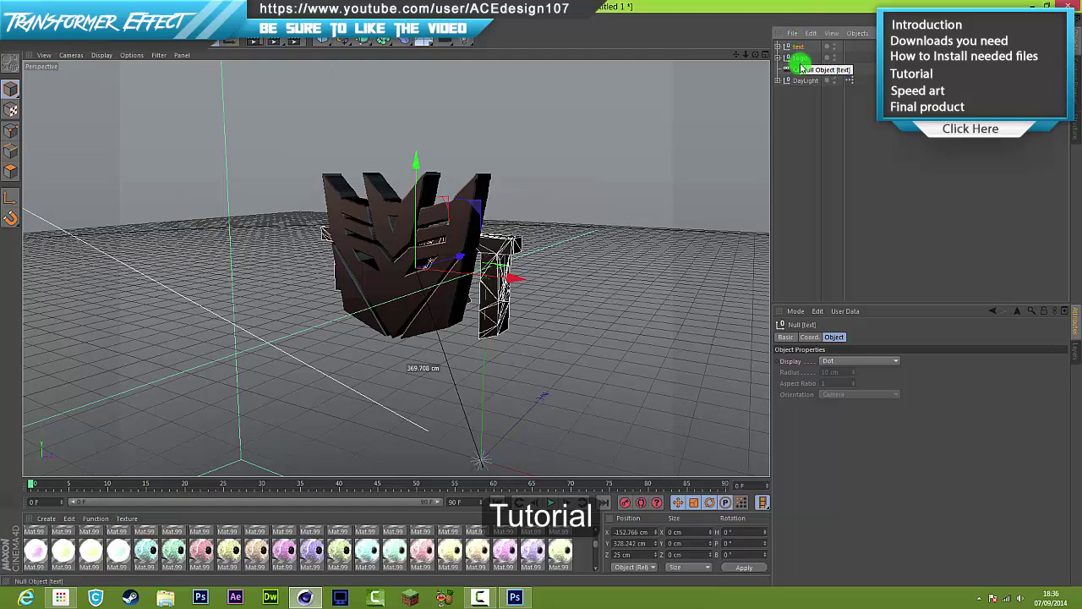
Try to break the Logo null into 15 random pieces with the Thrausi plugin
click(800, 58)
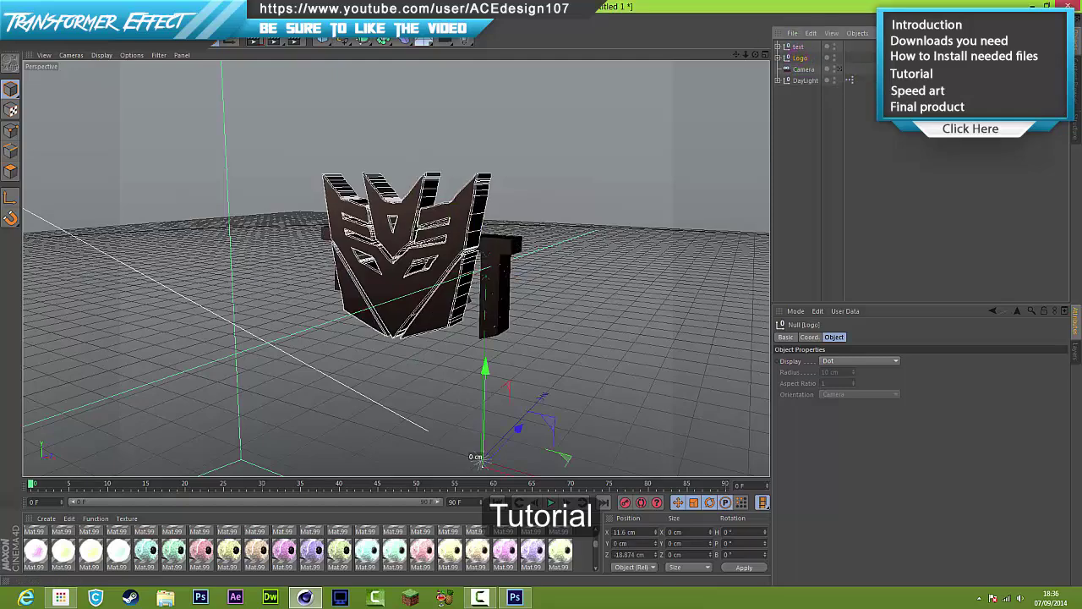
click(314, 18)
mouse_move(338, 64)
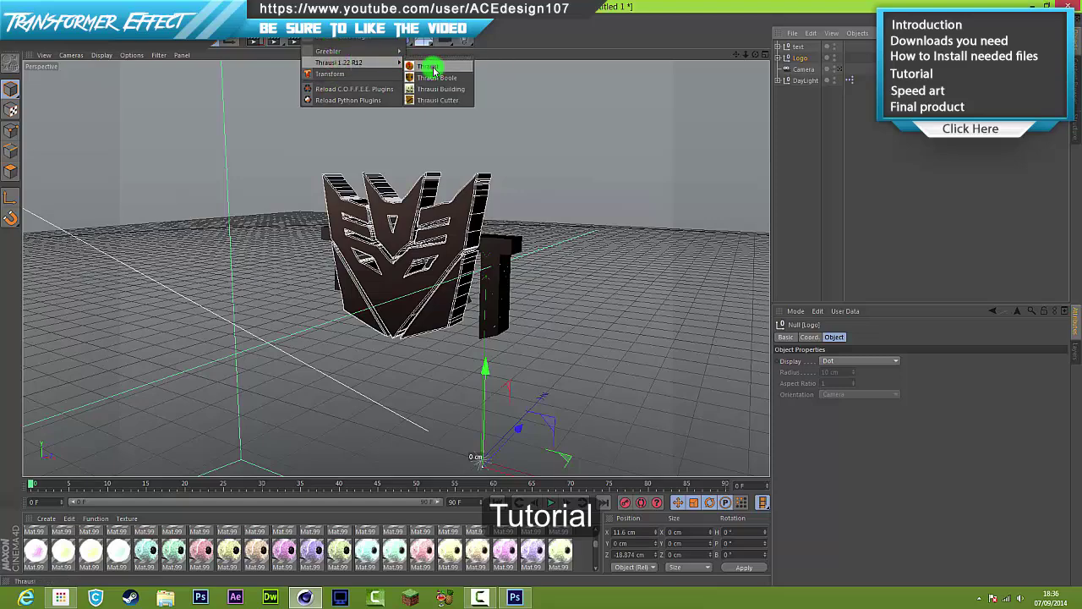
click(429, 67)
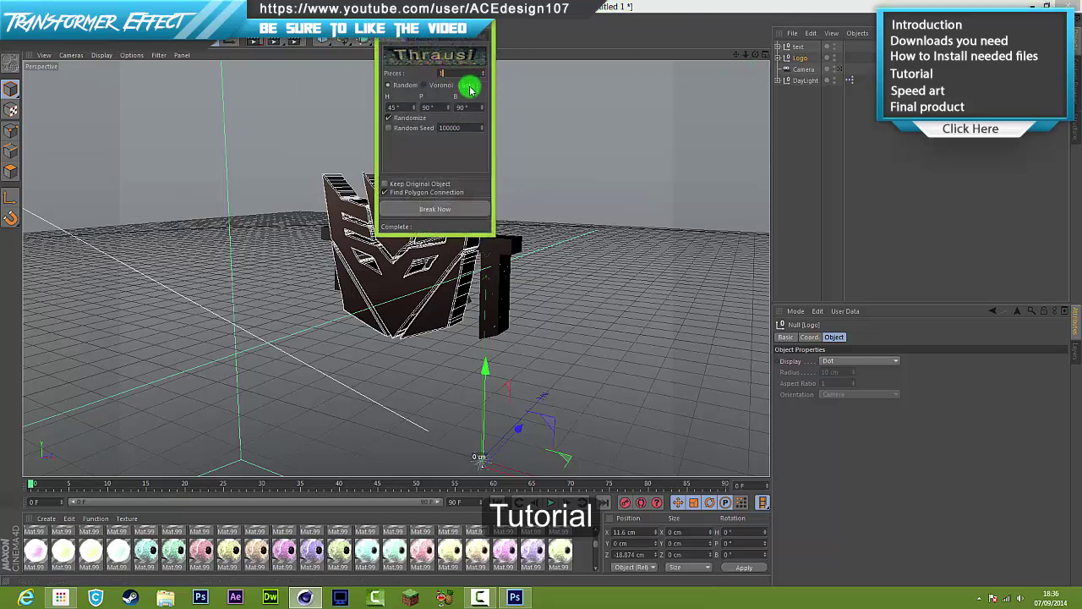
click(434, 209)
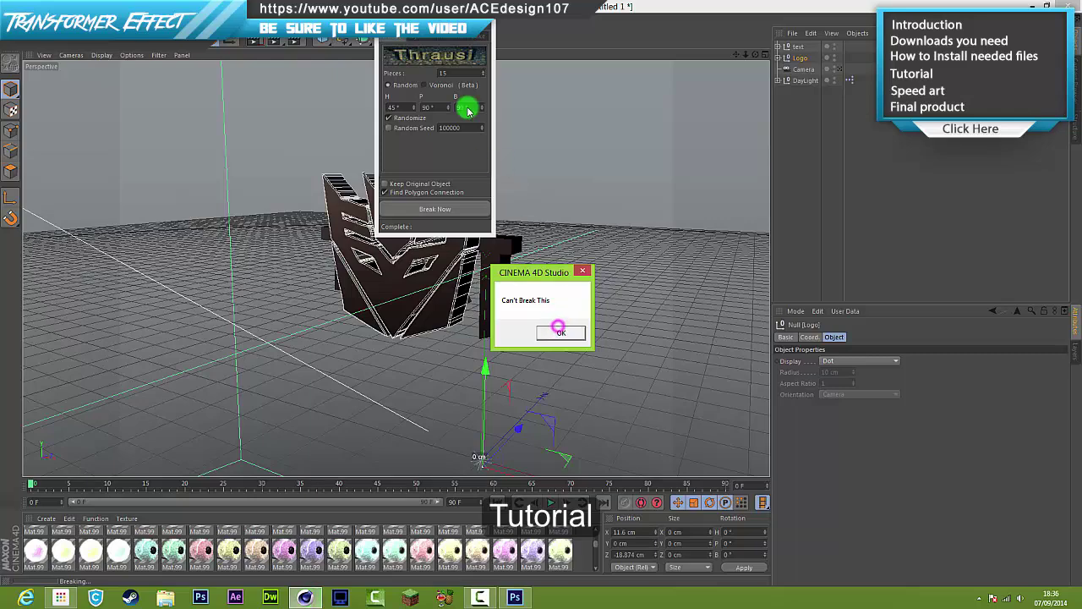
click(561, 333)
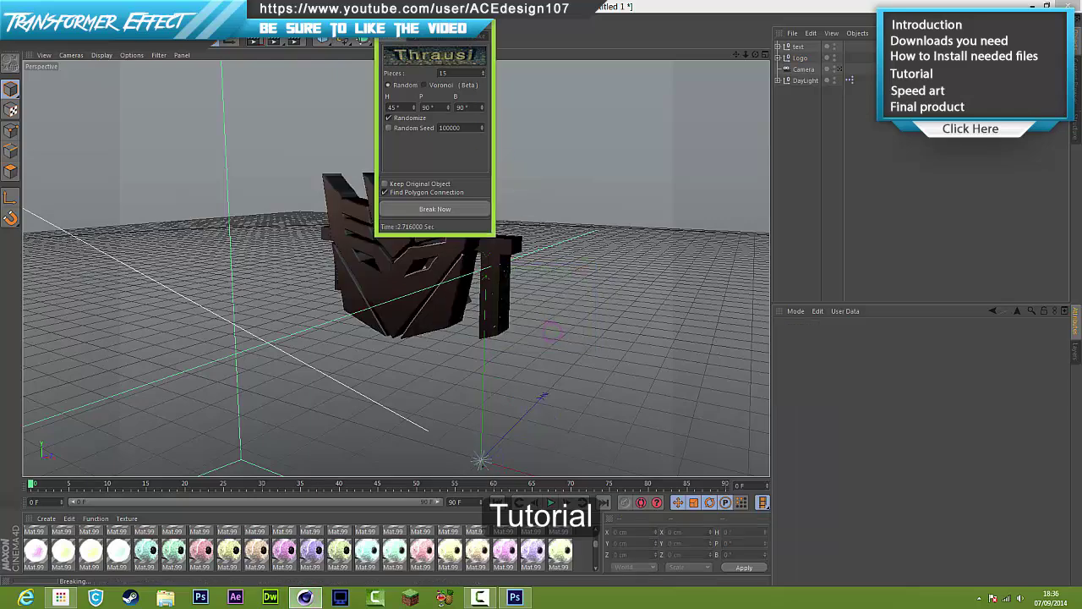
Break the four Extrude NURBS objects inside the Logo null into 15 random pieces each with Thrausi
click(778, 57)
click(802, 70)
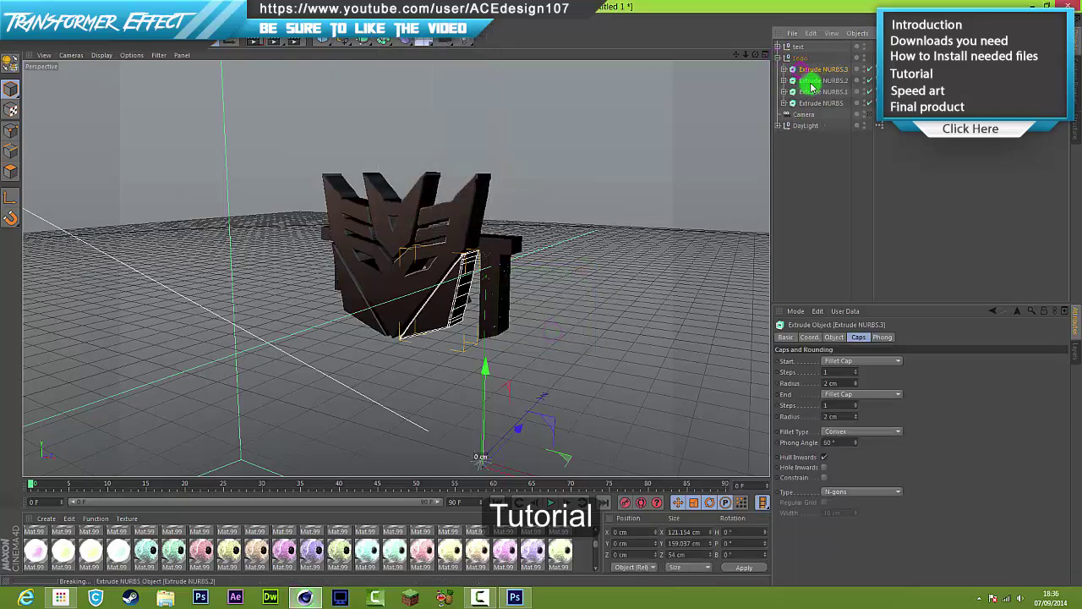
shift+click(811, 105)
click(317, 23)
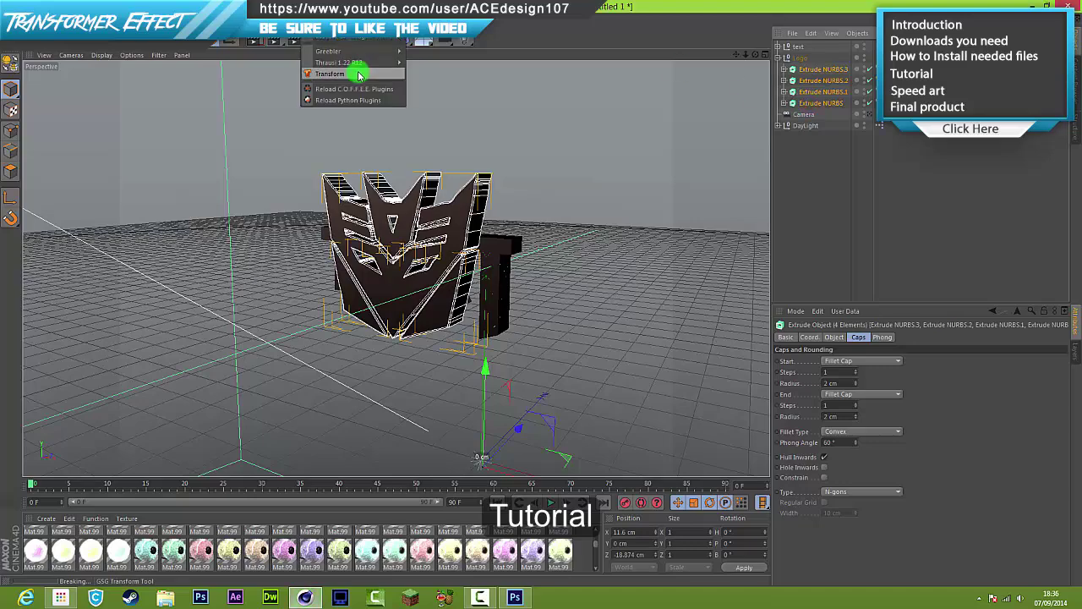
mouse_move(391, 61)
click(457, 71)
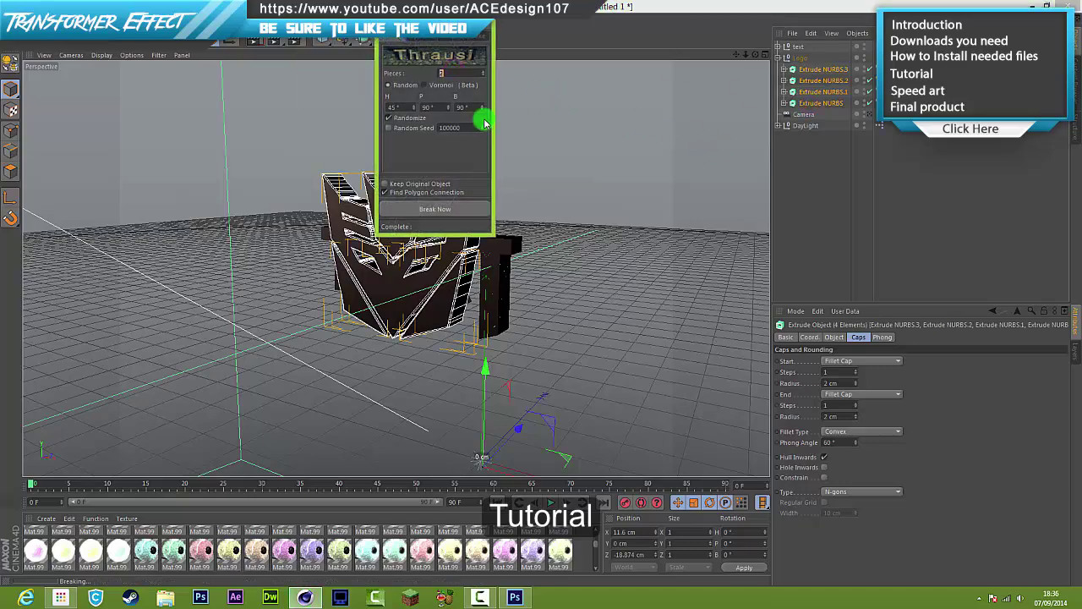
click(443, 208)
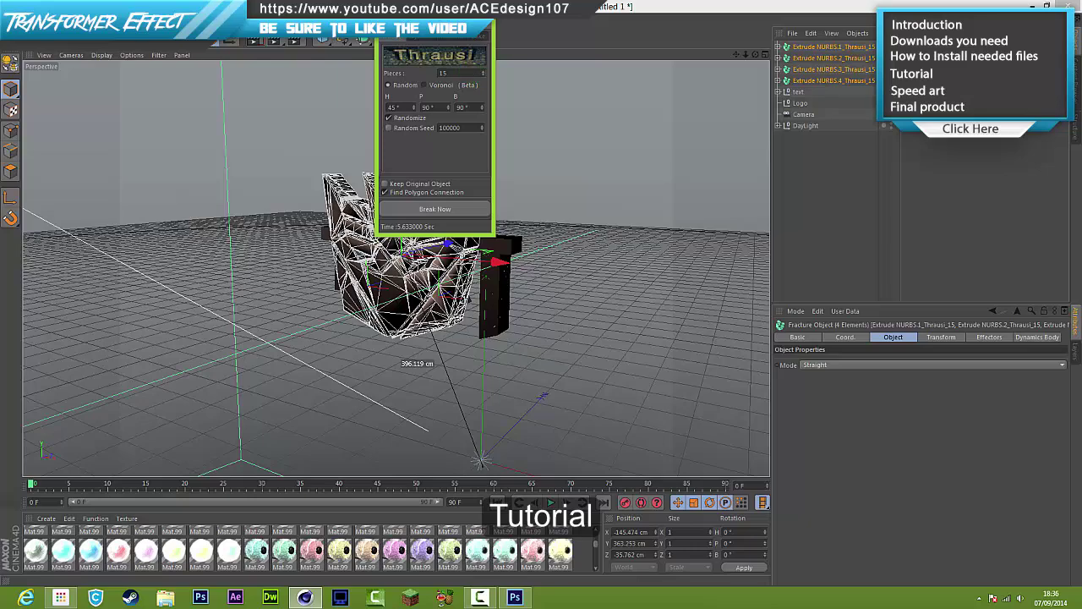
Group the four Thrausi fracture objects of the logo under a null named logo
right_click(825, 59)
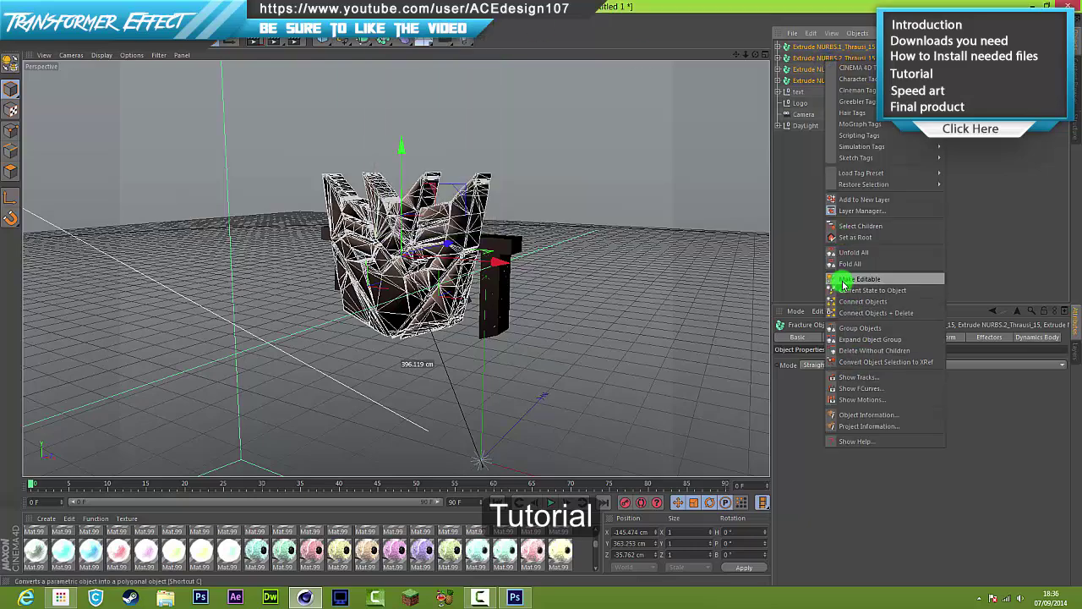
click(858, 327)
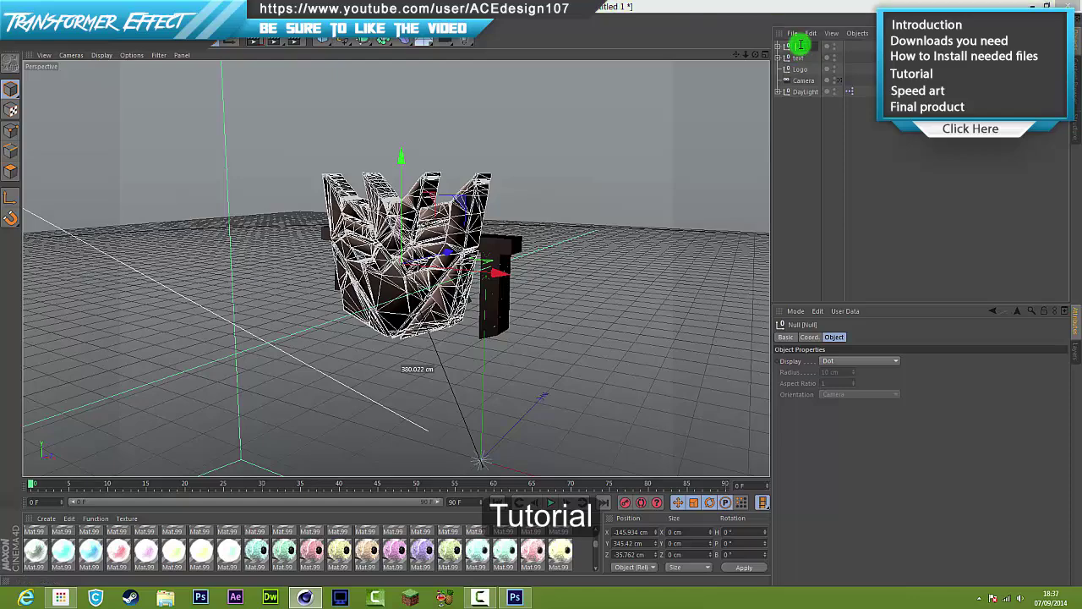
key(Return)
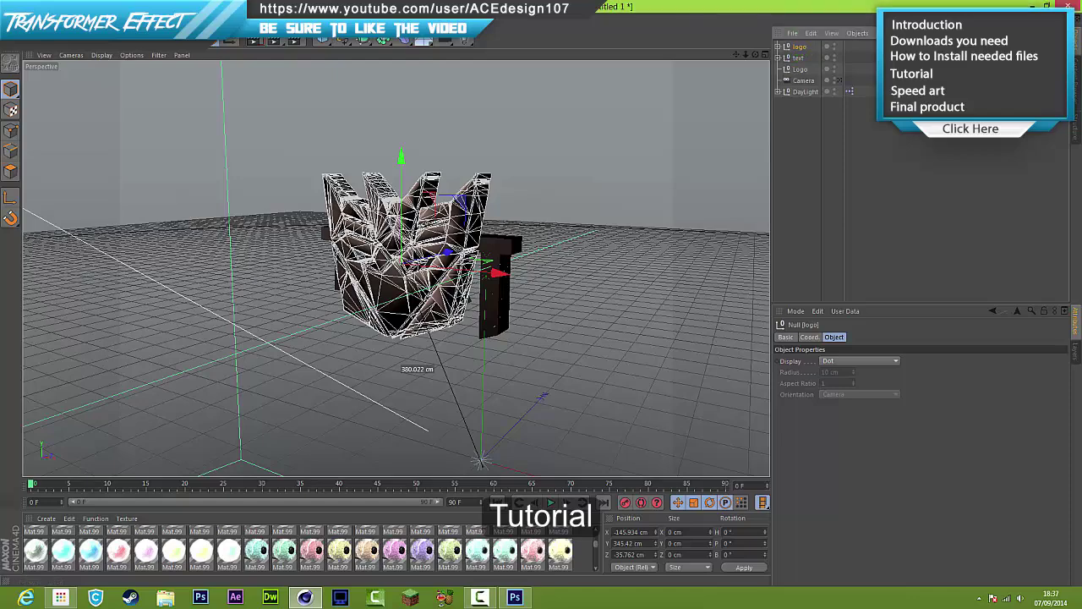
click(804, 129)
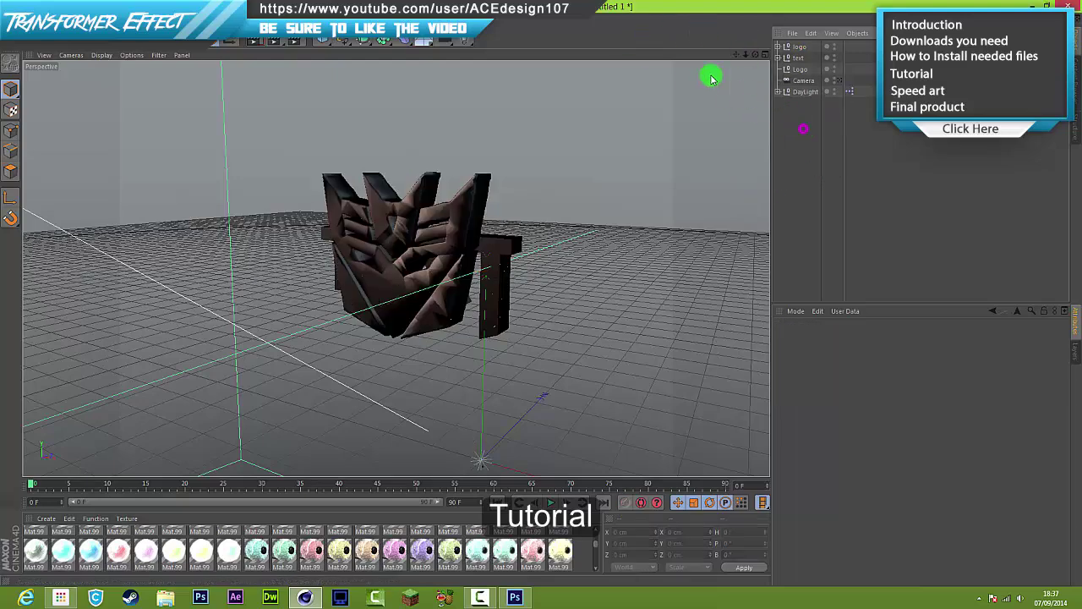
Render the active view to preview the fractured logo and look at it from another angle
click(798, 47)
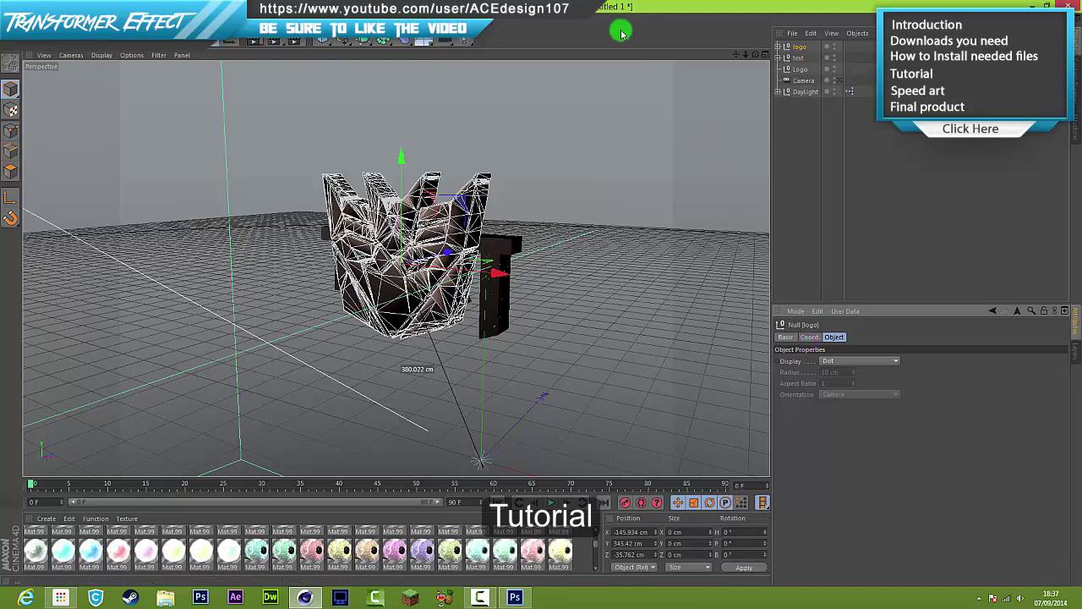
click(704, 137)
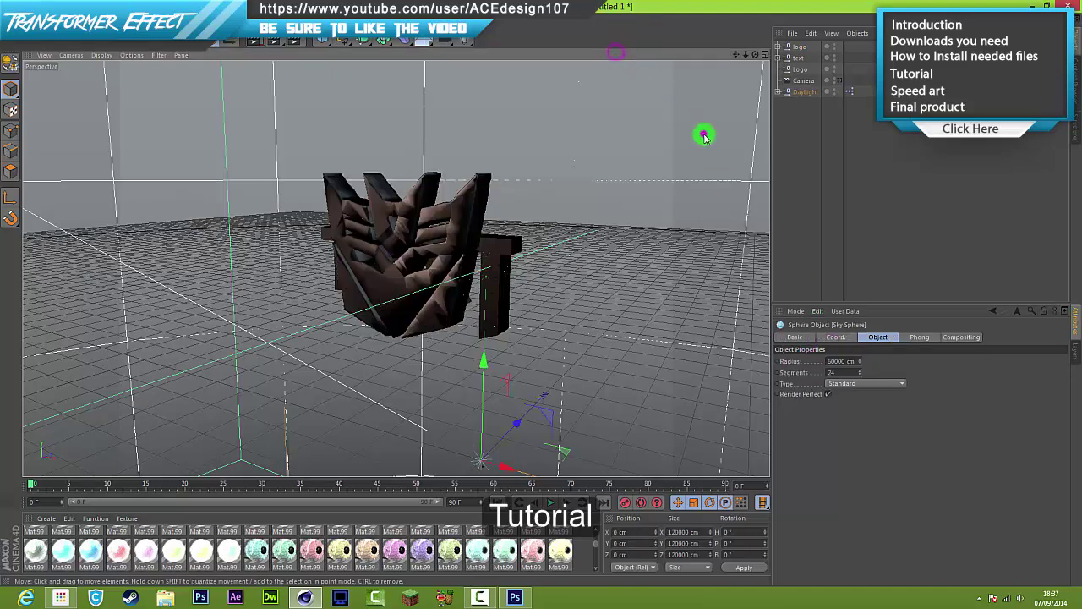
key(ctrl+z)
click(545, 127)
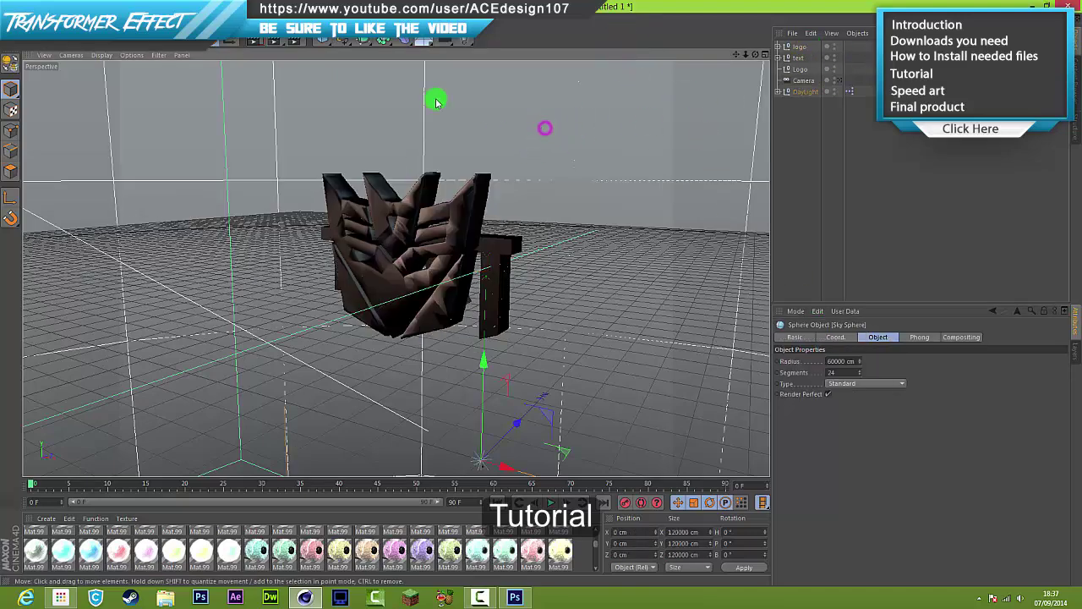
click(254, 41)
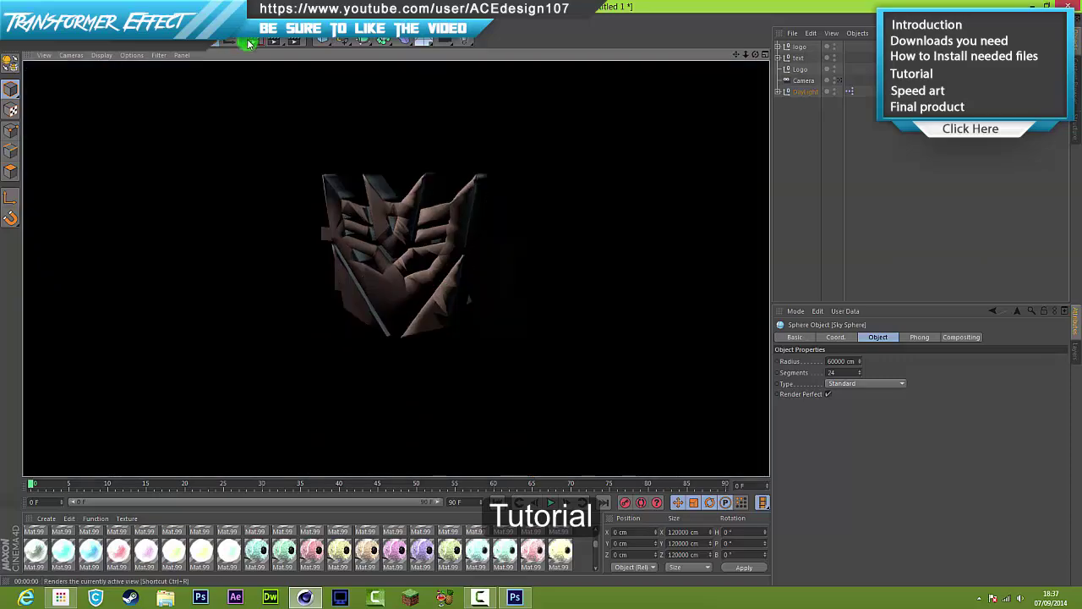
click(808, 91)
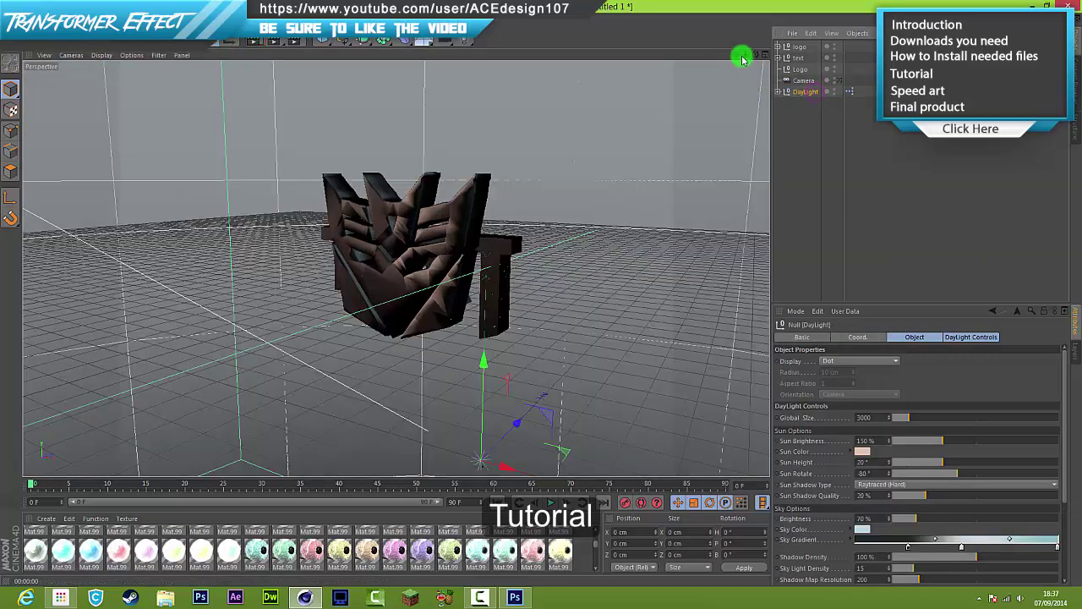
mouse_move(542, 293)
mouse_down()
mouse_move(553, 300)
mouse_move(529, 294)
mouse_move(541, 293)
mouse_up()
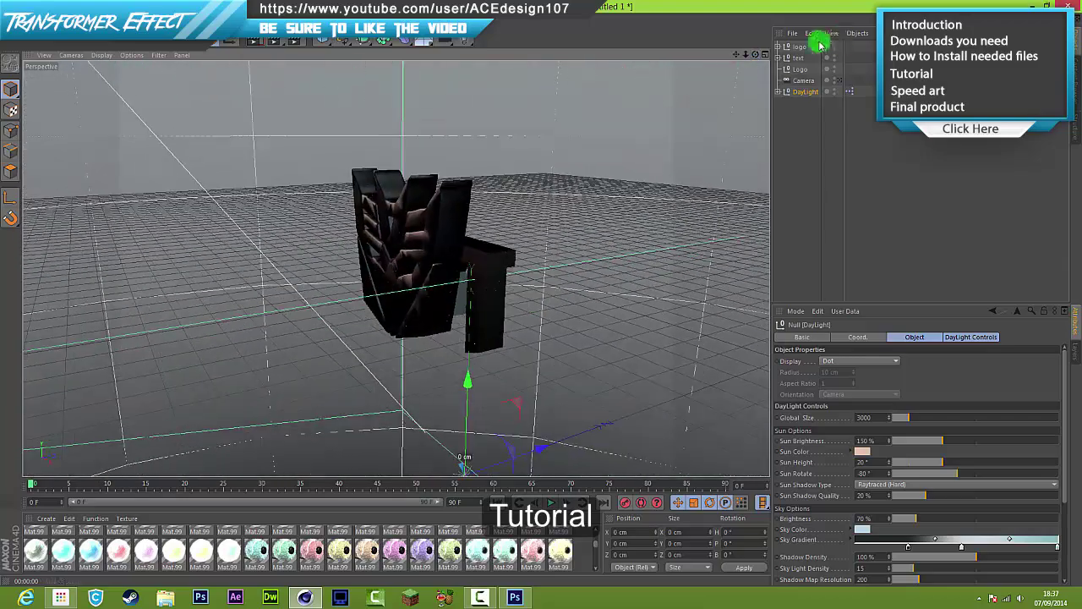
Examine the fracture objects inside the logo and text nulls and view the model from the front
click(799, 47)
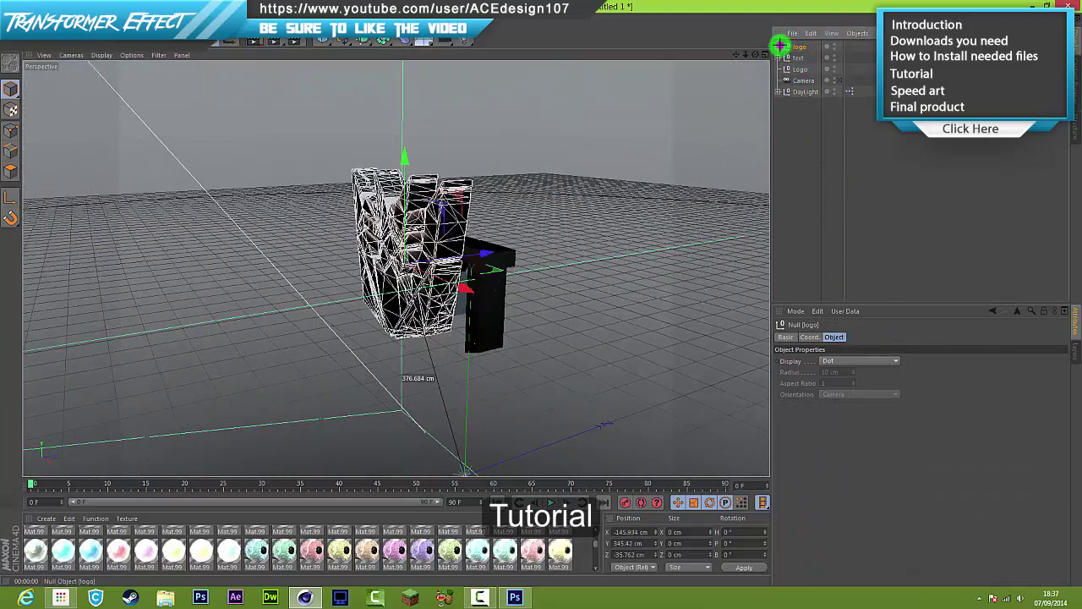
click(779, 44)
click(818, 58)
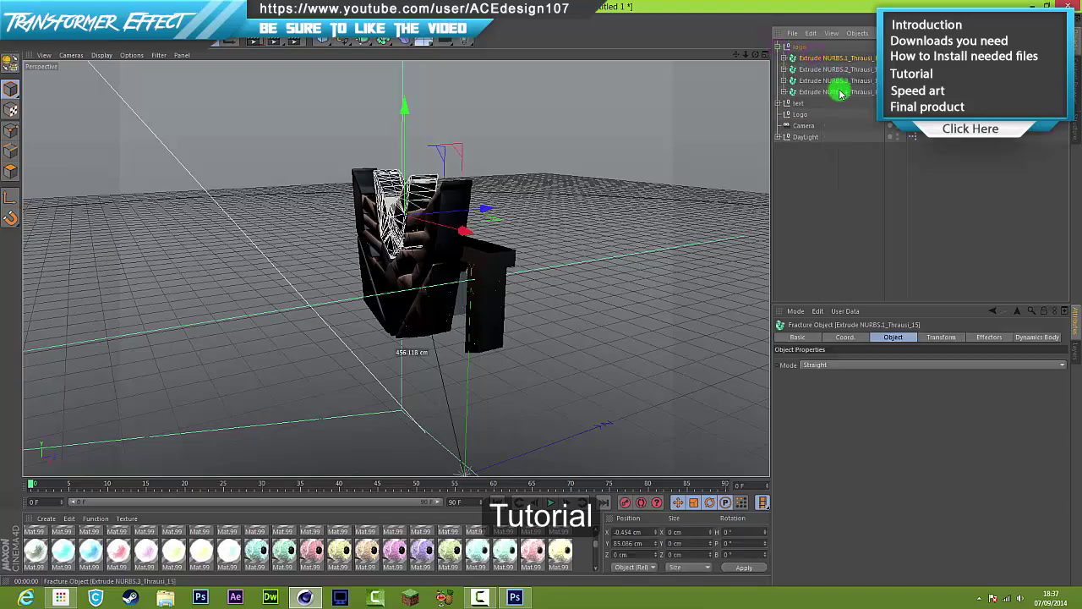
shift+click(839, 91)
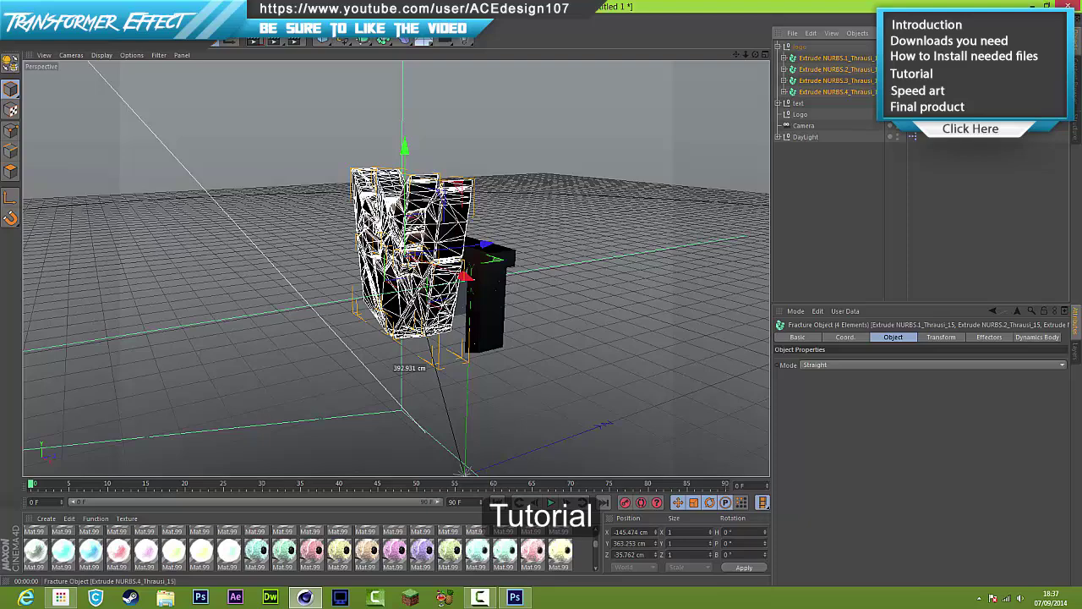
click(783, 46)
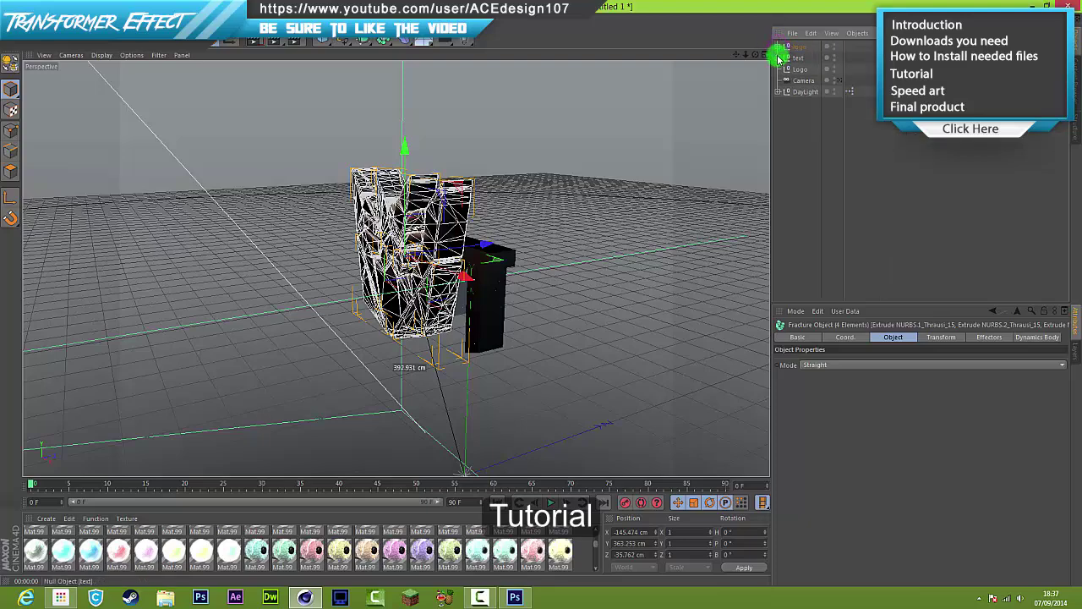
click(781, 57)
click(805, 148)
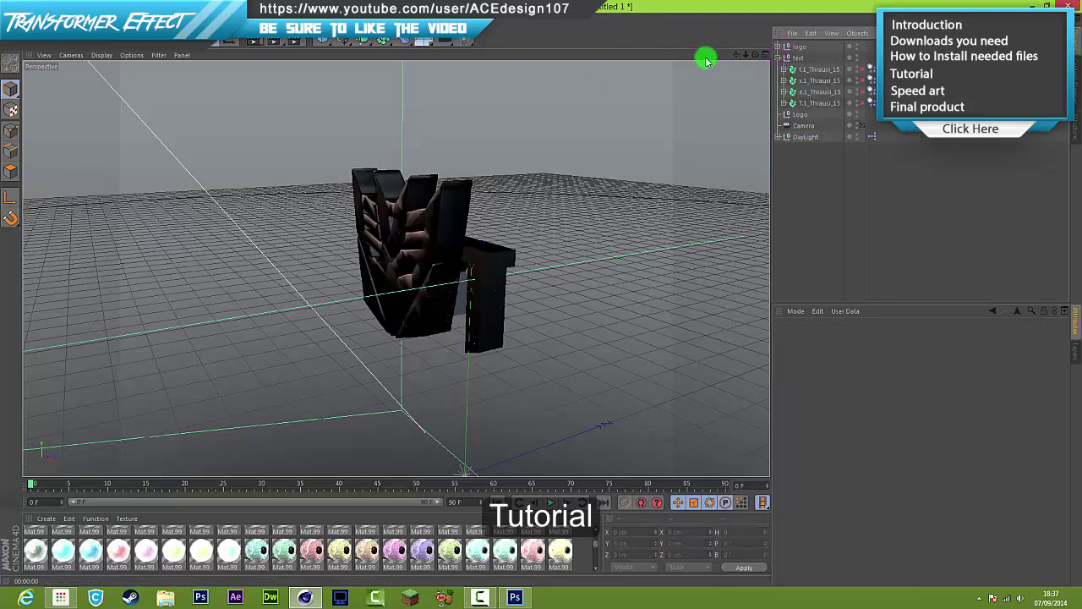
drag(760, 56, 613, 26)
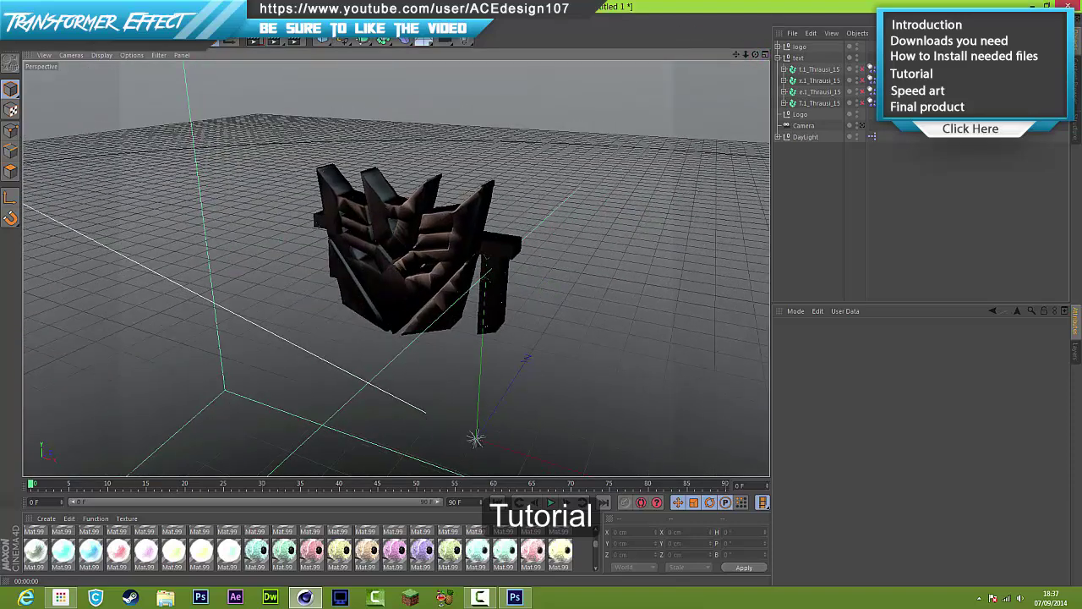
Add two Transform plugin objects to the scene
click(315, 18)
click(341, 74)
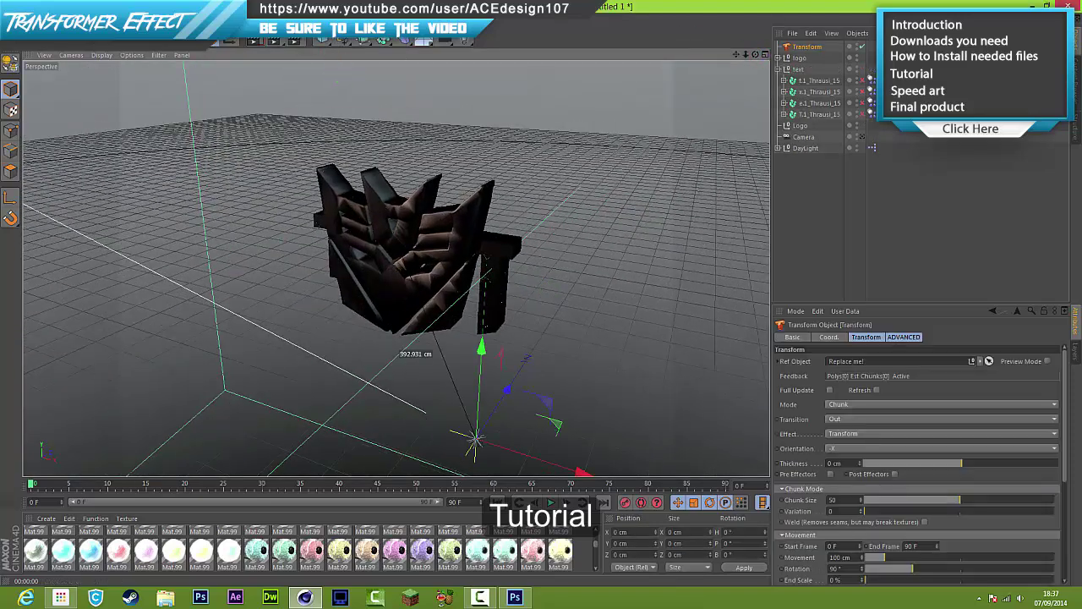
click(314, 19)
click(358, 73)
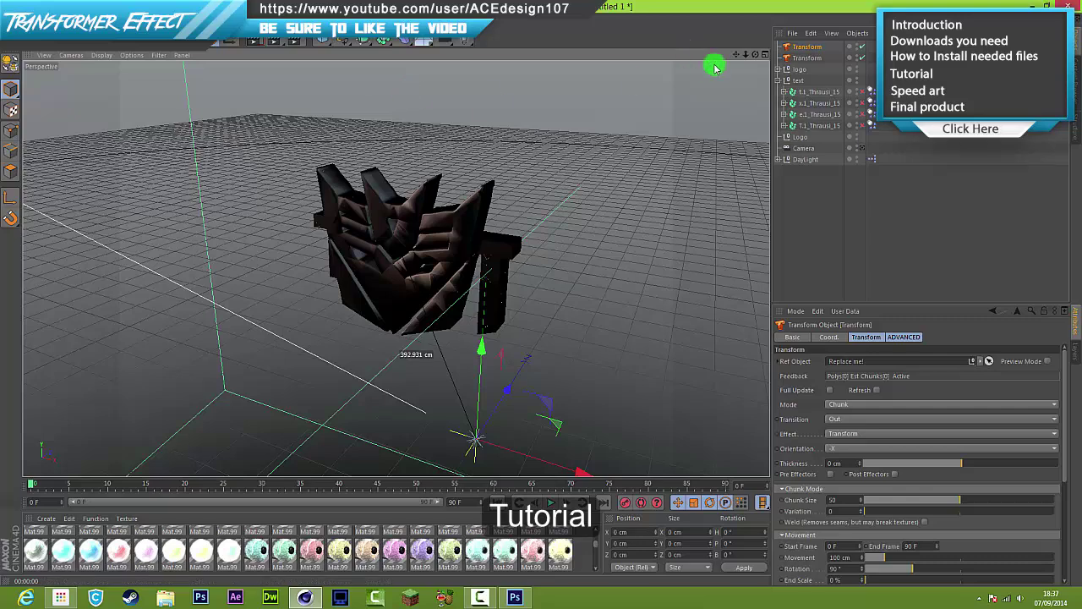
Rename the lower Transform object as text and the upper one as logo
click(778, 80)
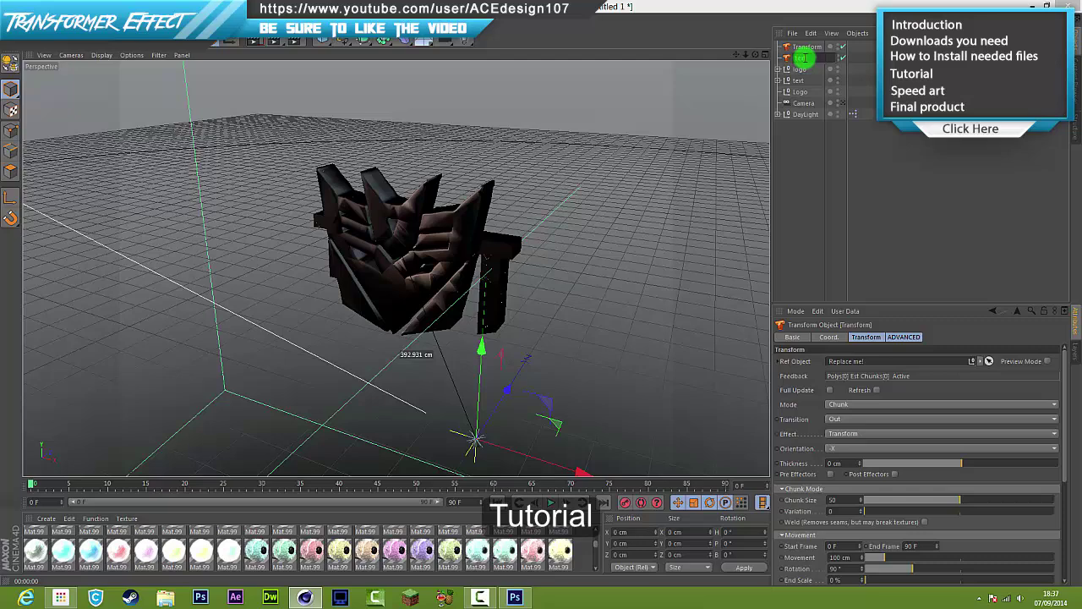
key(Return)
double_click(806, 47)
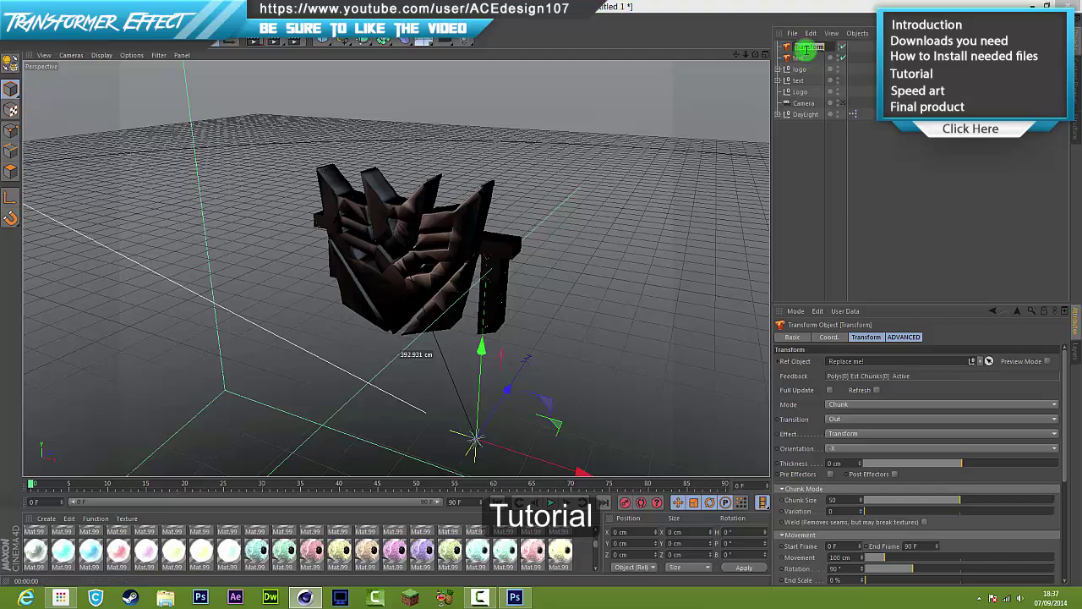
text(logo)
key(Return)
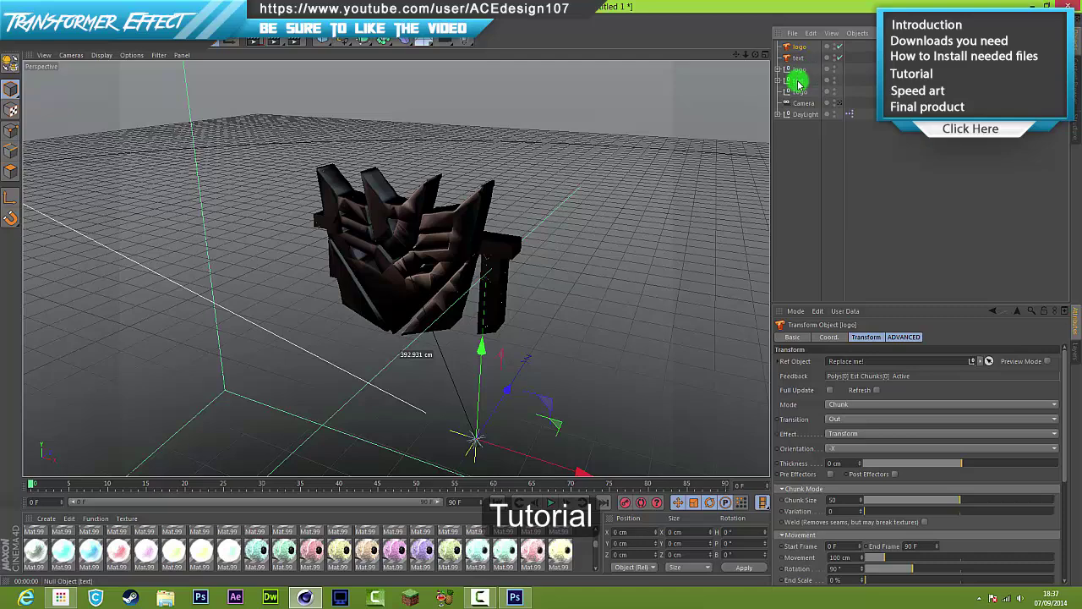
Assign the text null as the Ref Object of the text Transform object
click(798, 82)
click(801, 58)
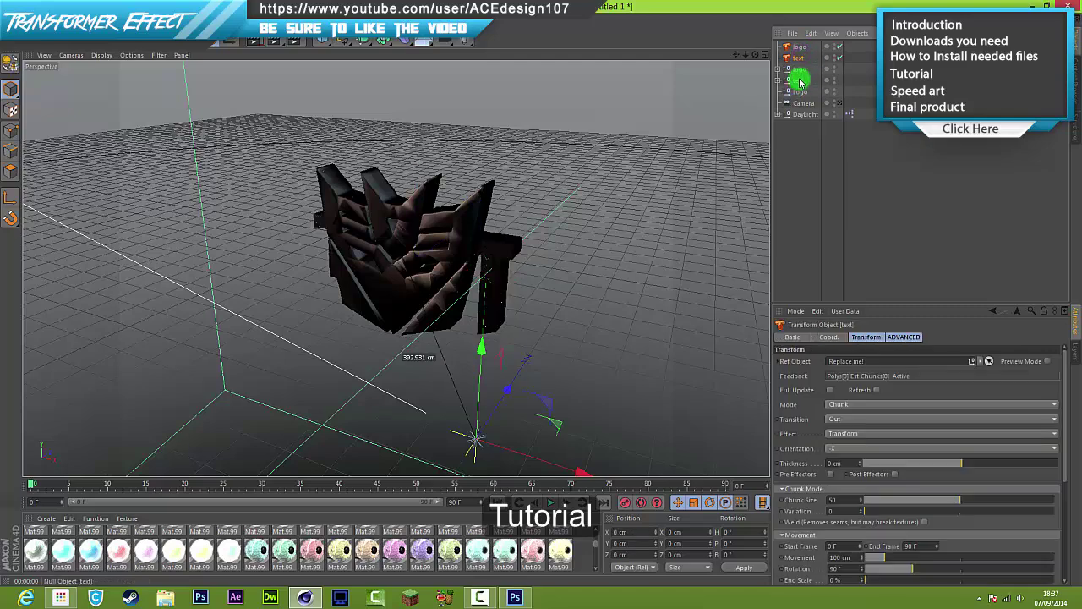
drag(800, 82, 882, 366)
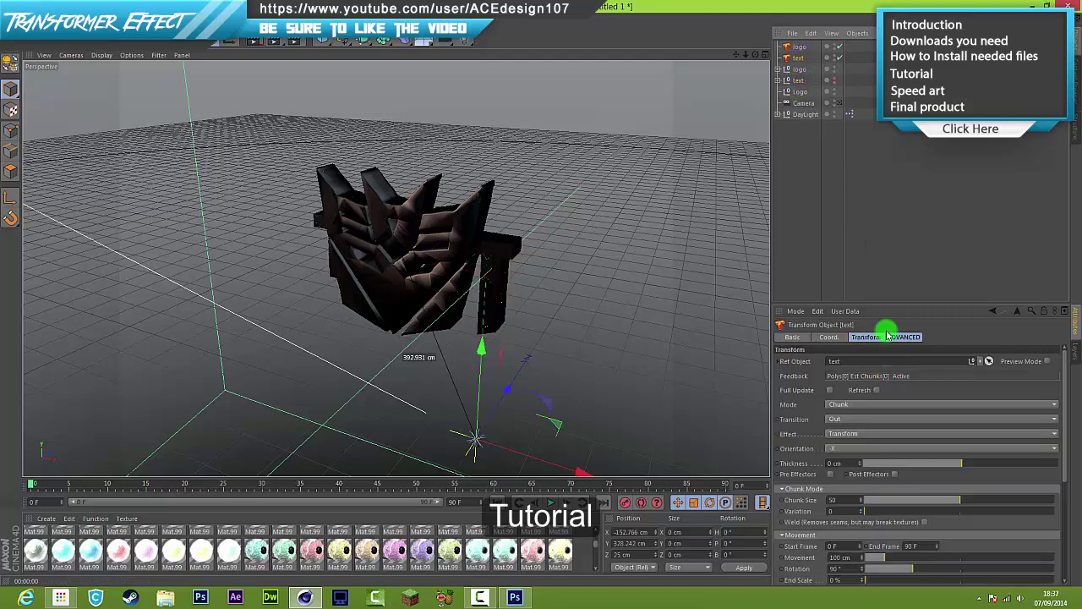
click(819, 93)
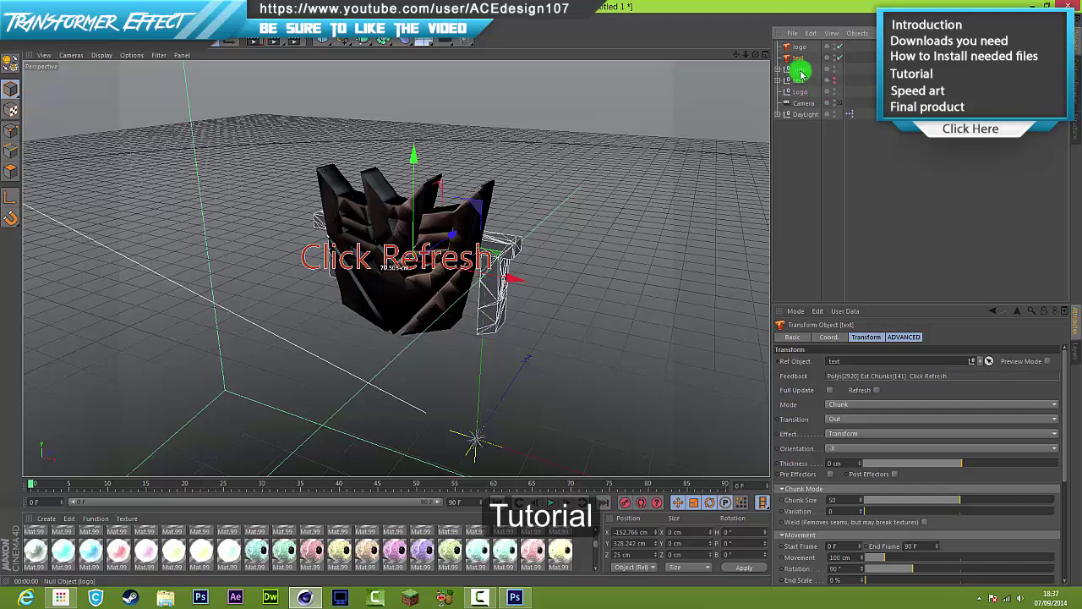
Assign the logo null holding the fracture objects as the Ref Object of the logo Transform object
click(800, 72)
click(805, 36)
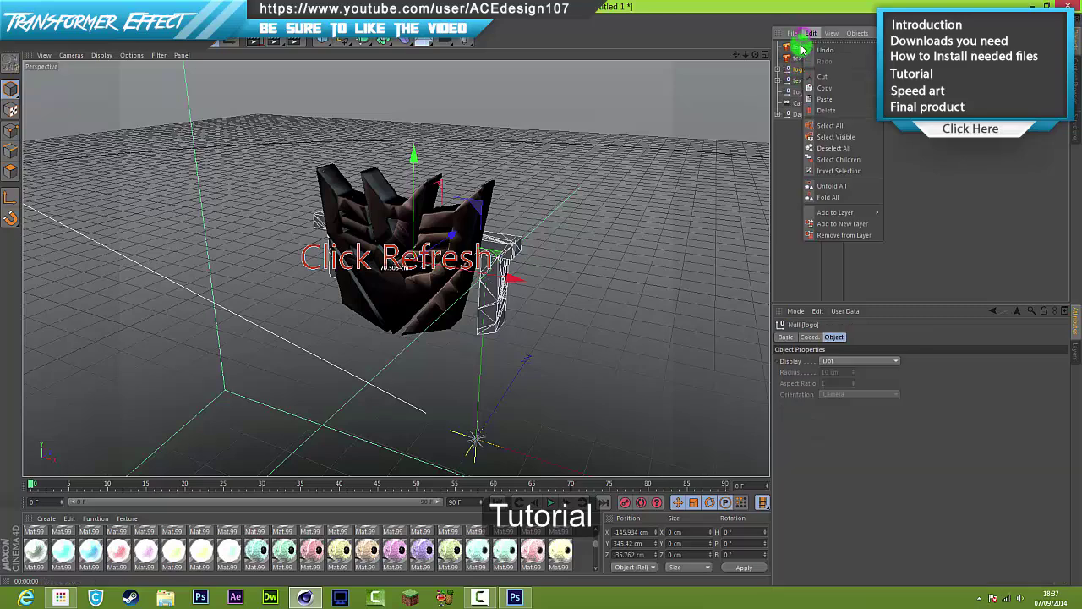
click(800, 48)
click(800, 47)
drag(891, 253, 904, 366)
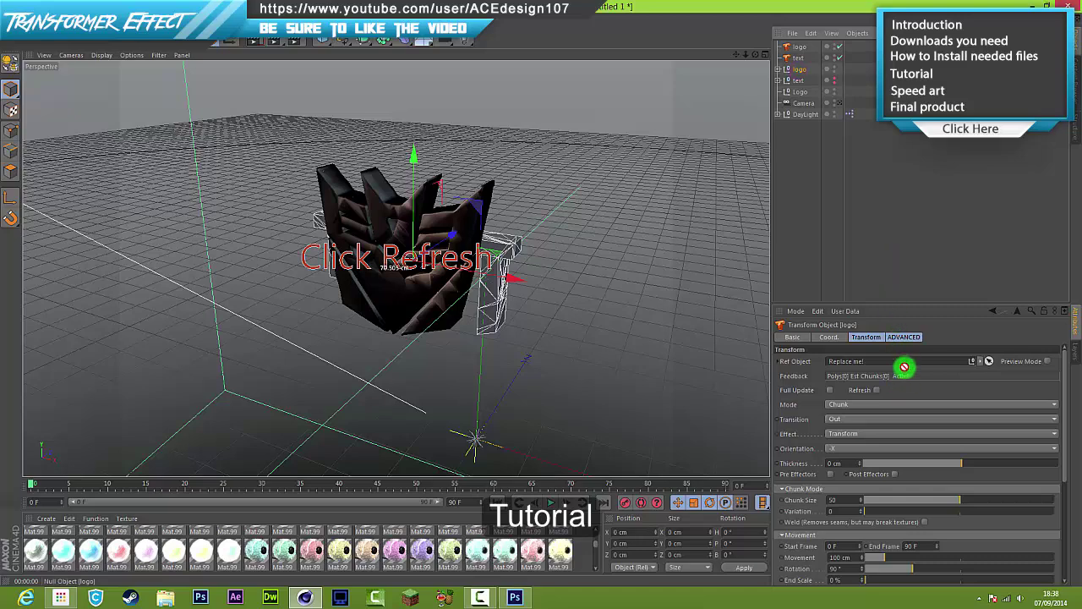
Refresh the logo Transform object and the text Transform object so both rebuild from their reference objects
click(879, 392)
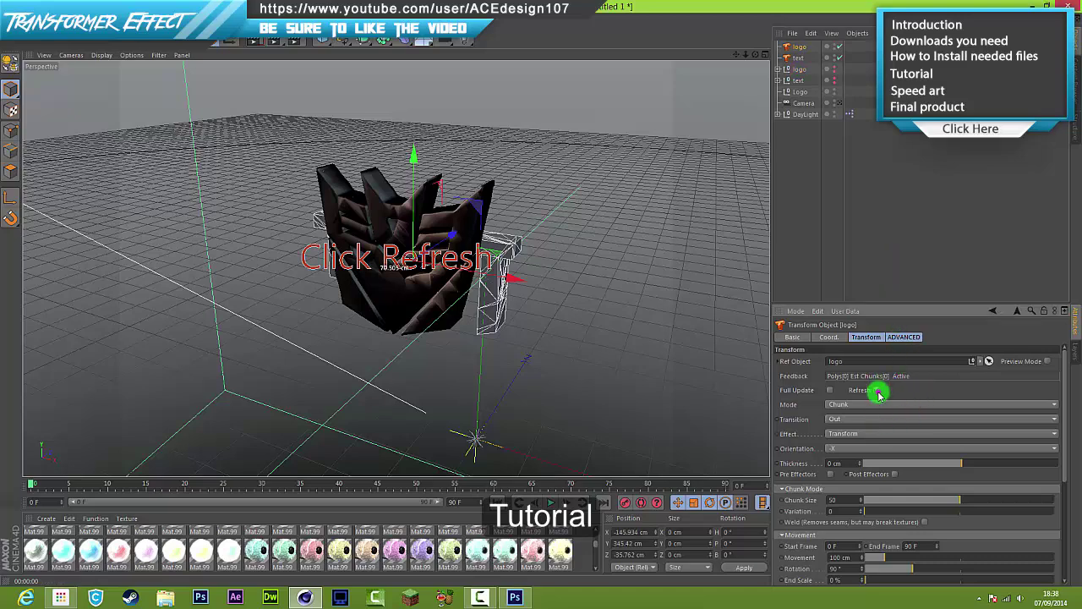
click(800, 57)
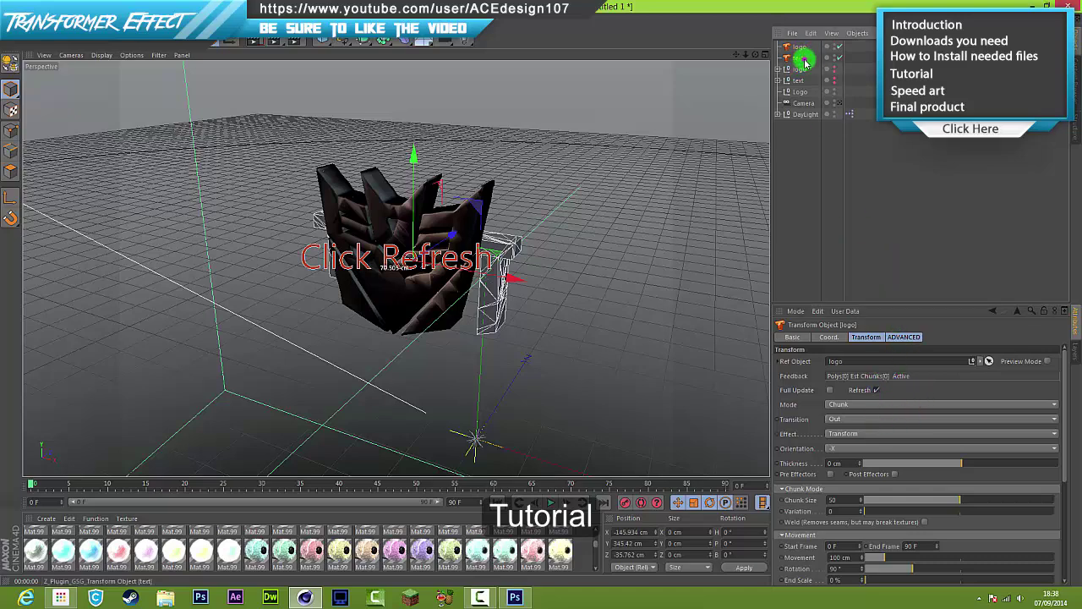
click(877, 390)
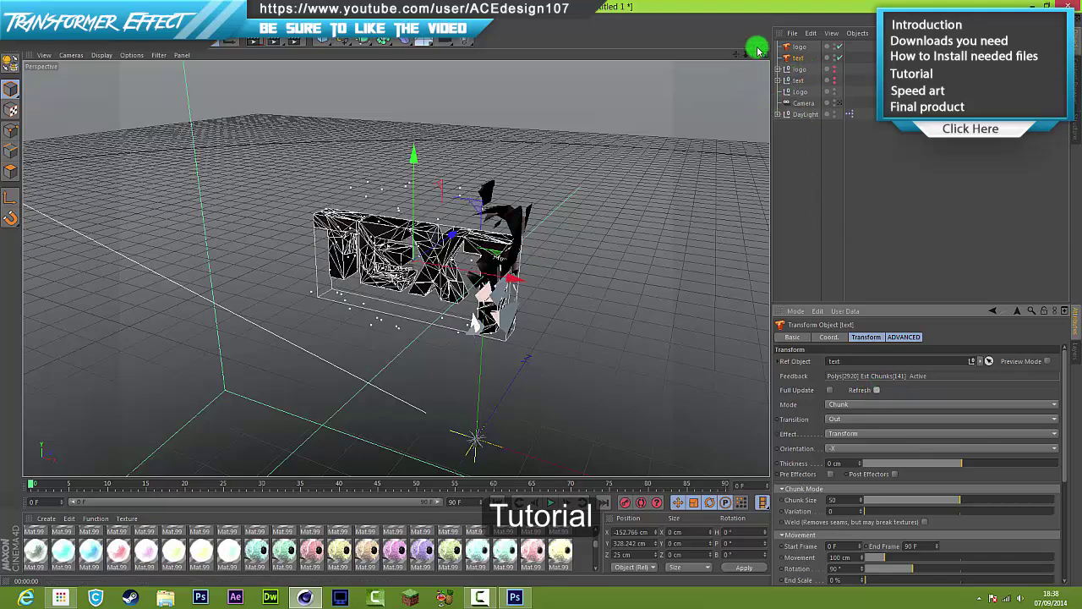
Set the logo Transform object's Transition to In (Reverse)
drag(757, 56, 542, 293)
click(796, 47)
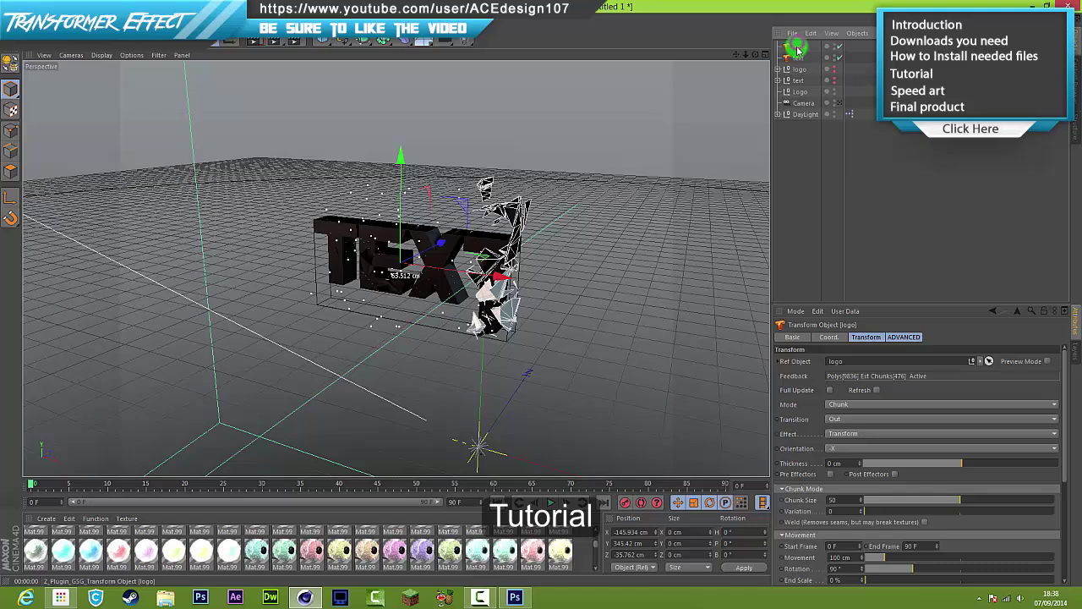
click(865, 420)
click(856, 441)
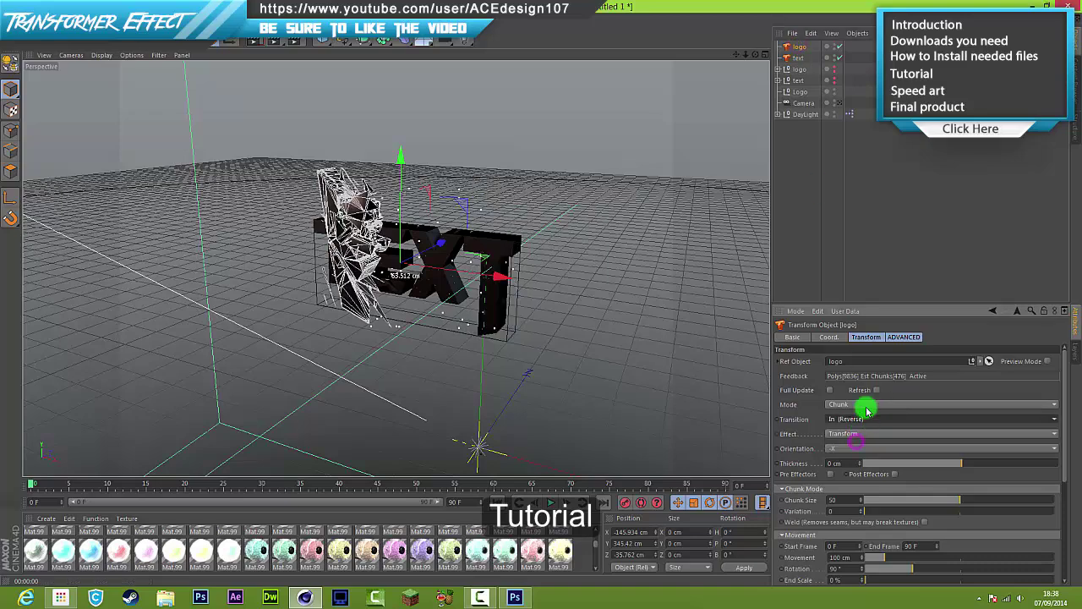
Preview the logo transformation, render the view at frame 86, and move the timeline to frame 90
drag(757, 54, 459, 106)
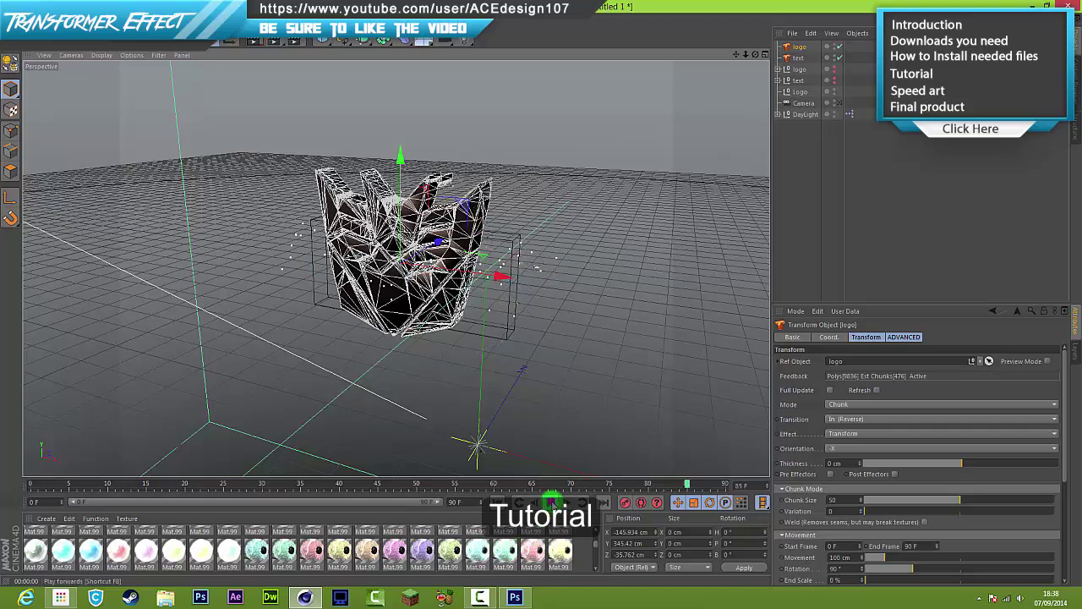
click(255, 43)
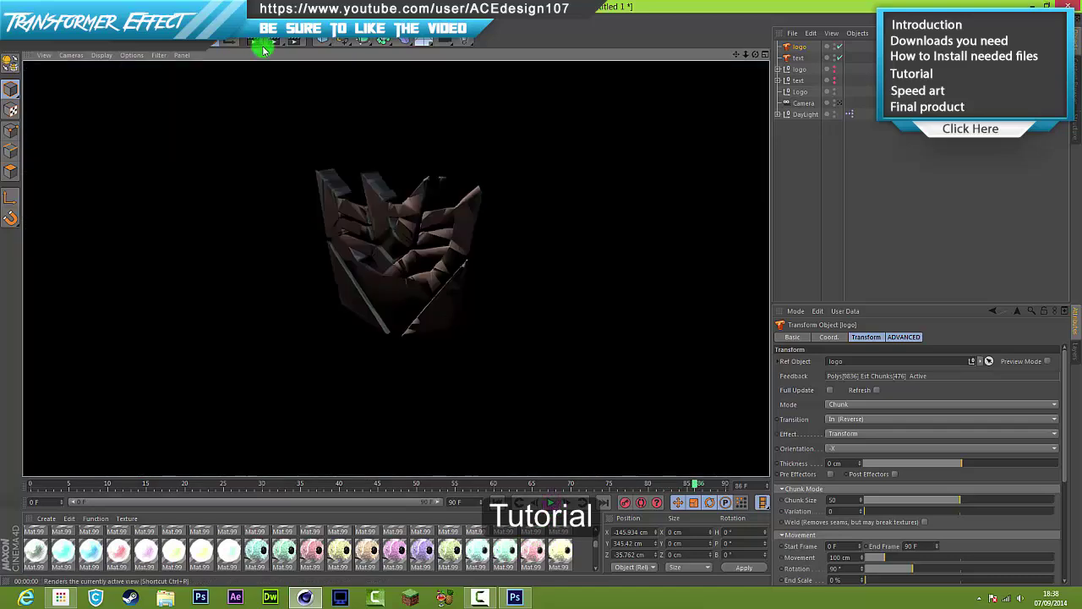
mouse_move(755, 54)
mouse_down()
mouse_move(523, 302)
mouse_move(562, 293)
mouse_up()
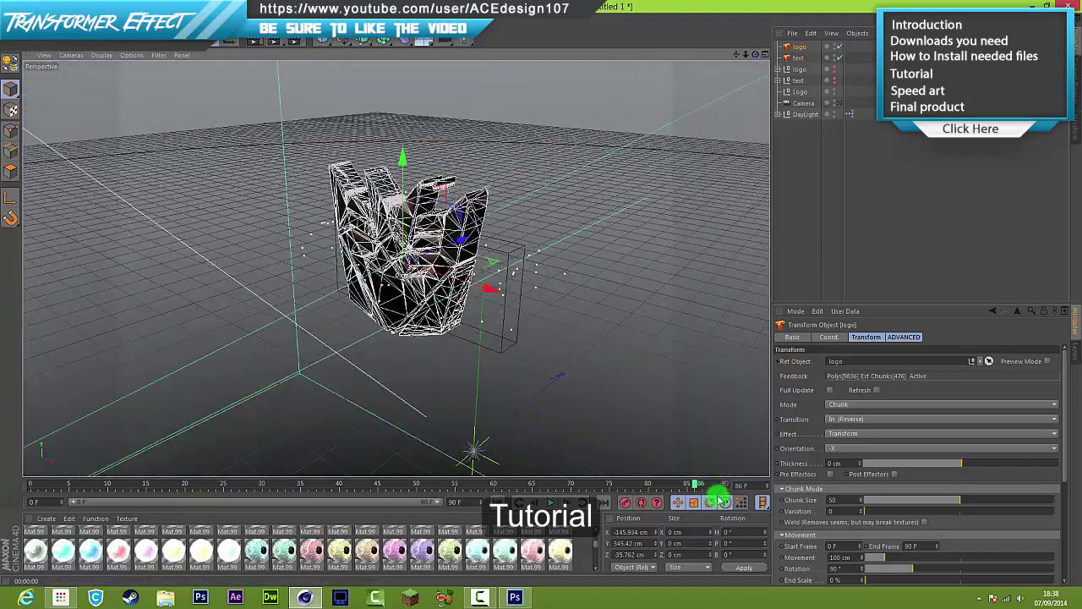
drag(701, 480, 716, 486)
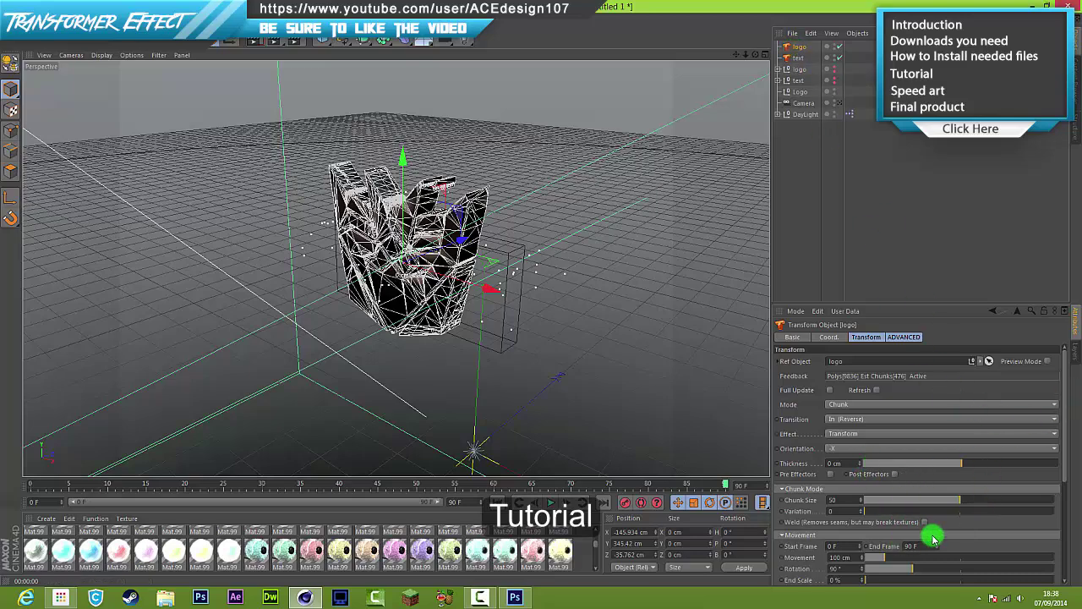
Try the Weld and Preview Mode options on the logo Transform object, checking the chunks at frames 87 and 74
click(924, 521)
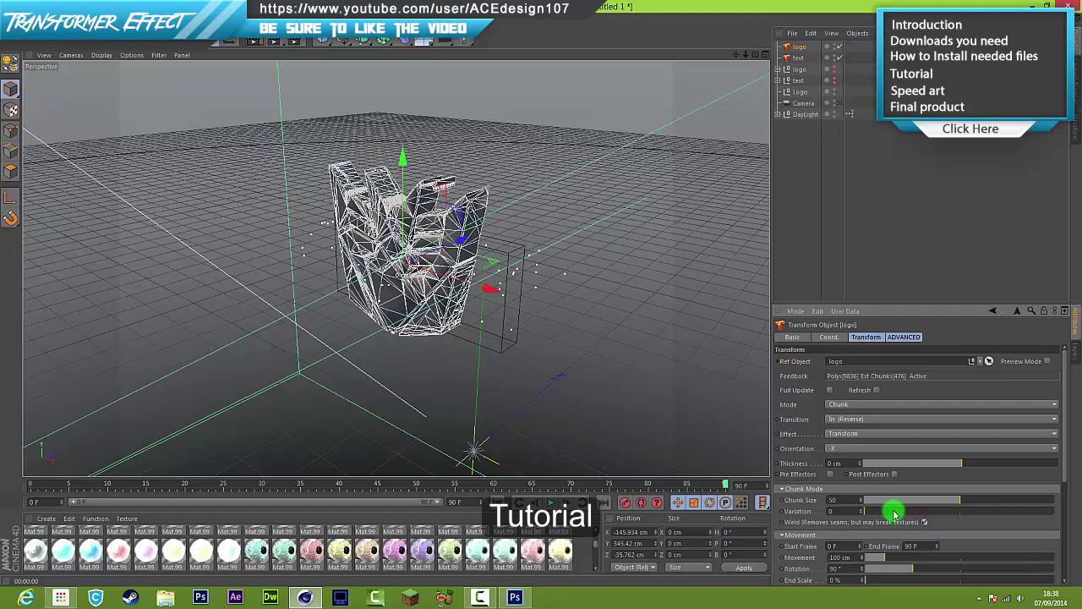
drag(926, 511, 888, 513)
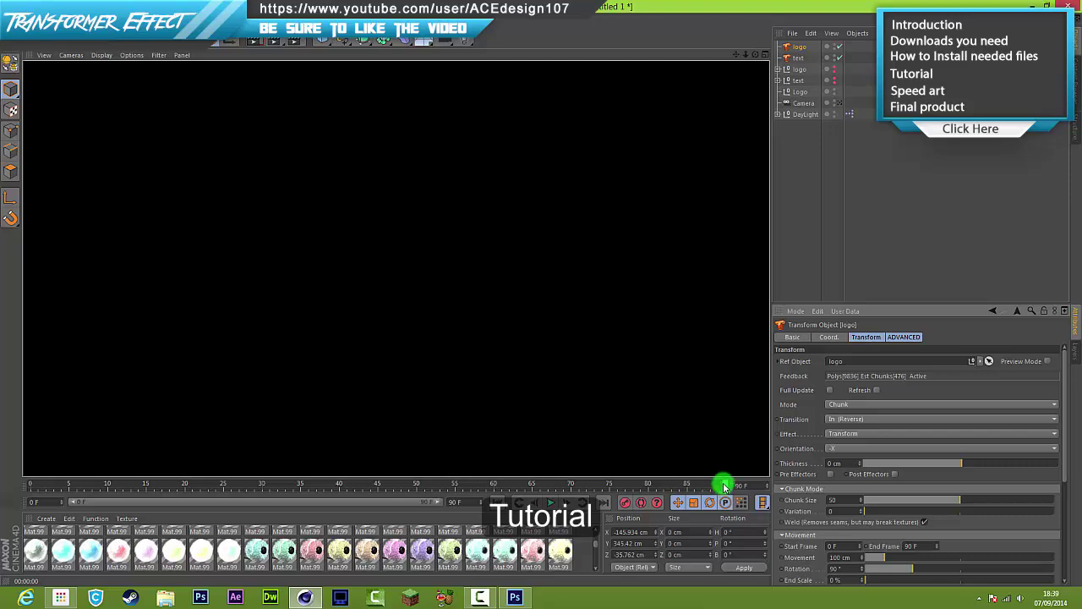
drag(725, 487, 706, 486)
click(837, 526)
click(924, 522)
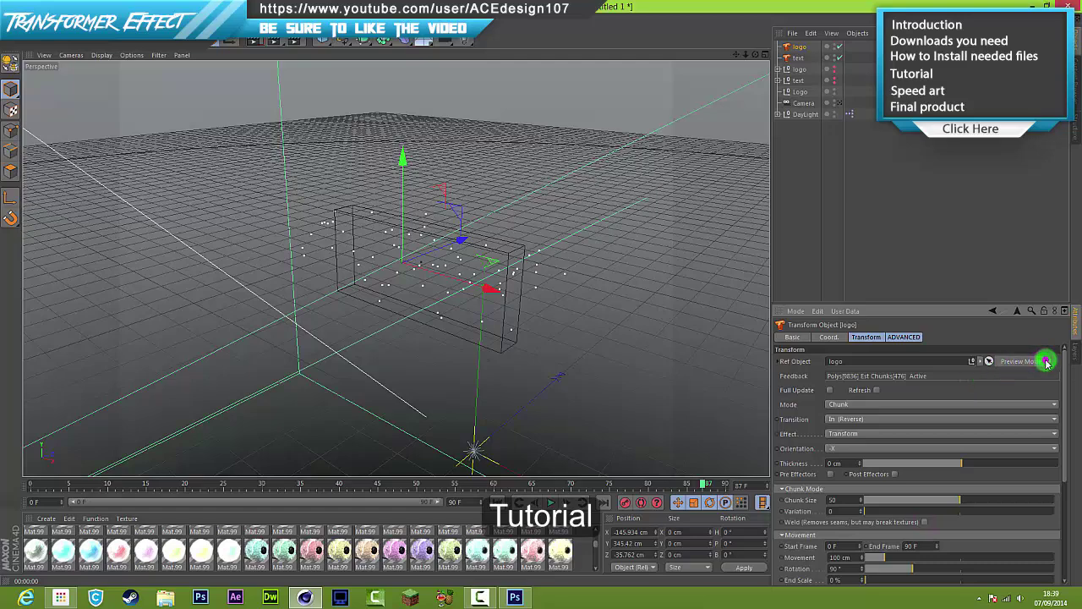
drag(532, 489, 603, 491)
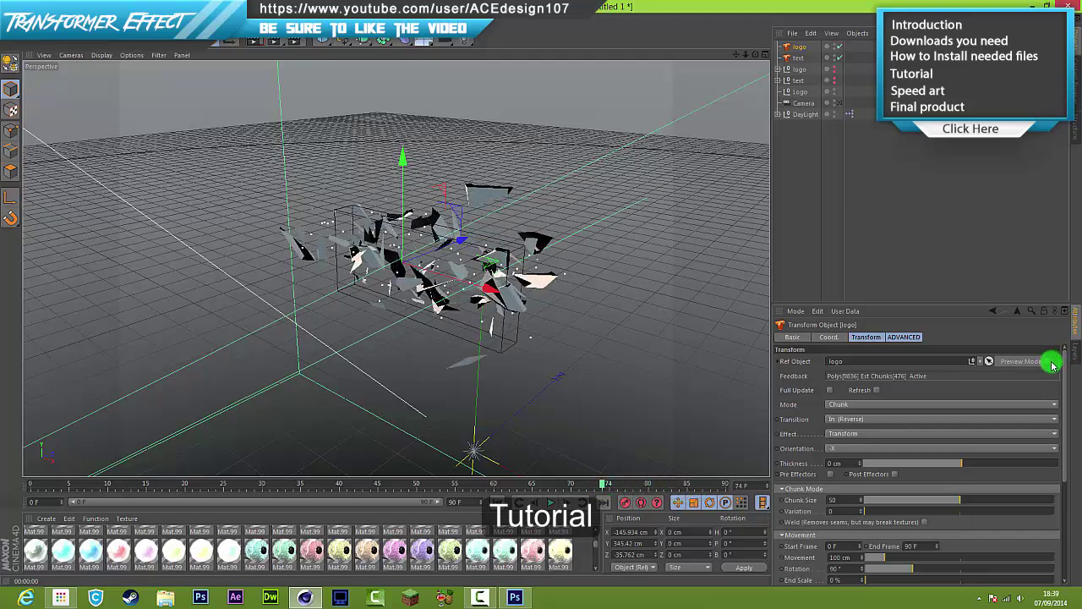
click(1049, 363)
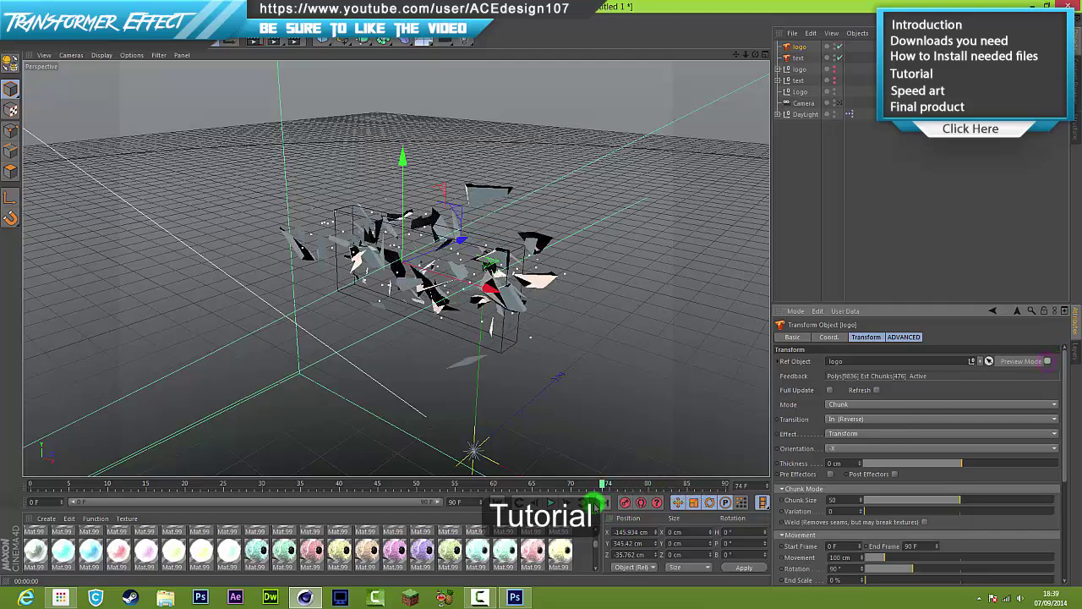
Undo the recent changes back through the renaming of both Transform objects
key(ctrl+z)
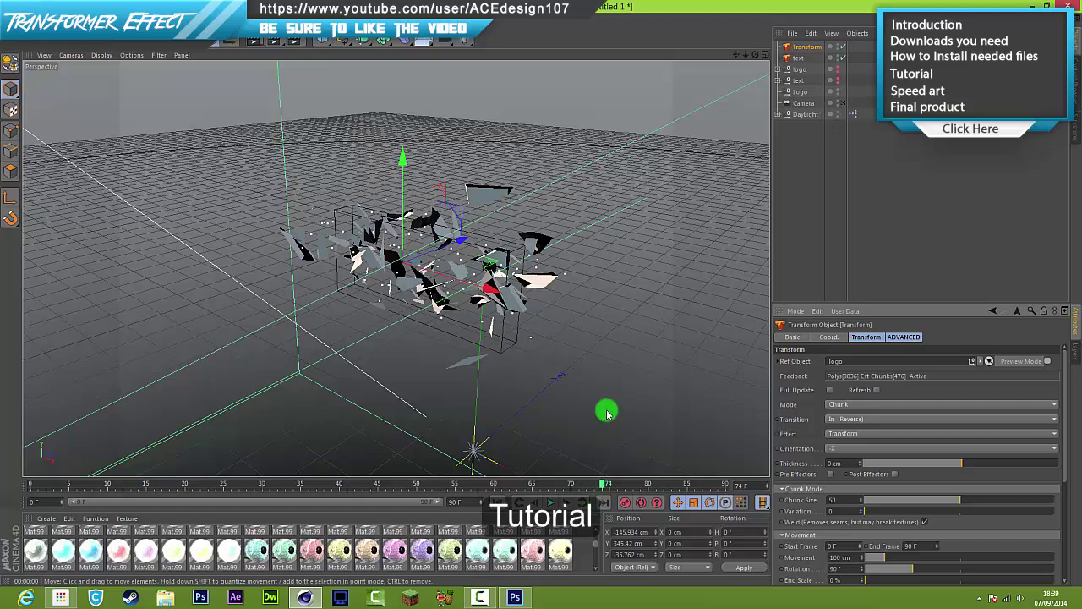
key(ctrl+z)
key(ctrl+z)
key(ctrl+z)
key(ctrl+z)
key(ctrl+z)
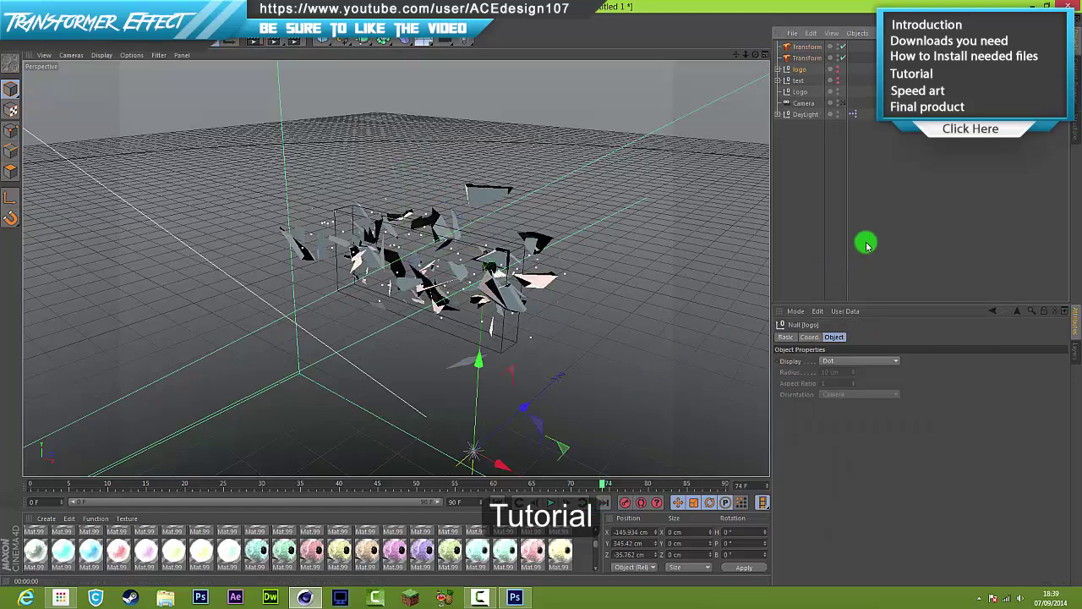
click(479, 597)
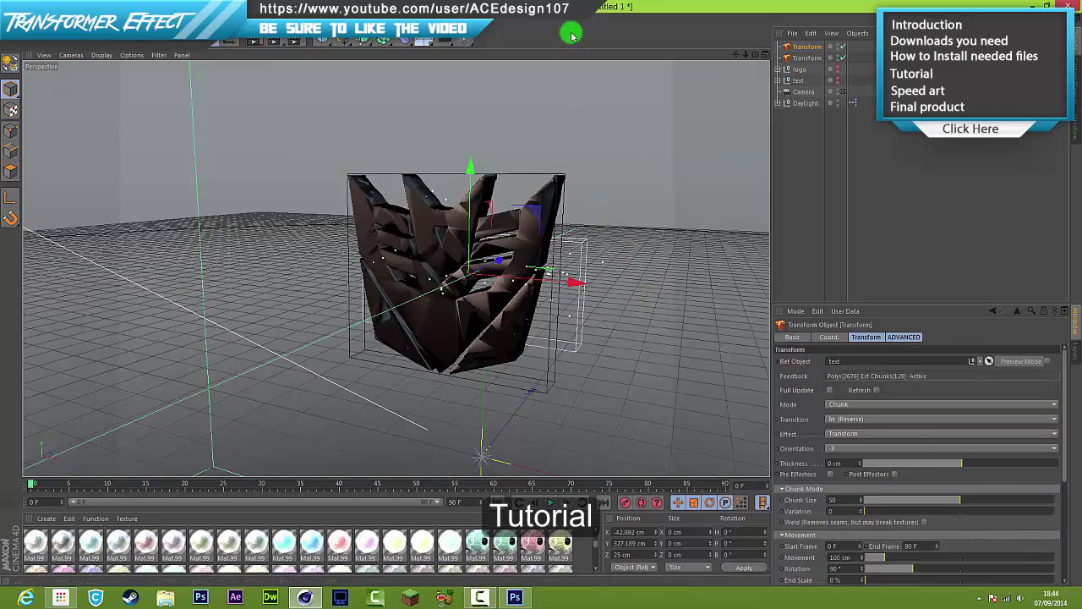
click(557, 110)
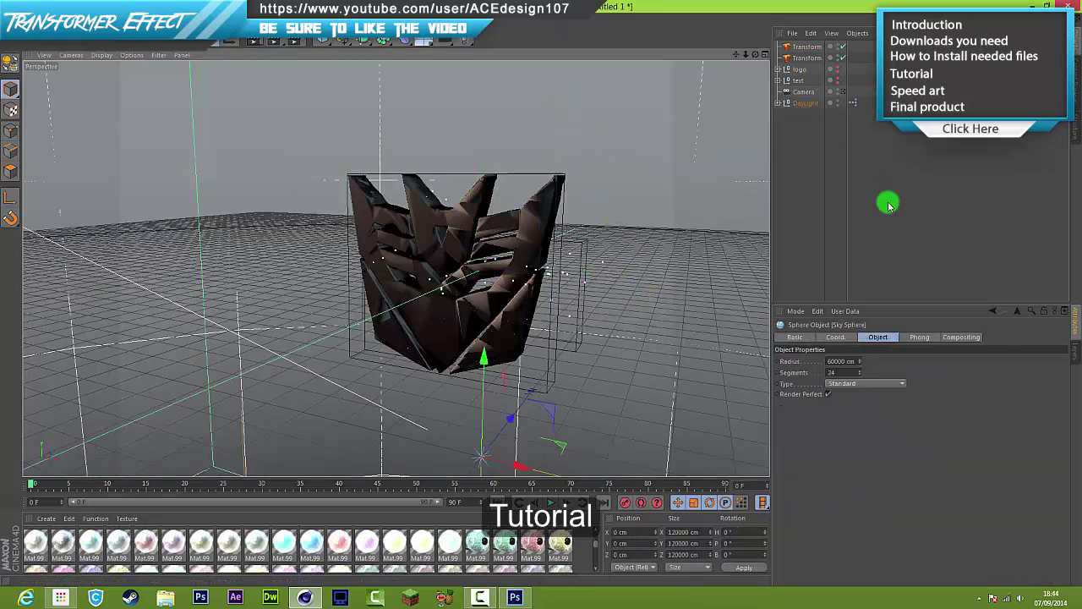
click(846, 230)
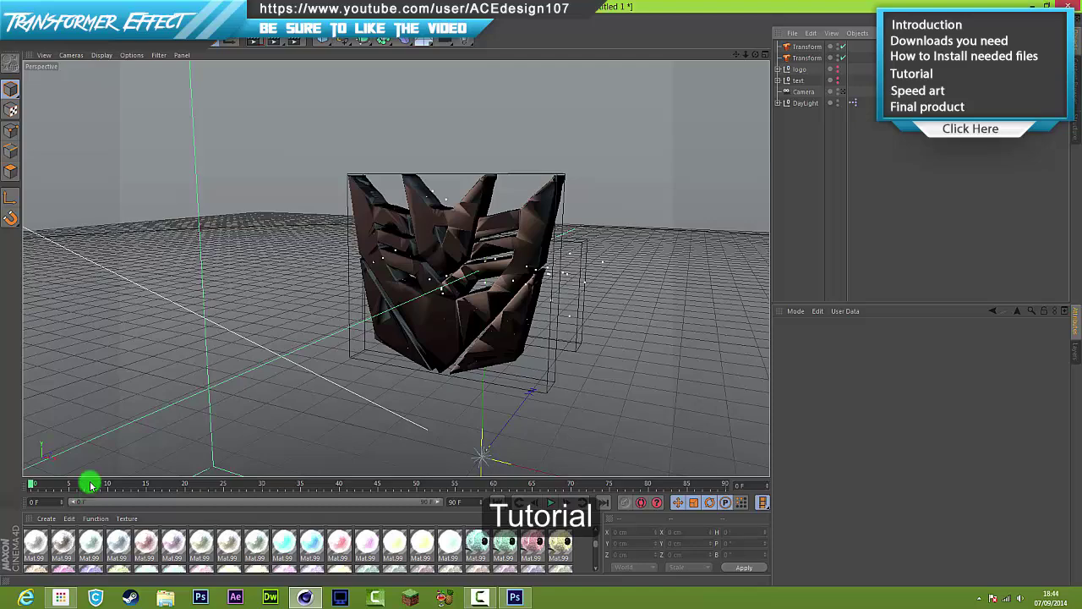
Return the timeline to frame 0 and render the assembled logo from its front and opposite sides
drag(92, 485, 12, 483)
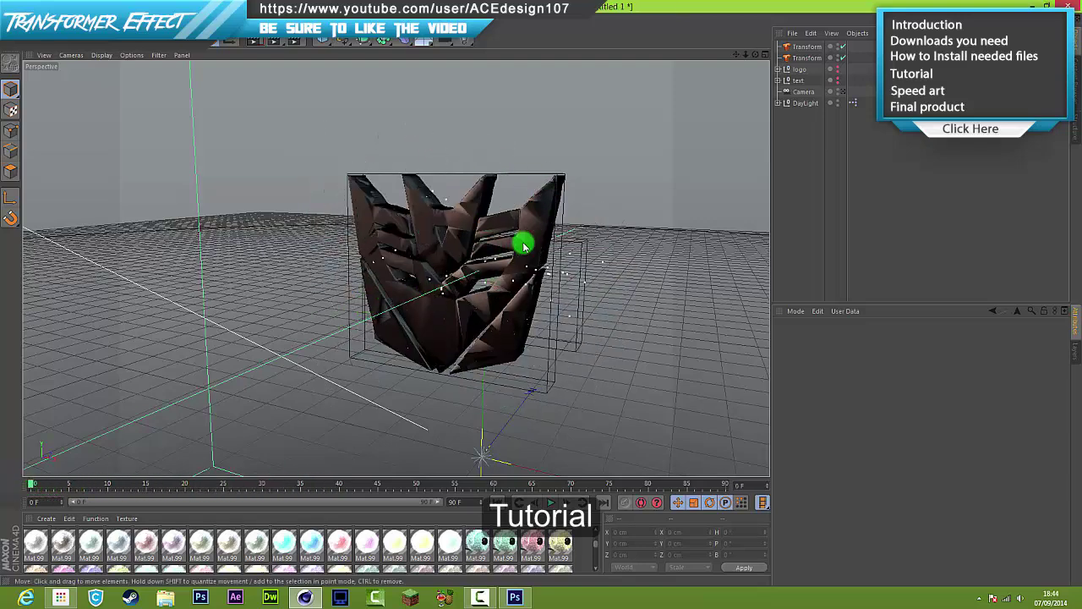
drag(31, 488, 2, 489)
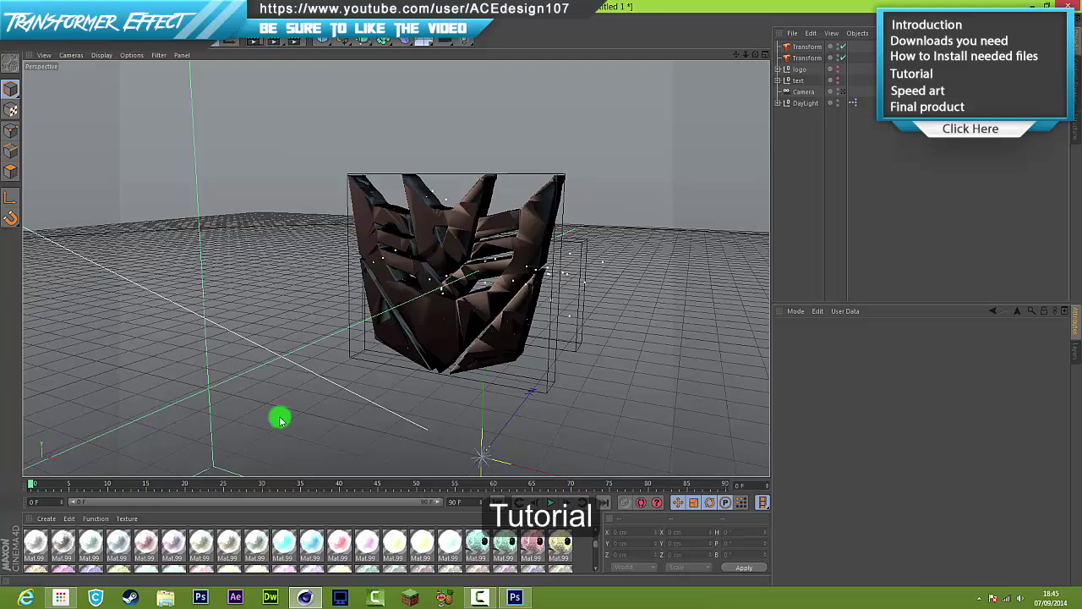
click(252, 42)
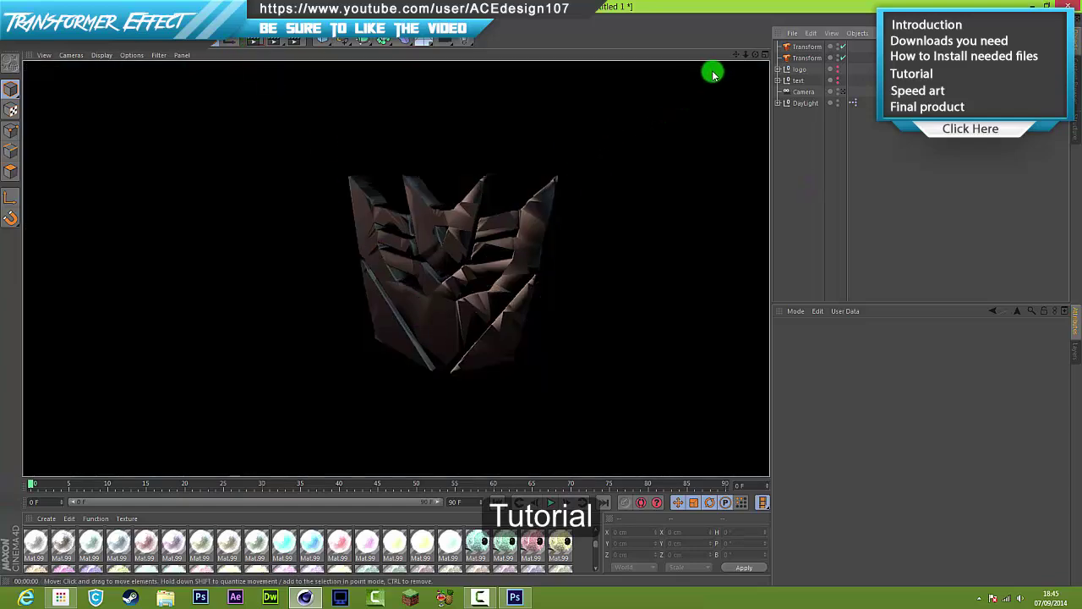
click(548, 293)
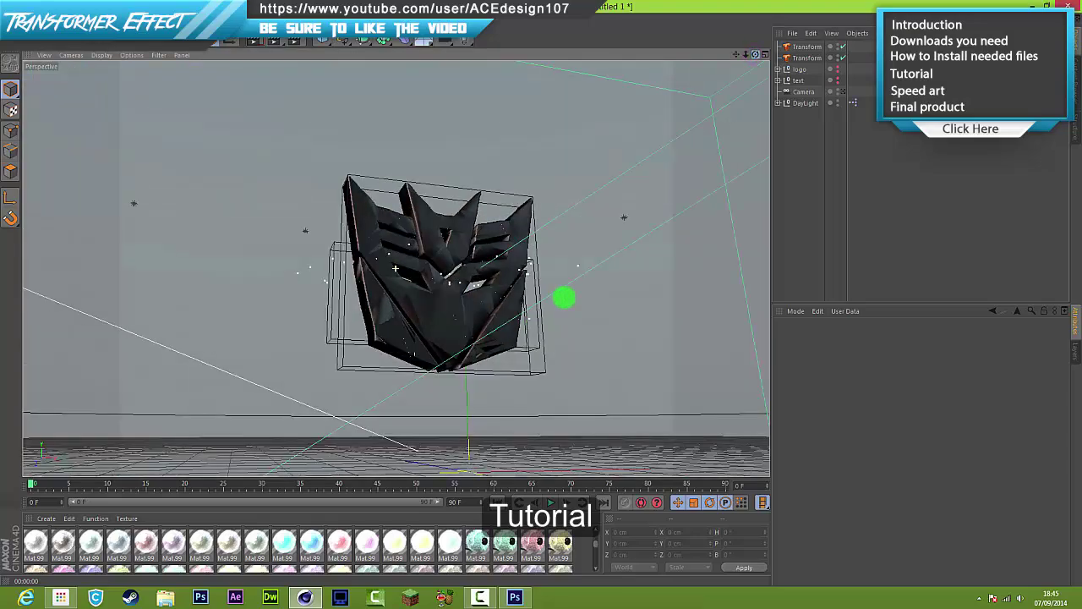
alt+drag(565, 297, 700, 124)
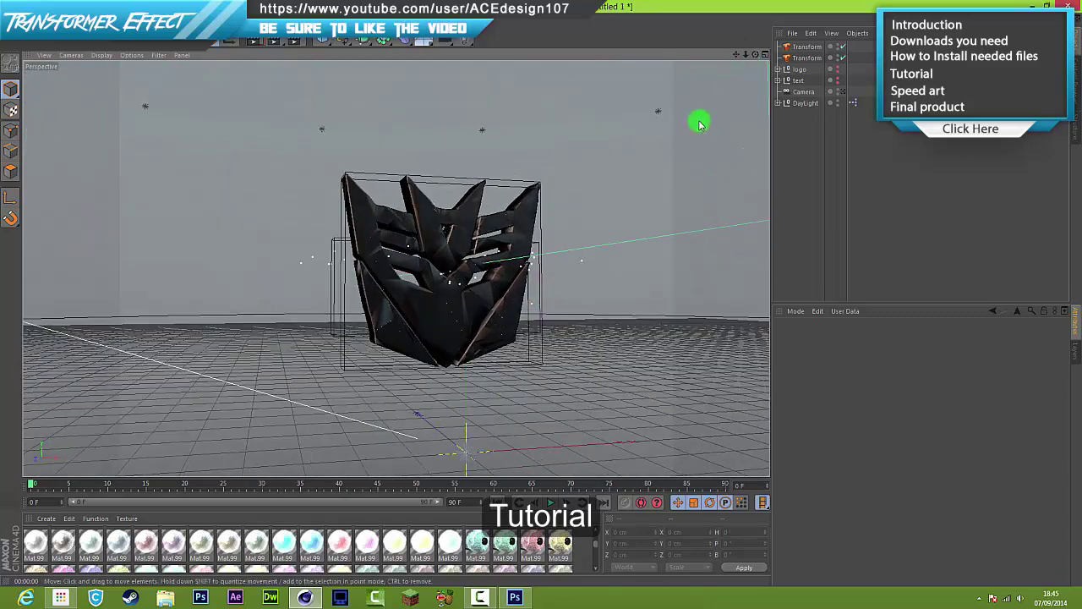
click(255, 41)
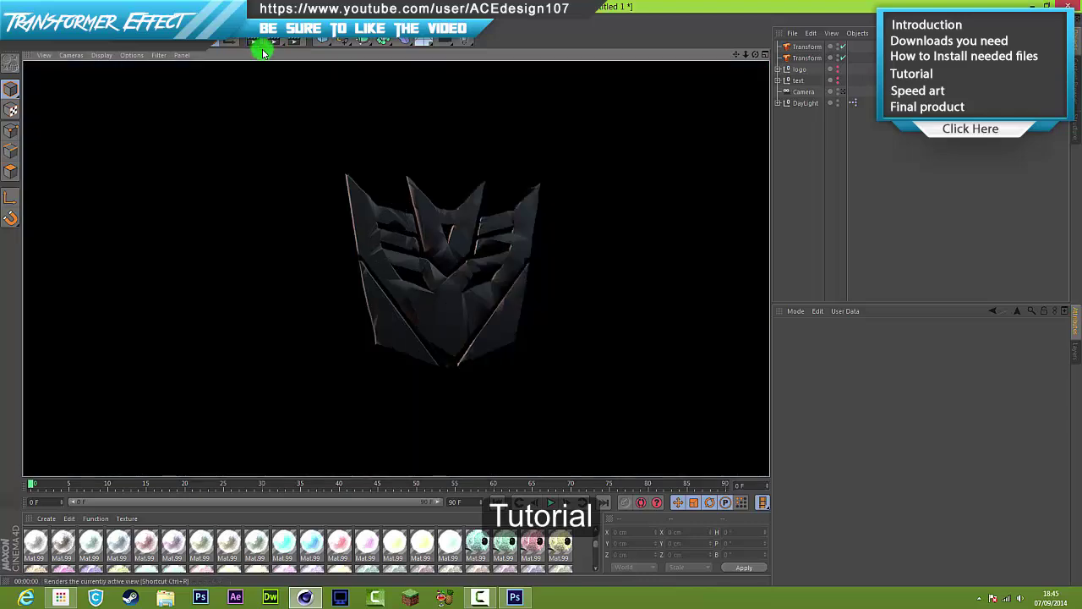
mouse_move(755, 54)
mouse_down()
mouse_move(531, 297)
mouse_move(544, 295)
mouse_up()
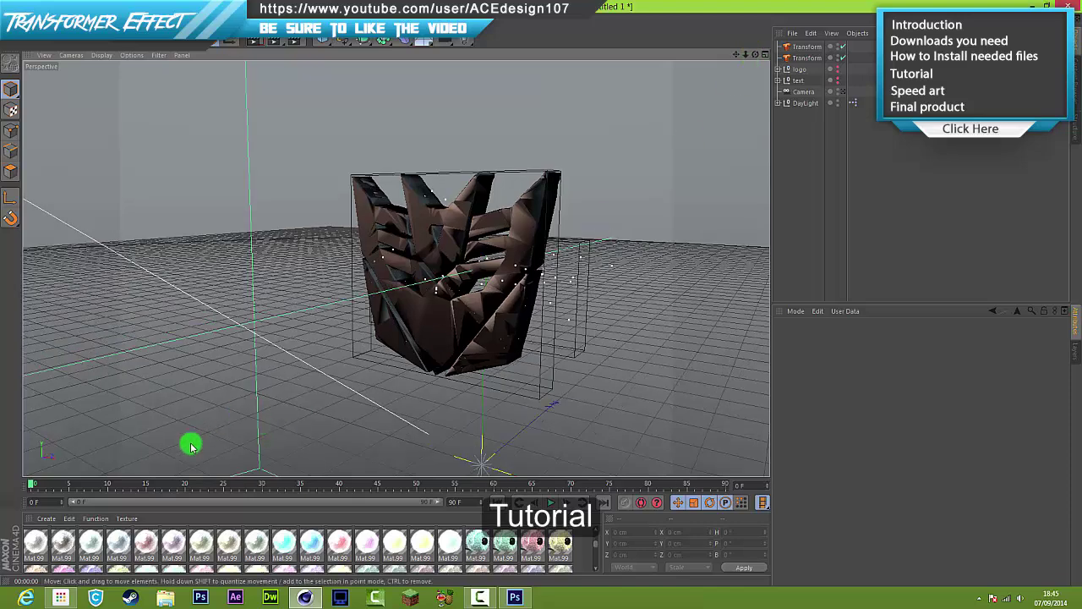
Scrub the timeline to frame 87 and back to frame 0 to examine the transformation between logo and text
drag(186, 482, 706, 489)
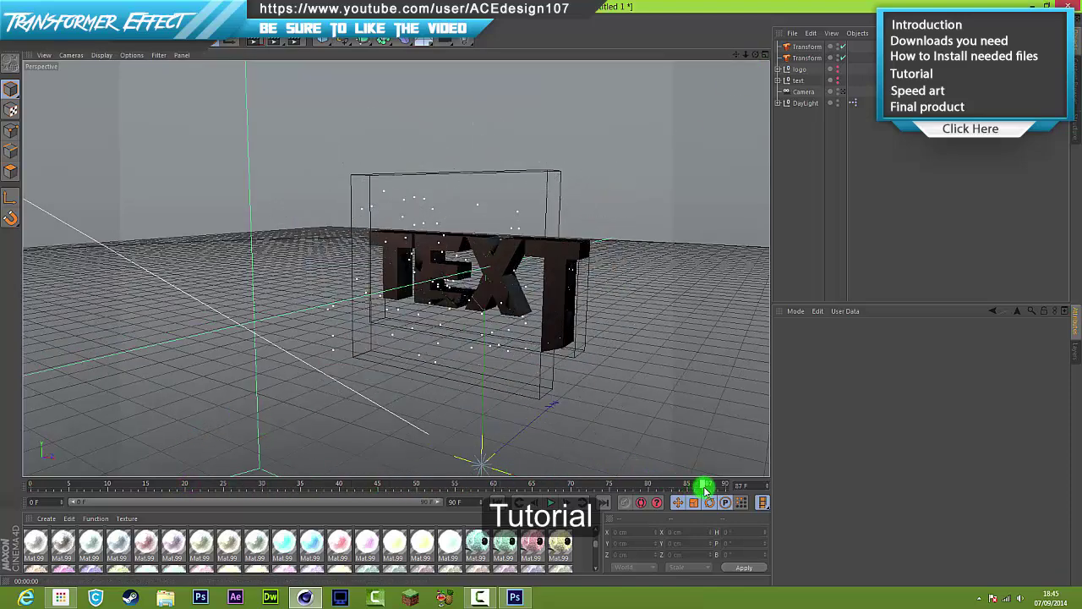
drag(639, 489, 3, 490)
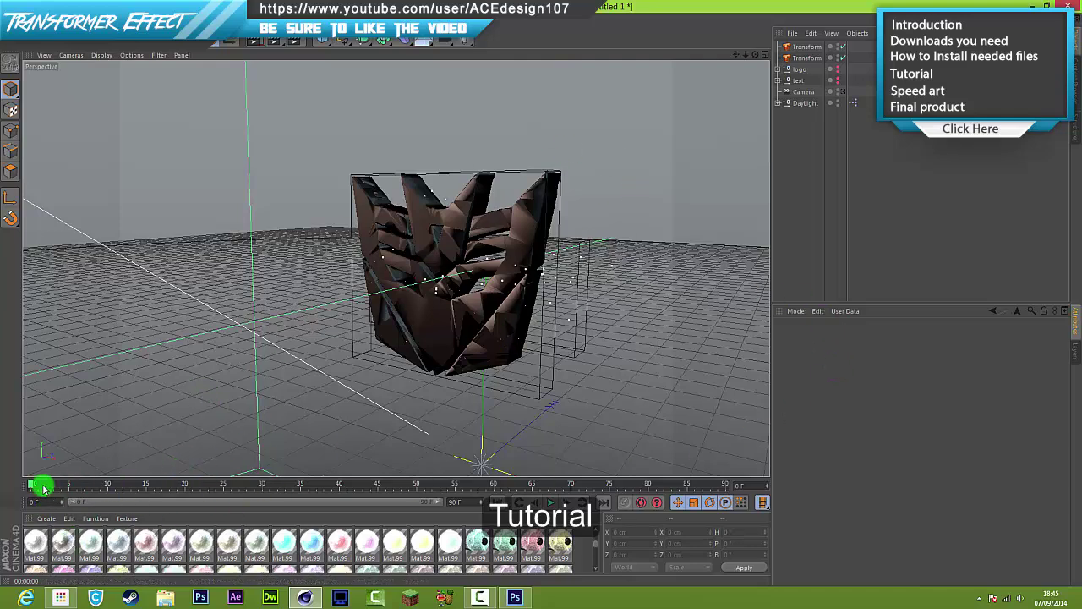
drag(45, 487, 4, 495)
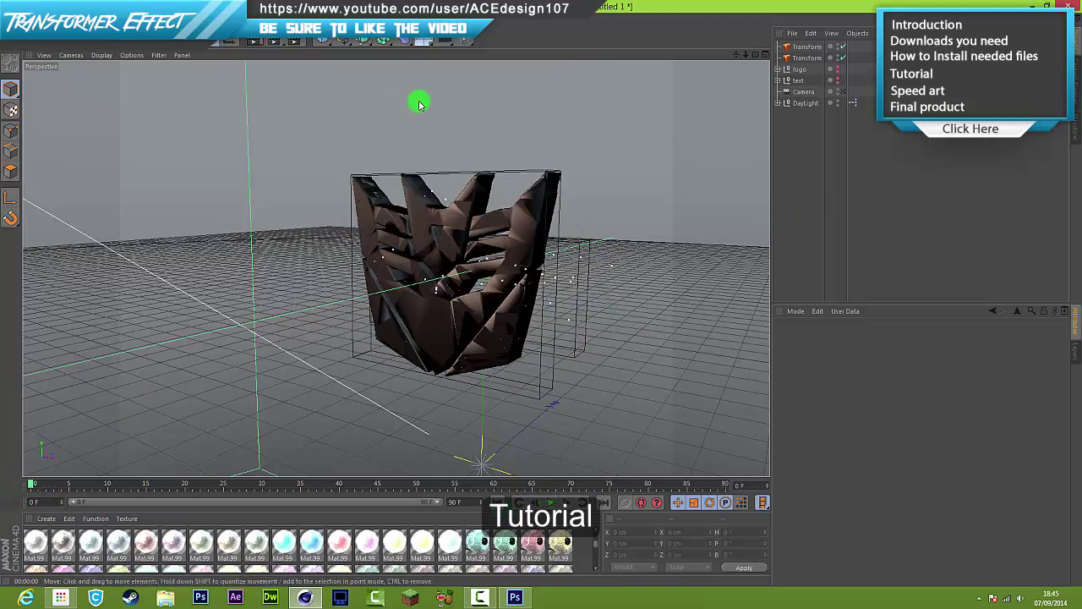
Switch to the browser and search YouTube for "transform sound effect"
click(73, 600)
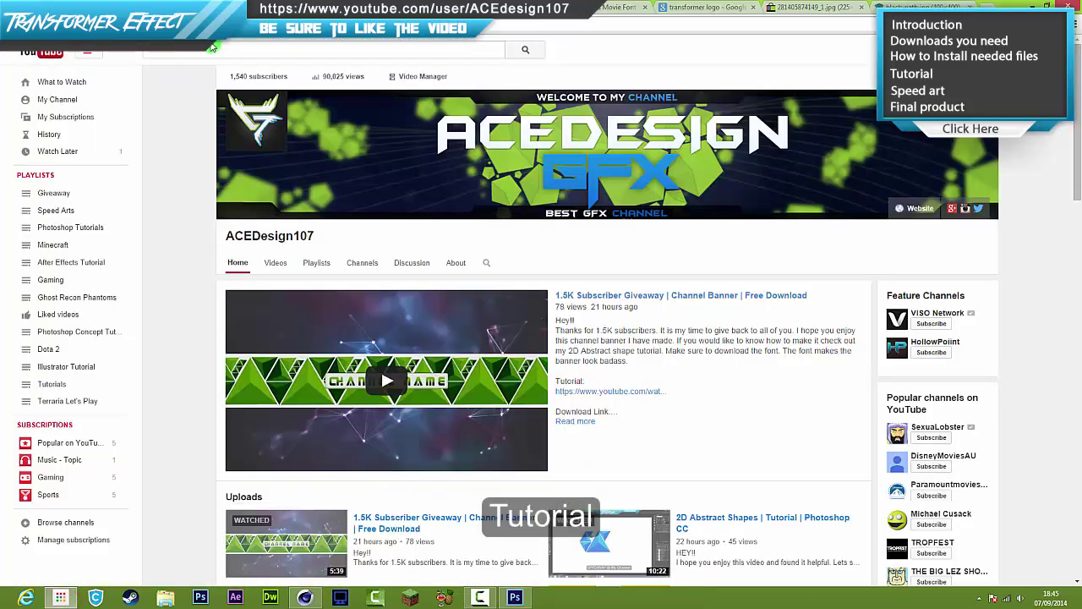
text(musi)
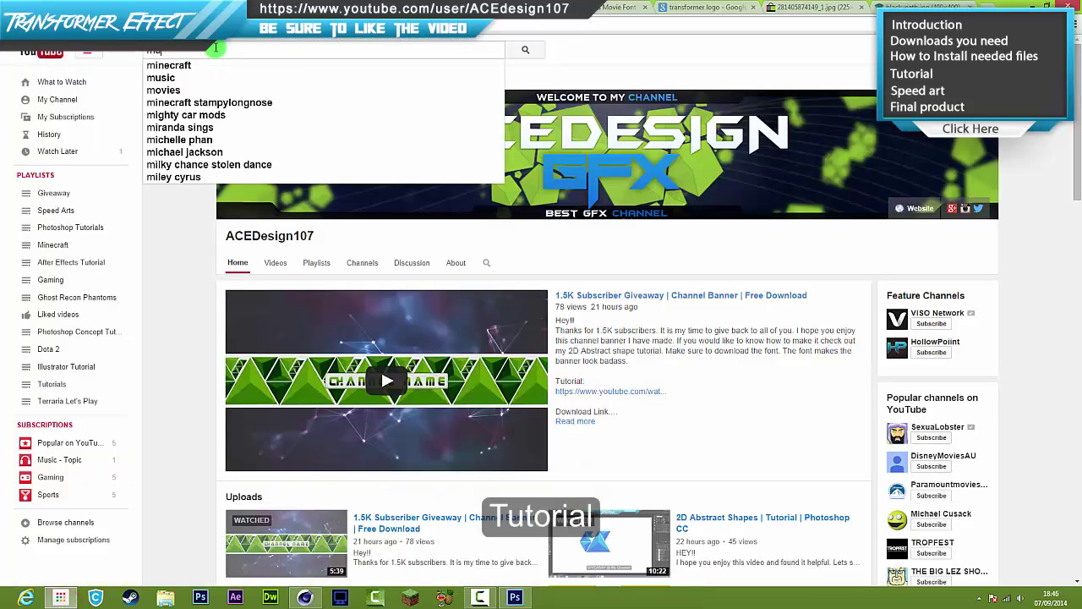
key(BackSpace)
key(BackSpace)
key(BackSpace)
key(BackSpace)
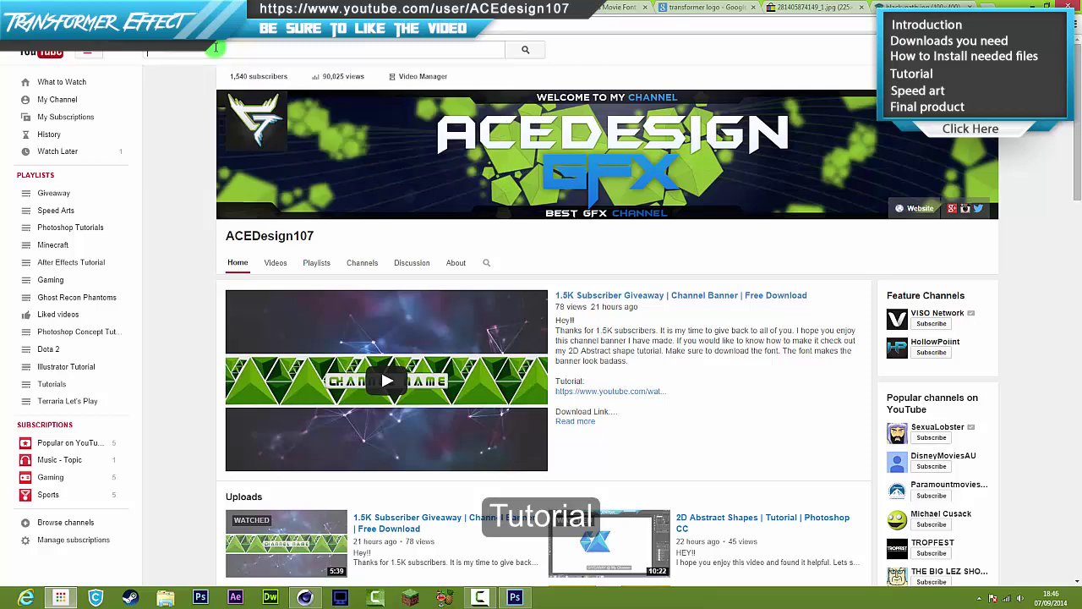
text(trans)
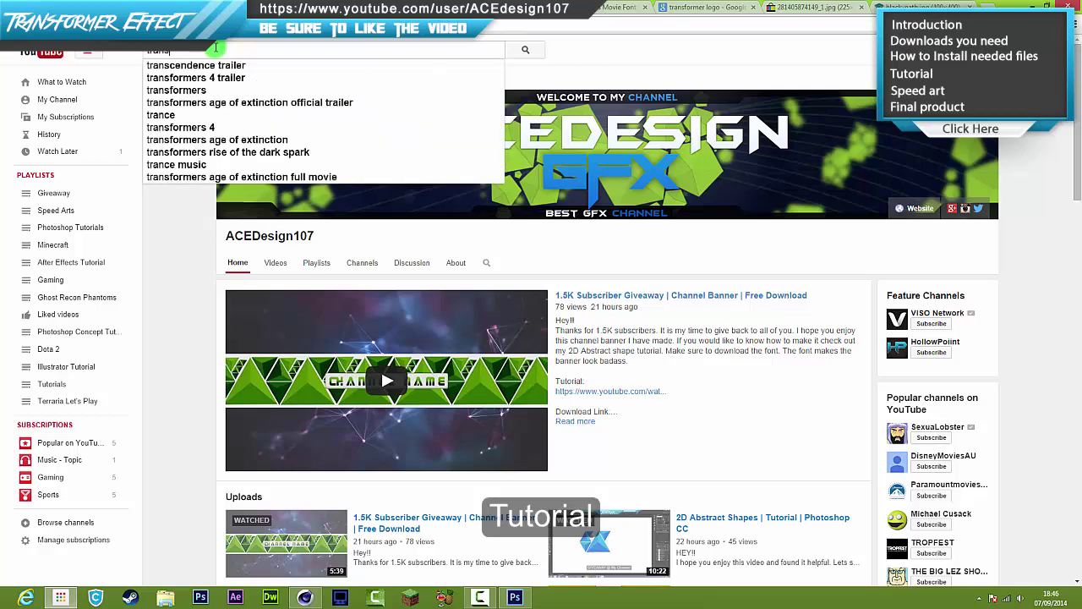
text(fo)
key(BackSpace)
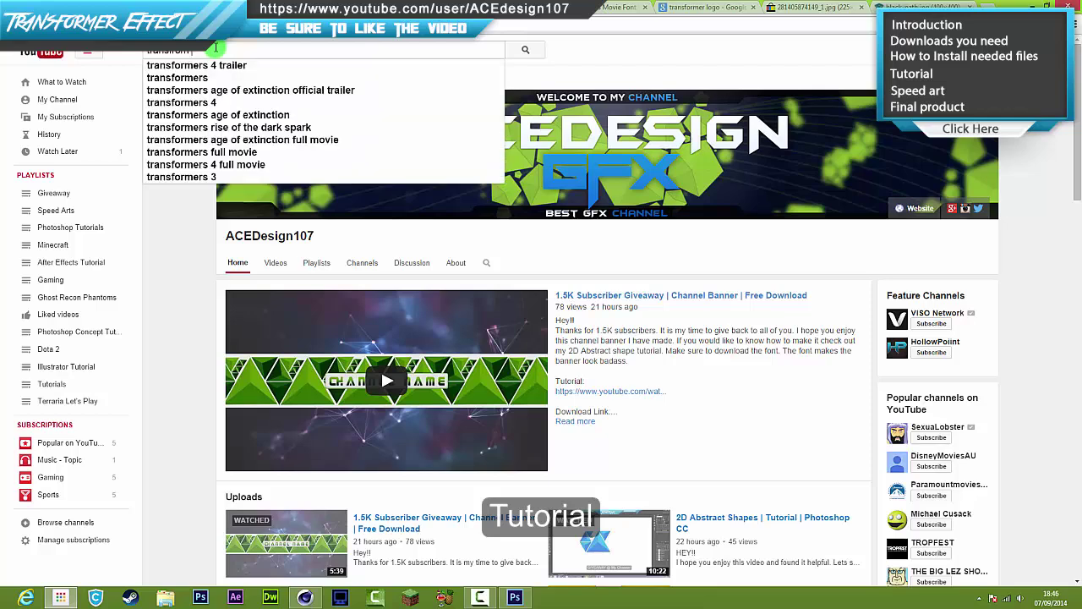
text(sound effect)
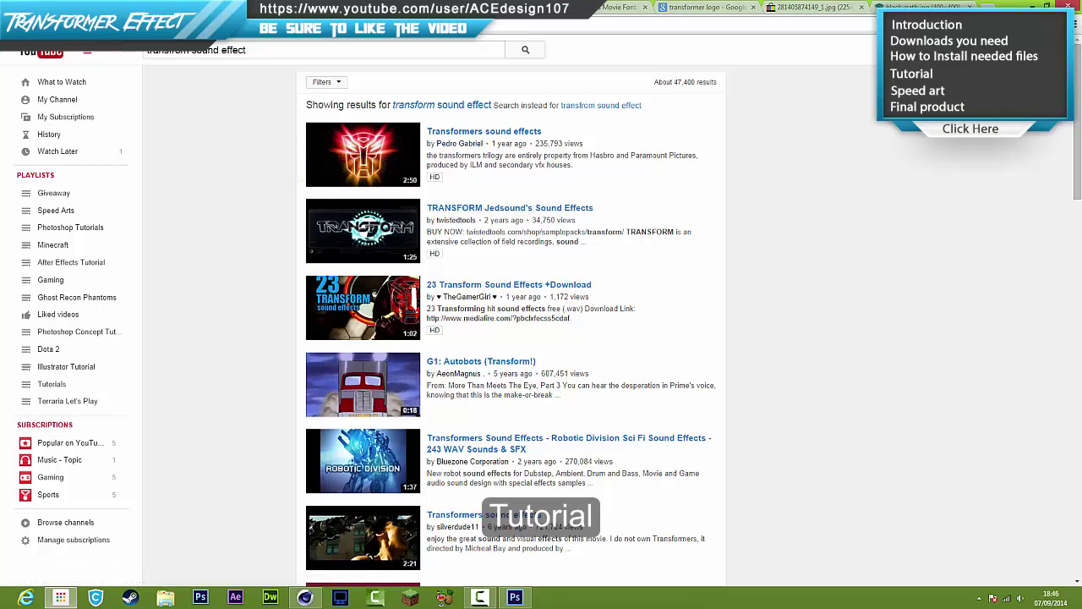
Leave the YouTube results, return to Cinema 4D and set the effect of the text's Transform object to Splinter
key(alt+Left)
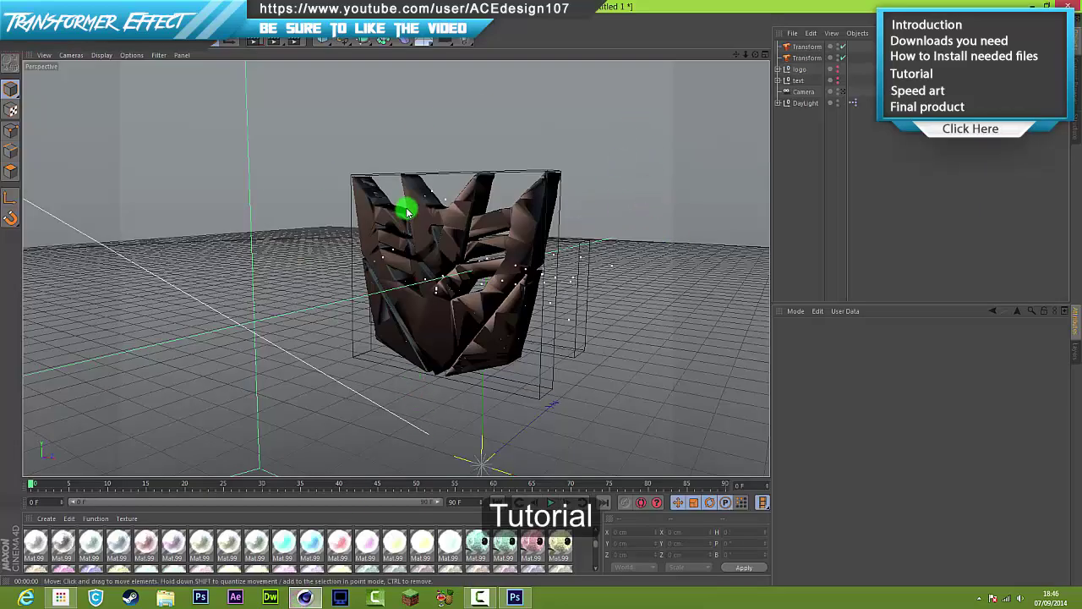
click(811, 57)
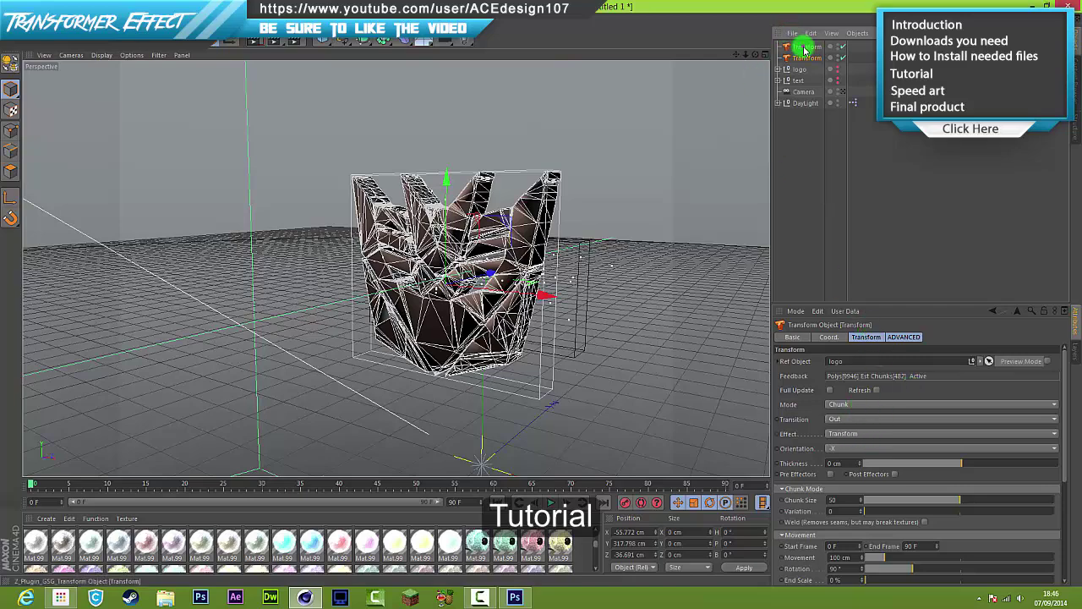
click(805, 47)
click(860, 436)
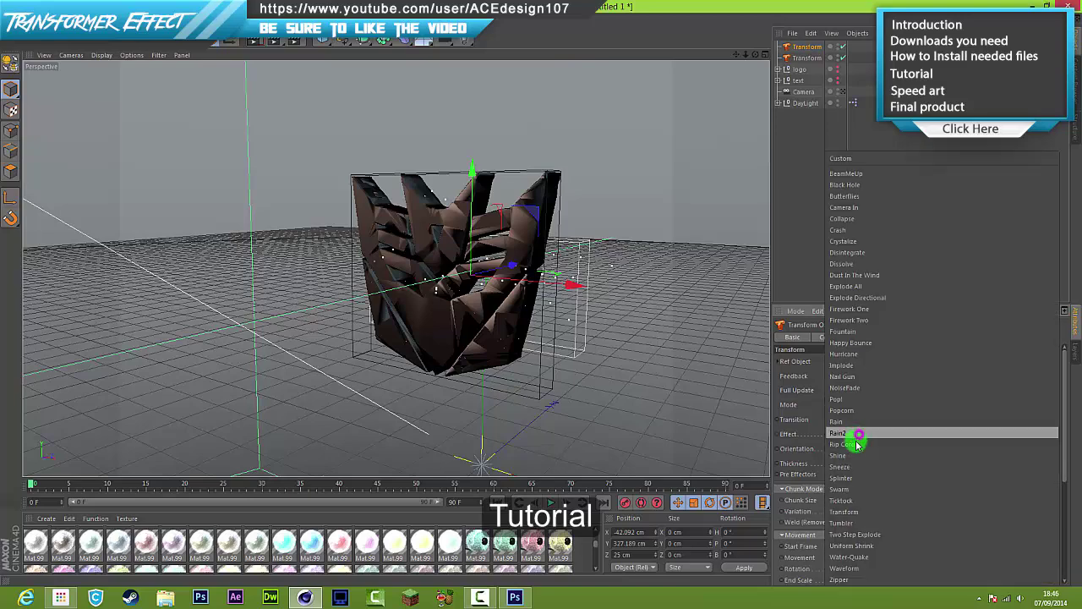
click(852, 481)
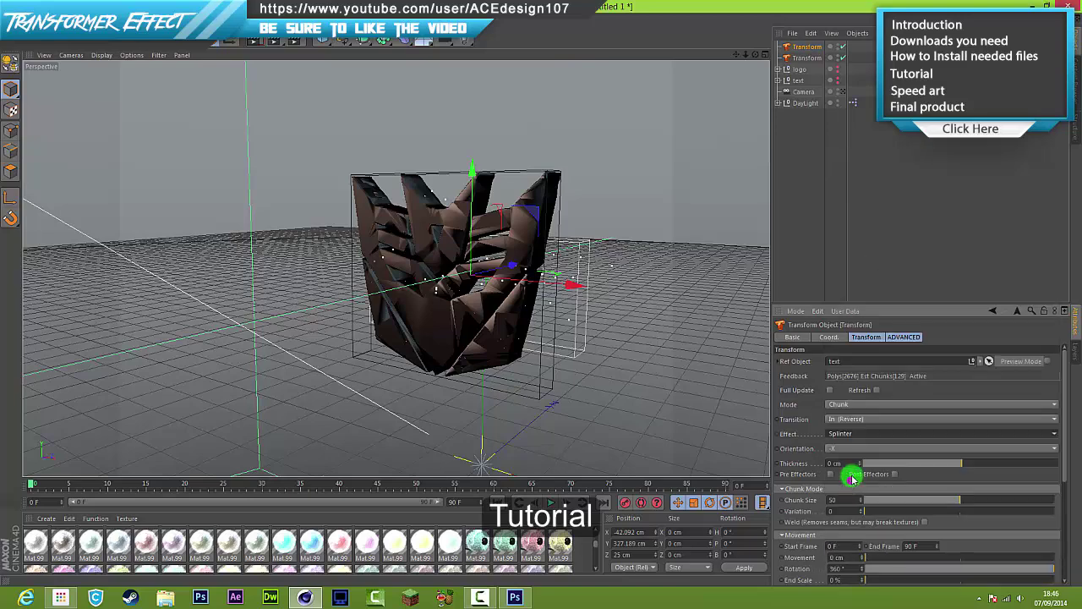
Set the effect of the logo's Transform object to Splinter and play the animation to preview the breakup
click(807, 59)
click(871, 435)
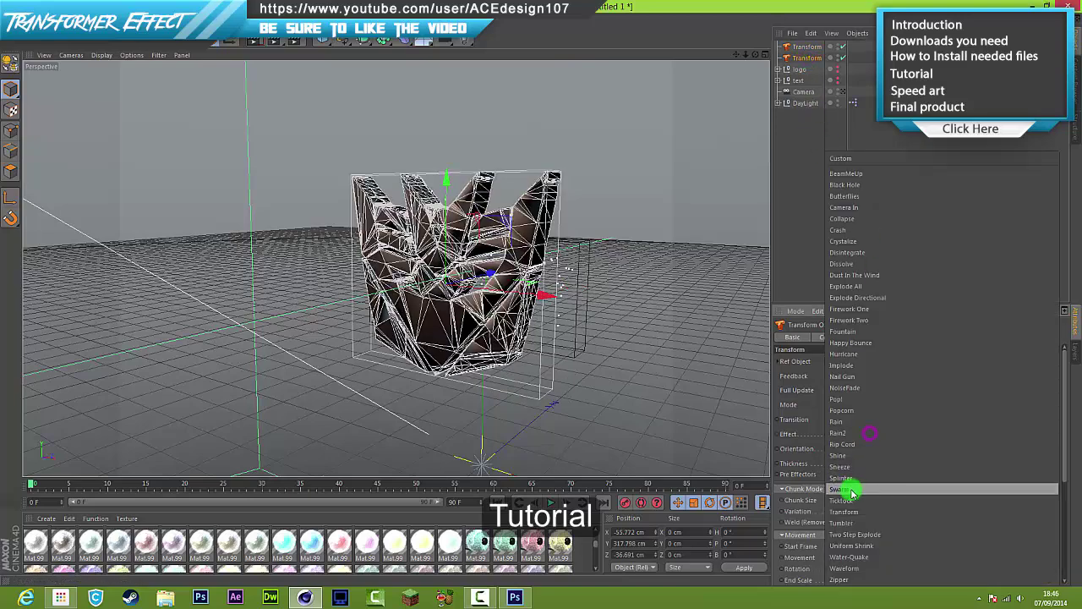
click(843, 466)
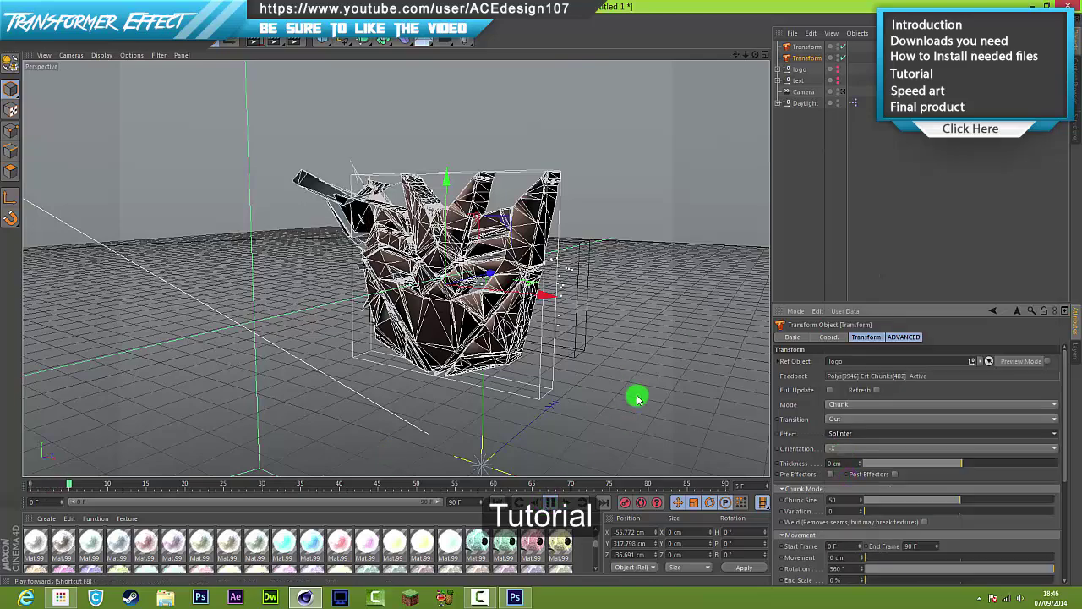
click(372, 466)
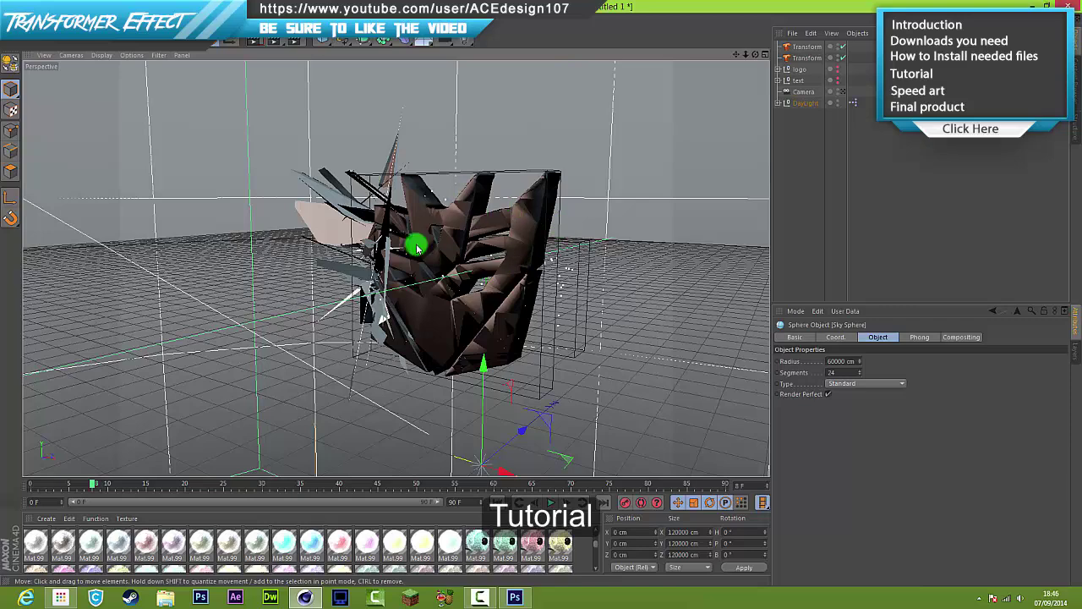
click(804, 61)
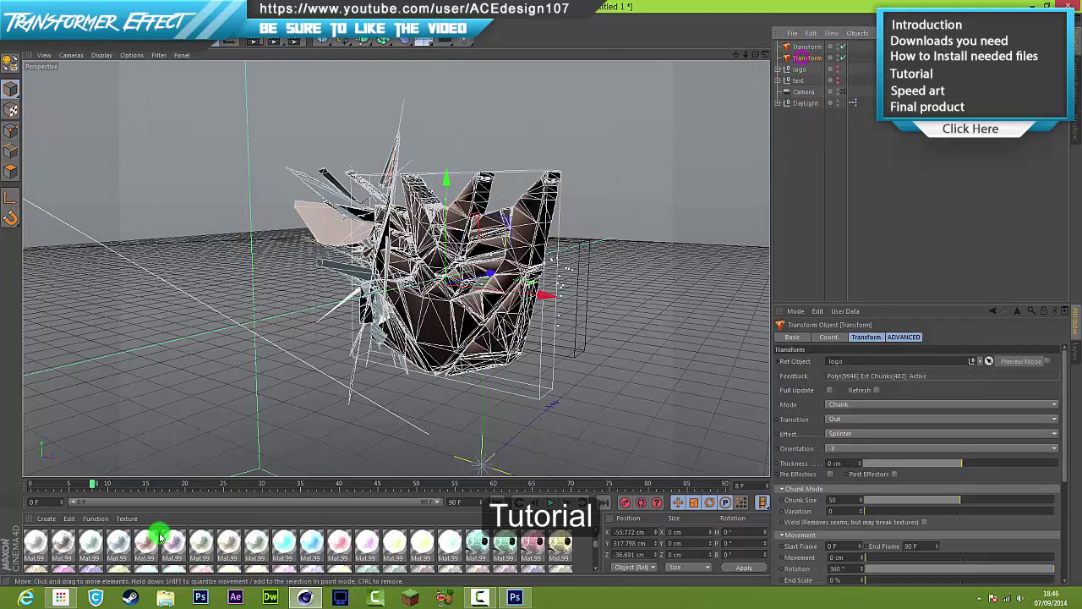
Switch to the browser and open the YouTube home page in a new tab
click(70, 598)
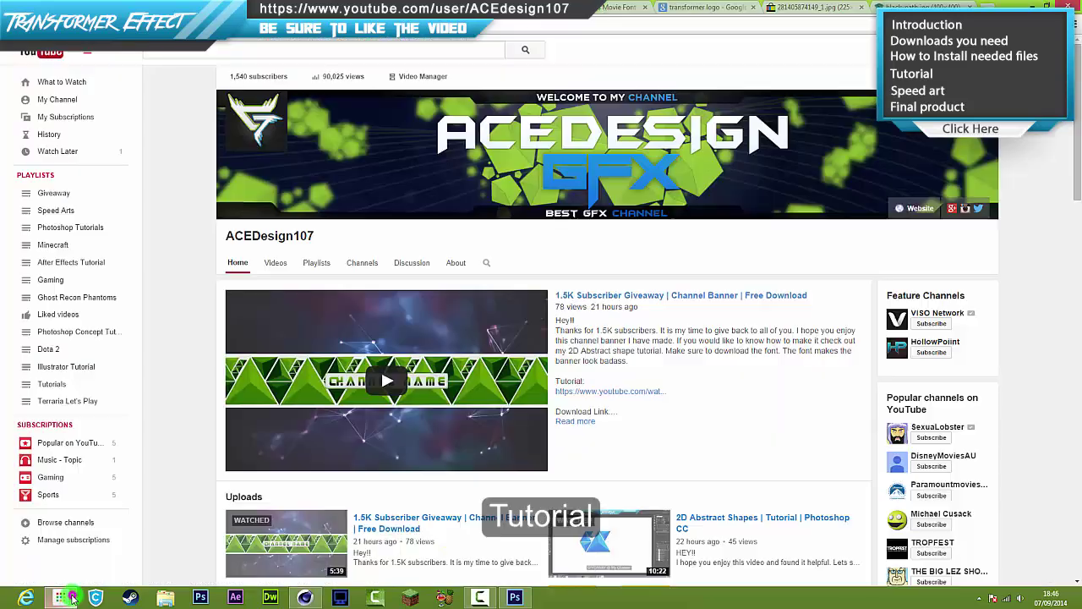
click(925, 3)
click(986, 5)
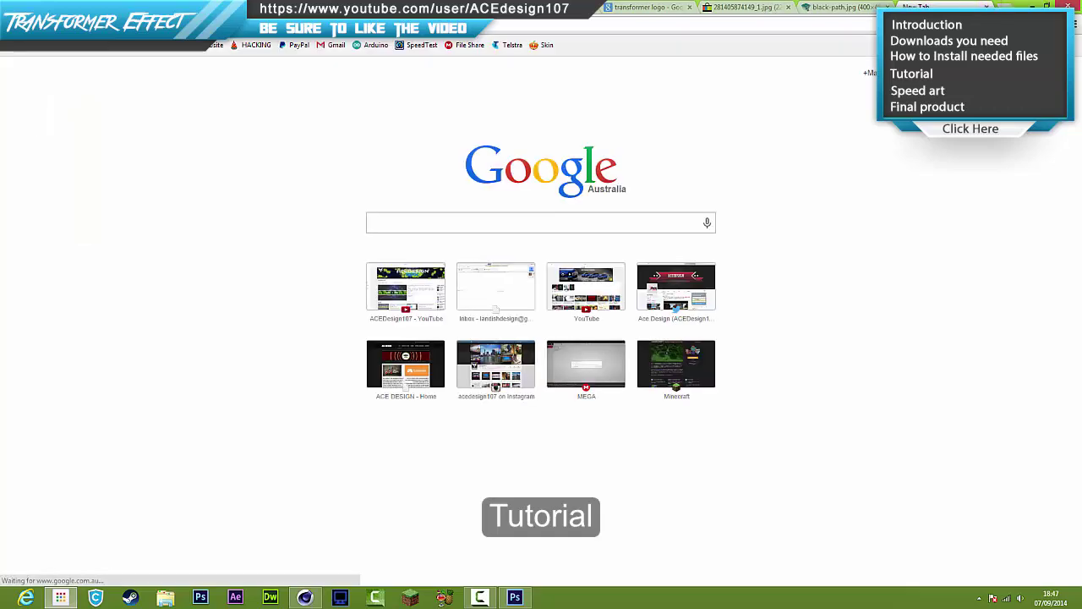
text(h)
key(BackSpace)
text(youtube)
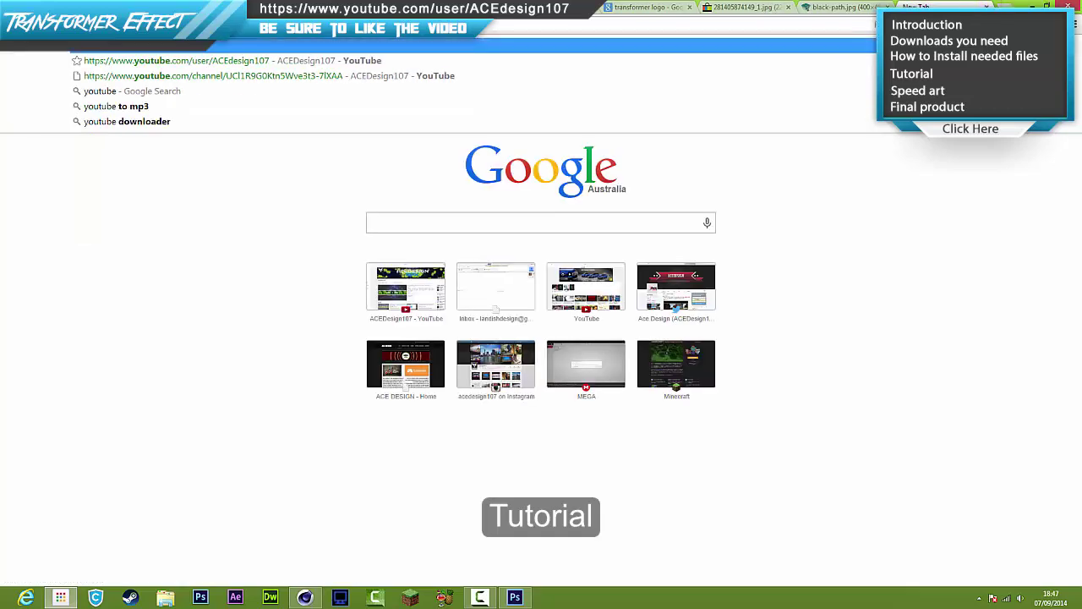
key(Return)
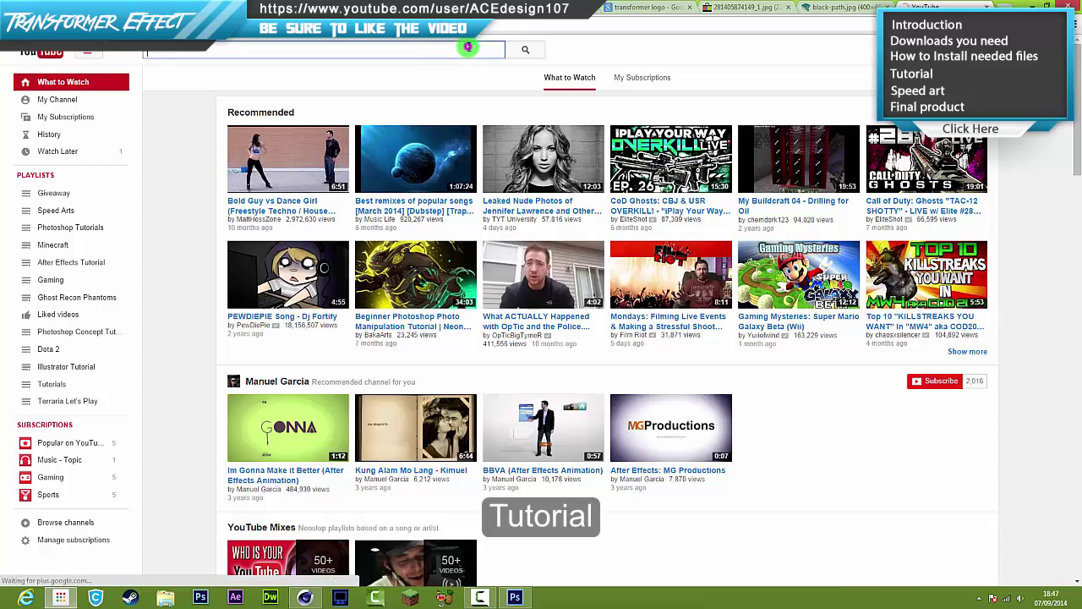
Search YouTube for "how to weld object with transform plugin in cinema 4dc" and open the Transform C4D plugin review/tutorial video
text(how to t)
key(BackSpace)
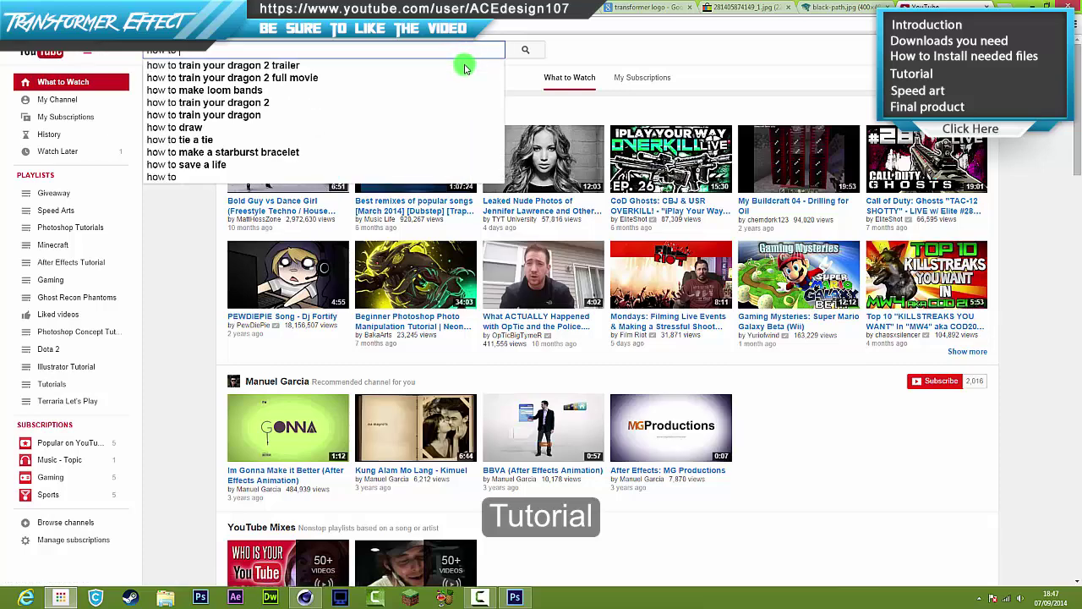
text(weld o)
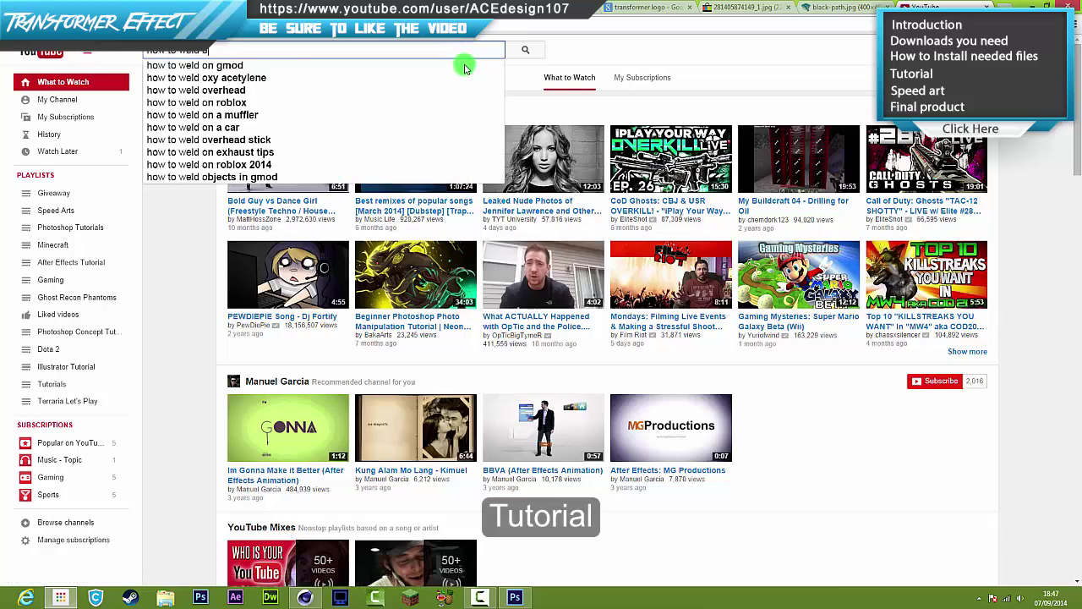
text(bject with transform pulgin in cinema)
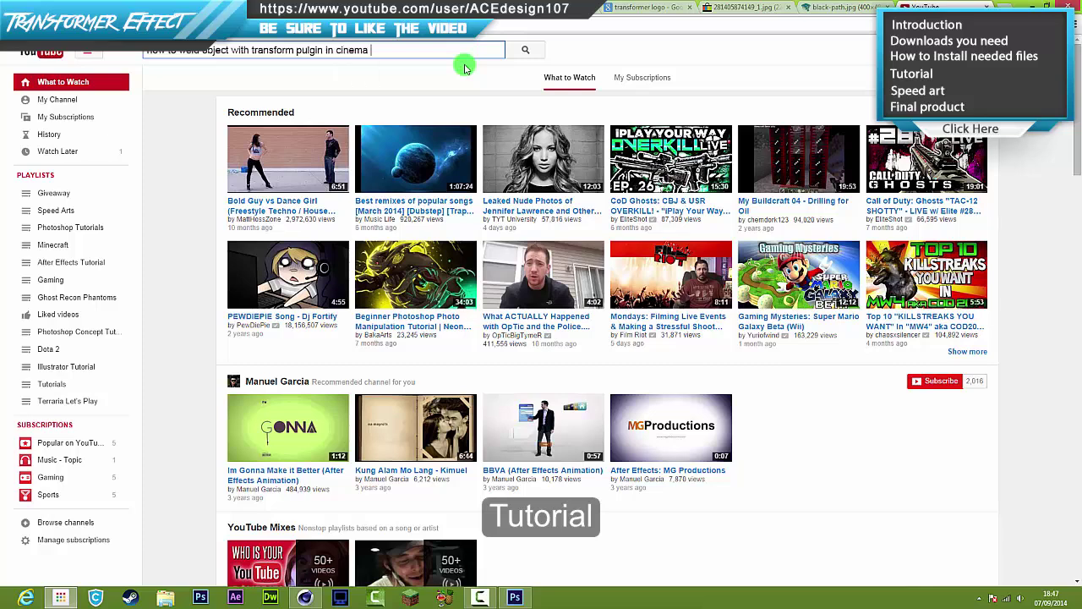
text(4dc)
key(Return)
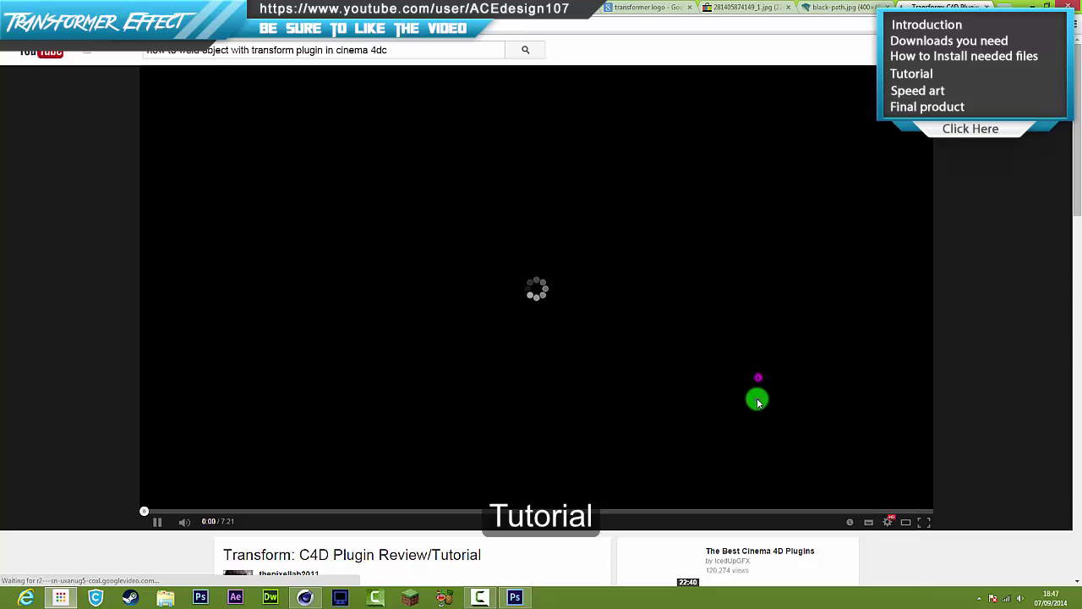
click(758, 402)
Switch back to Cinema 4D and scrub the timeline, ending at frame 0, to examine the Splinter transition between logo and text
click(308, 599)
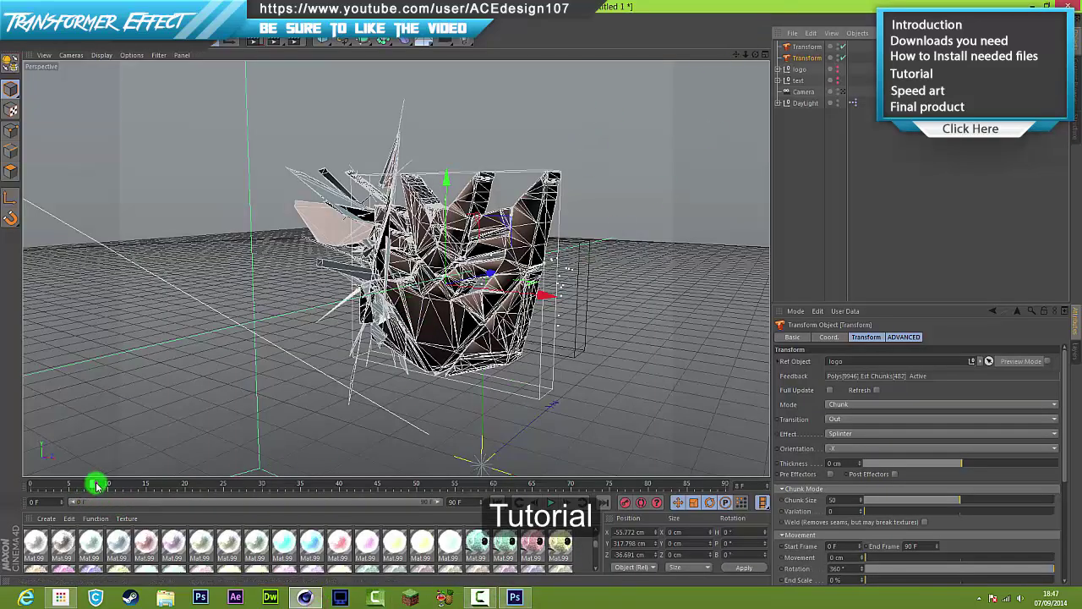
drag(97, 485, 3, 499)
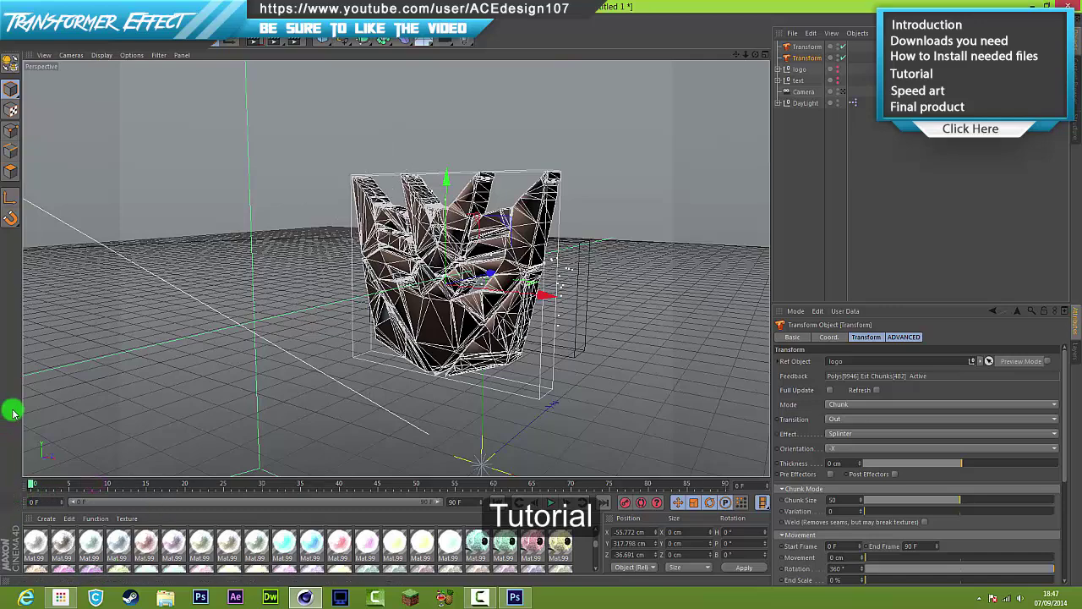
click(70, 378)
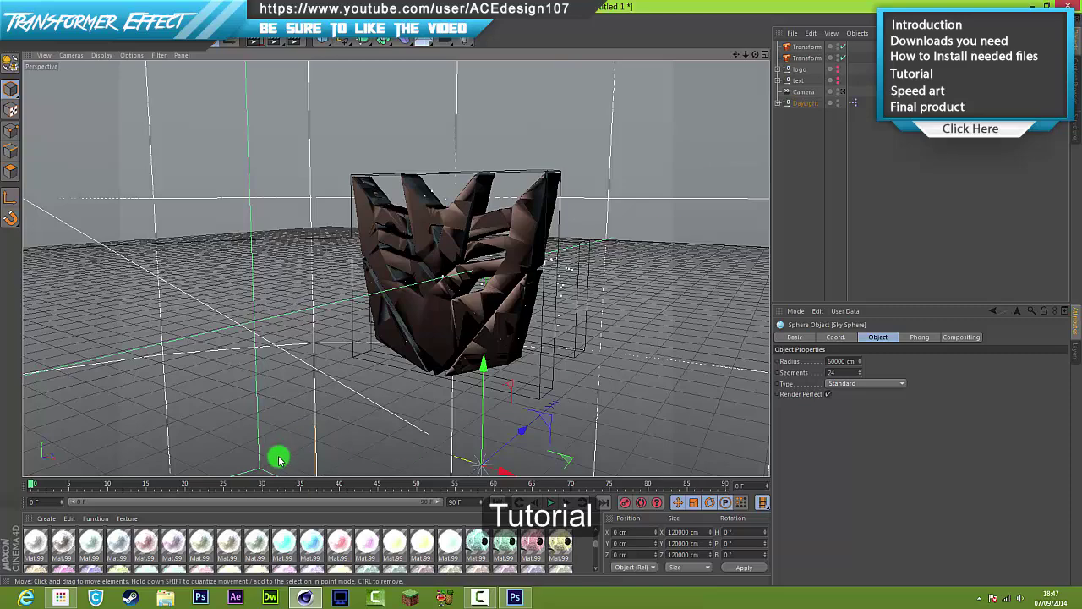
drag(273, 483, 6, 498)
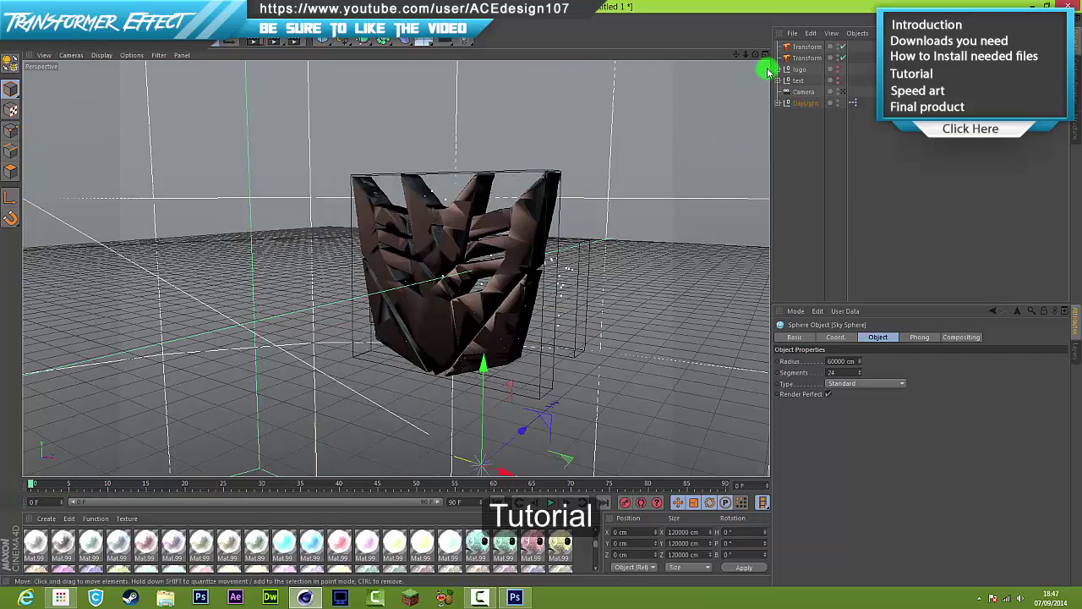
click(808, 47)
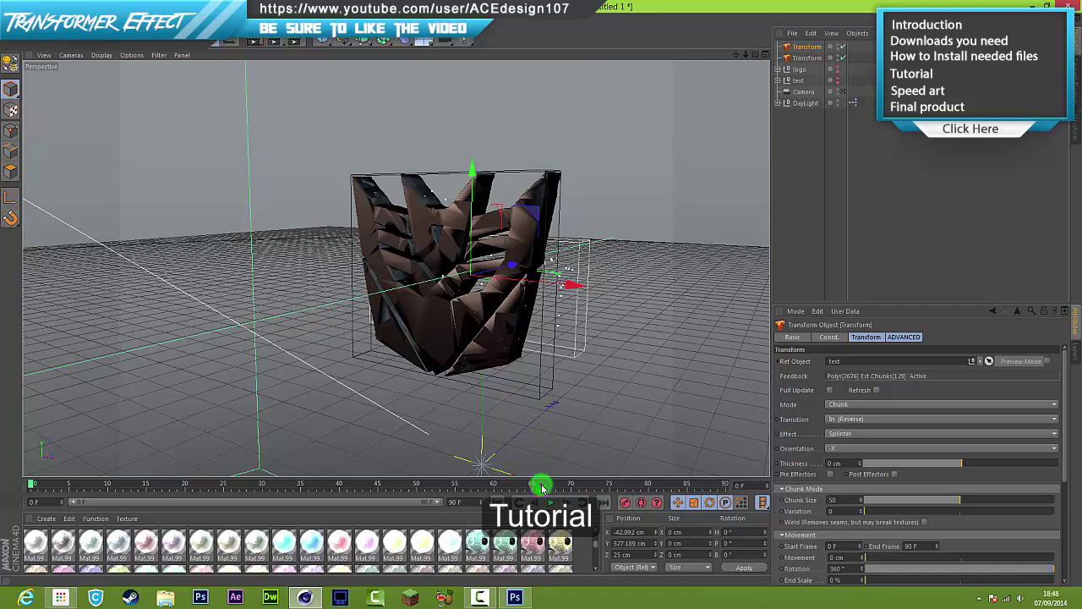
drag(543, 488, 14, 511)
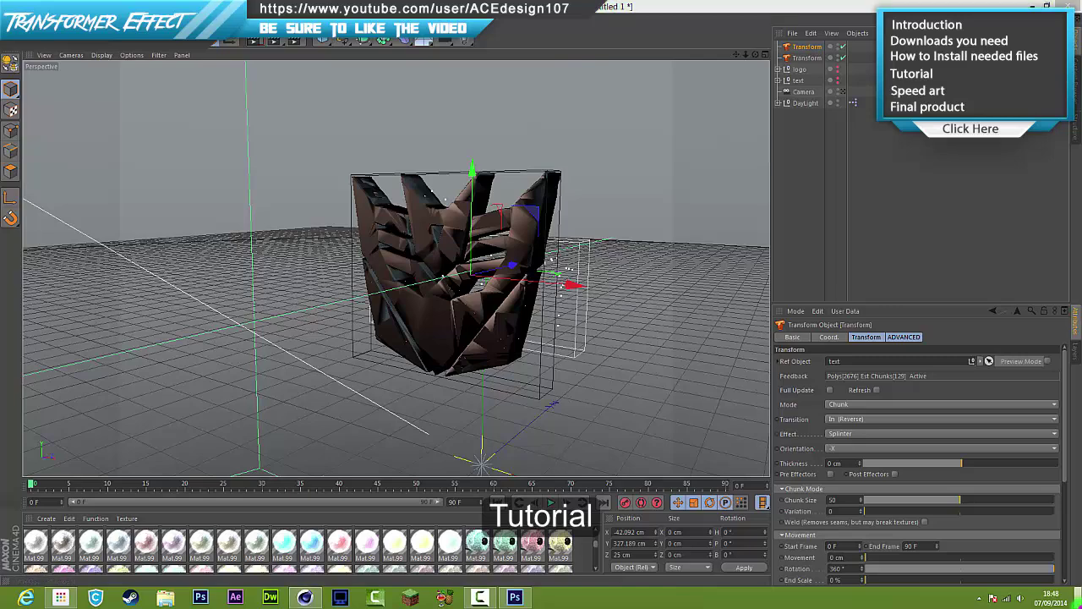
Review the Transform and Thrausi plugin pages and logo images open in the browser, ending back in Cinema 4D
click(690, 338)
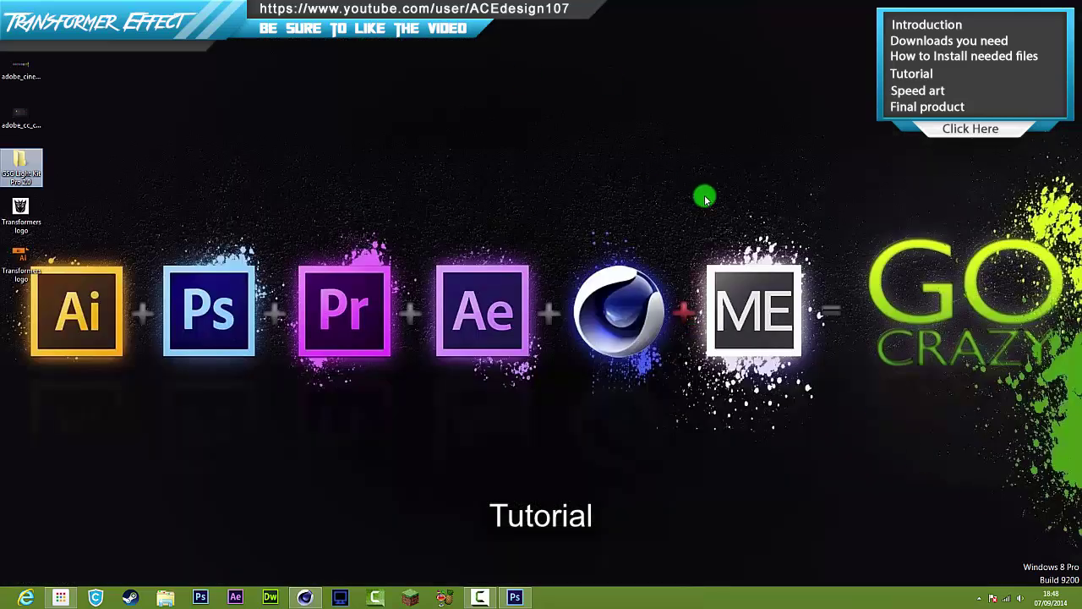
drag(823, 156, 433, 401)
click(62, 598)
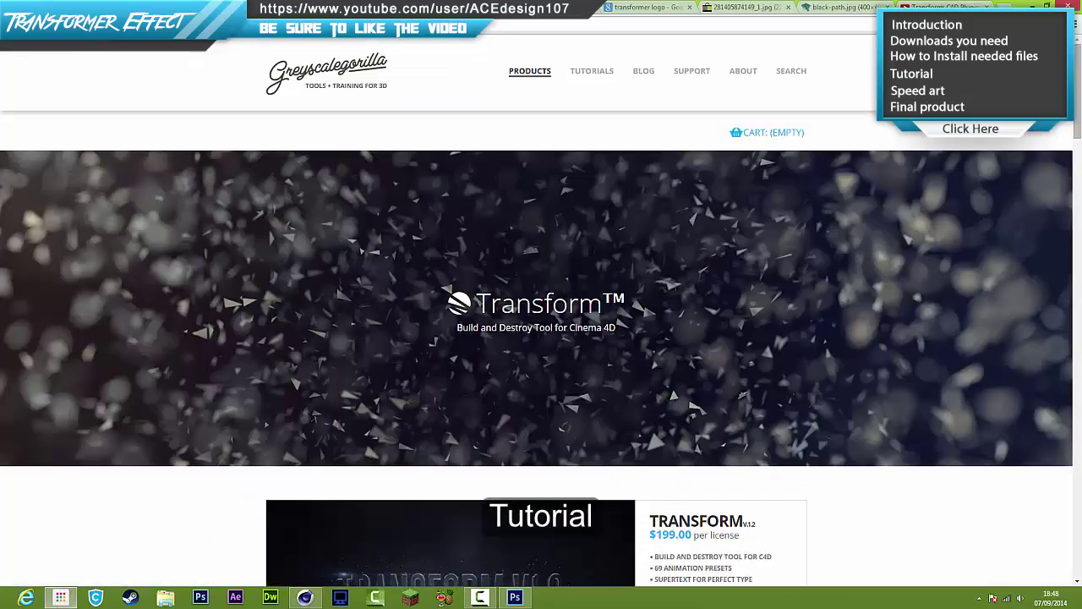
click(442, 5)
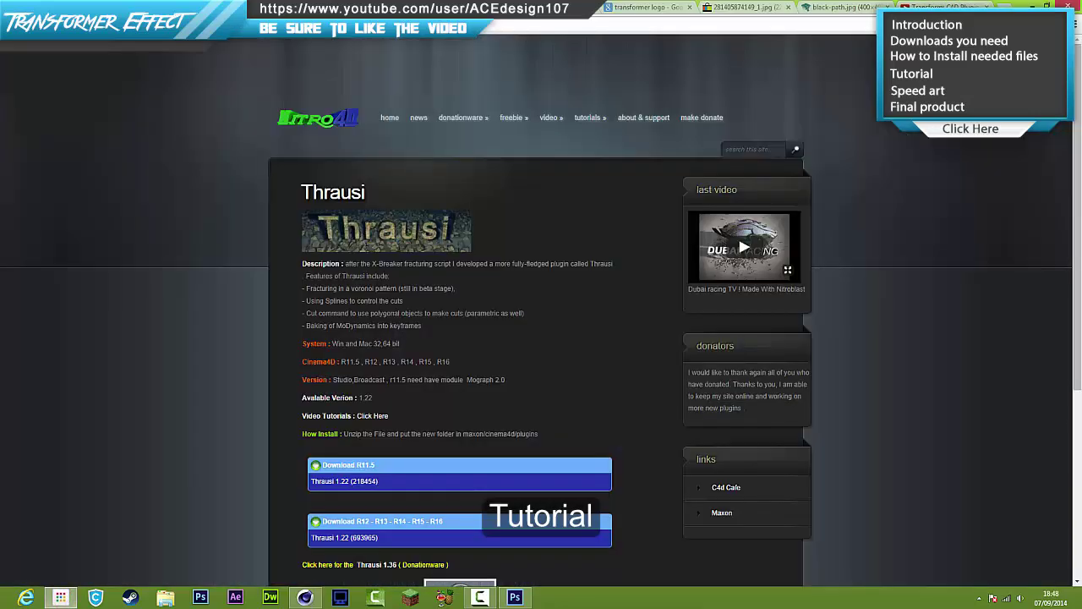
click(539, 4)
click(637, 3)
click(739, 4)
click(841, 6)
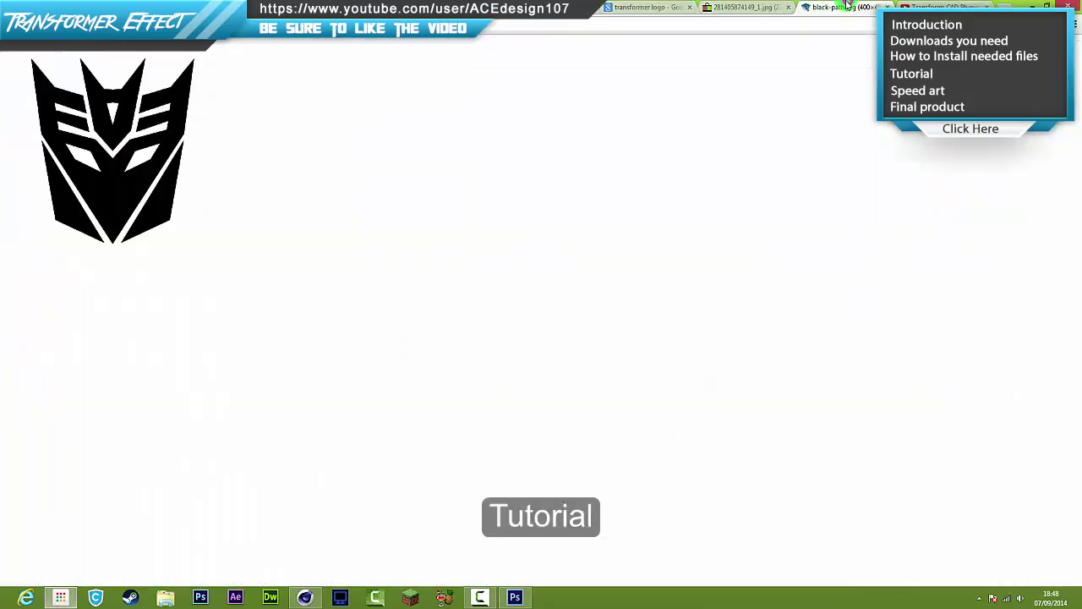
click(939, 6)
click(1037, 5)
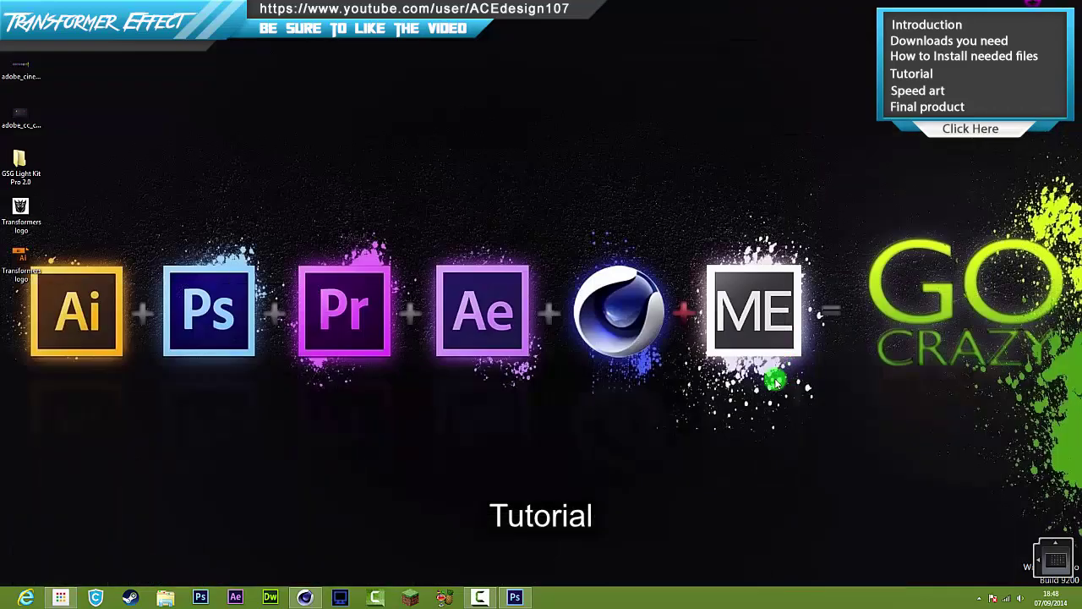
click(305, 598)
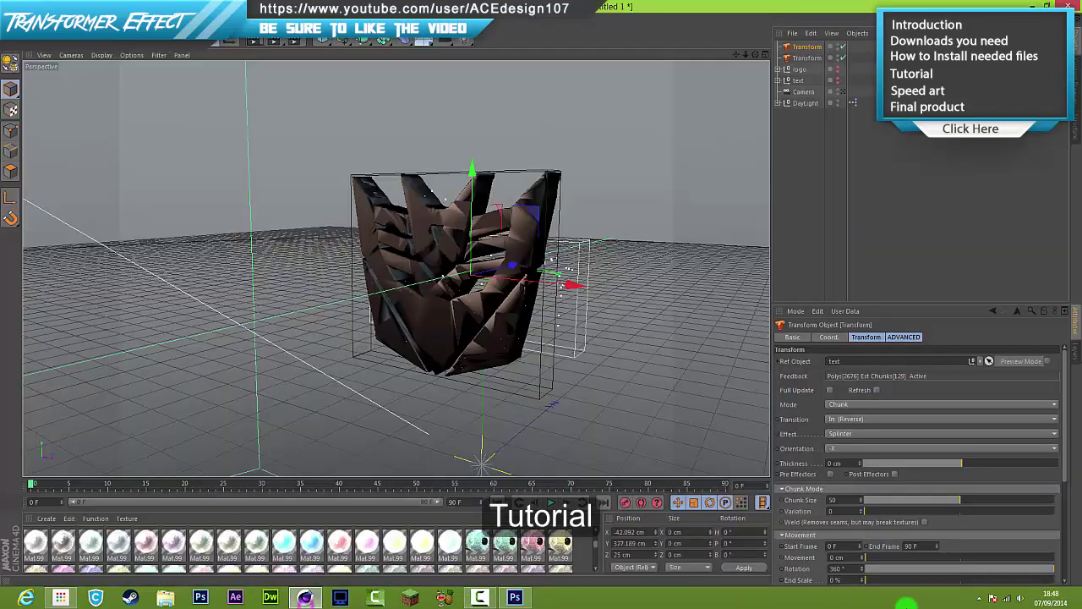
click(978, 599)
click(492, 600)
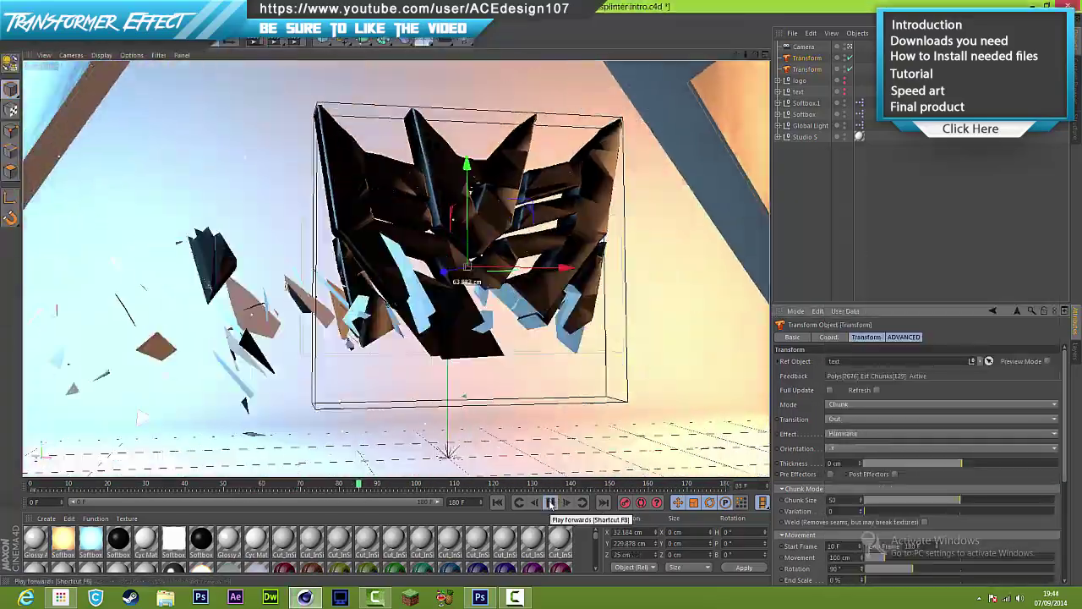
Set the effect of the text's Transform object to Transform and enlarge the Picture Viewer rendering the animation
click(863, 434)
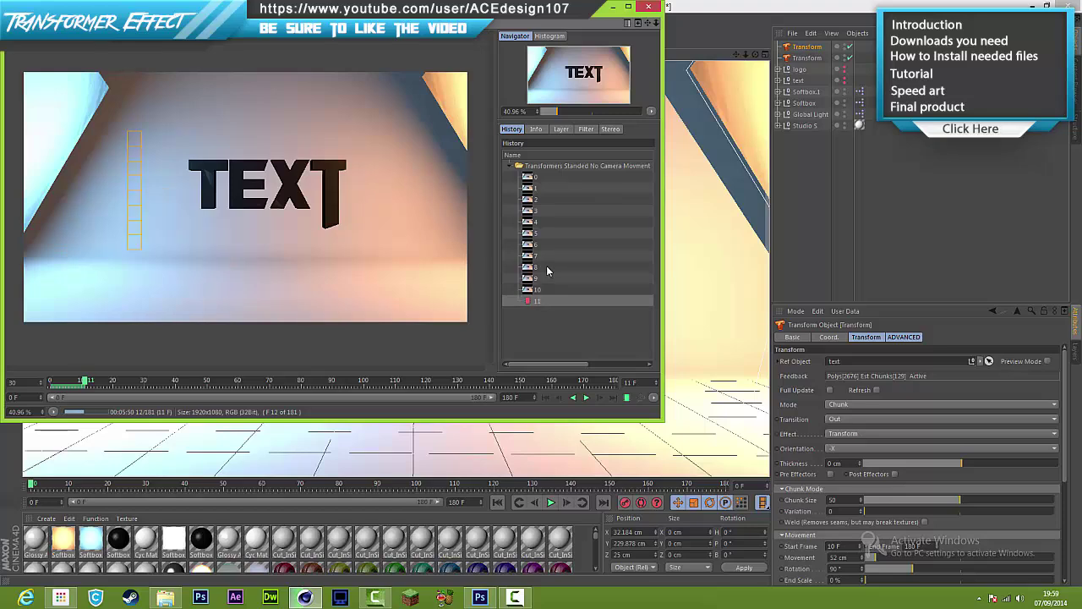
click(631, 7)
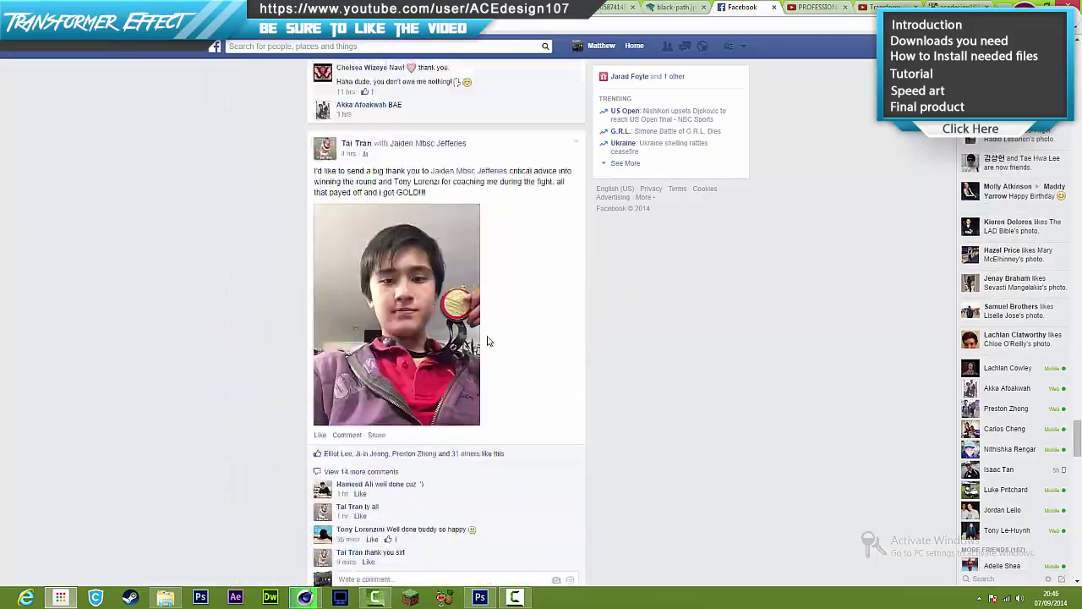
scroll(486, 341, down, 15)
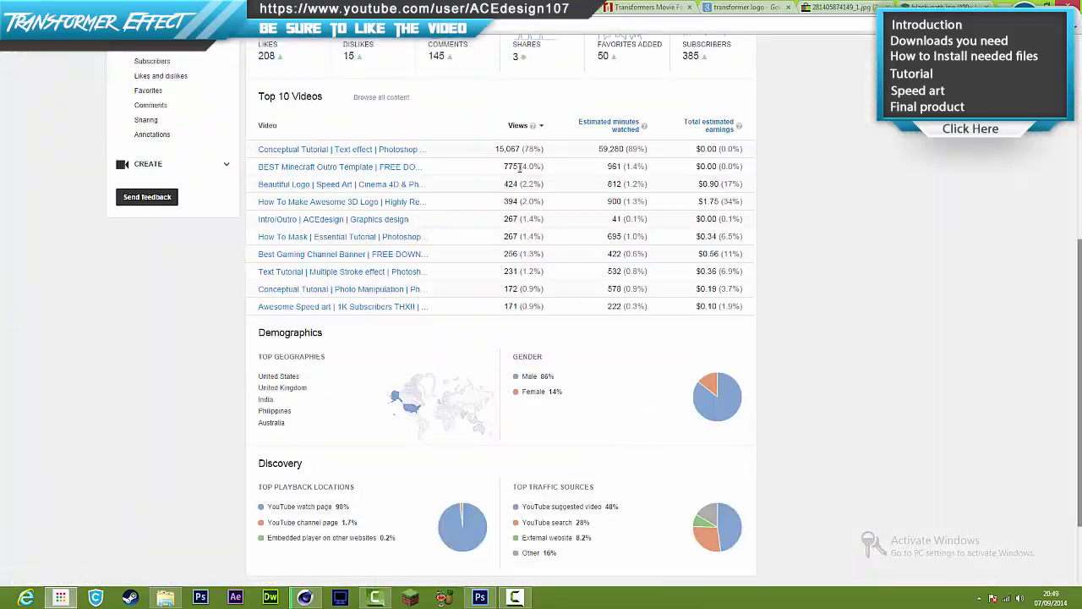
scroll(483, 330, down, 3)
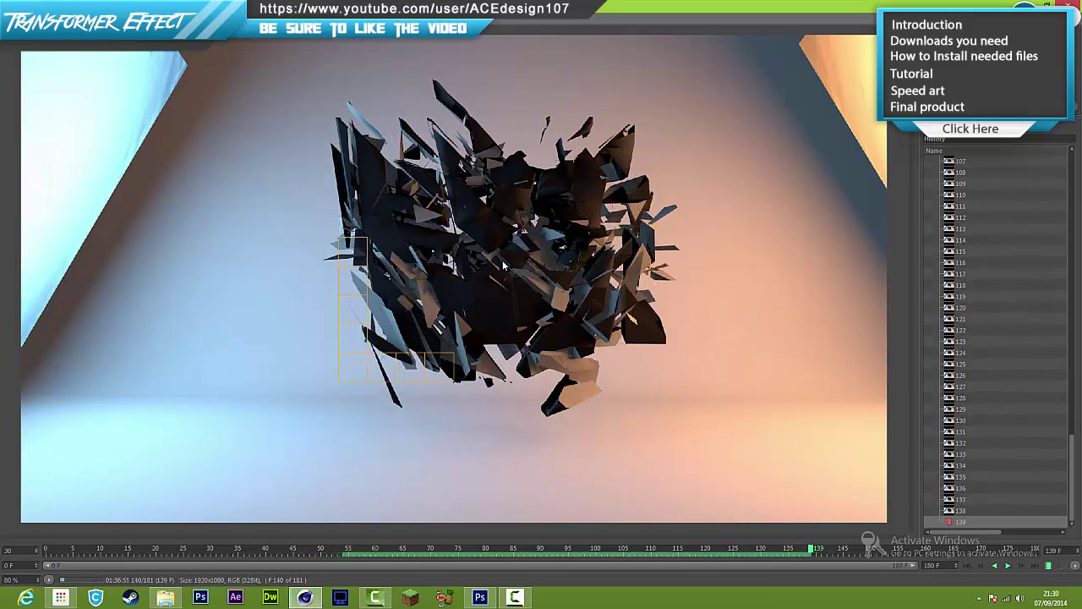
click(1033, 6)
click(130, 597)
click(701, 508)
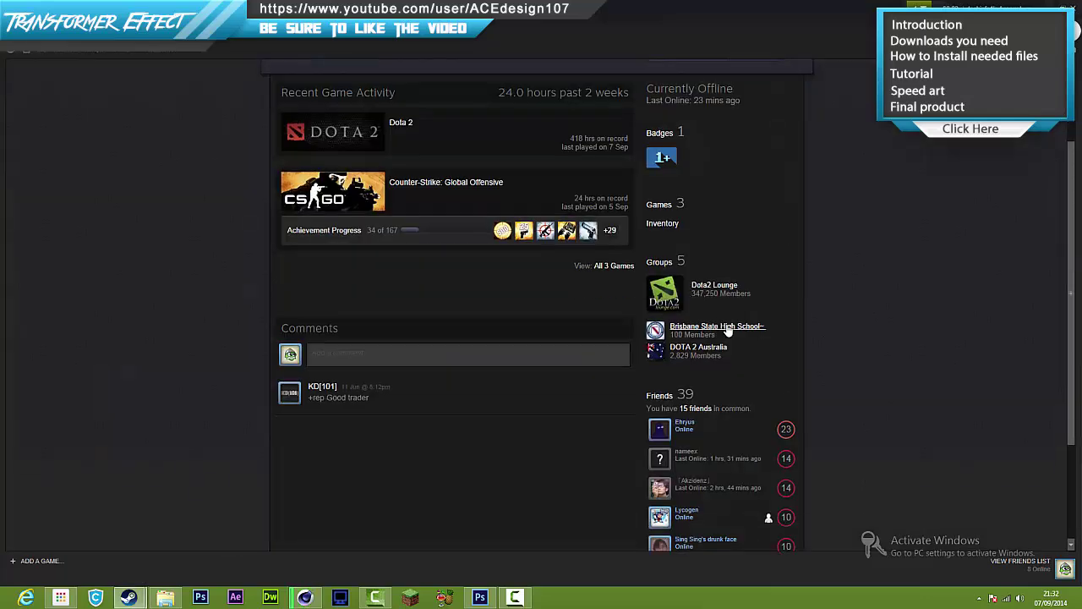
click(306, 596)
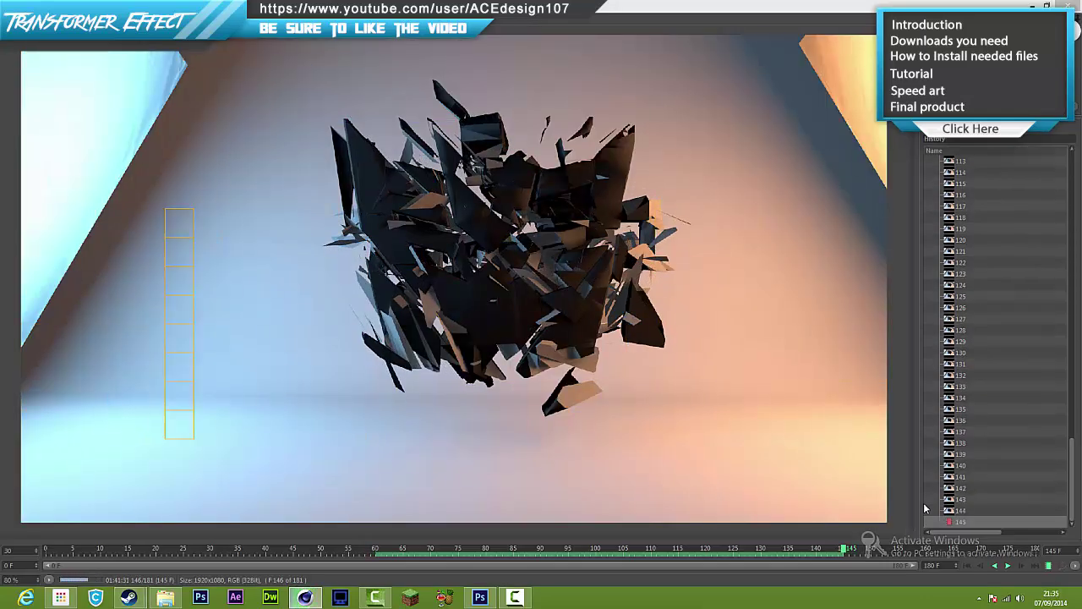